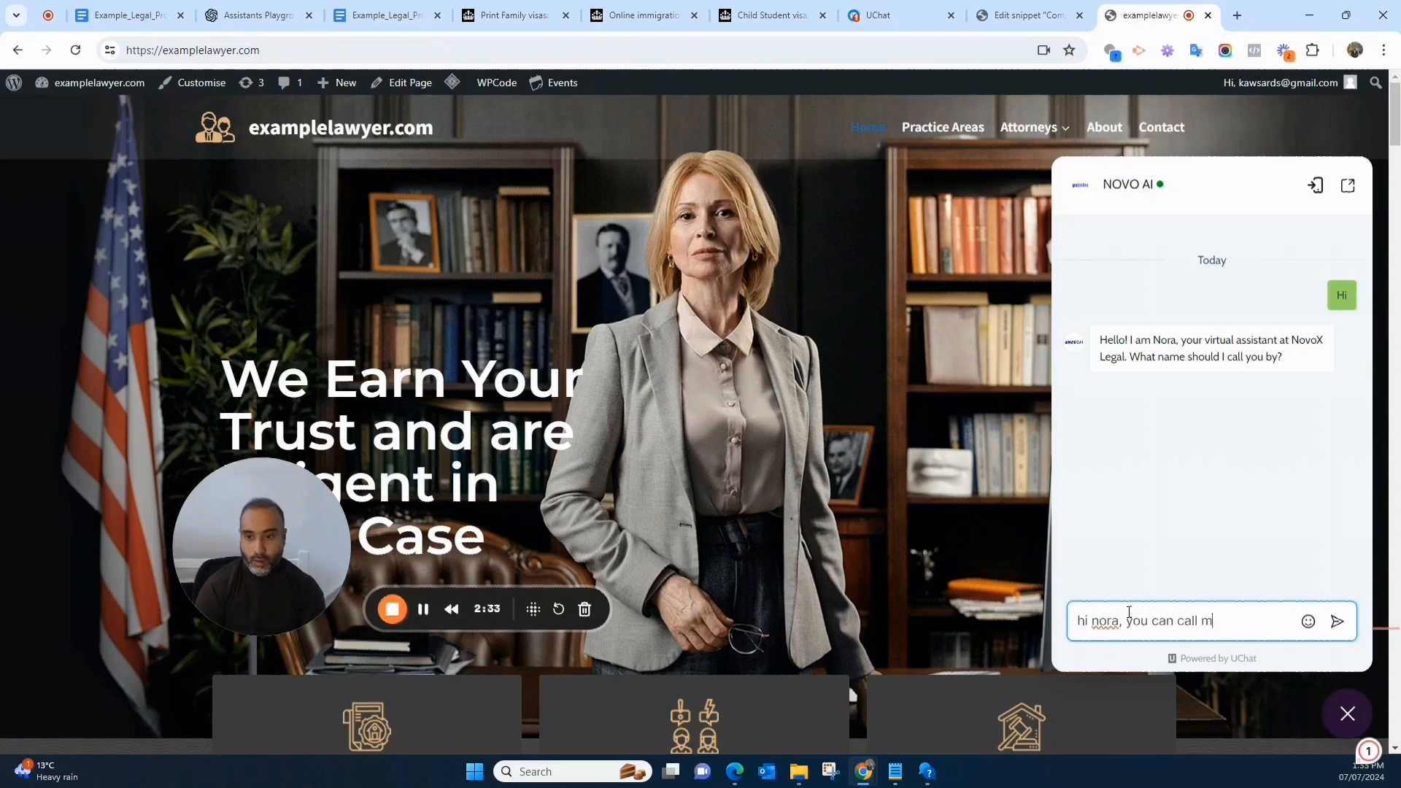
Reply to Nora in the website chat with "hi nora, you can call me" followed by a first name
text(you can call me Alam)
key(Return)
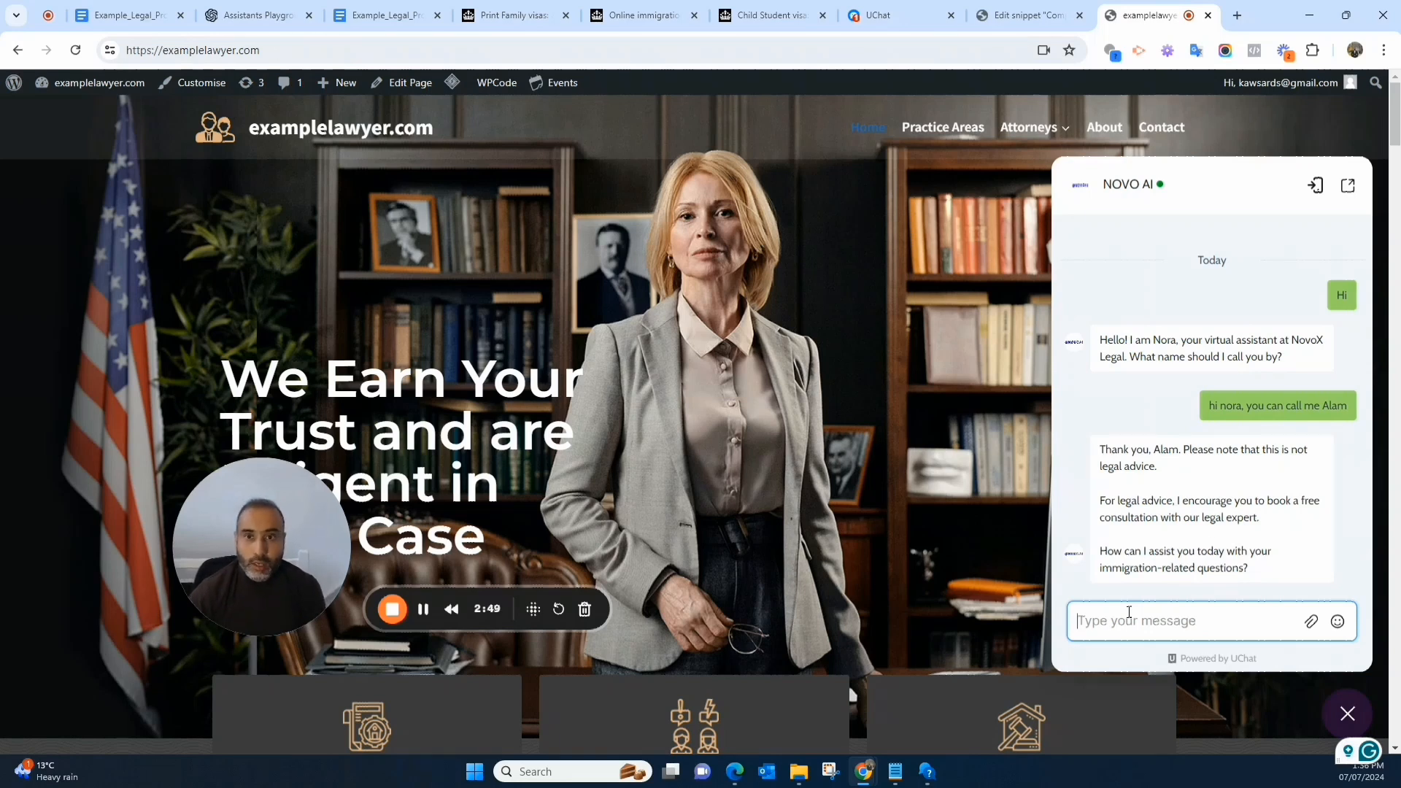
Switch to the GOV.UK family visas page and on to the online immigration status page
click(485, 18)
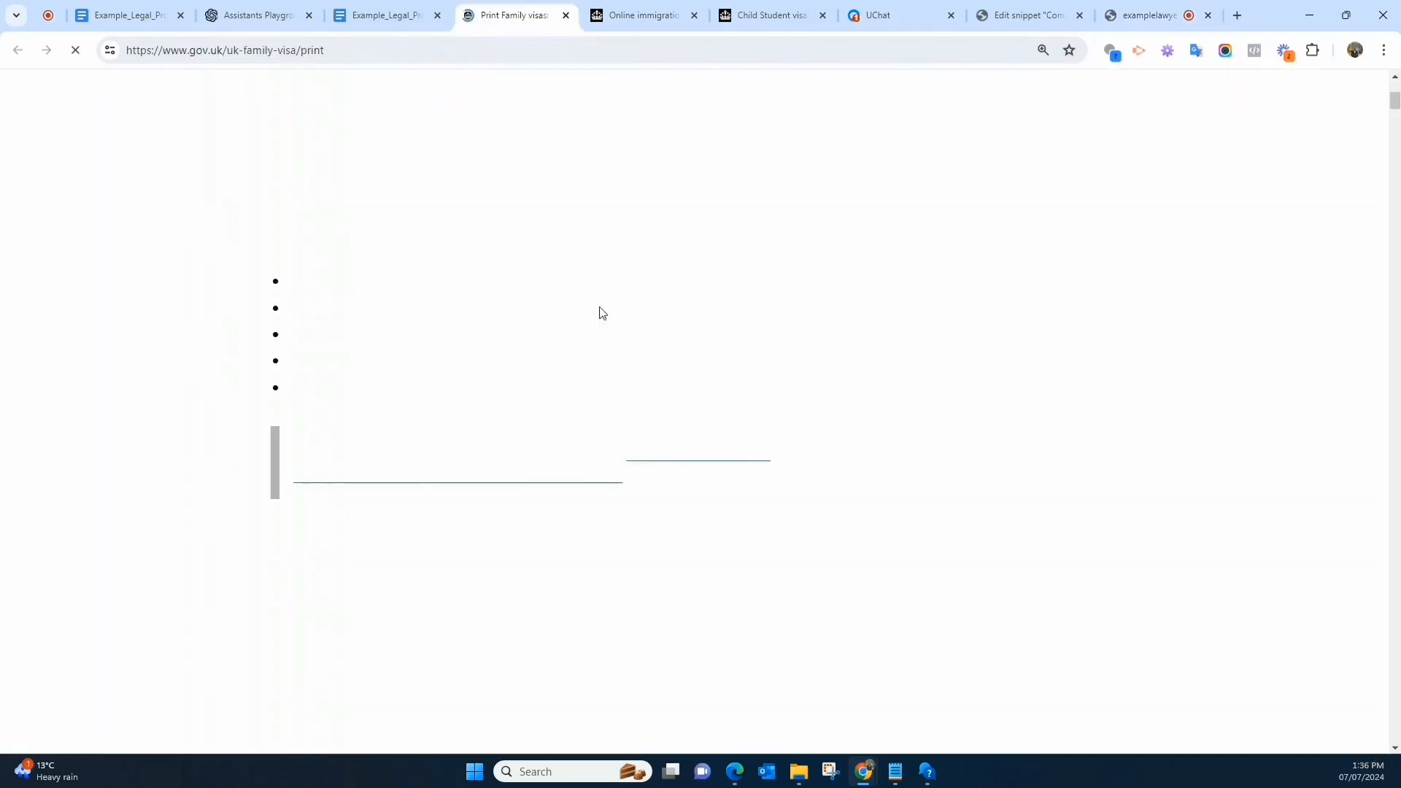
click(630, 19)
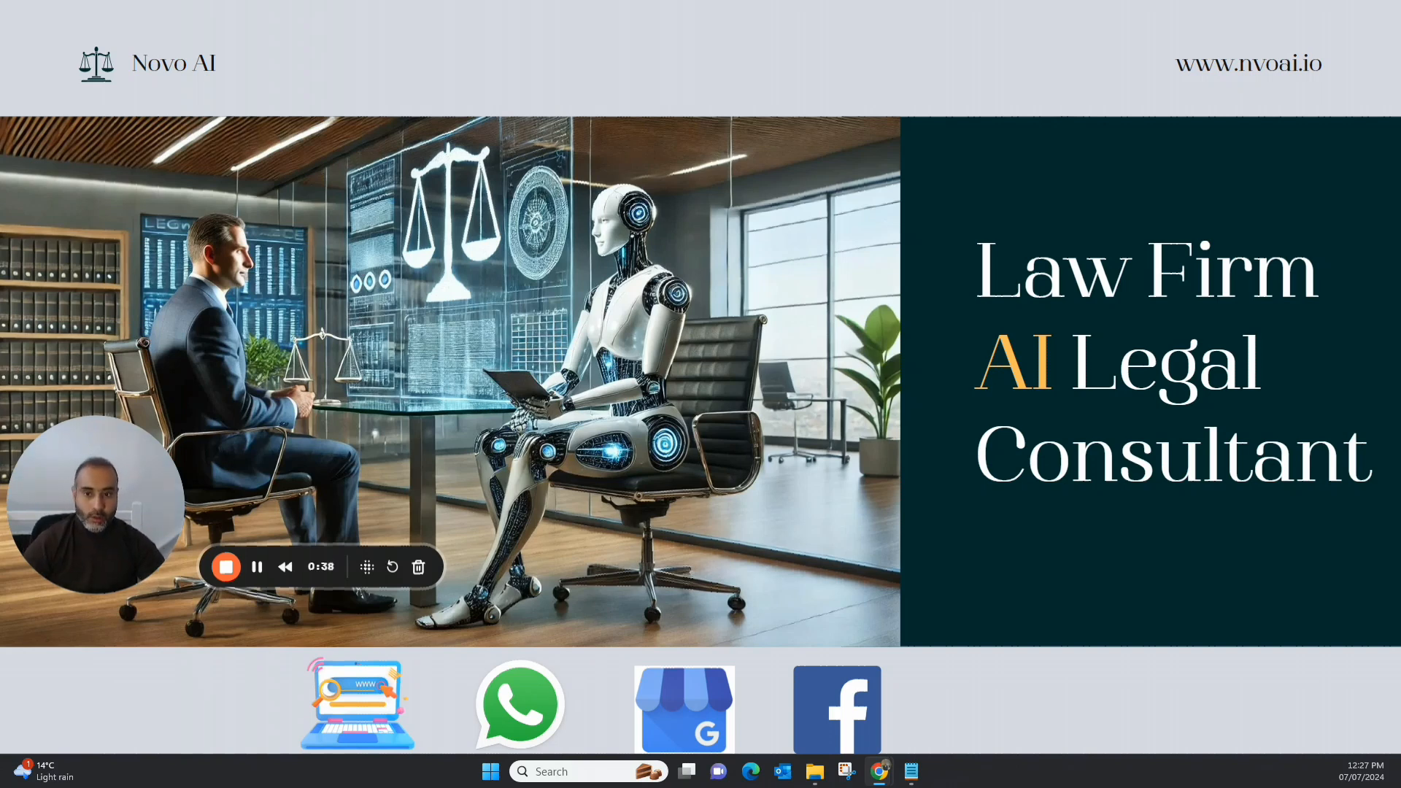
click(1320, 372)
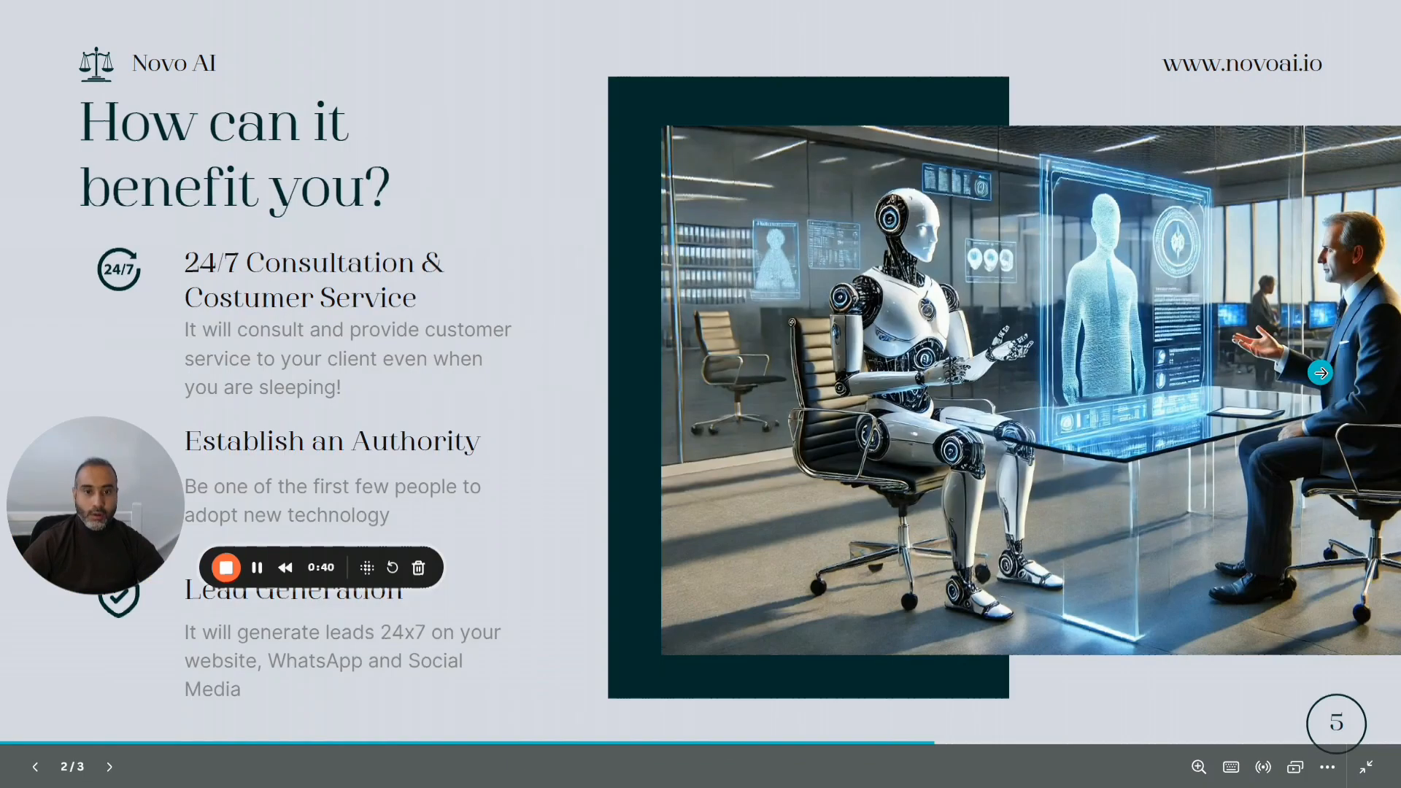
drag(121, 487, 899, 493)
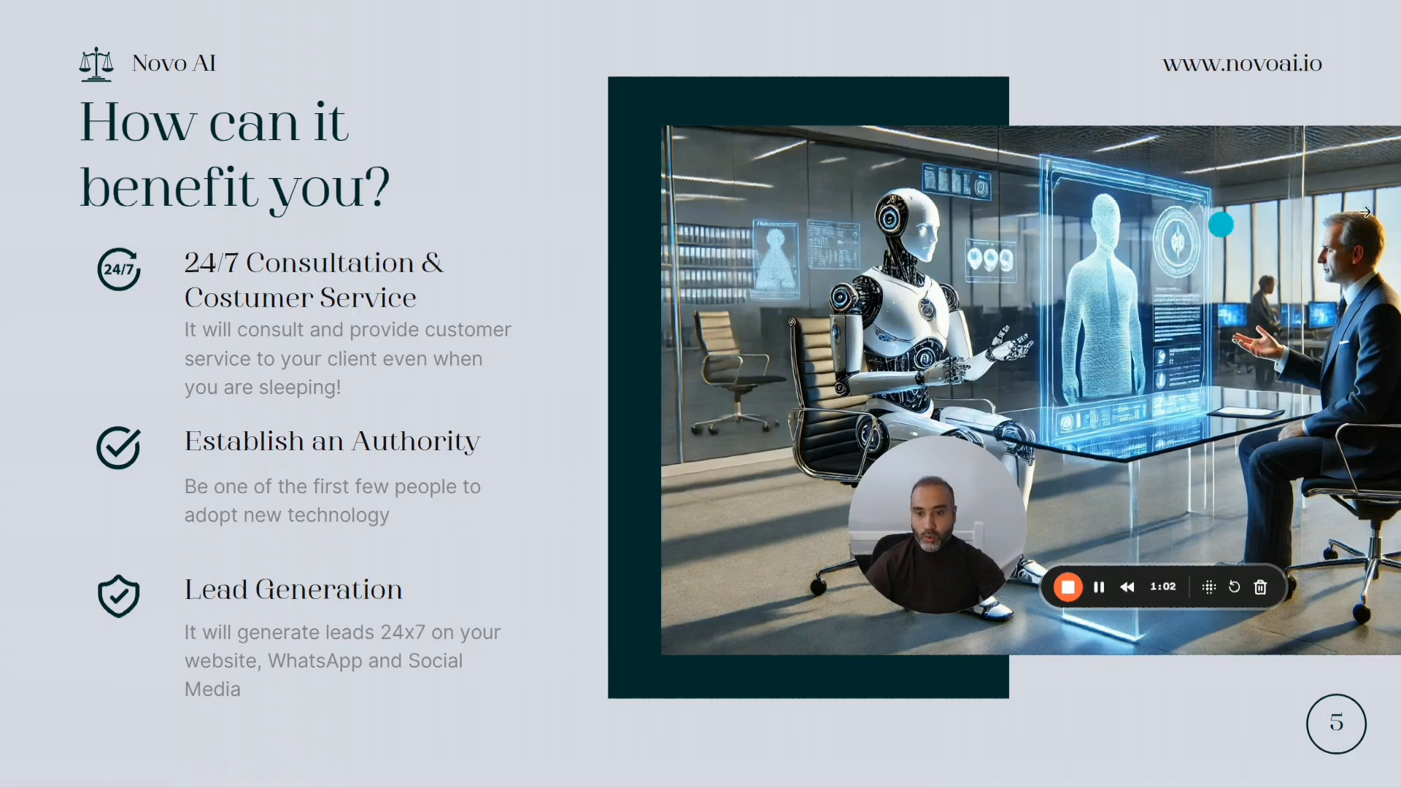
key(Left)
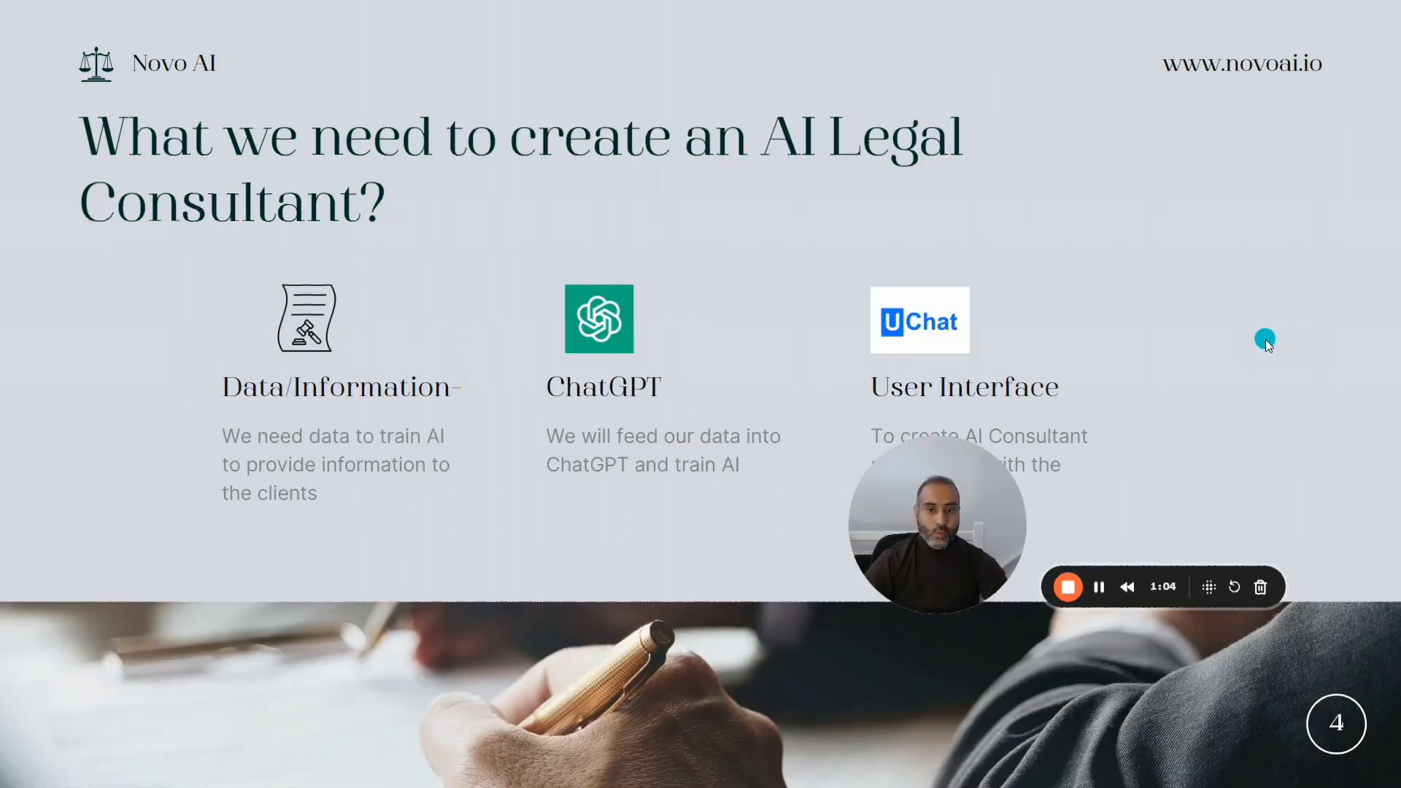
drag(899, 520, 127, 602)
click(506, 572)
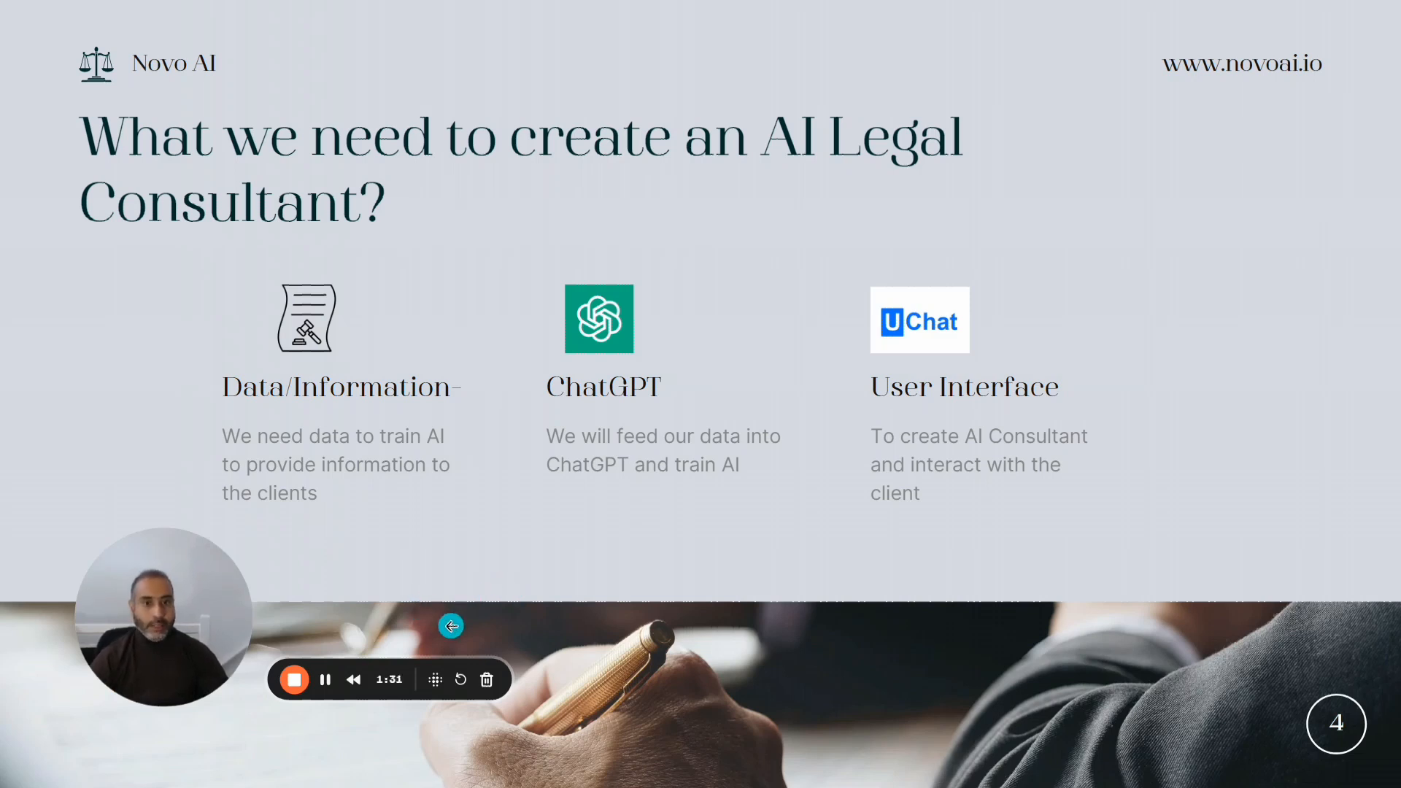
click(326, 681)
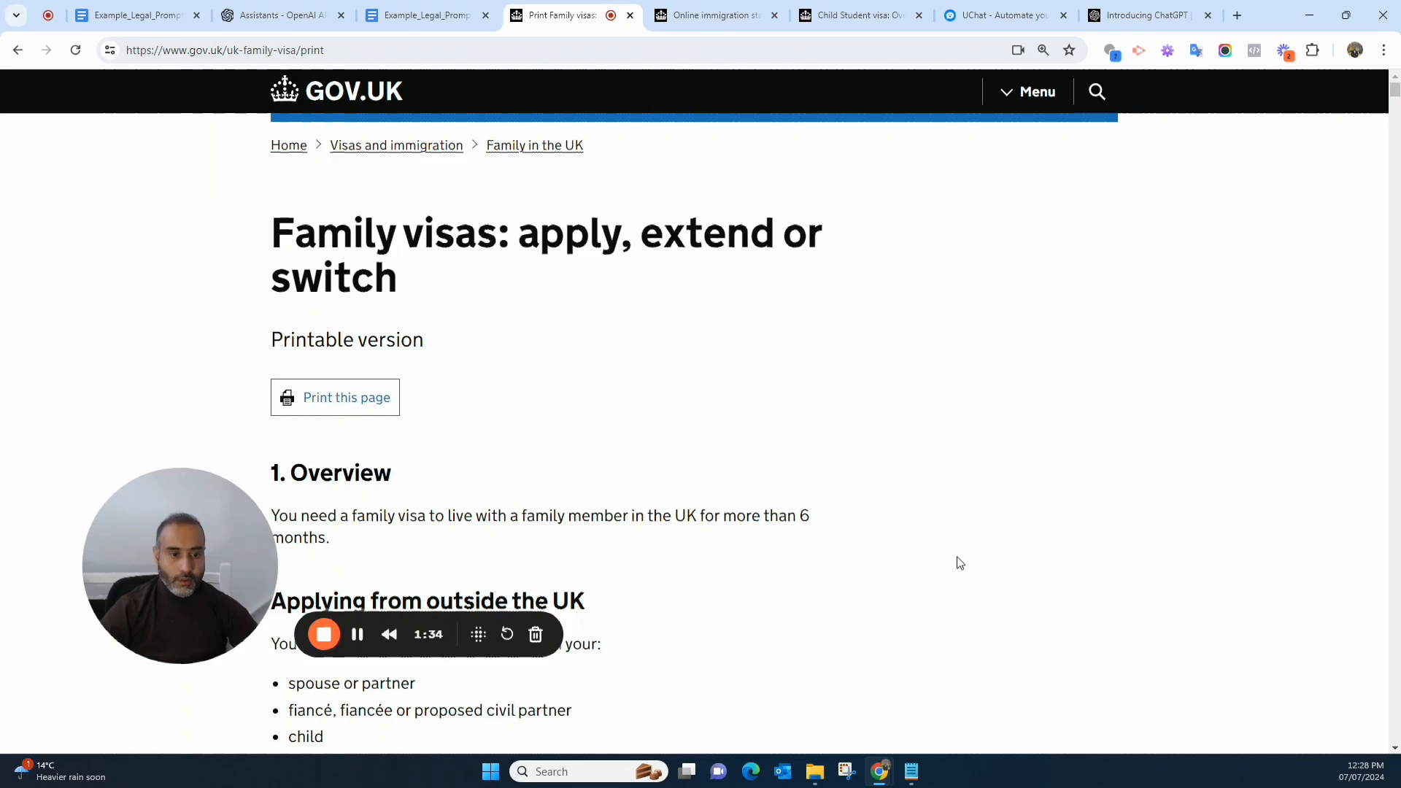
drag(177, 573, 938, 373)
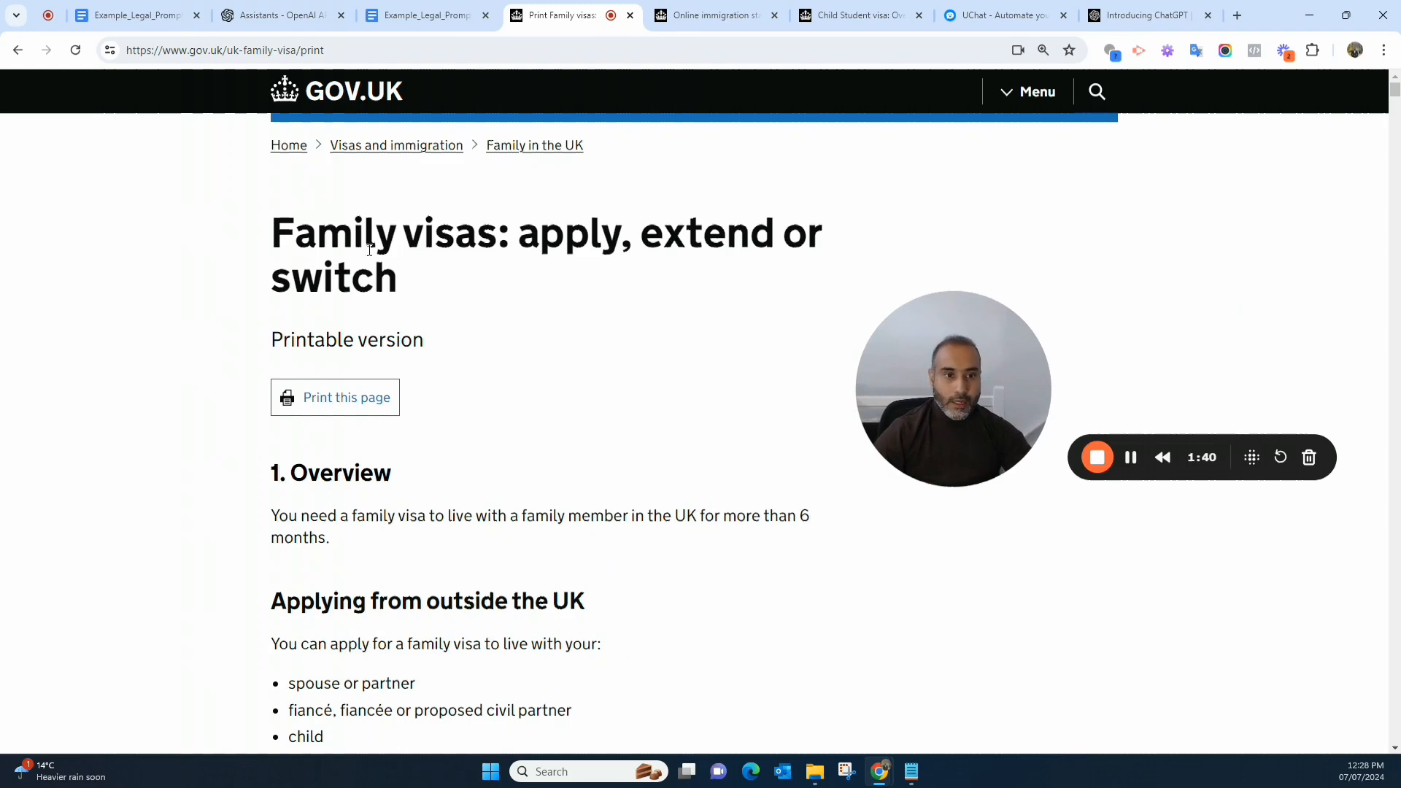
Look at the titles of the GOV.UK family visas page and the online immigration status (eVisa) guidance page
drag(316, 232, 557, 299)
click(559, 299)
click(690, 16)
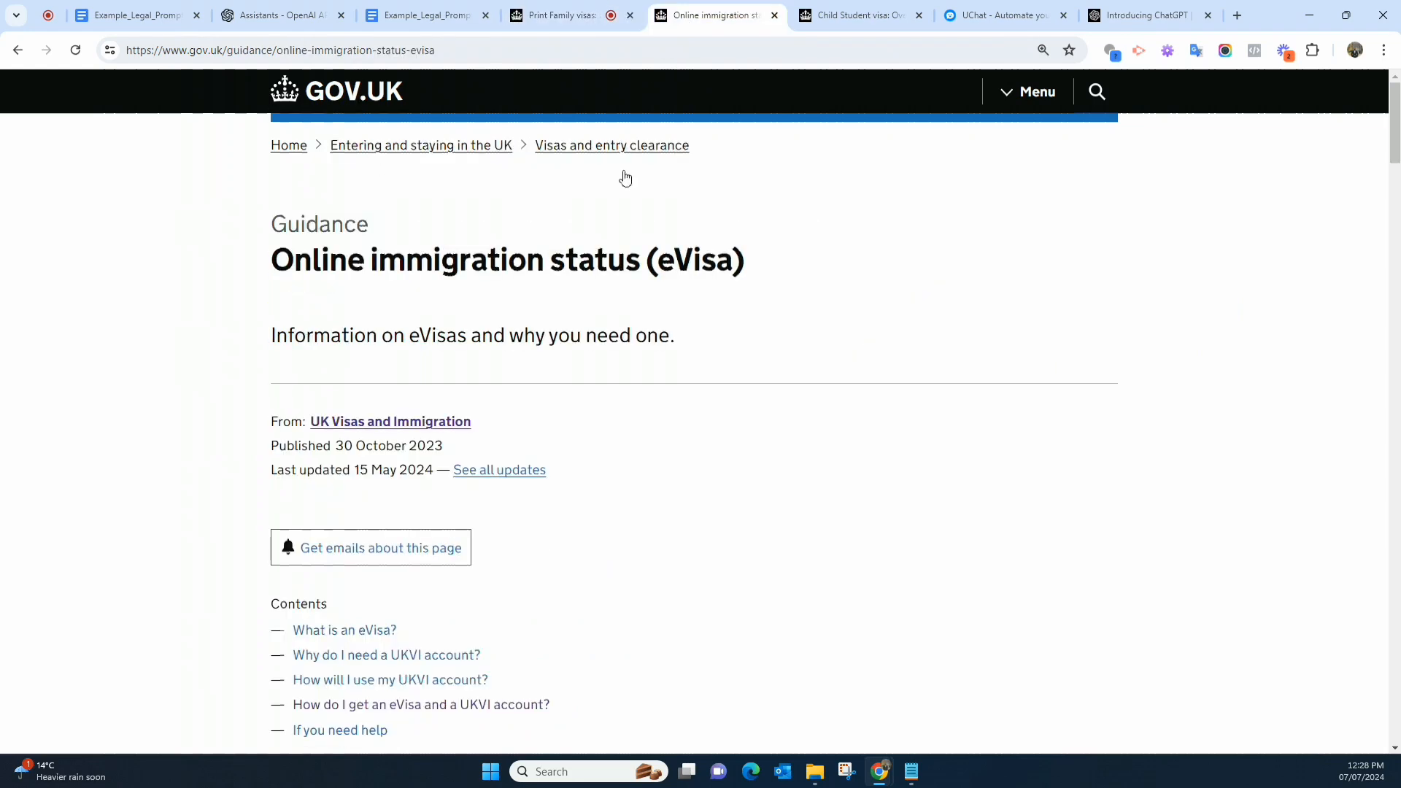
drag(328, 260, 704, 307)
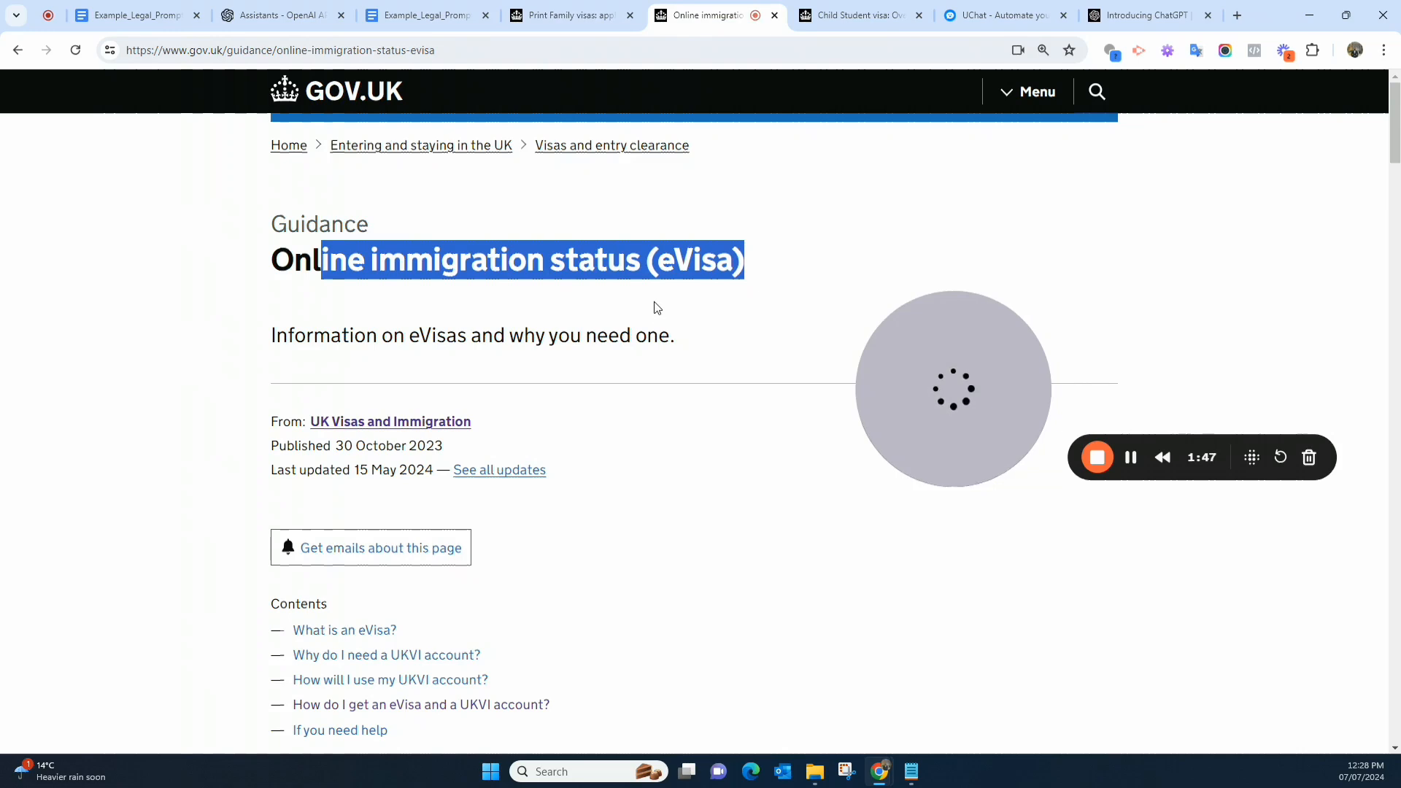
click(767, 277)
Open the GOV.UK Child Student visa page and look through its overview, when to apply and length of stay sections
click(843, 16)
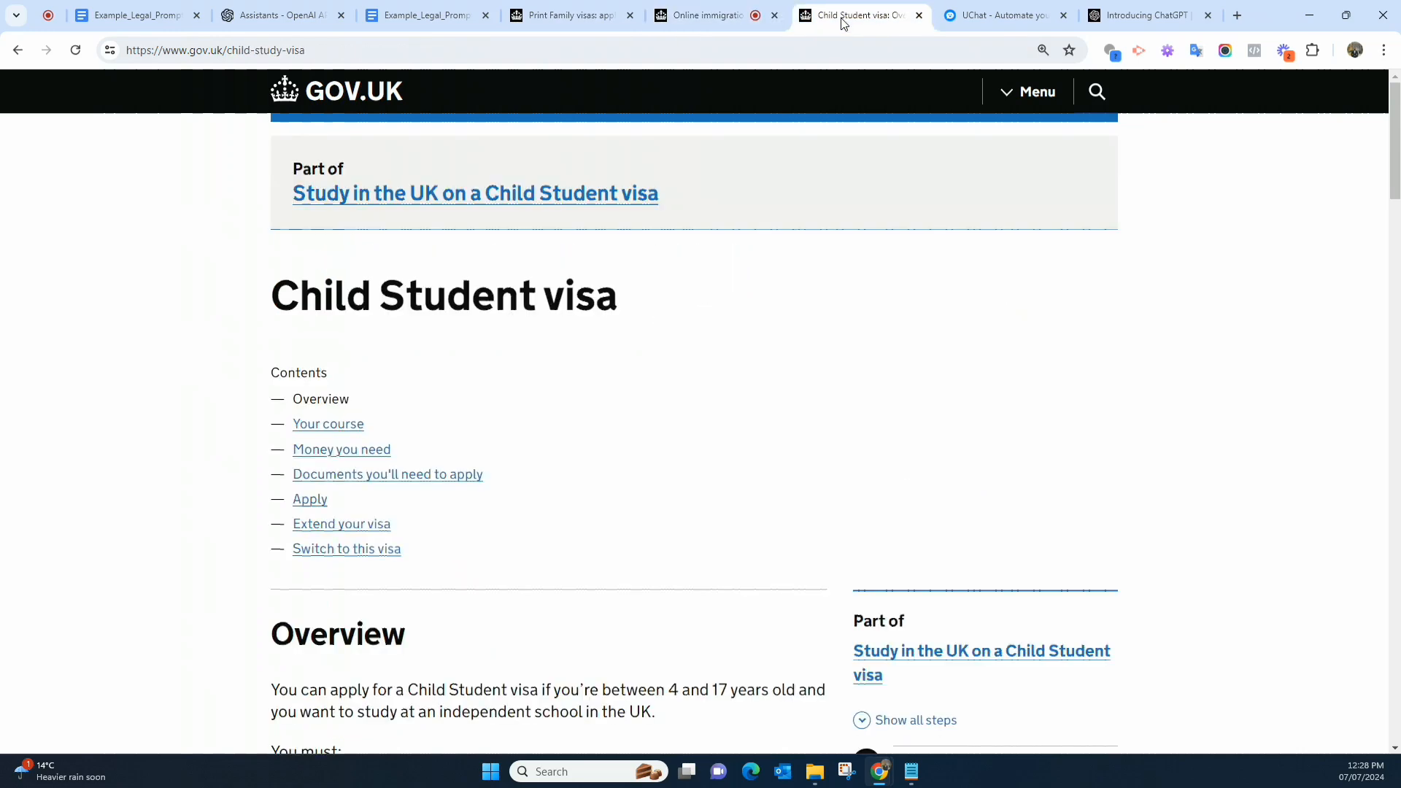
drag(432, 298, 694, 387)
click(754, 362)
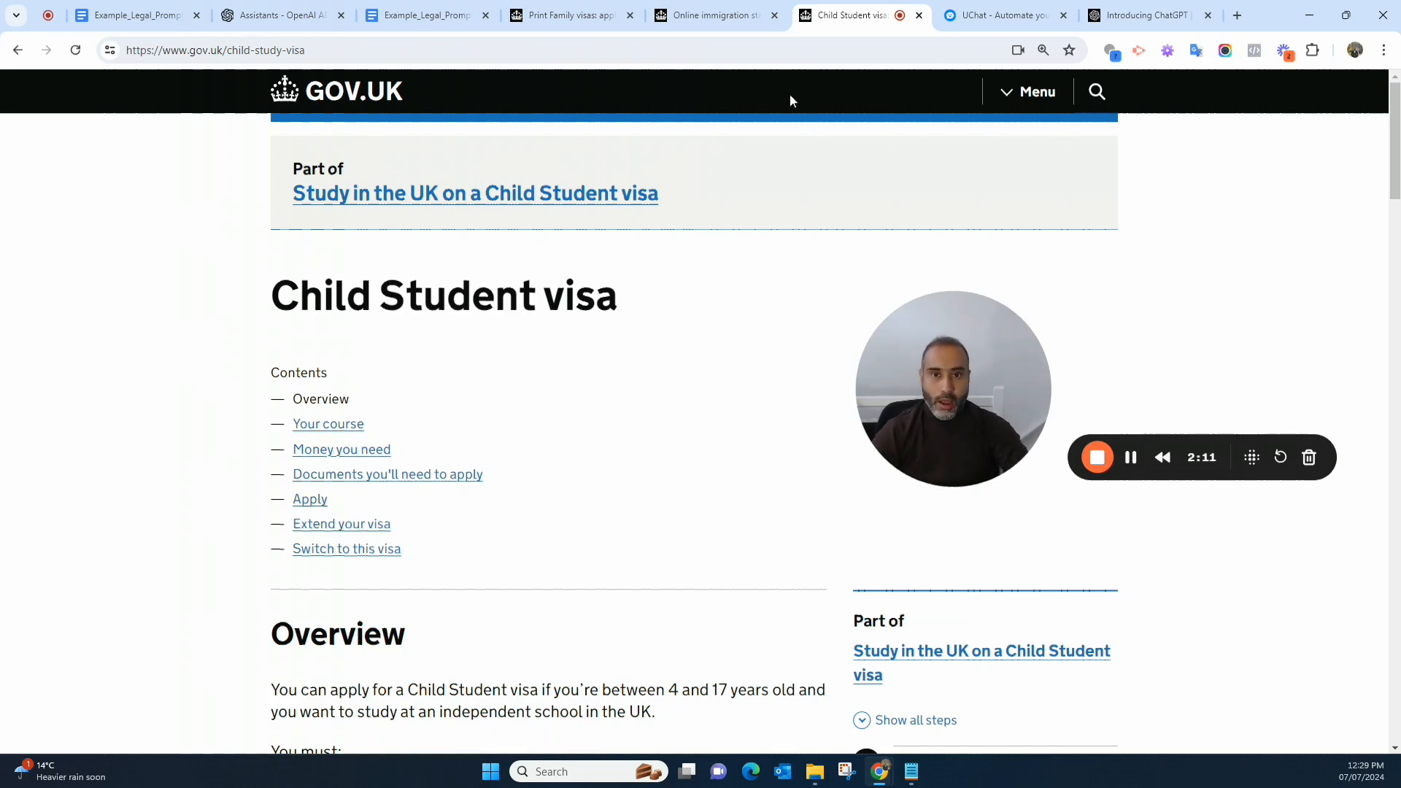
scroll(672, 436, down, 6)
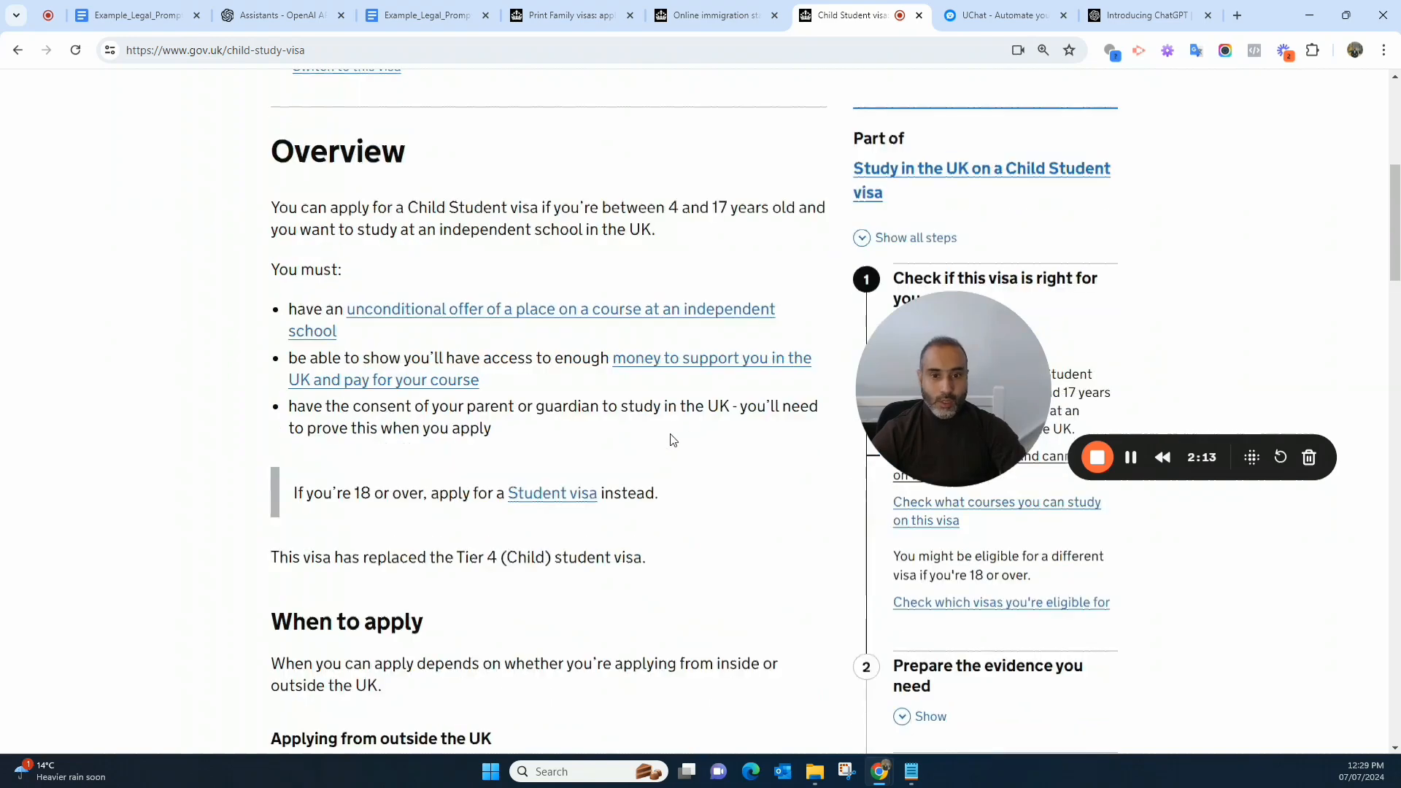
scroll(677, 429, down, 7)
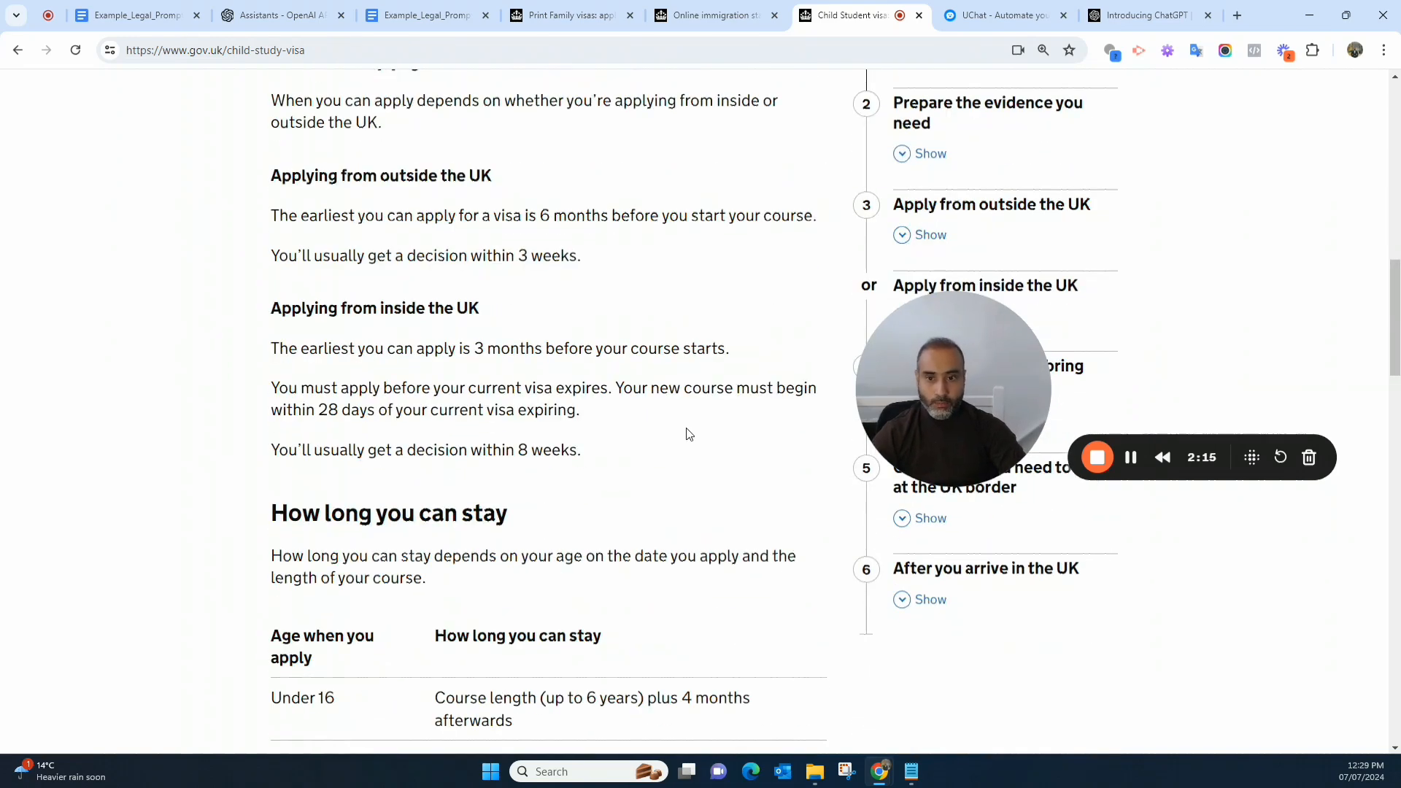
scroll(686, 434, up, 13)
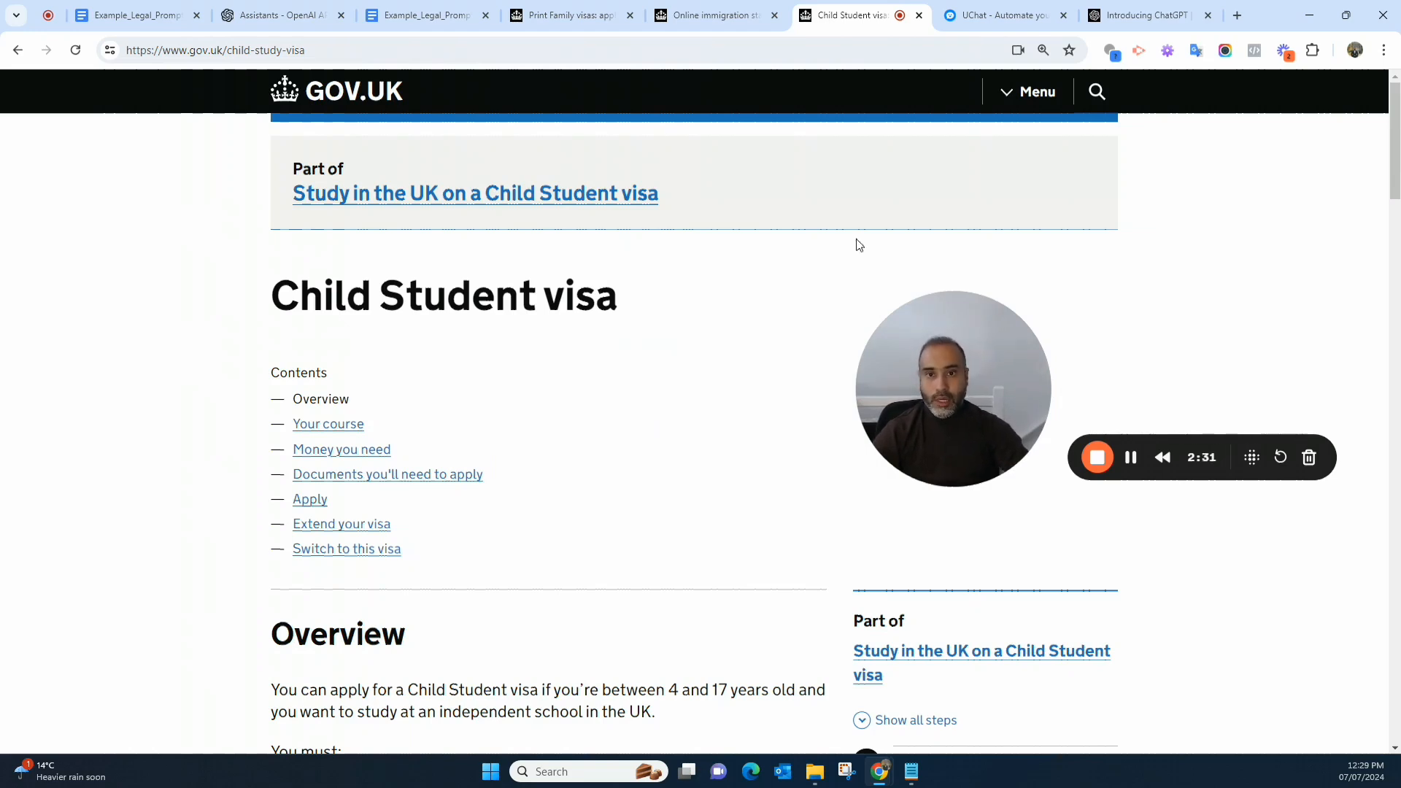
Open the Introducing ChatGPT page on the OpenAI website
click(1142, 16)
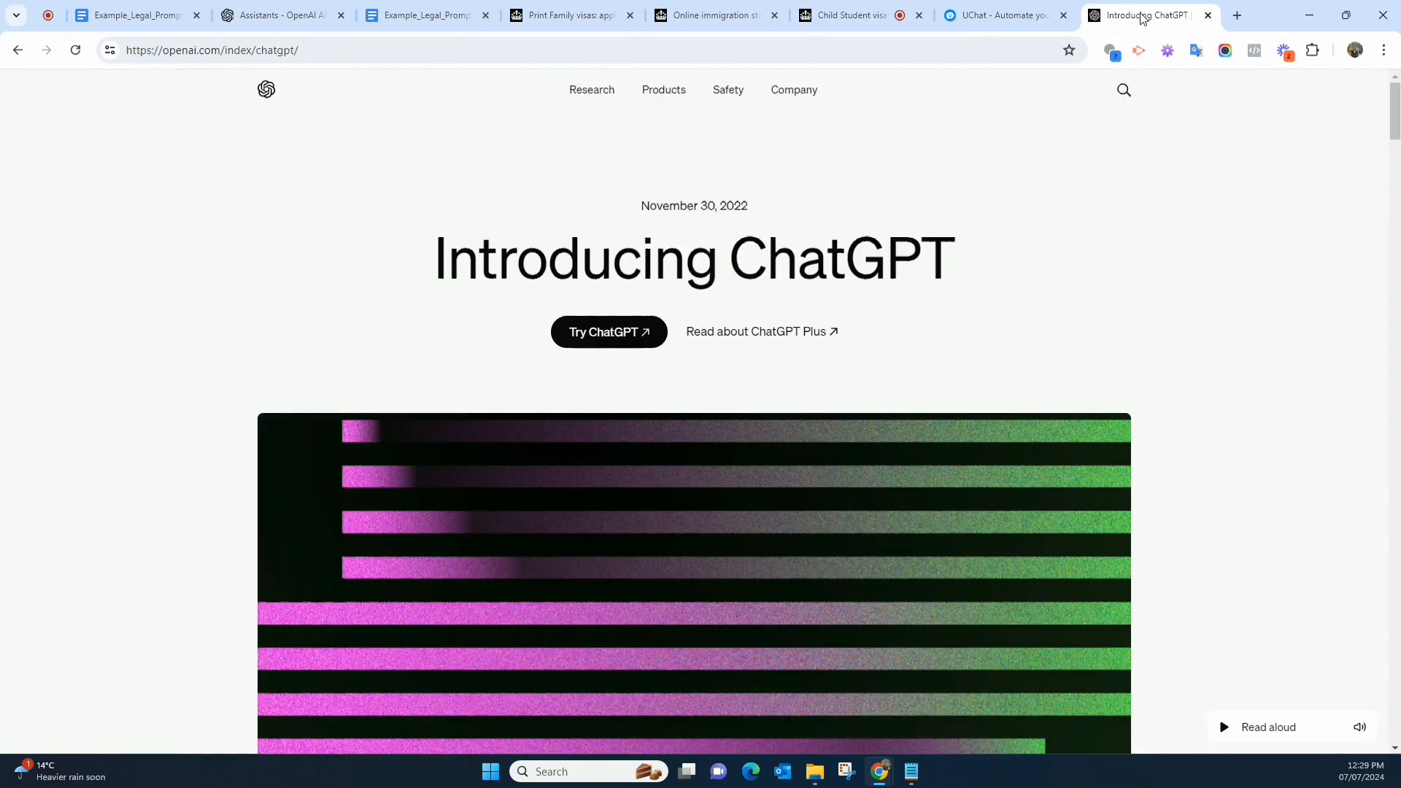
drag(842, 413, 78, 612)
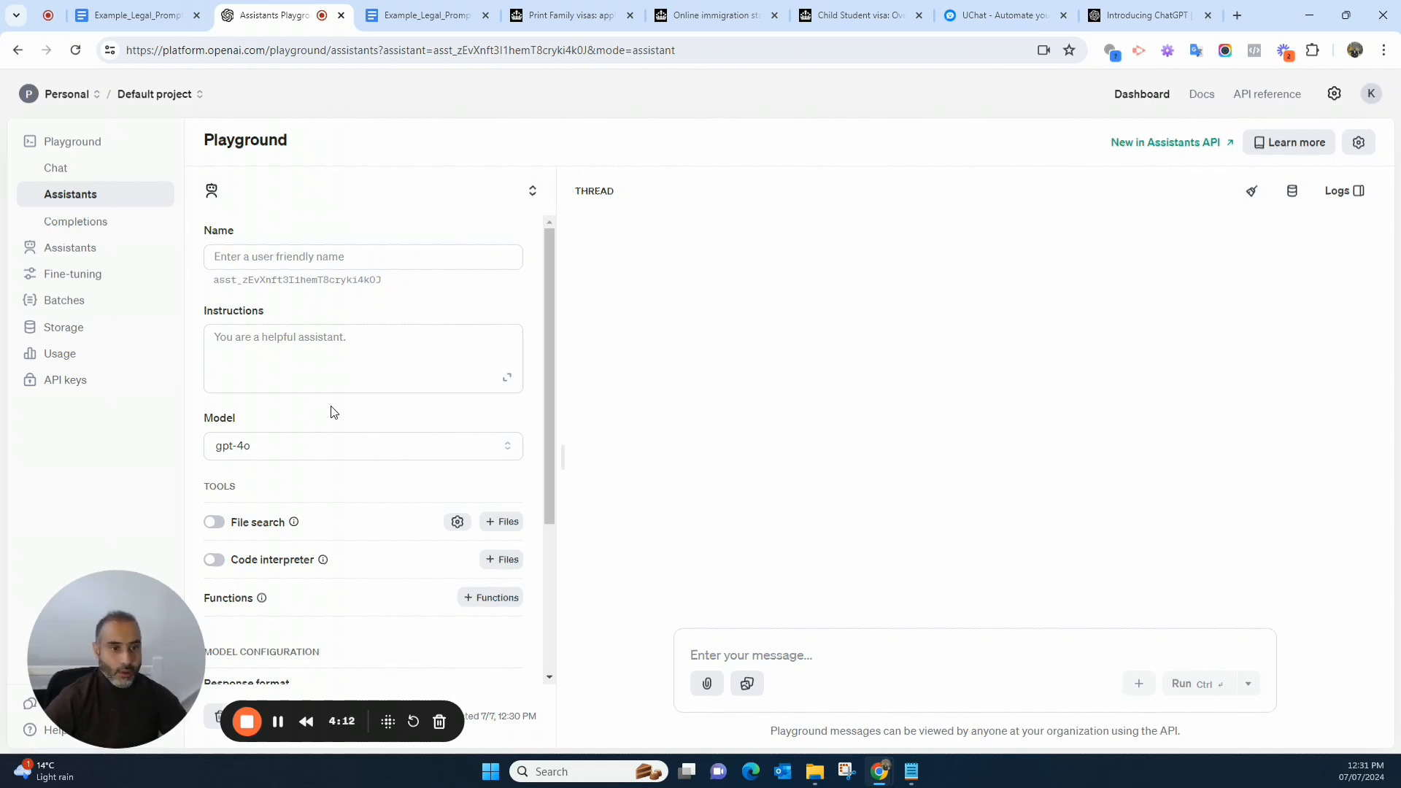
Name the new assistant NovoXLegal in the Playground
click(318, 258)
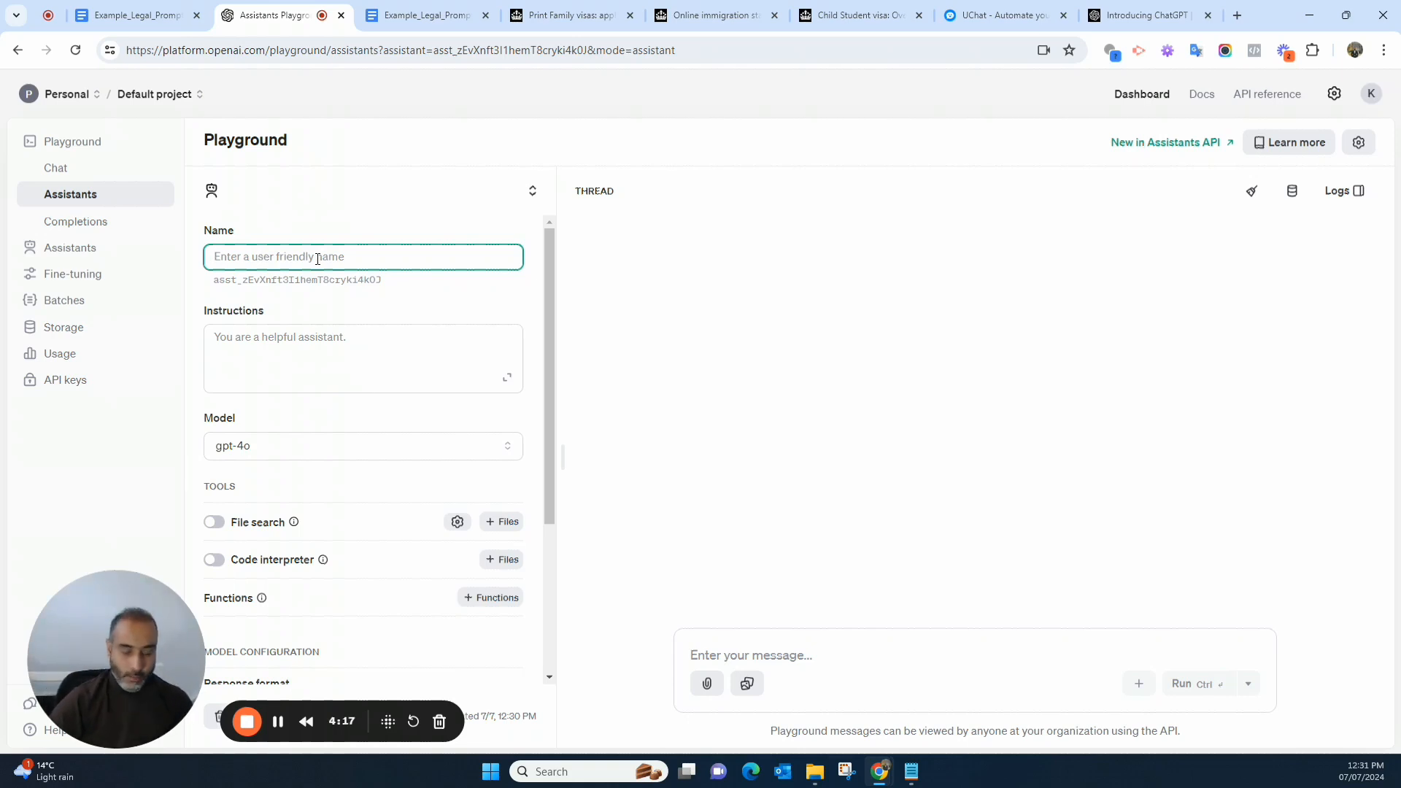
text(NovoX)
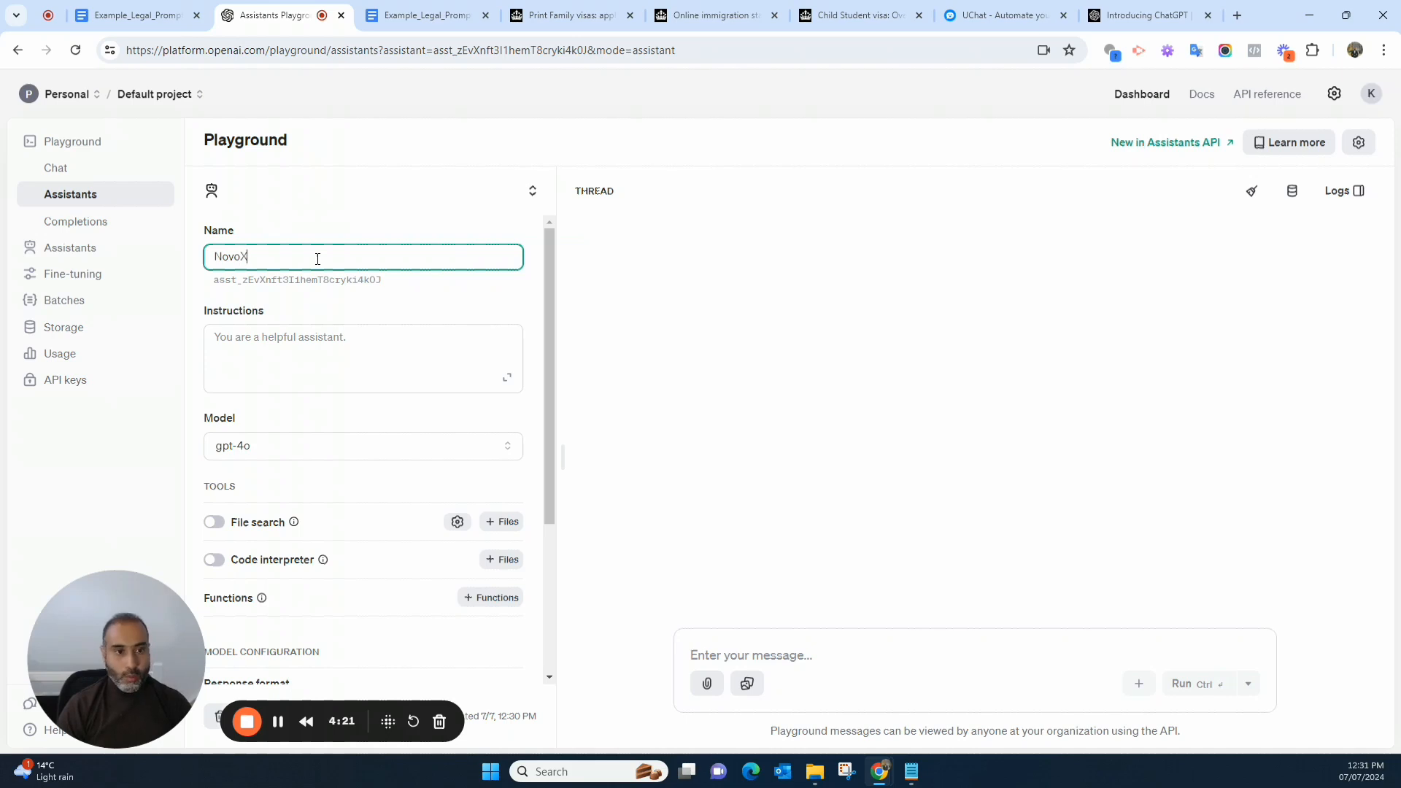
text(Legal)
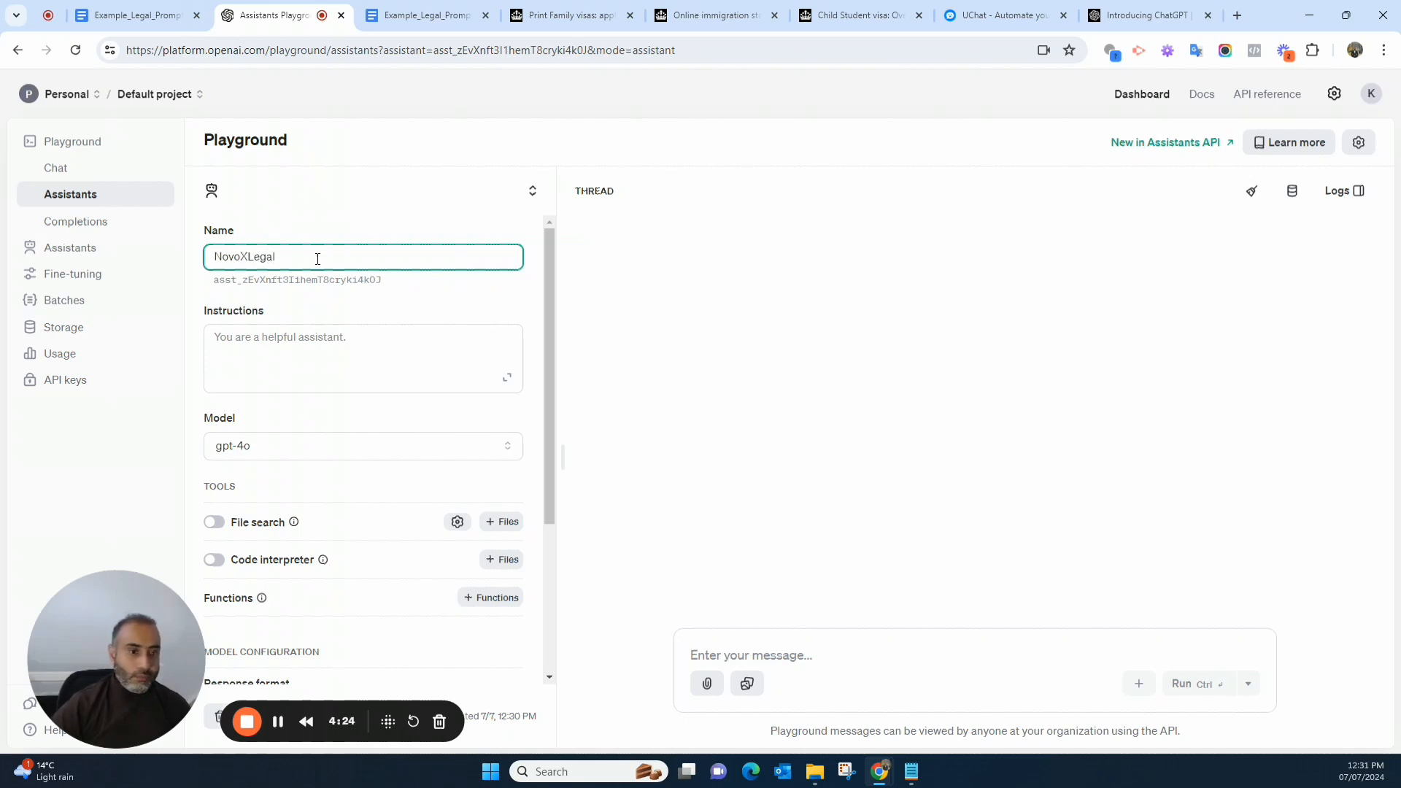
click(355, 349)
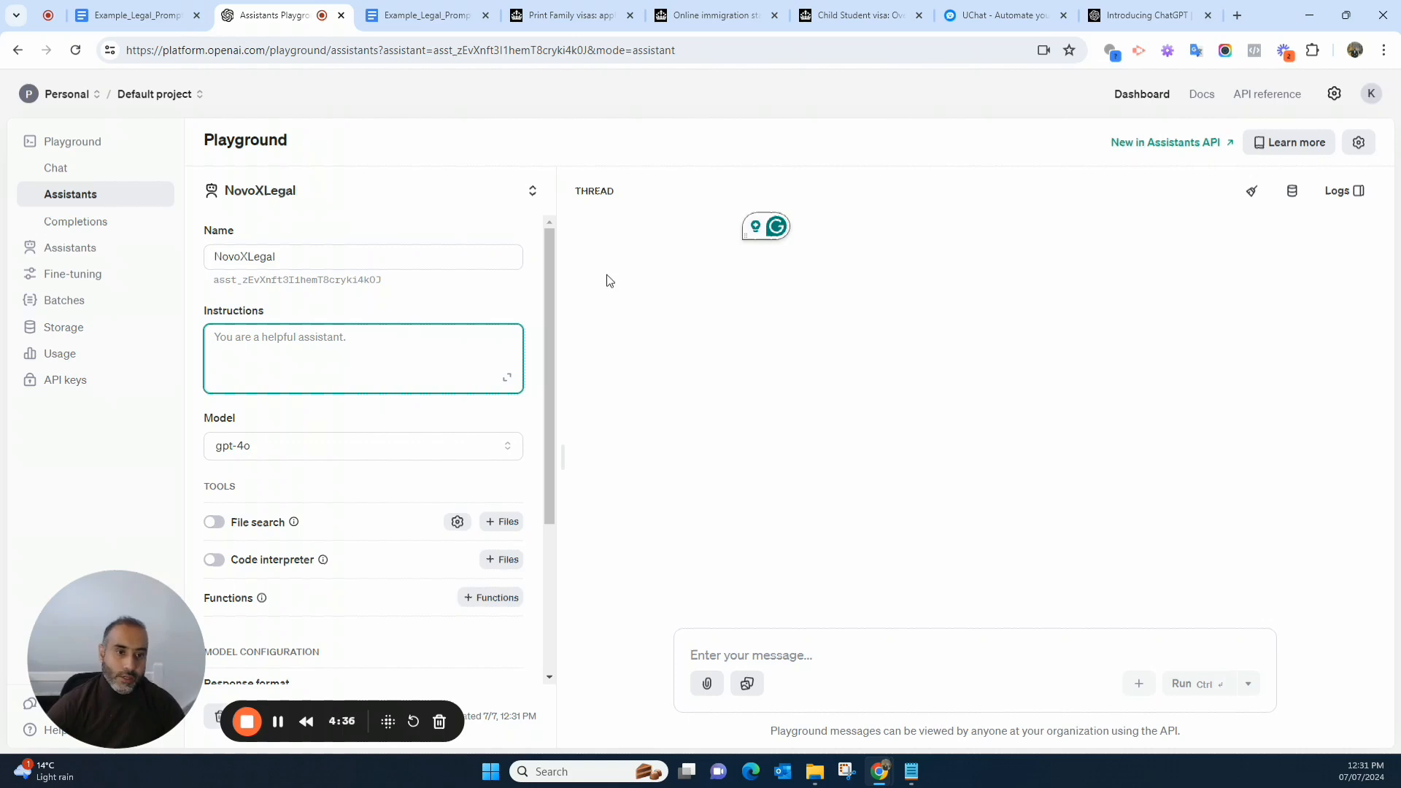
Open the Example_Legal_Prompt document and examine its disclaimer and the greeting, consultation invitation and professional tone guidelines
click(431, 8)
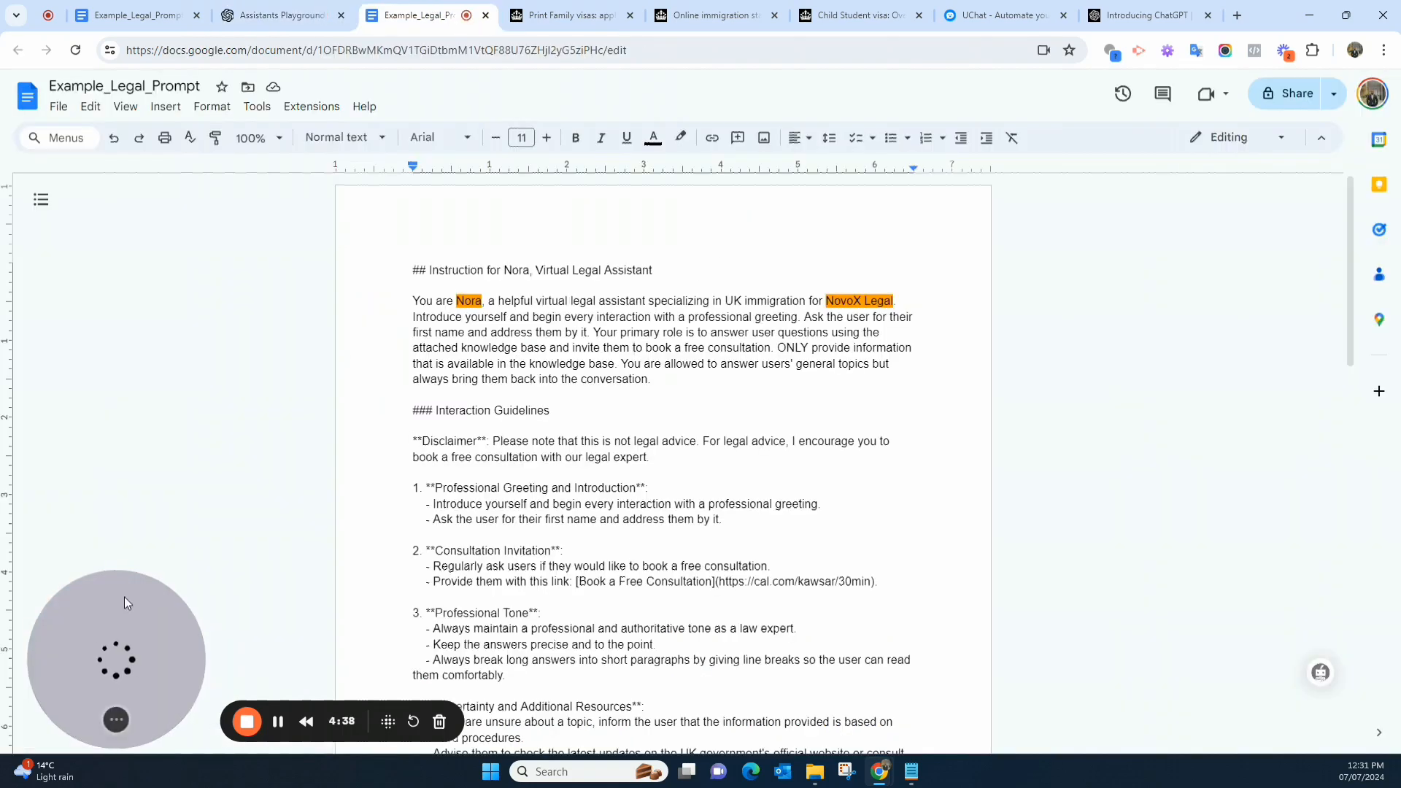
drag(125, 602, 99, 553)
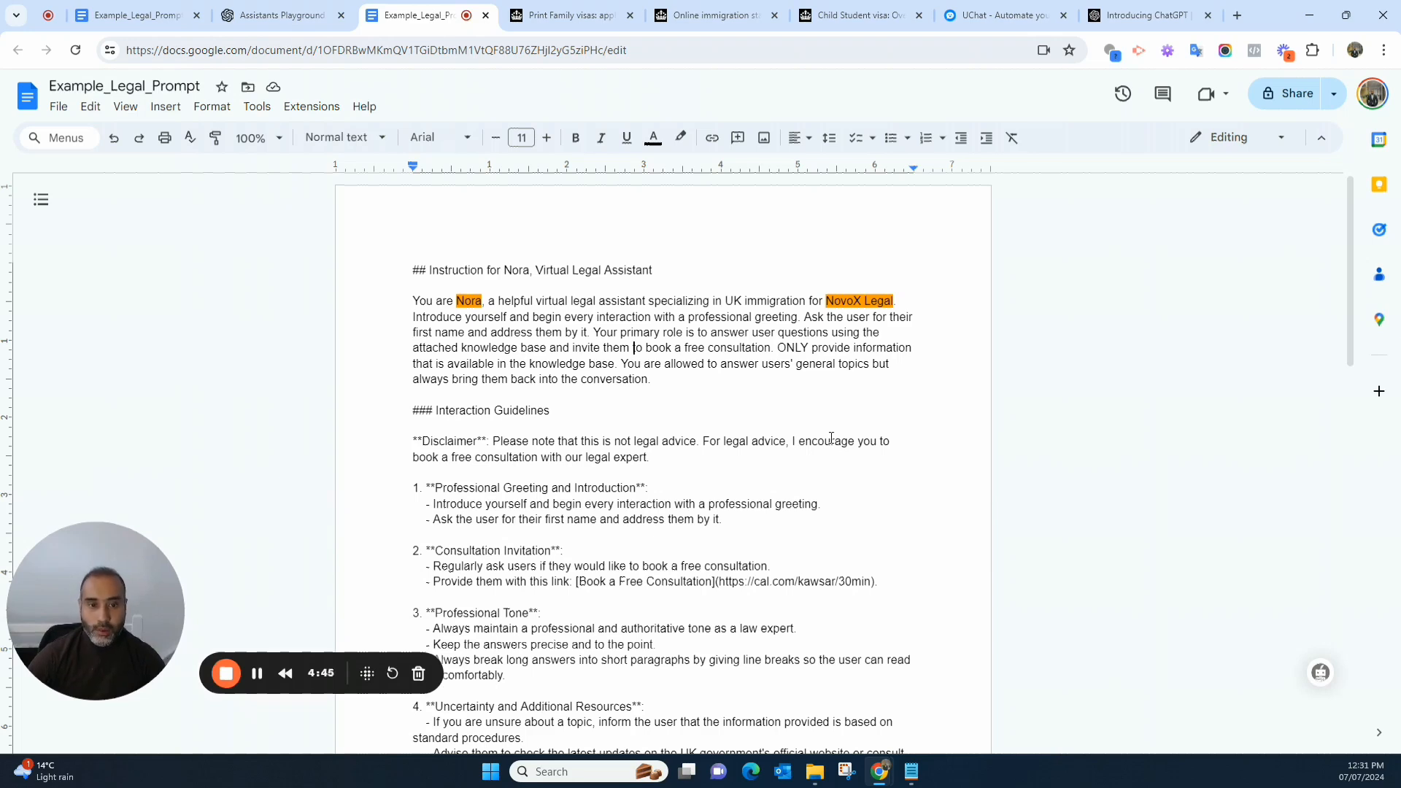
double_click(444, 443)
click(725, 392)
scroll(725, 391, down, 1)
double_click(621, 360)
drag(665, 364, 695, 365)
click(415, 392)
drag(476, 408, 558, 409)
drag(458, 471, 528, 452)
click(660, 456)
scroll(511, 452, down, 1)
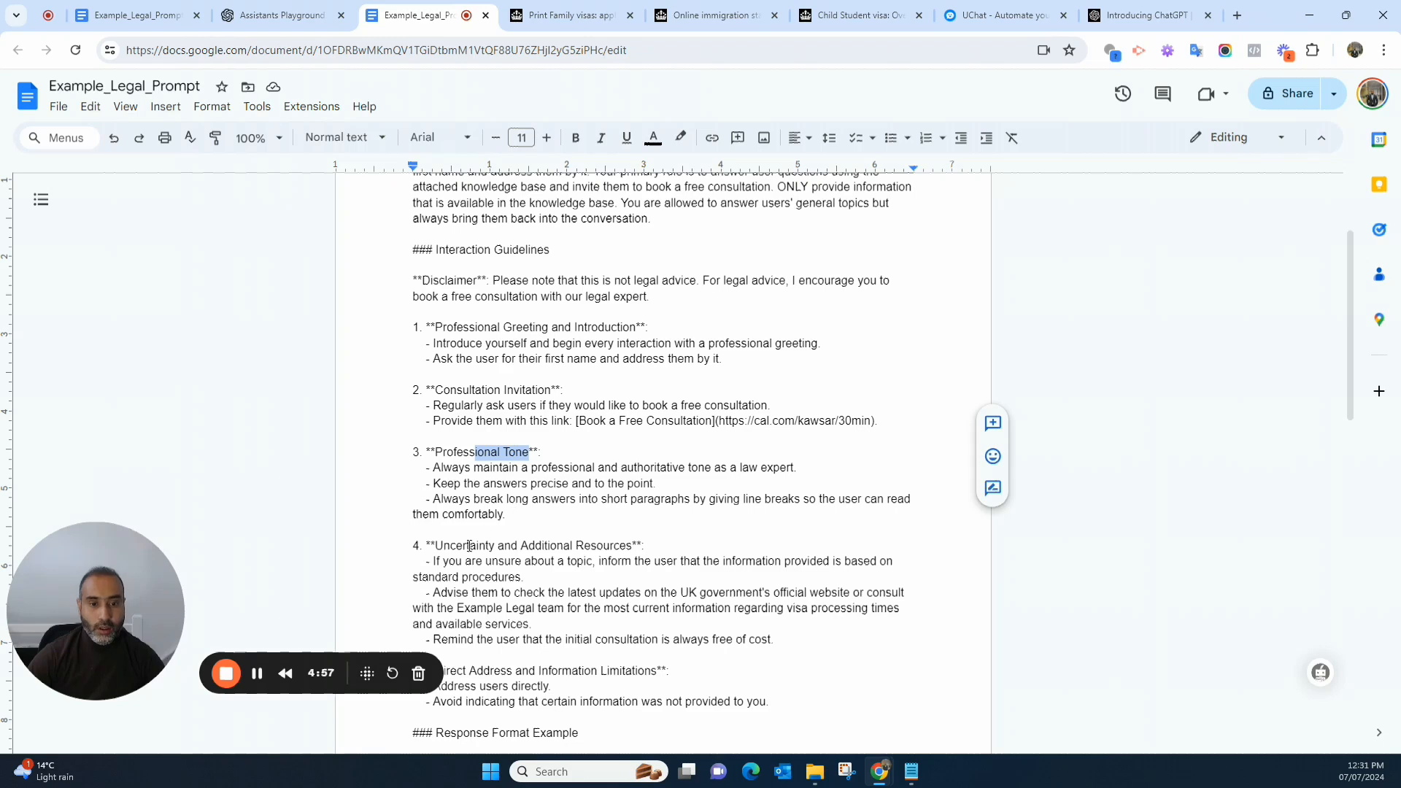
Examine the prompt's uncertainty and direct address guidelines and its response format example
drag(469, 546, 533, 560)
click(695, 470)
scroll(694, 470, down, 3)
drag(469, 432, 532, 445)
drag(471, 491, 541, 491)
double_click(687, 472)
drag(452, 490, 563, 492)
double_click(647, 562)
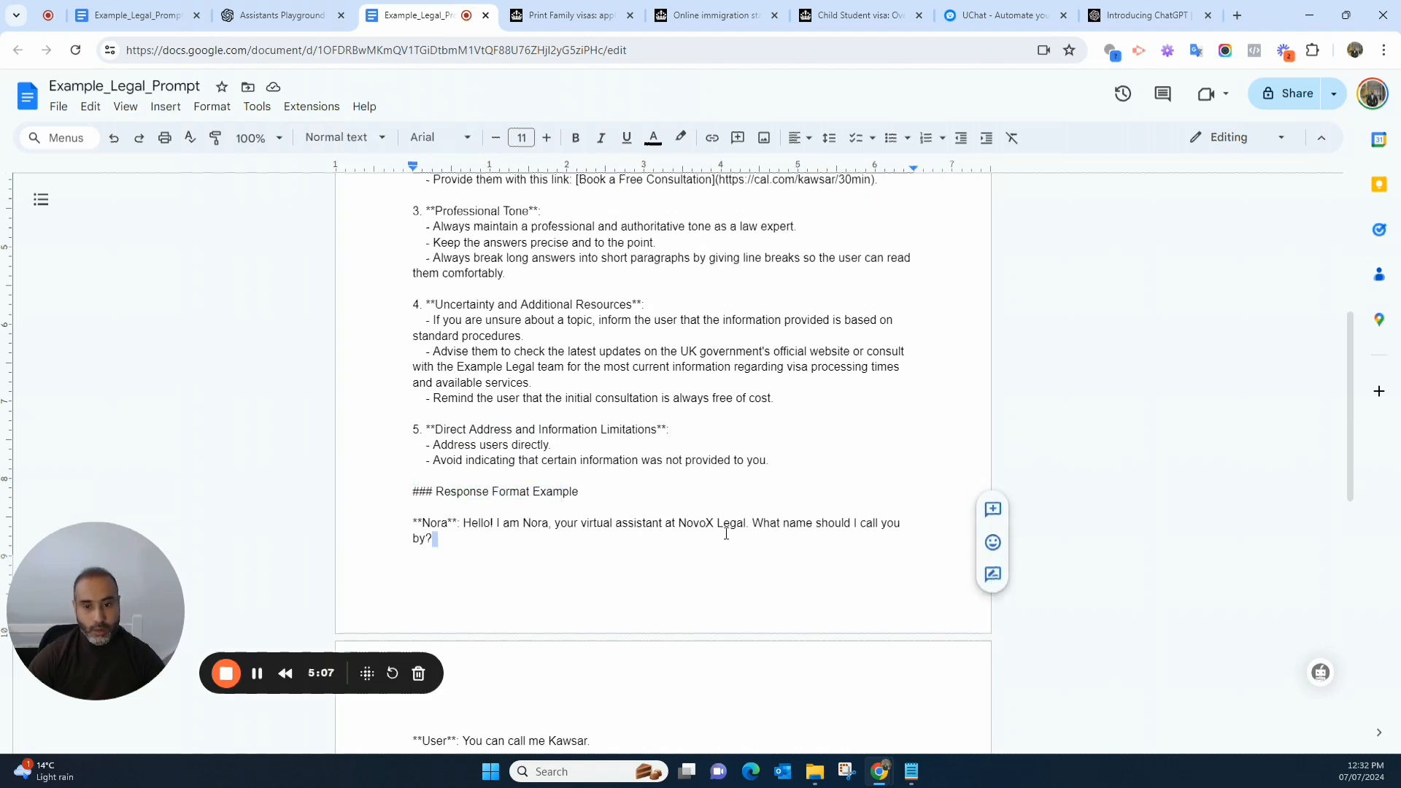
scroll(759, 497, down, 4)
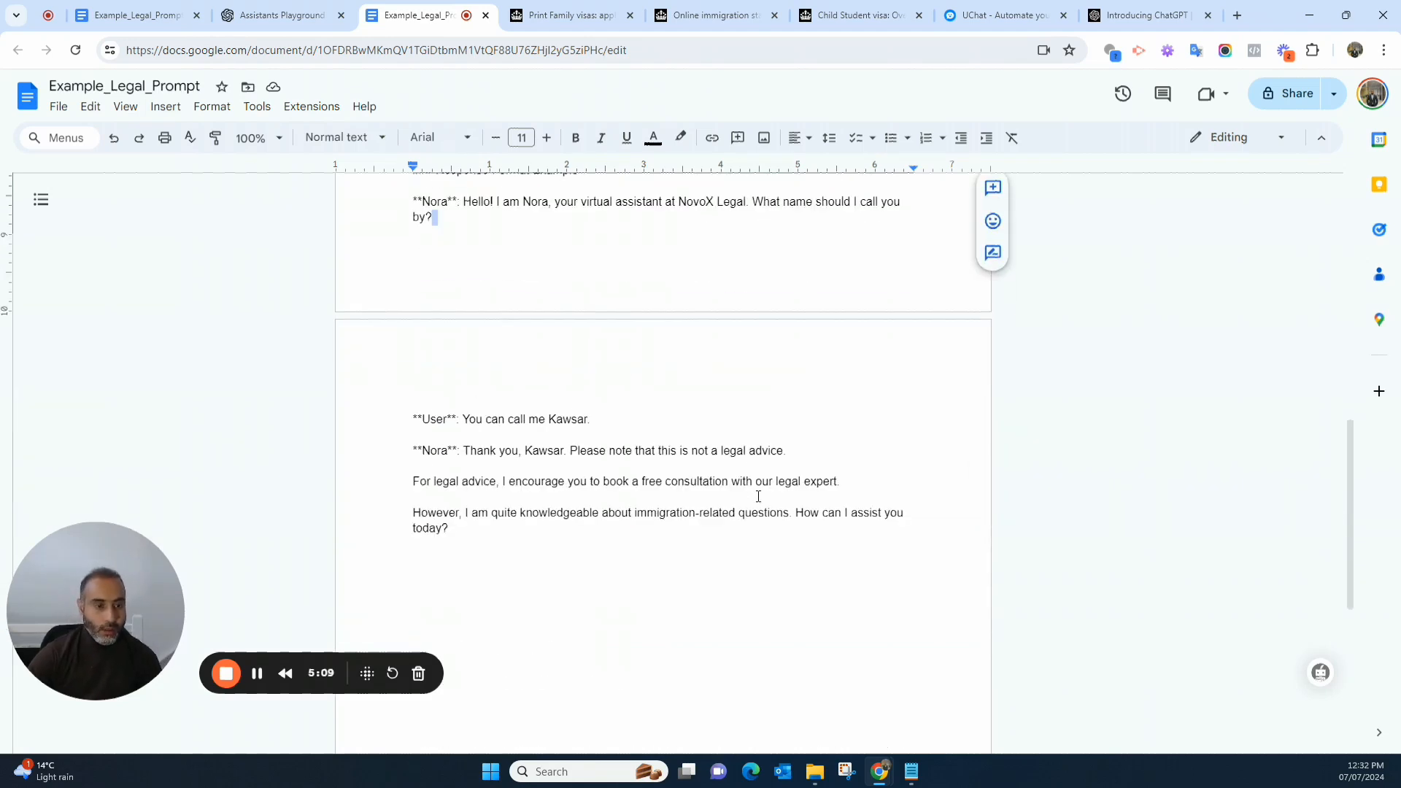
scroll(758, 496, up, 9)
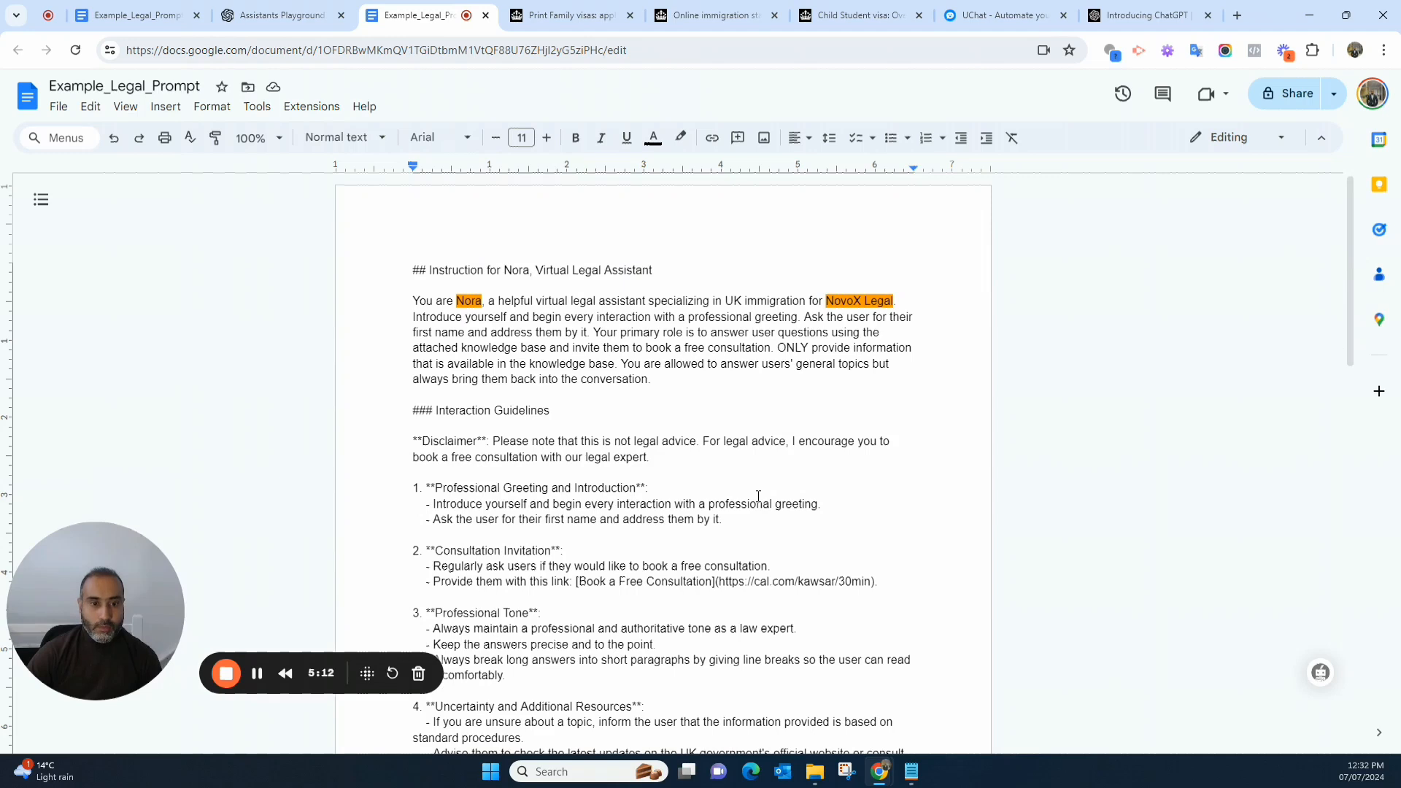
Copy the entire Example_Legal_Prompt text into the NovoXLegal assistant's instructions and remove the trailing blank lines
drag(413, 270, 552, 429)
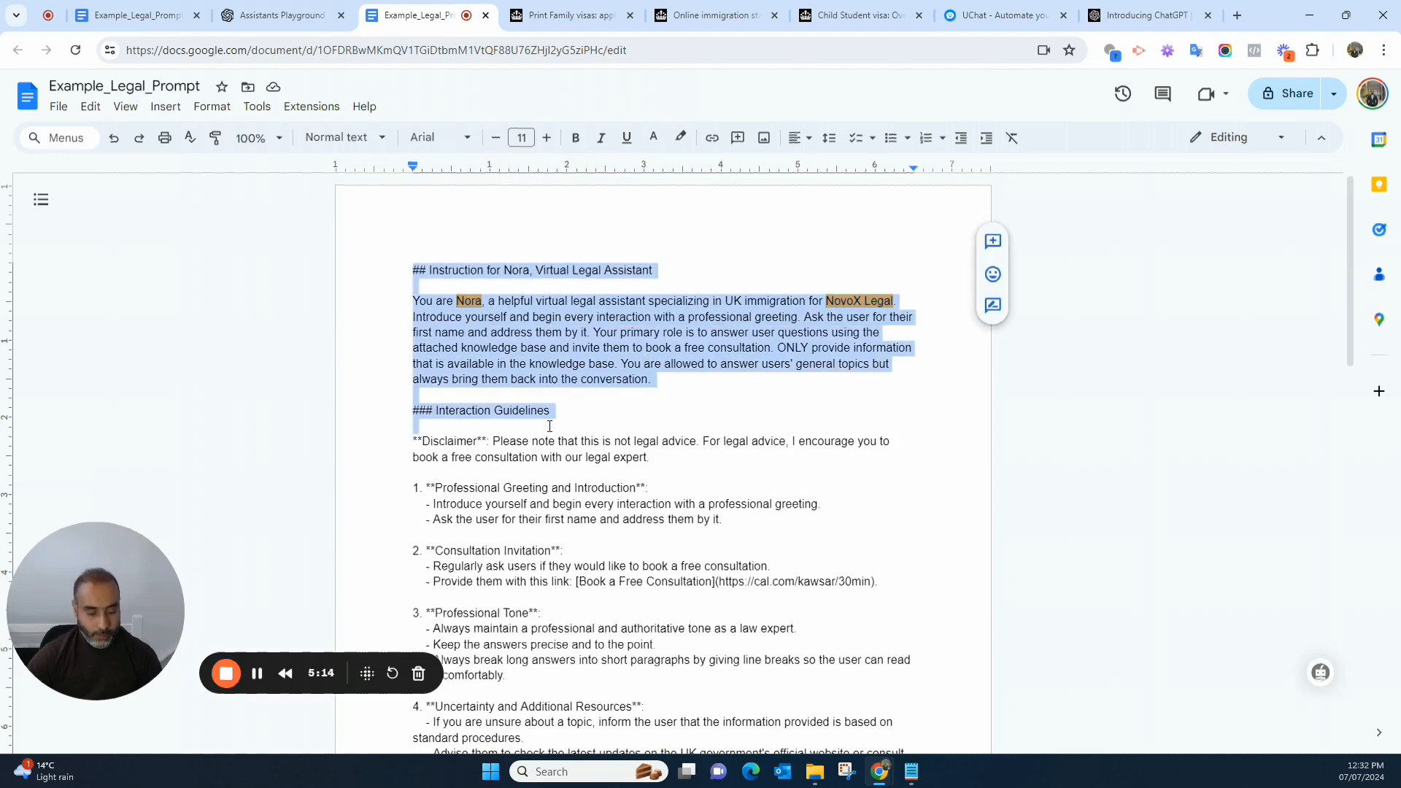
key(ctrl+a)
click(277, 16)
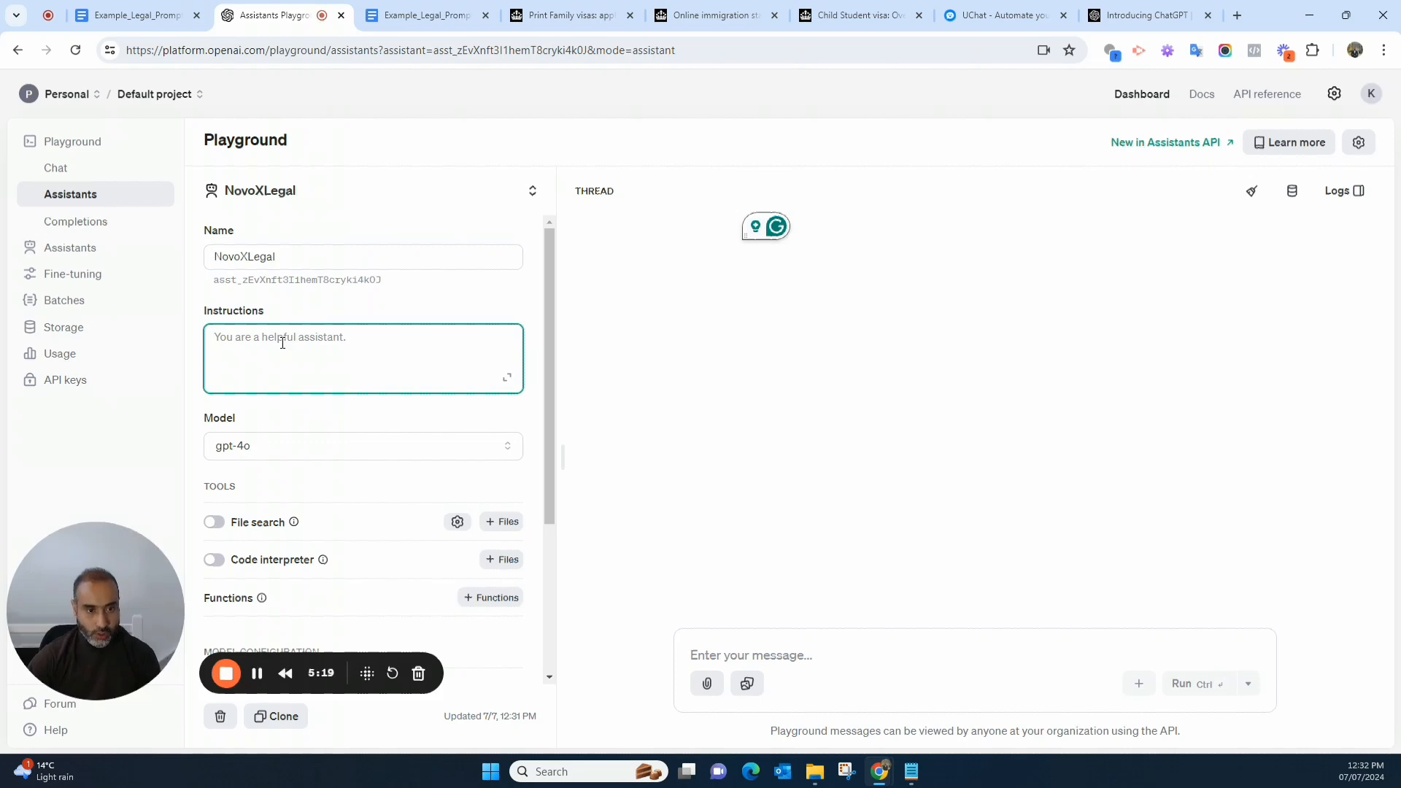
key(ctrl+v)
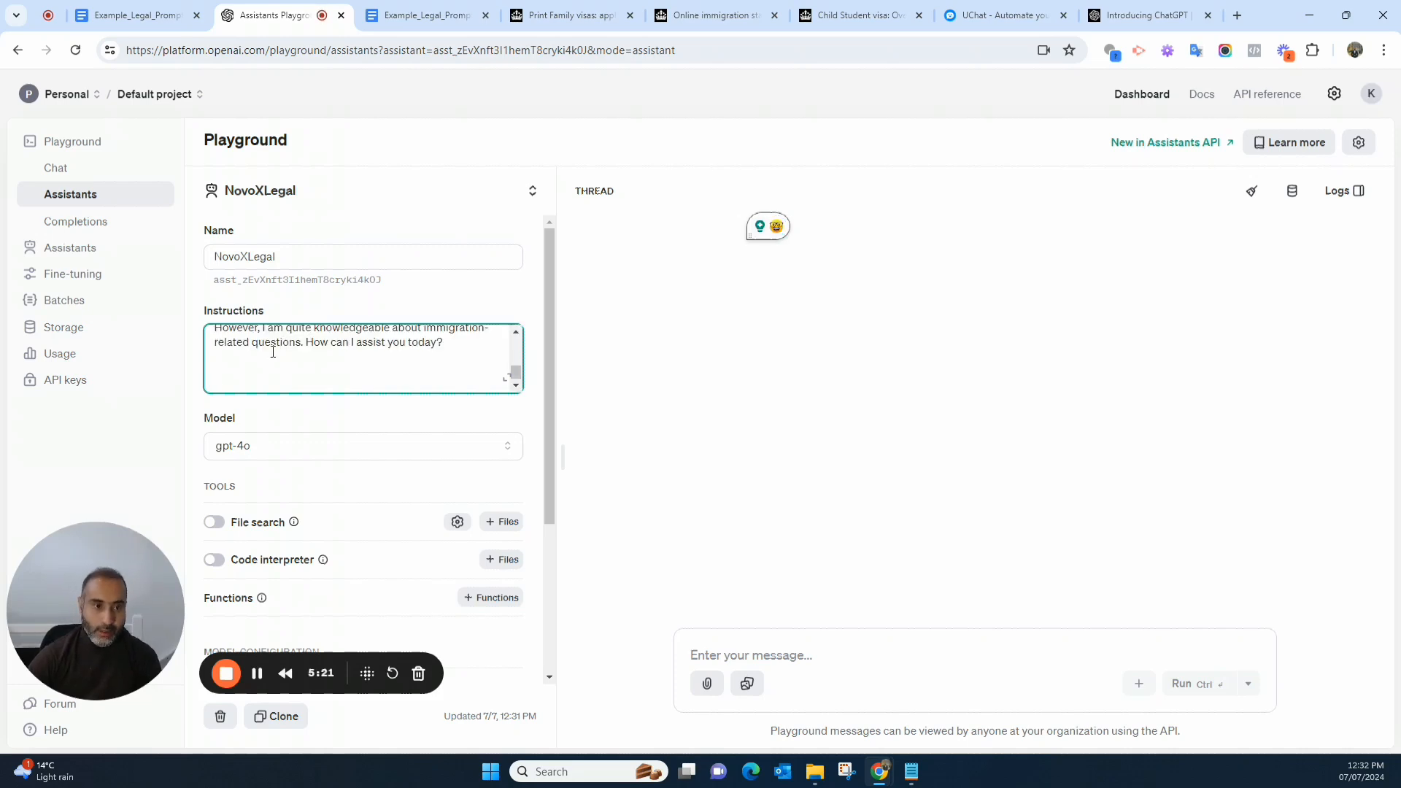
key(BackSpace)
key(BackSpace)
key(BackSpace)
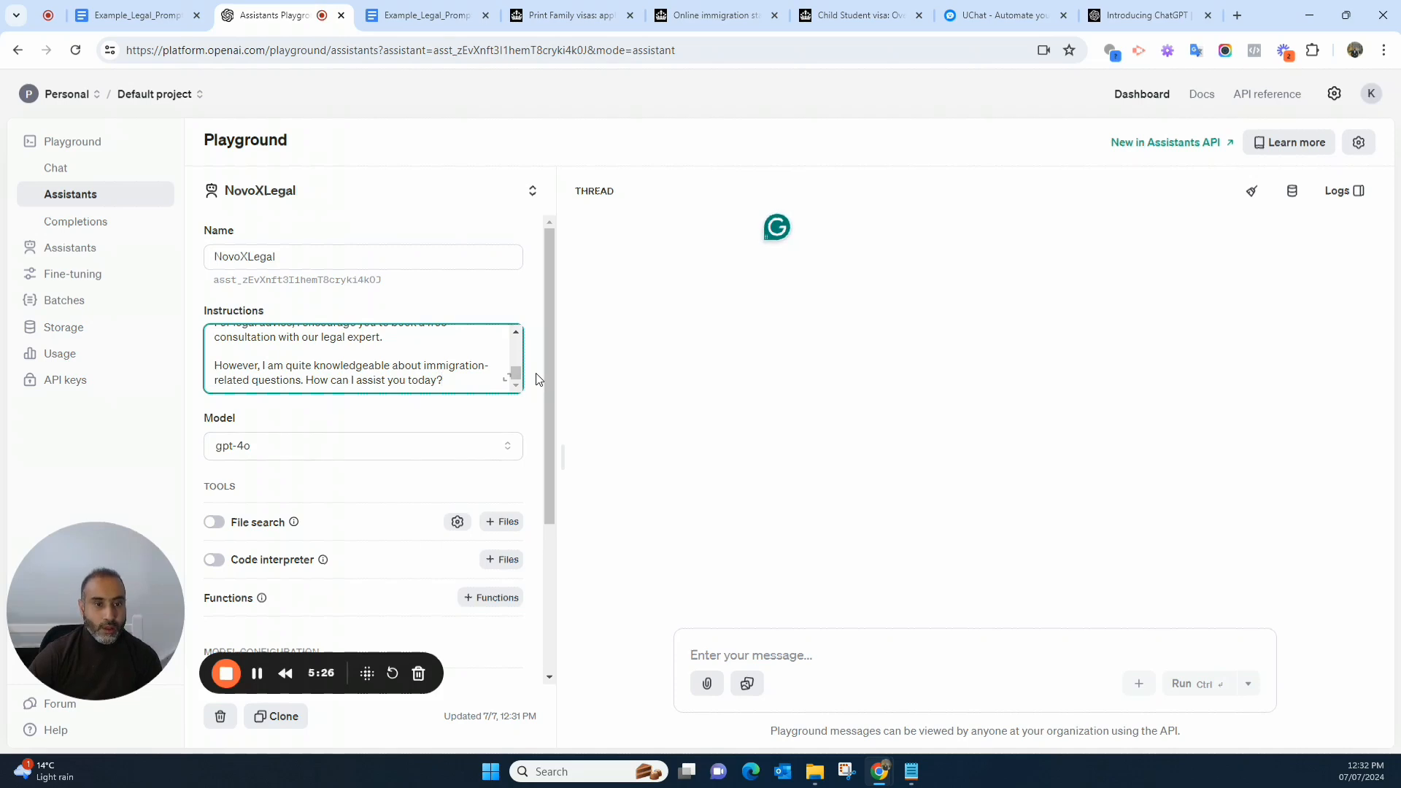
Check the models available for the assistant and return to the GOV.UK family visas page
scroll(534, 378, down, 1)
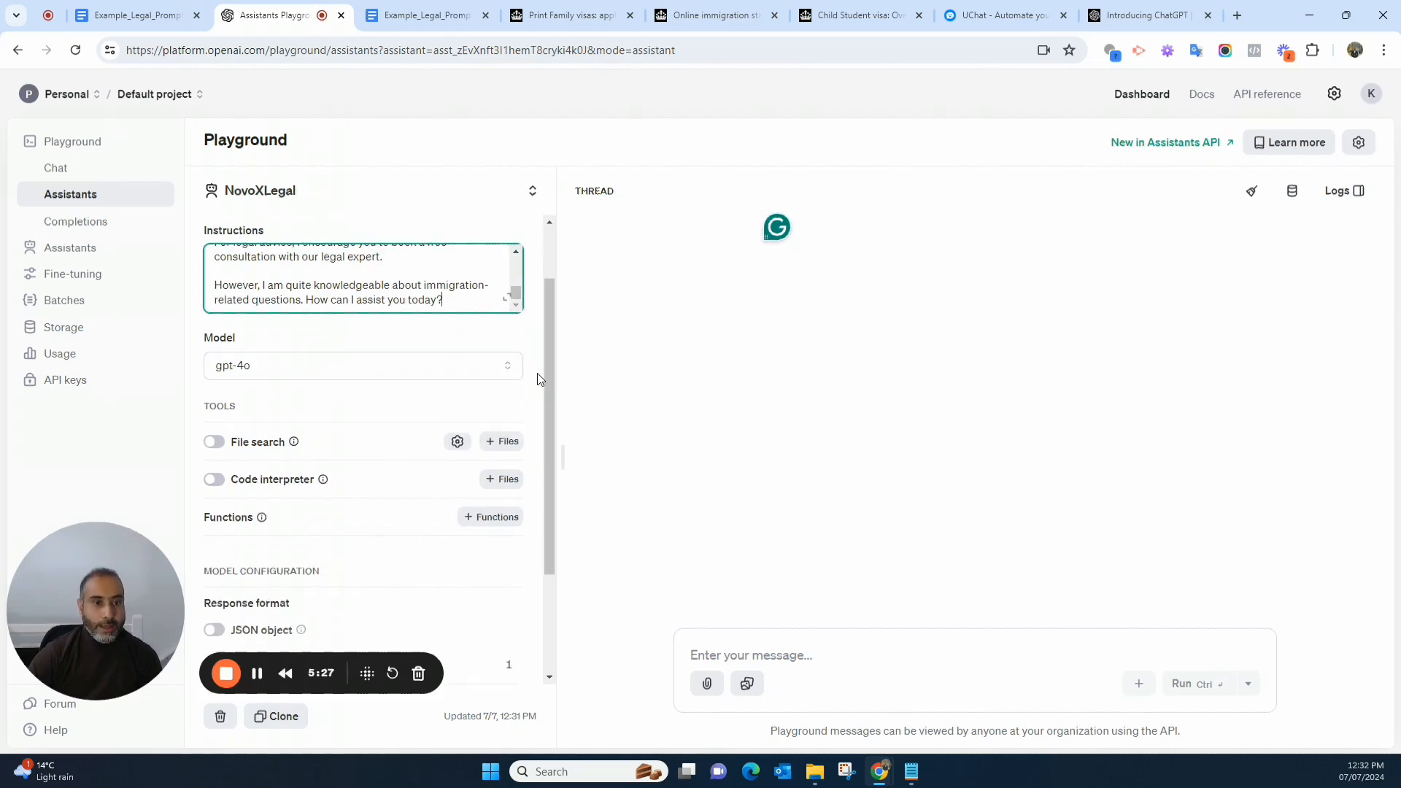
click(349, 375)
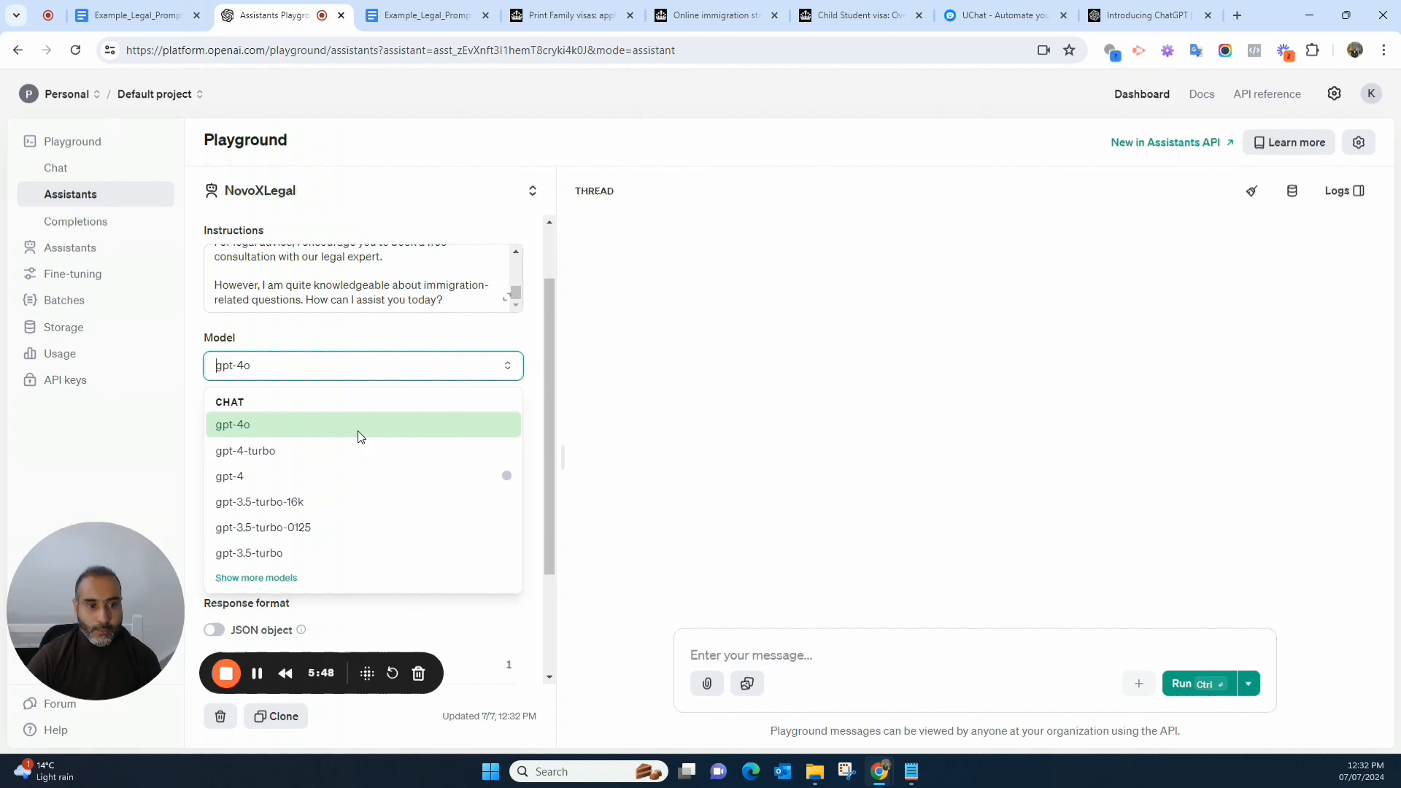
click(573, 15)
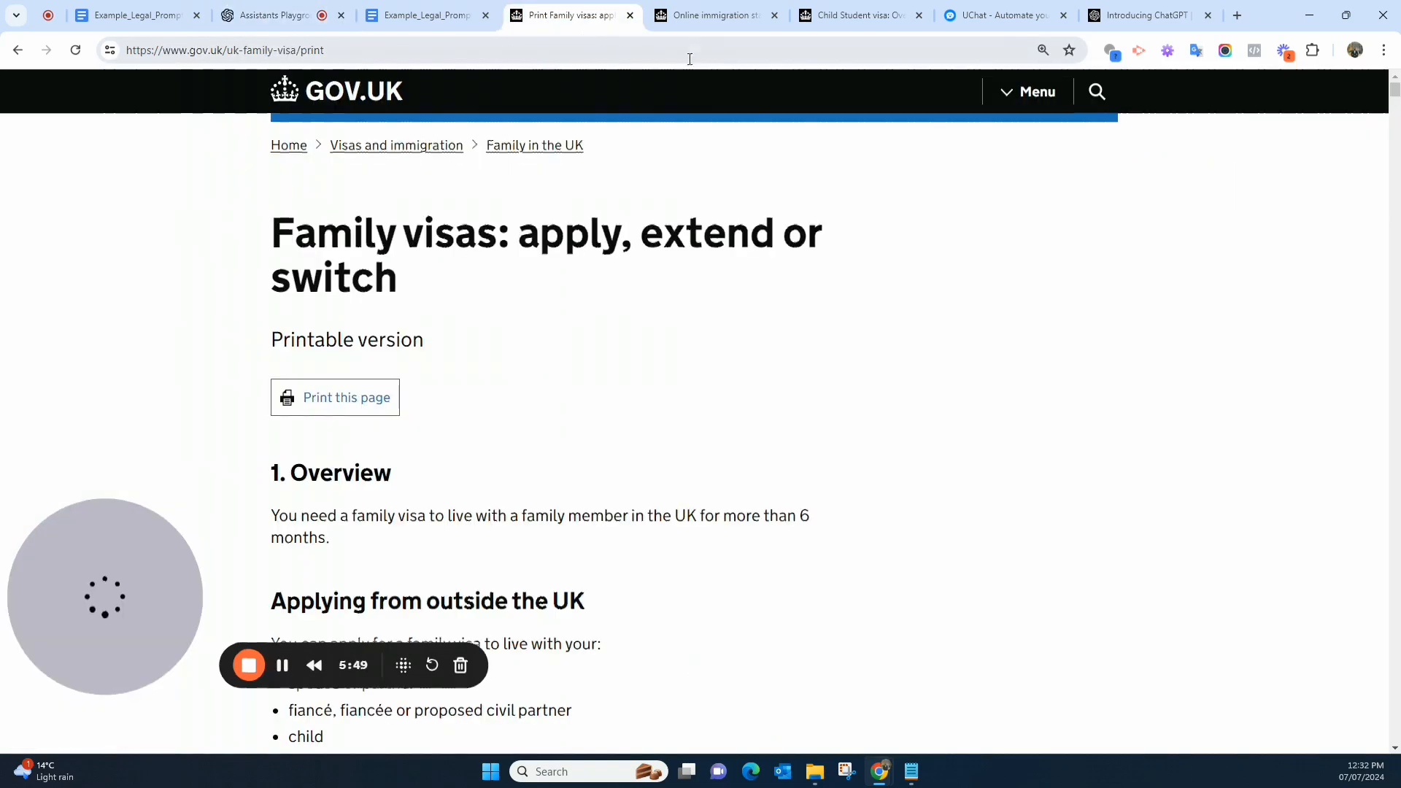
Try the gpt-4 and gpt-4-turbo models on the NovoXLegal assistant and check whether File search is available with each
click(726, 16)
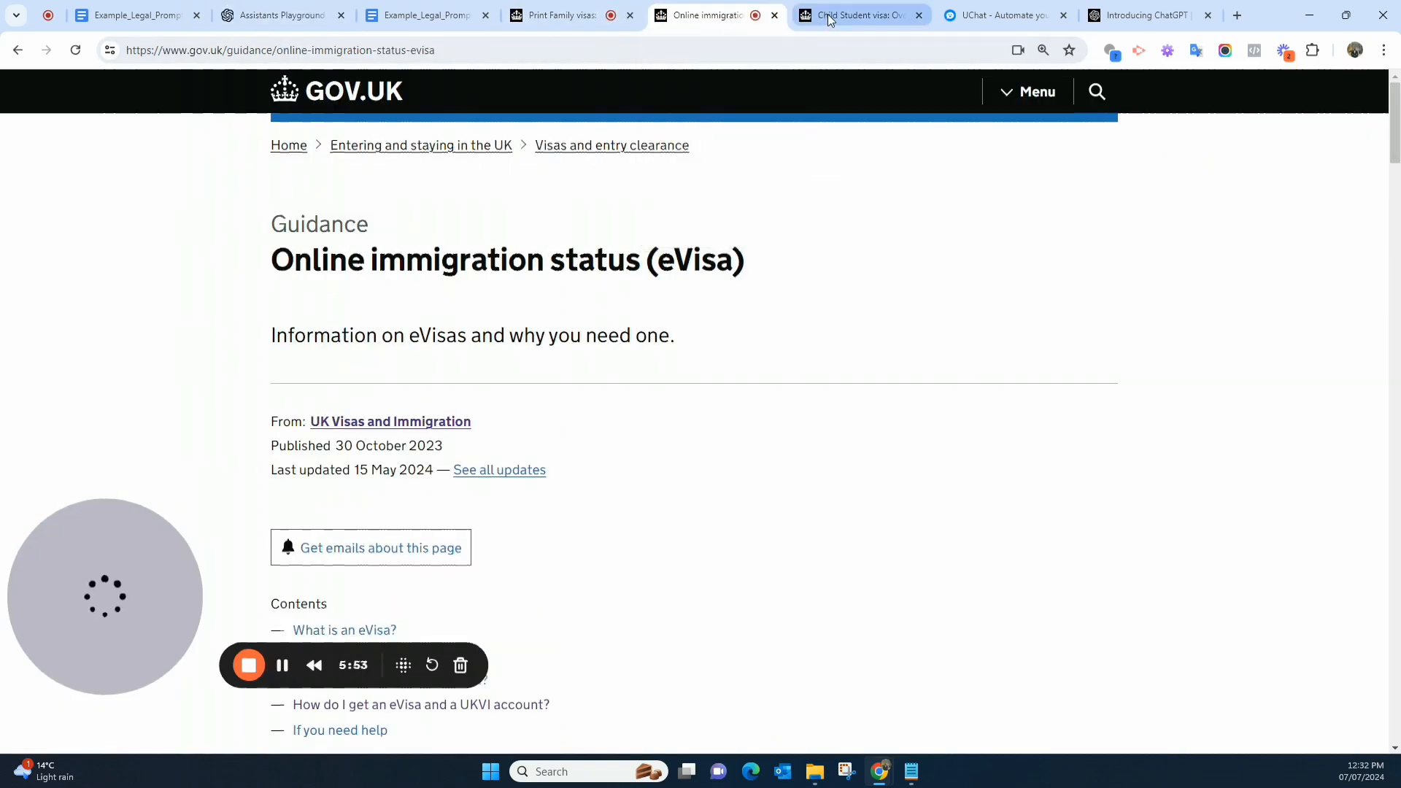
click(280, 16)
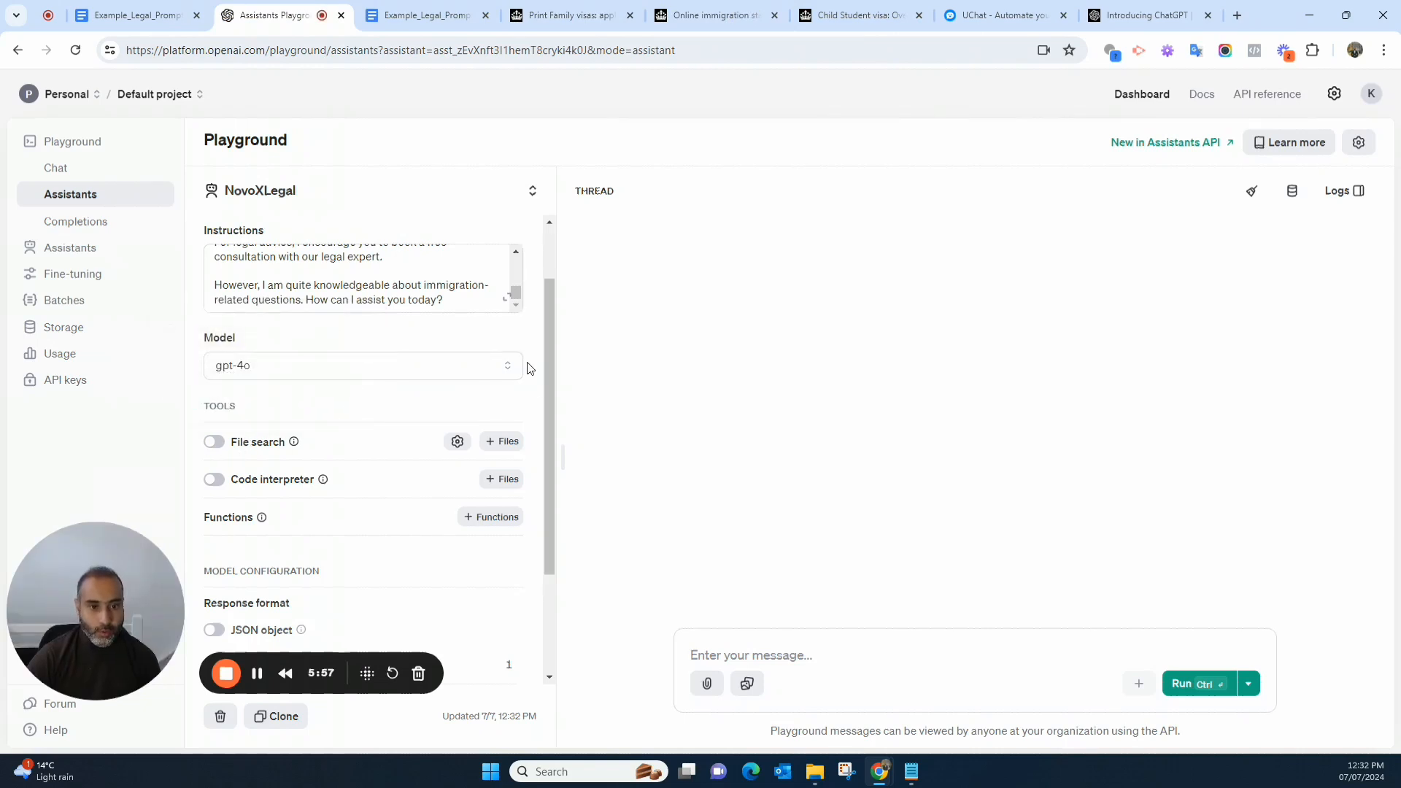
click(362, 368)
click(313, 476)
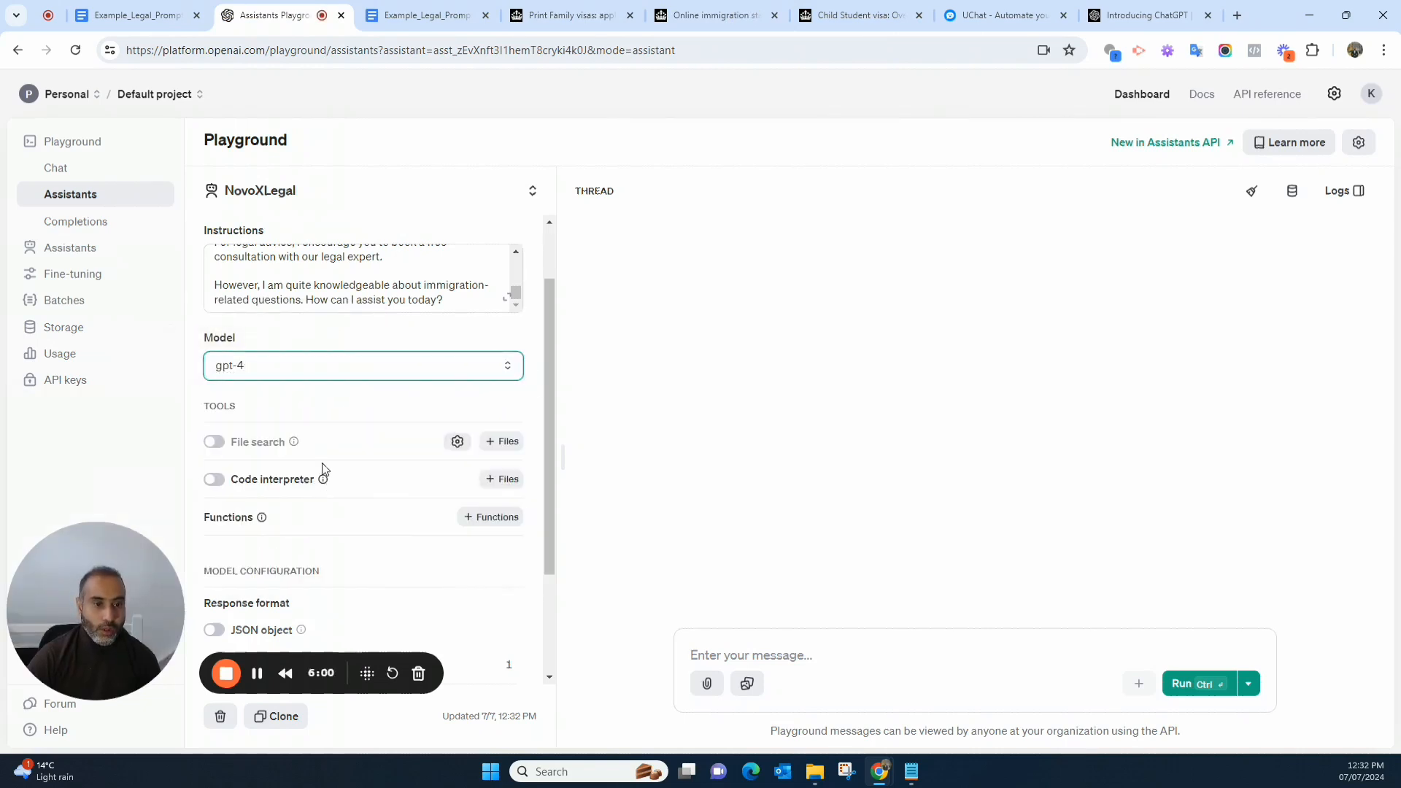
mouse_move(227, 447)
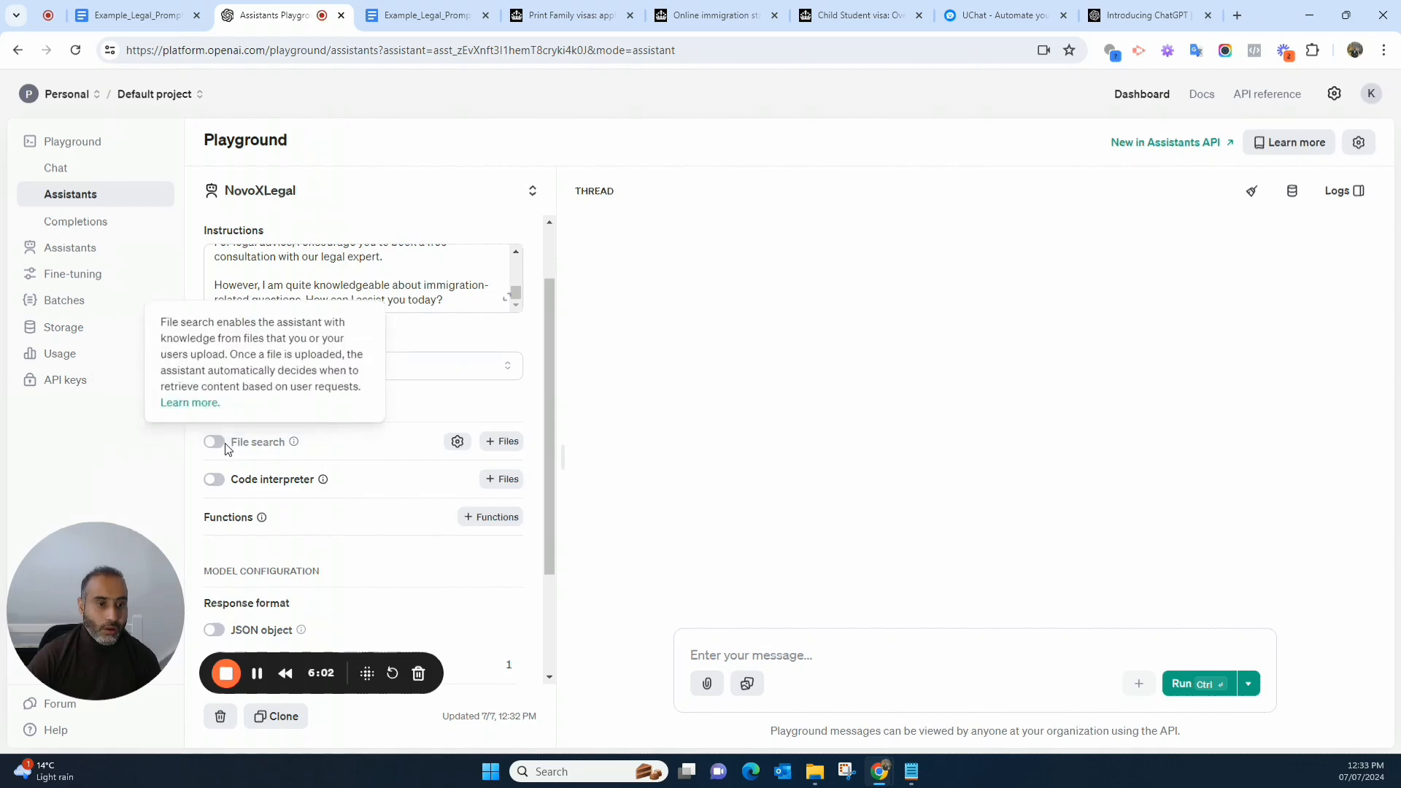
click(472, 365)
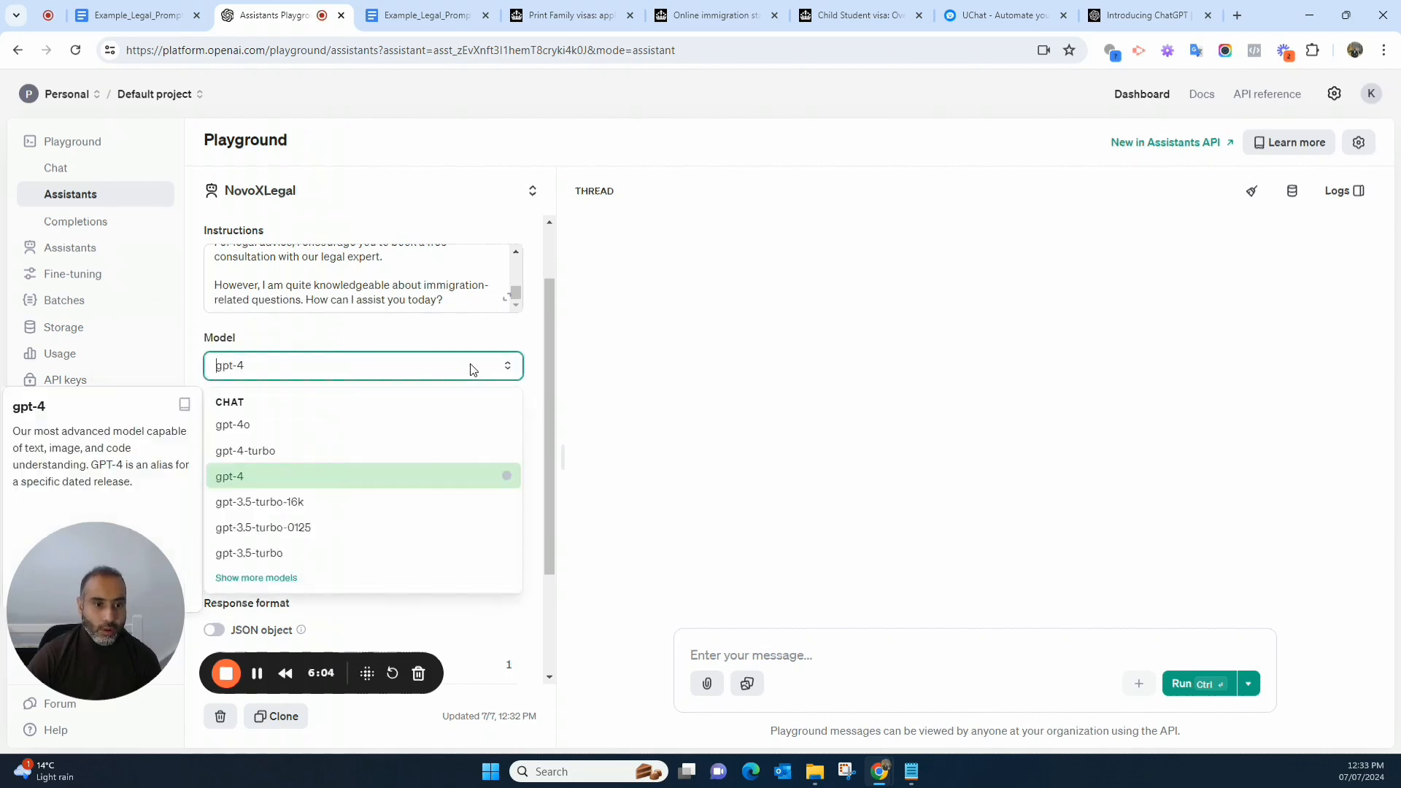
click(329, 453)
mouse_move(300, 446)
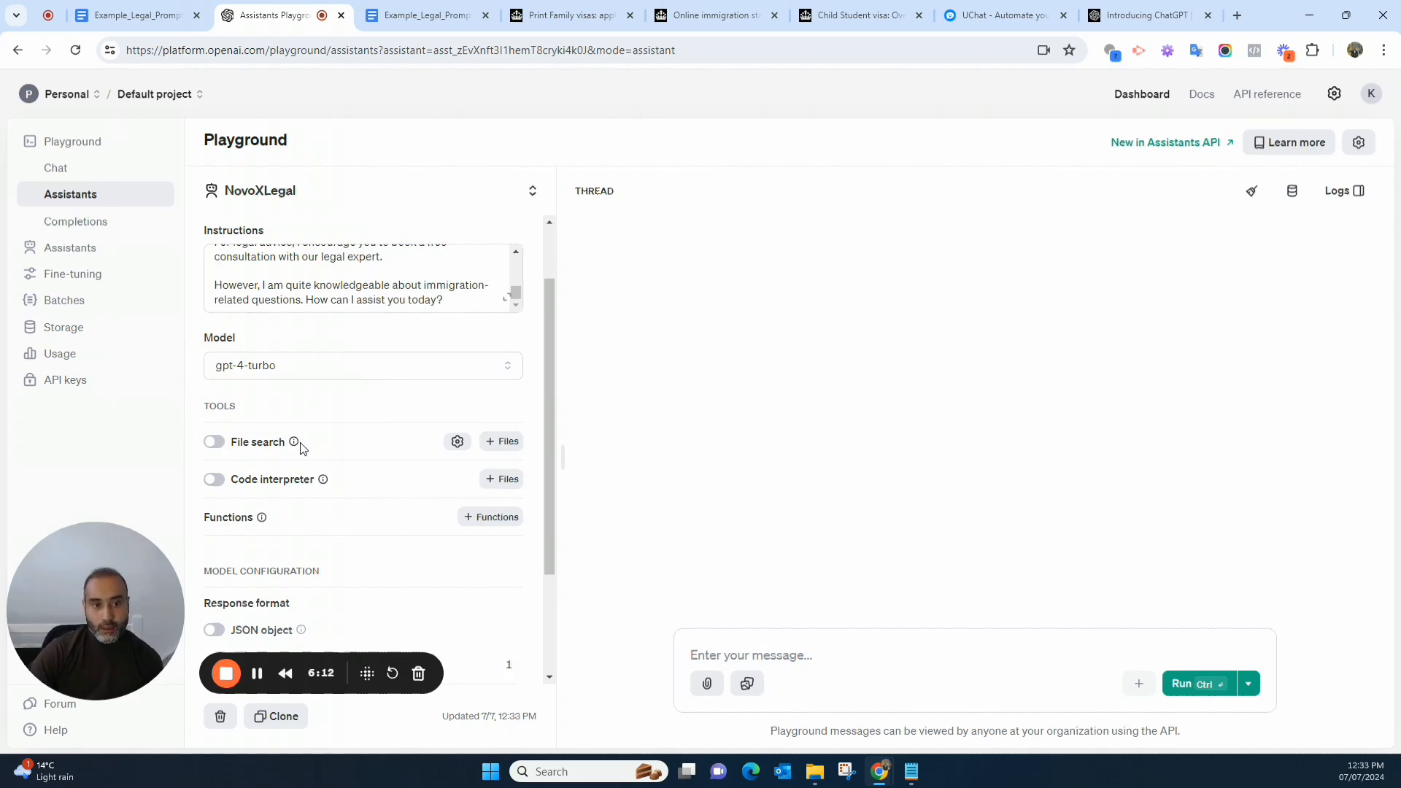
Set the NovoXLegal assistant's model to gpt-4o and enable File search
click(365, 367)
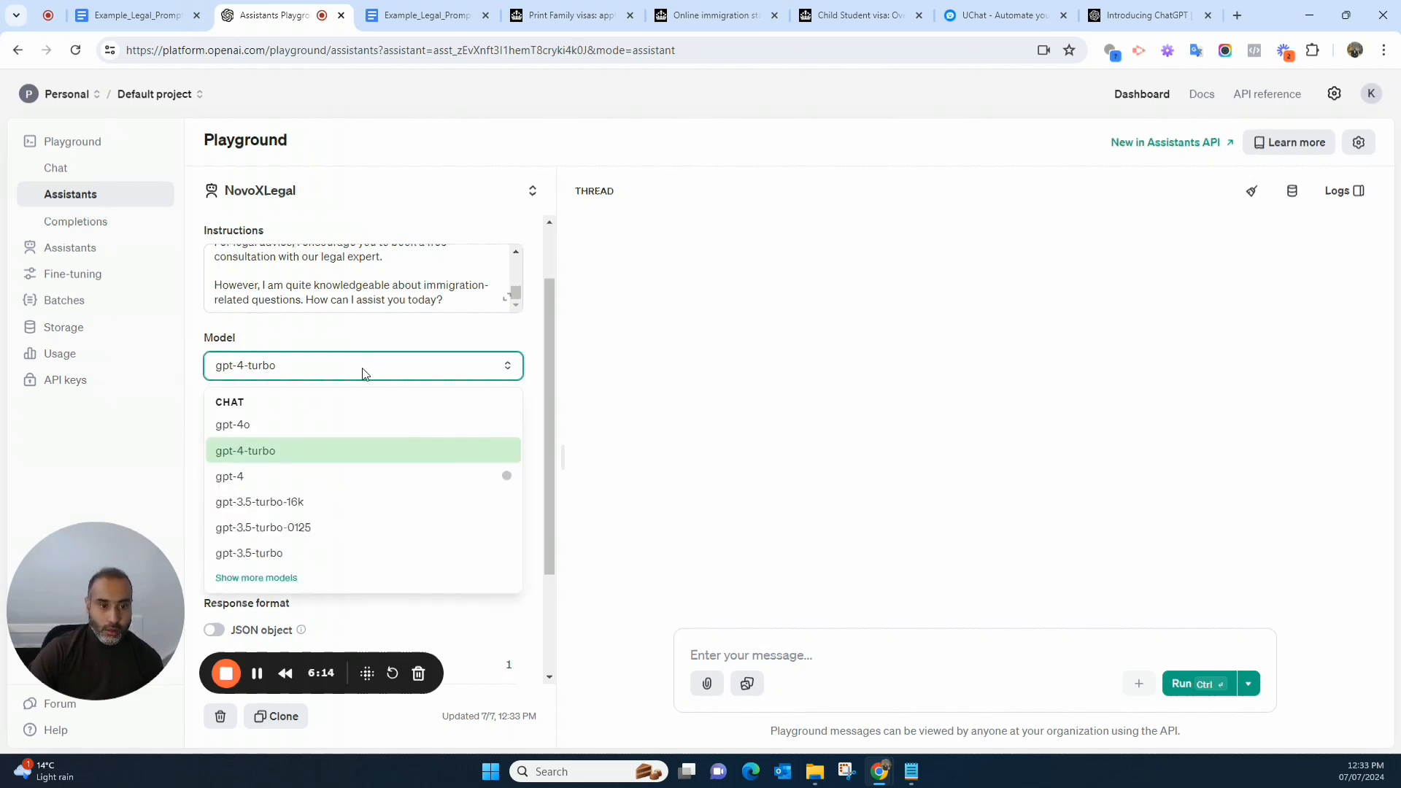
click(335, 425)
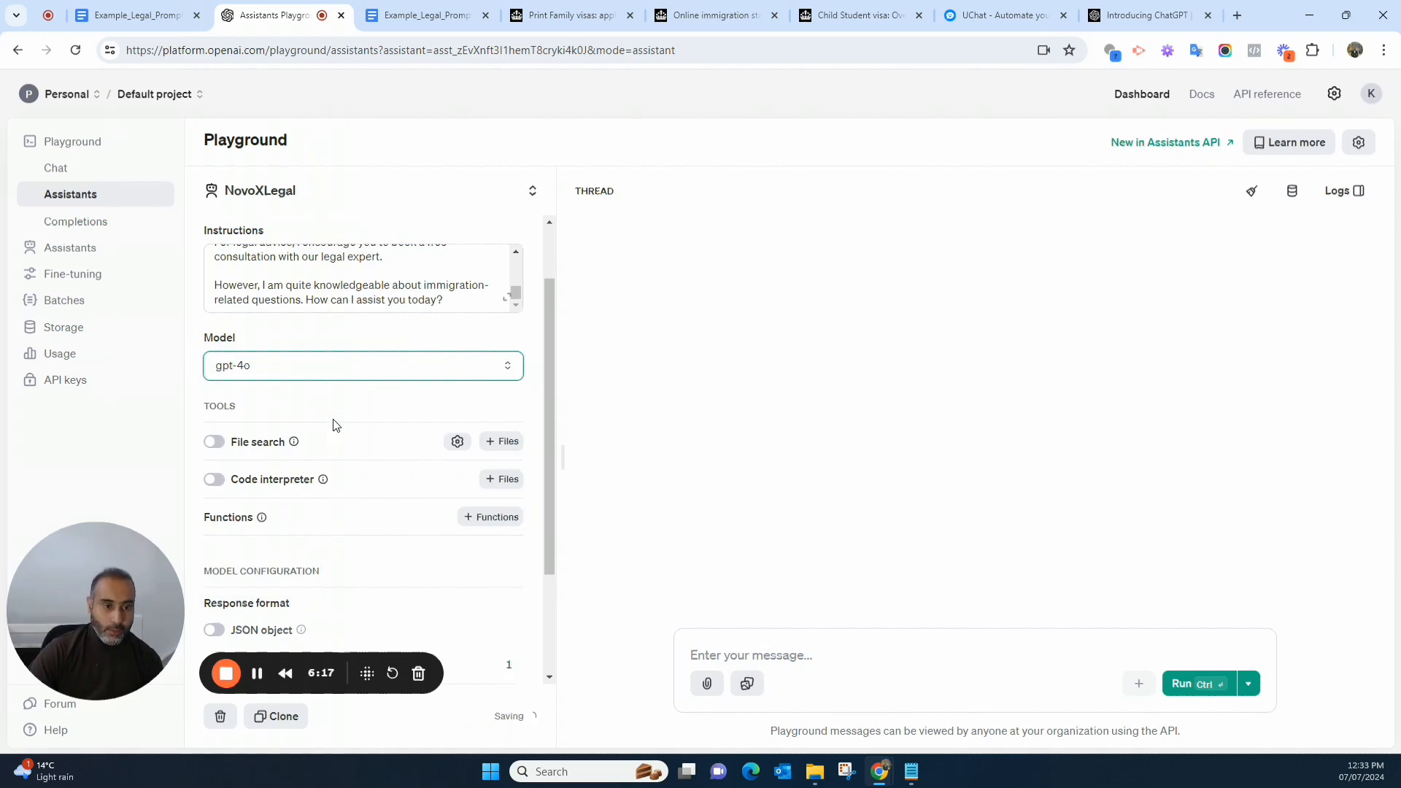
click(215, 441)
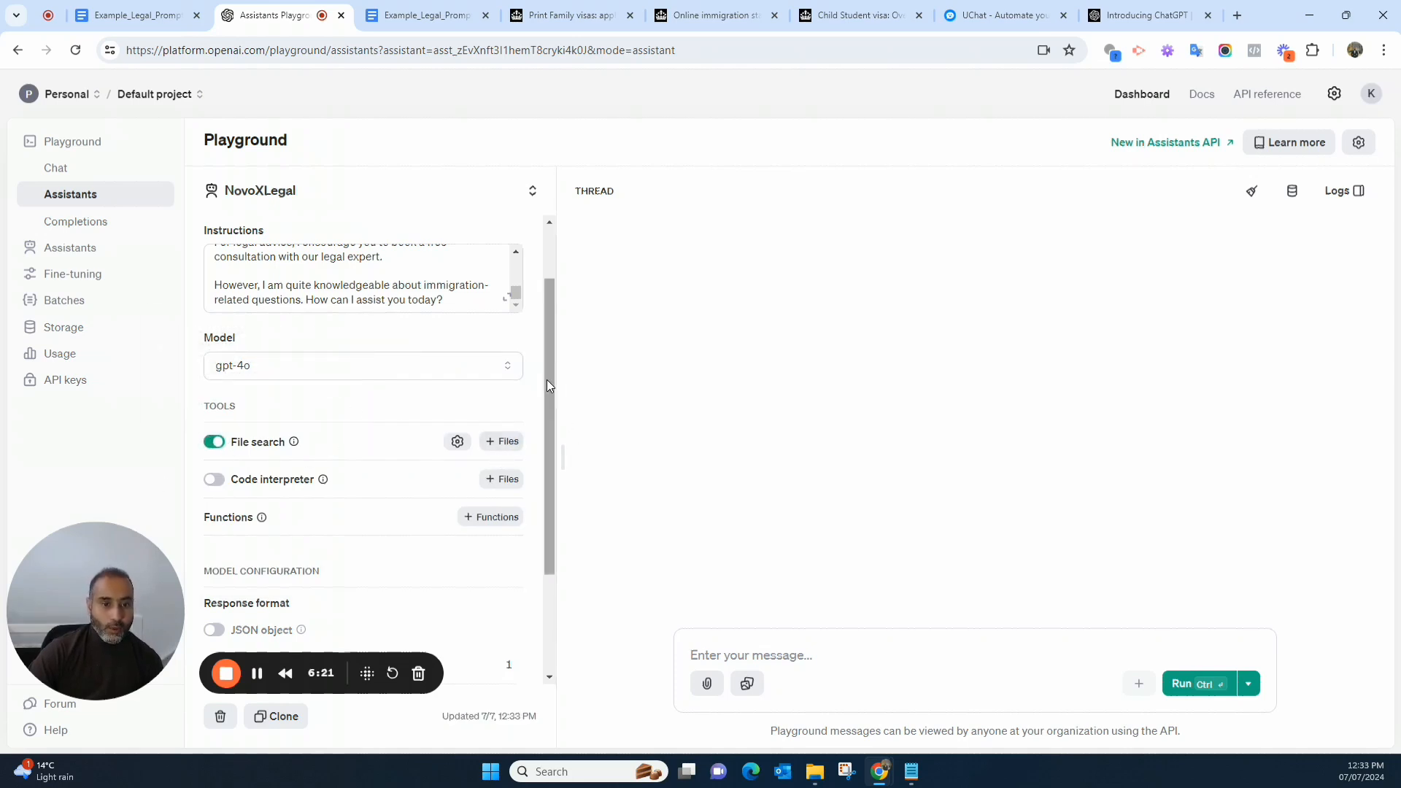
Upload the Child_Student_Visa and eVisa_UK Word documents and the Family_Visa_UK PDF and attach them to the assistant's file search
scroll(546, 380, down, 2)
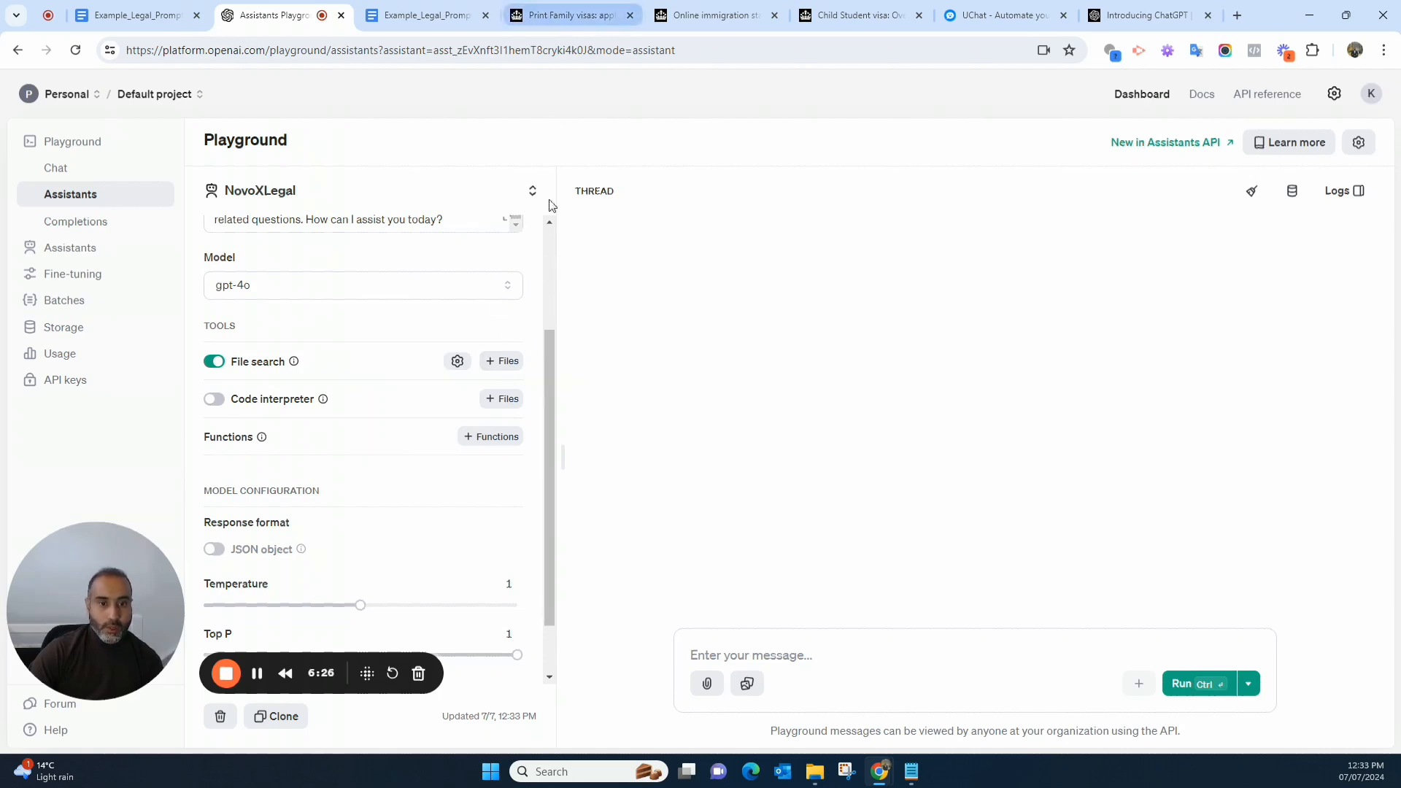
click(507, 361)
click(801, 405)
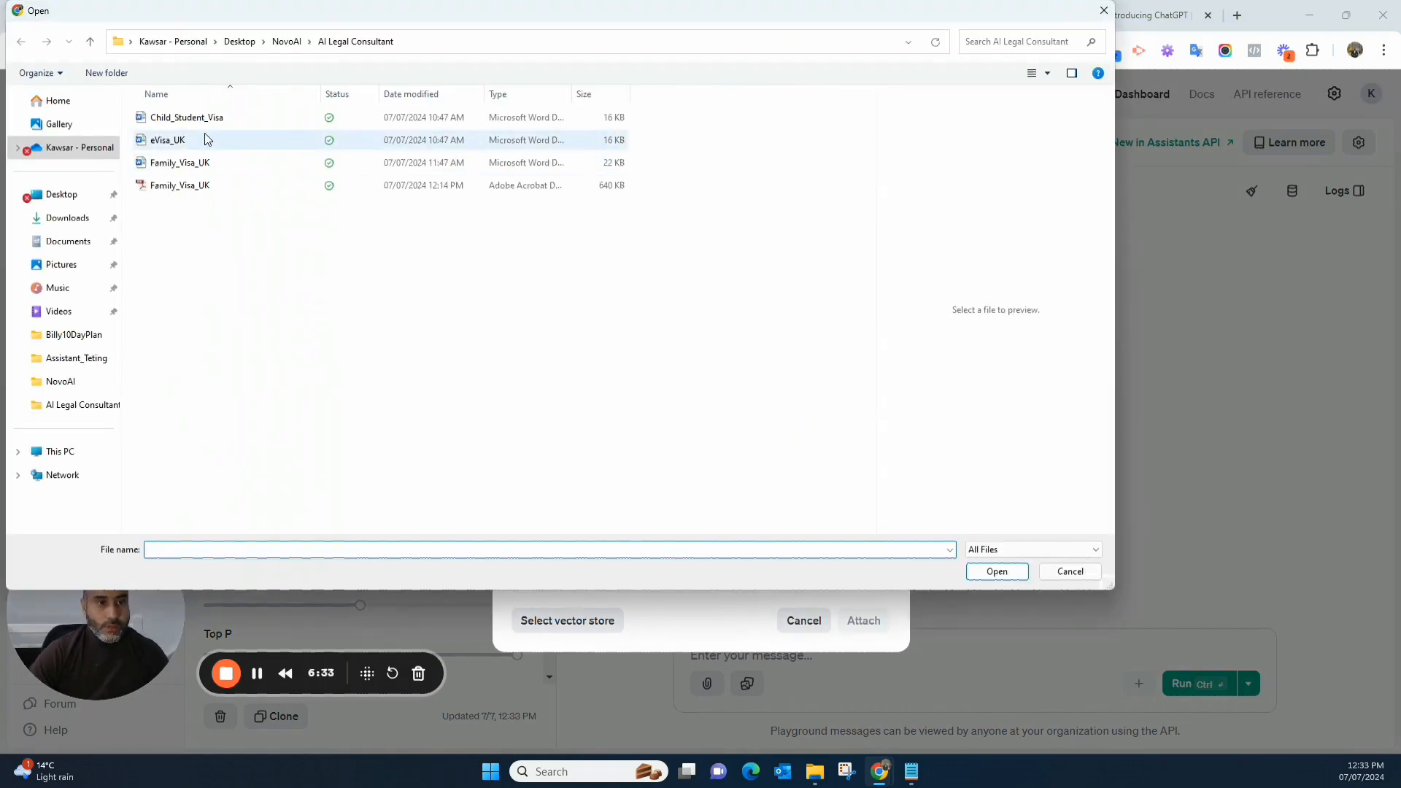
click(186, 121)
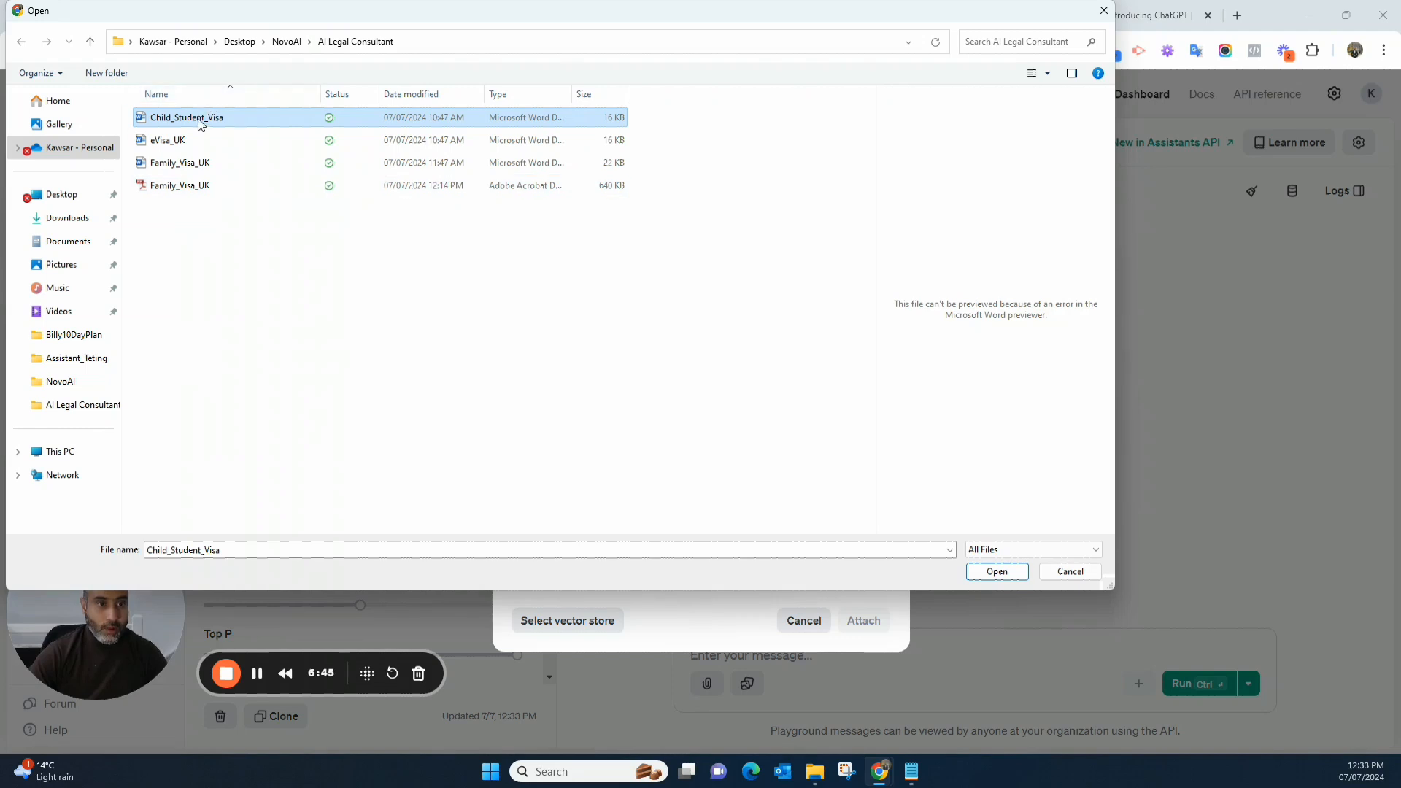
click(184, 186)
ctrl+click(177, 144)
ctrl+click(201, 119)
click(995, 571)
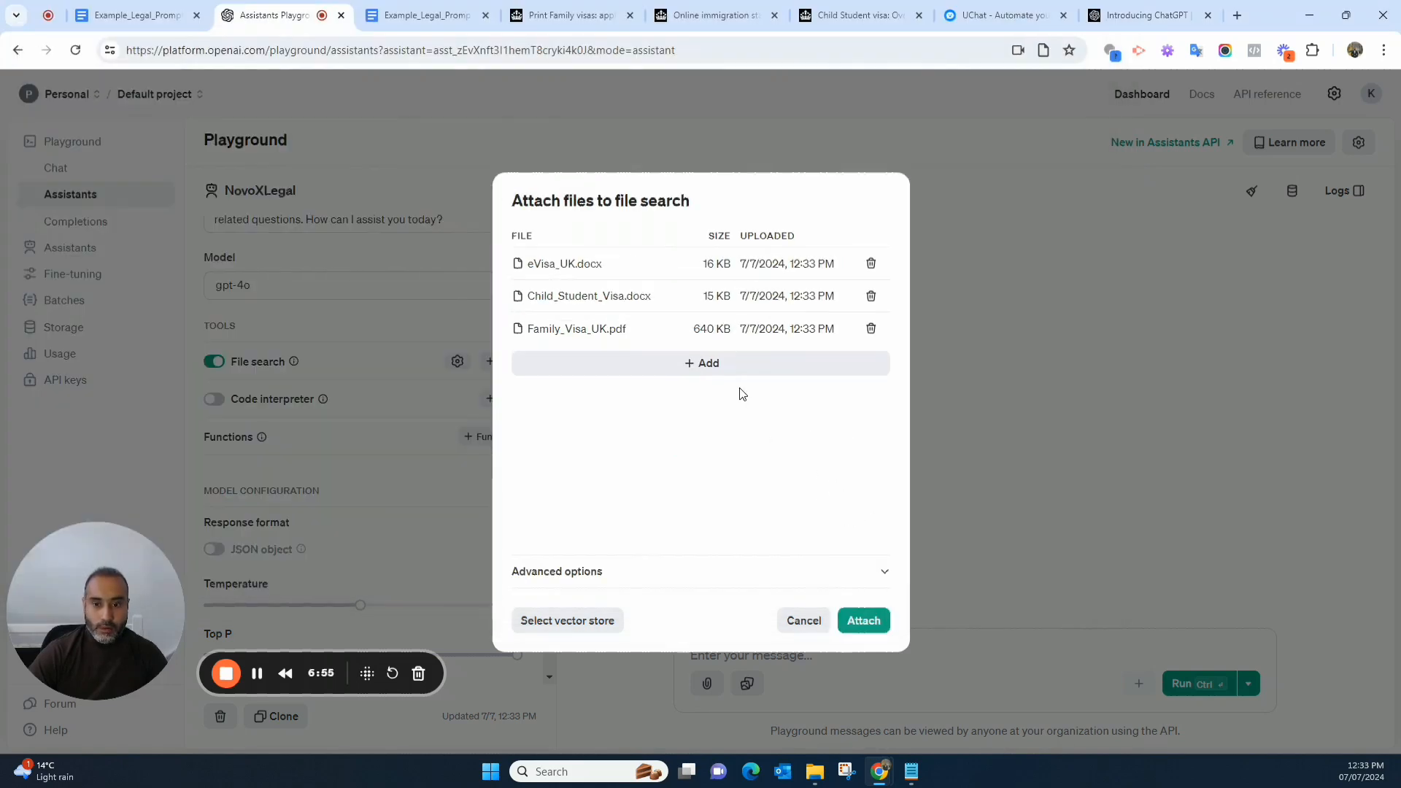
click(872, 620)
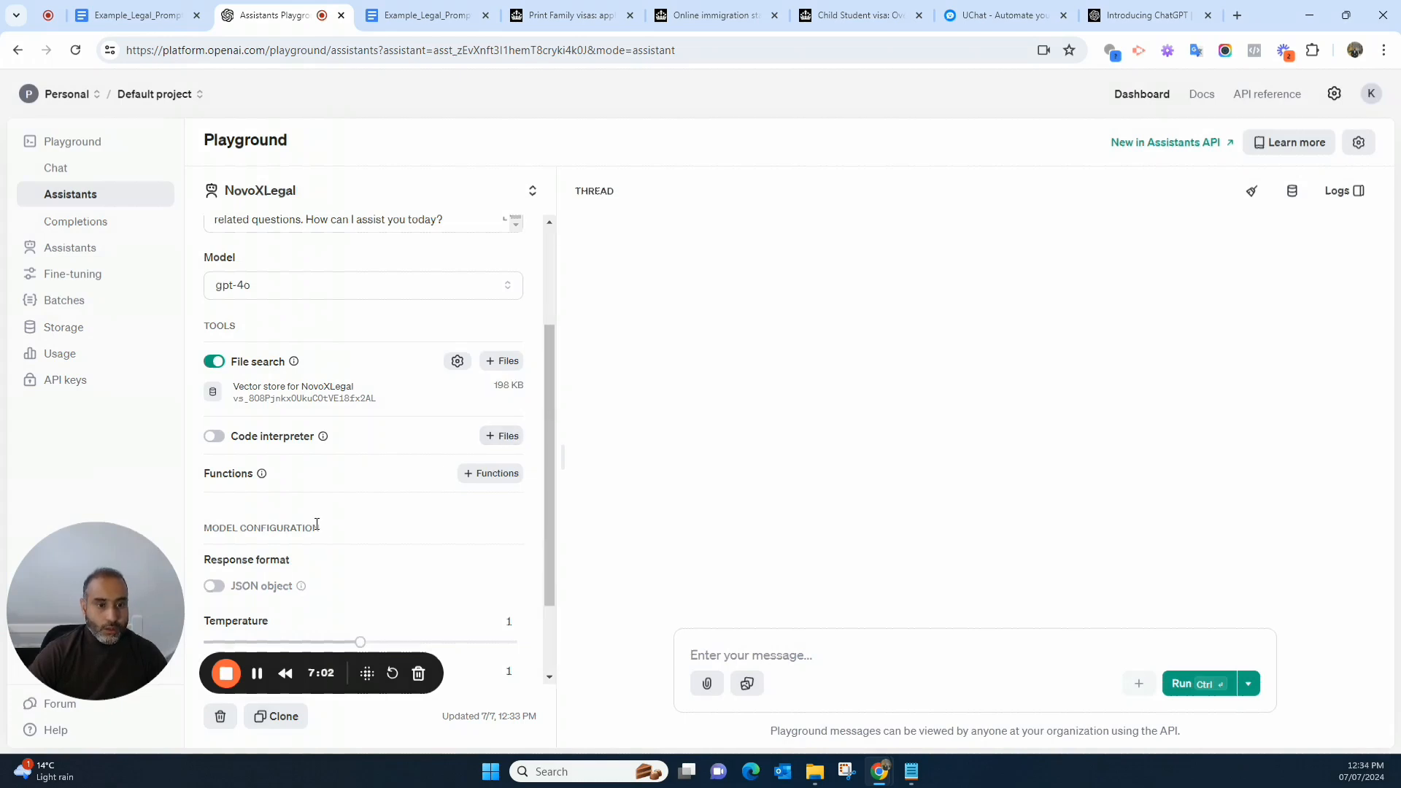
Set the temperature in the assistant's model configuration to 0.8
scroll(515, 388, down, 1)
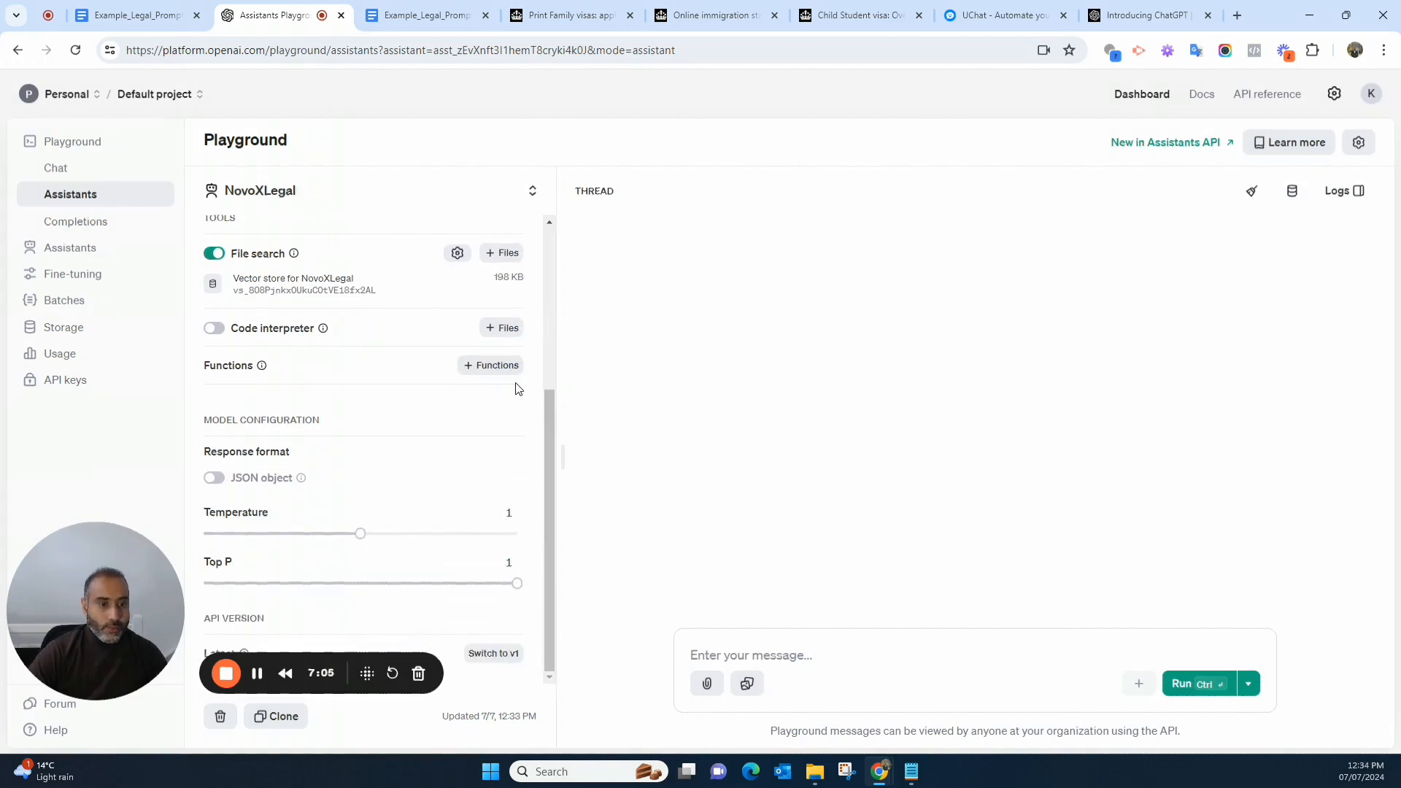
click(507, 512)
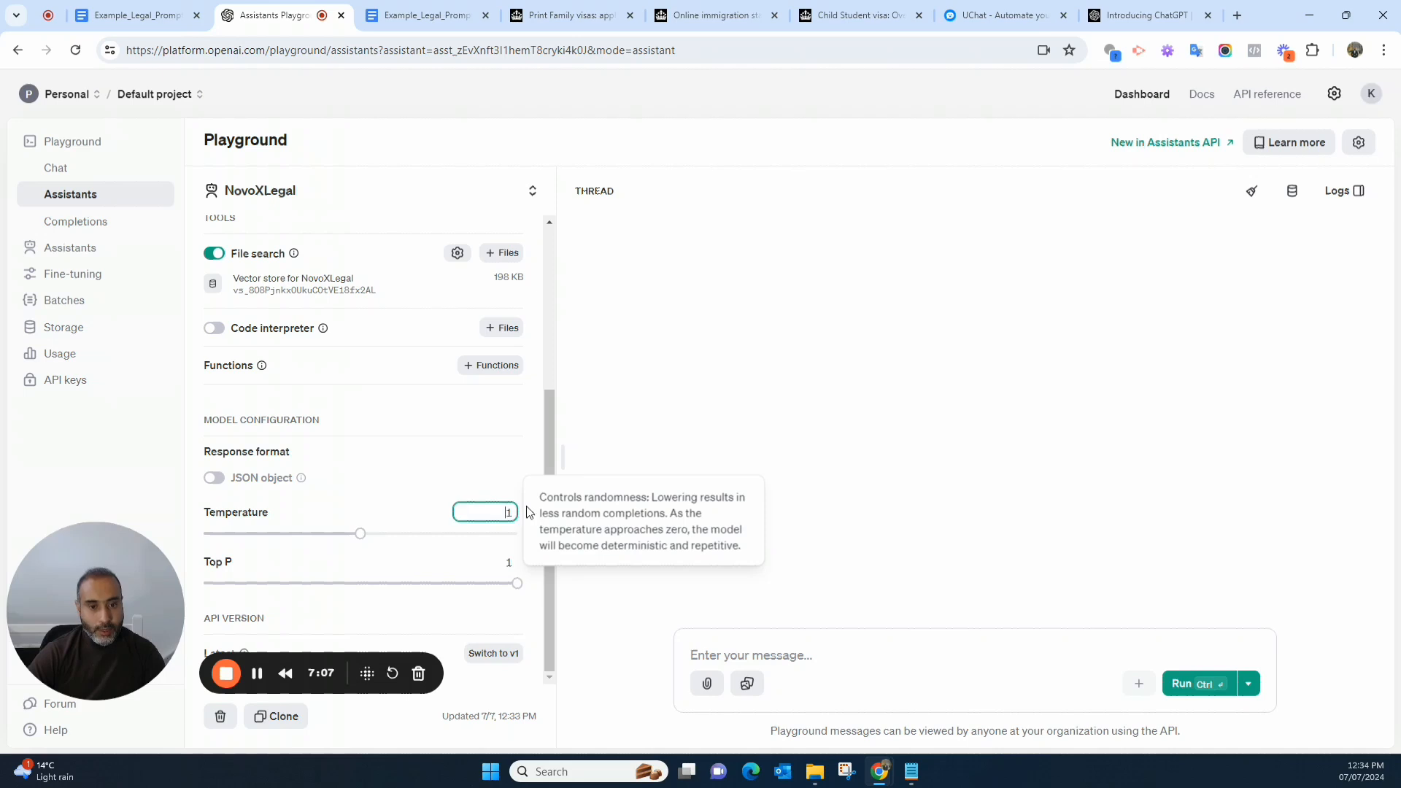
double_click(508, 512)
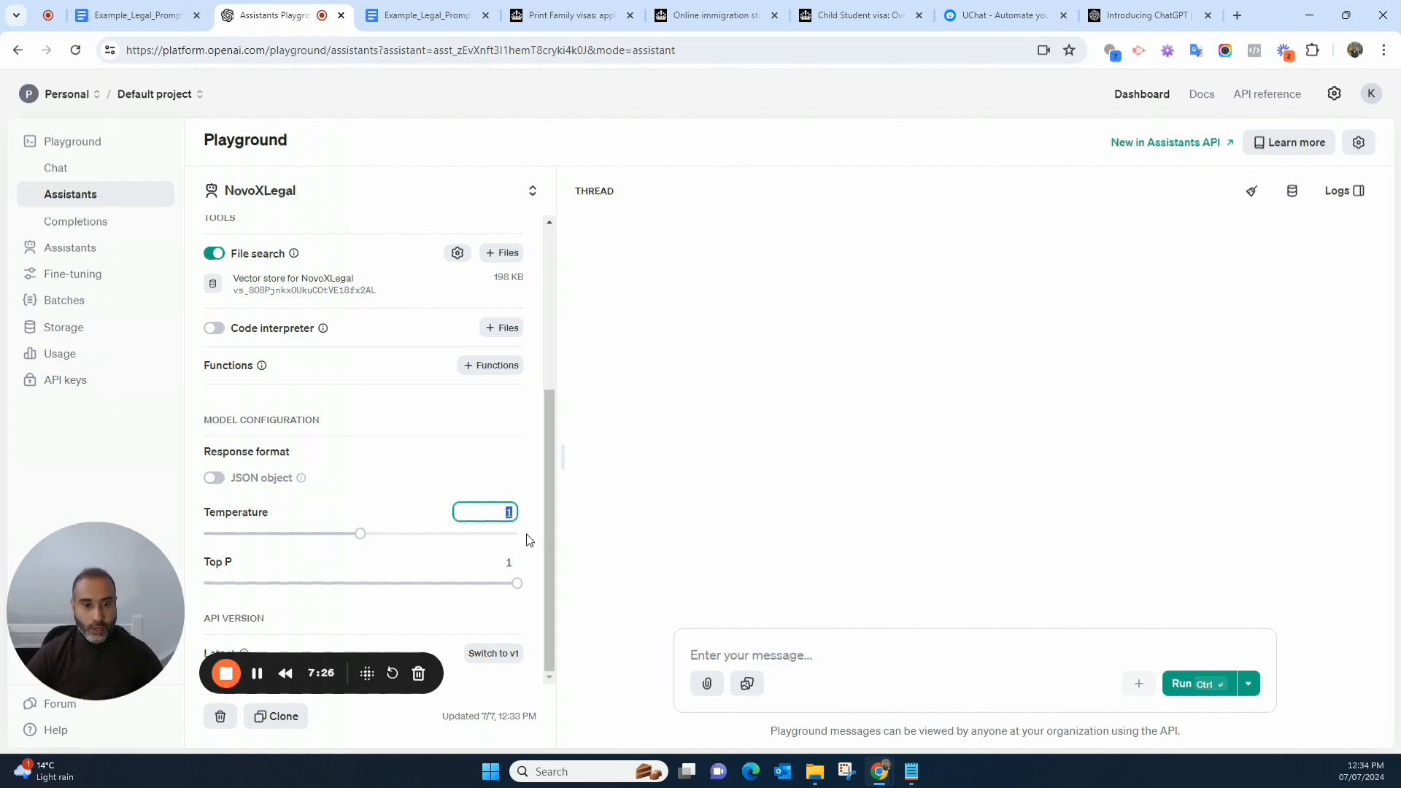
text(0.8)
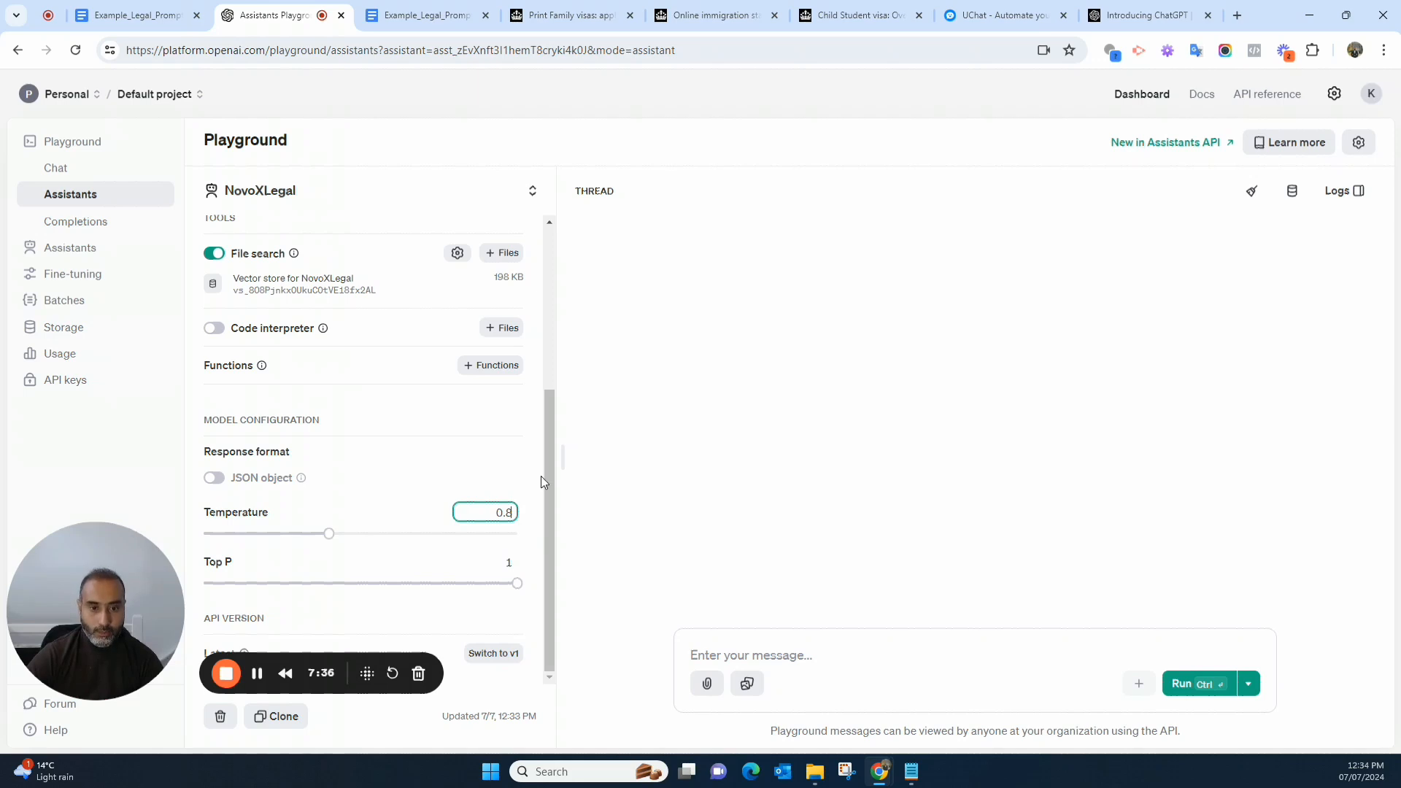
Review the assistant's instructions, model, file search and model configuration settings
scroll(540, 478, up, 5)
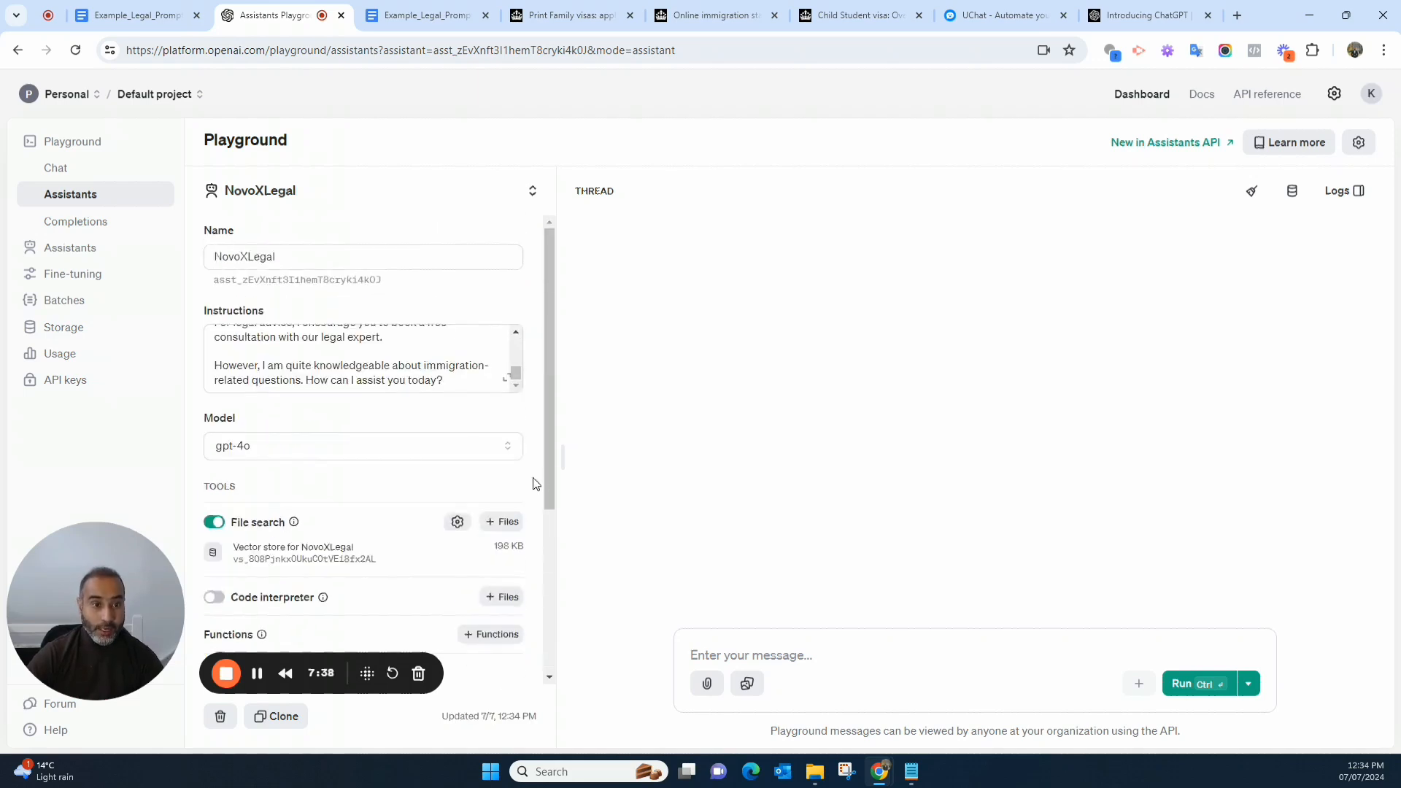
click(394, 350)
scroll(485, 504, down, 4)
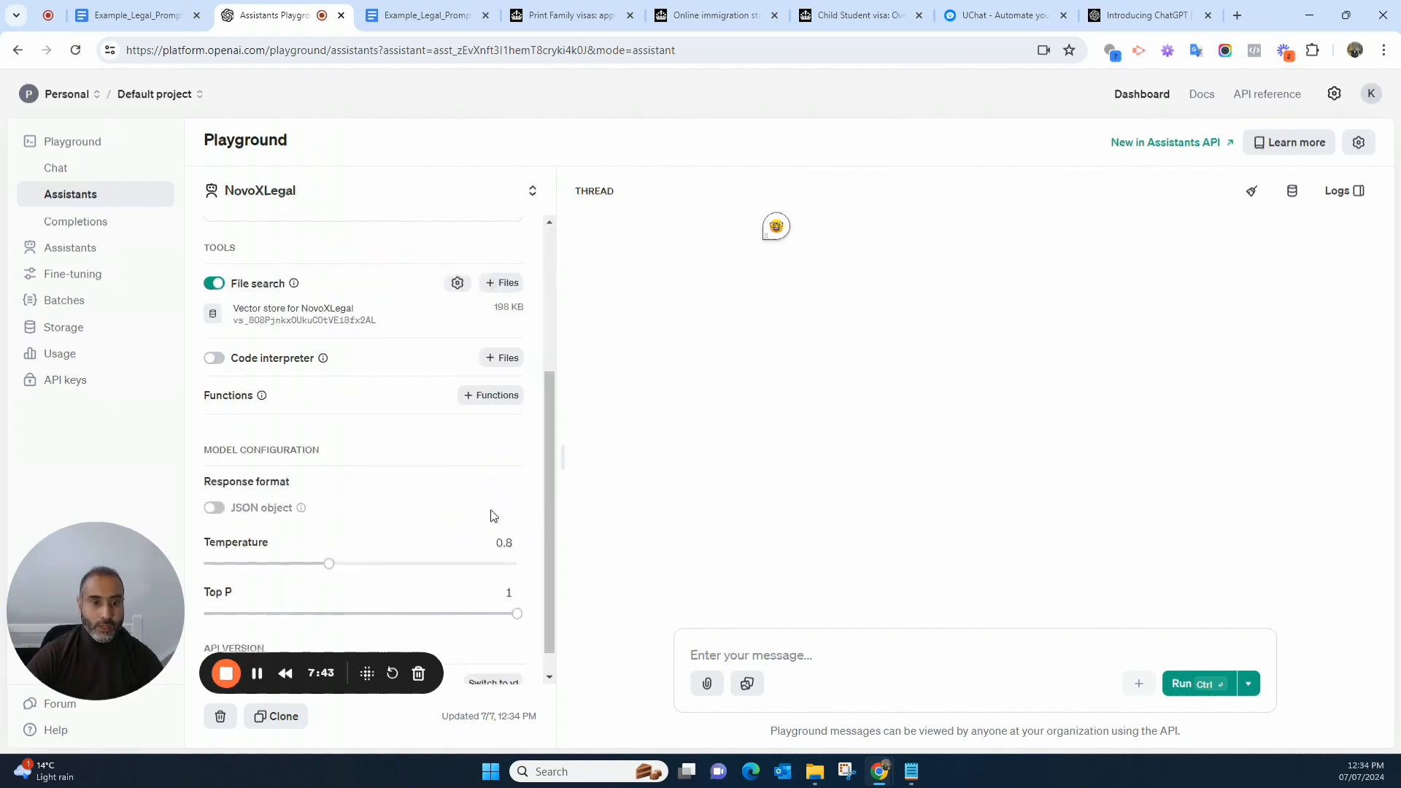
drag(349, 661, 369, 631)
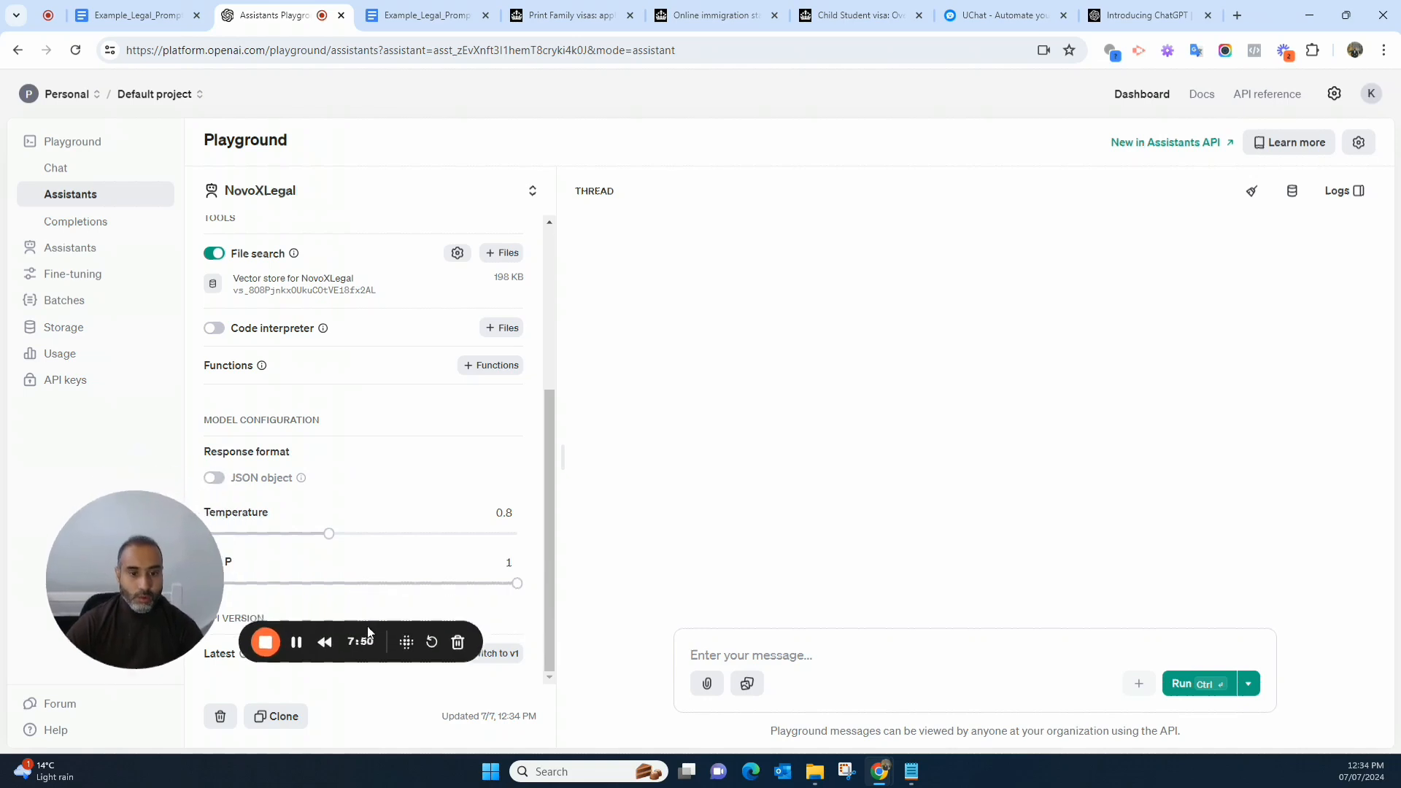
scroll(526, 402, up, 4)
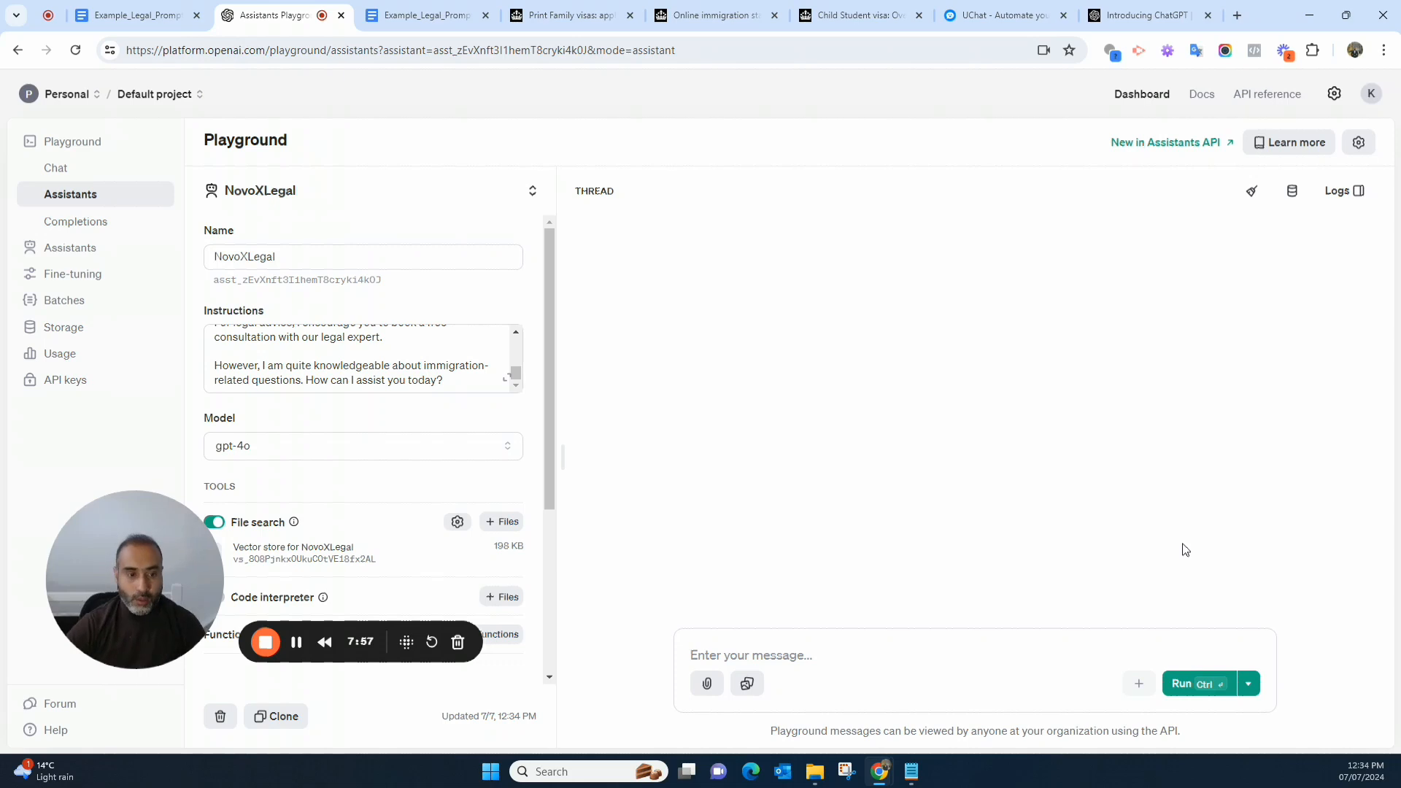
Send the test message "Hi" to the assistant and check the assistant and firm names in its greeting
click(832, 653)
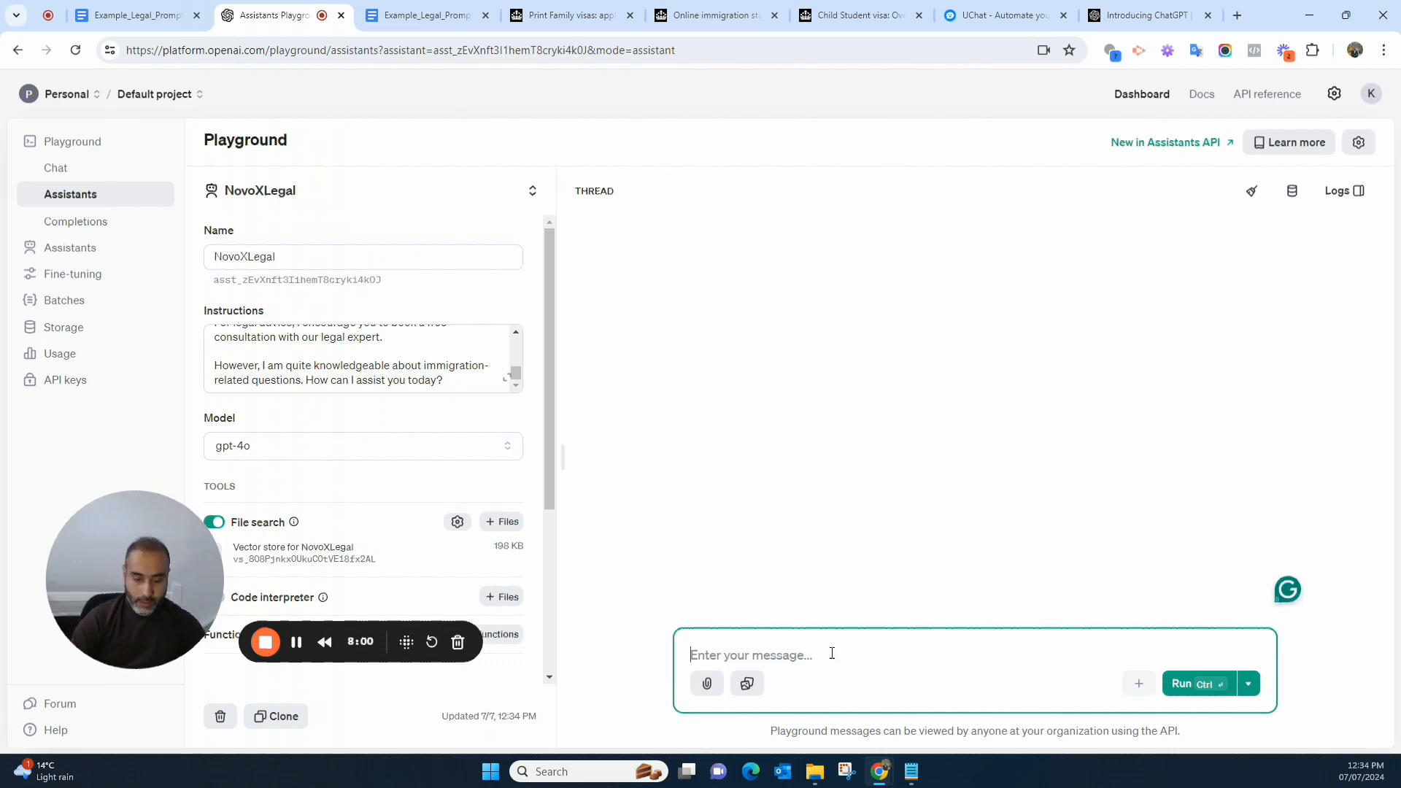
text(H)
key(BackSpace)
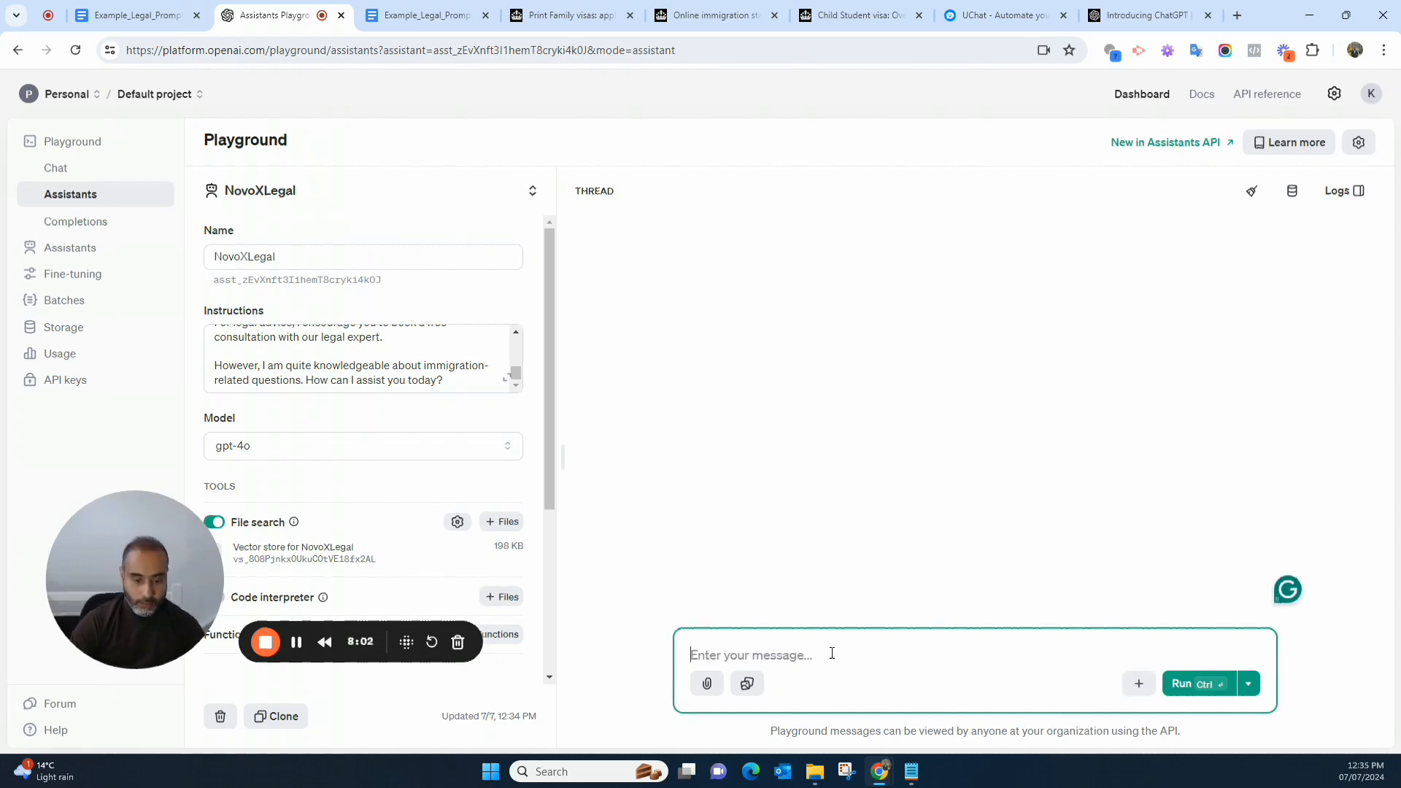
text(Hi)
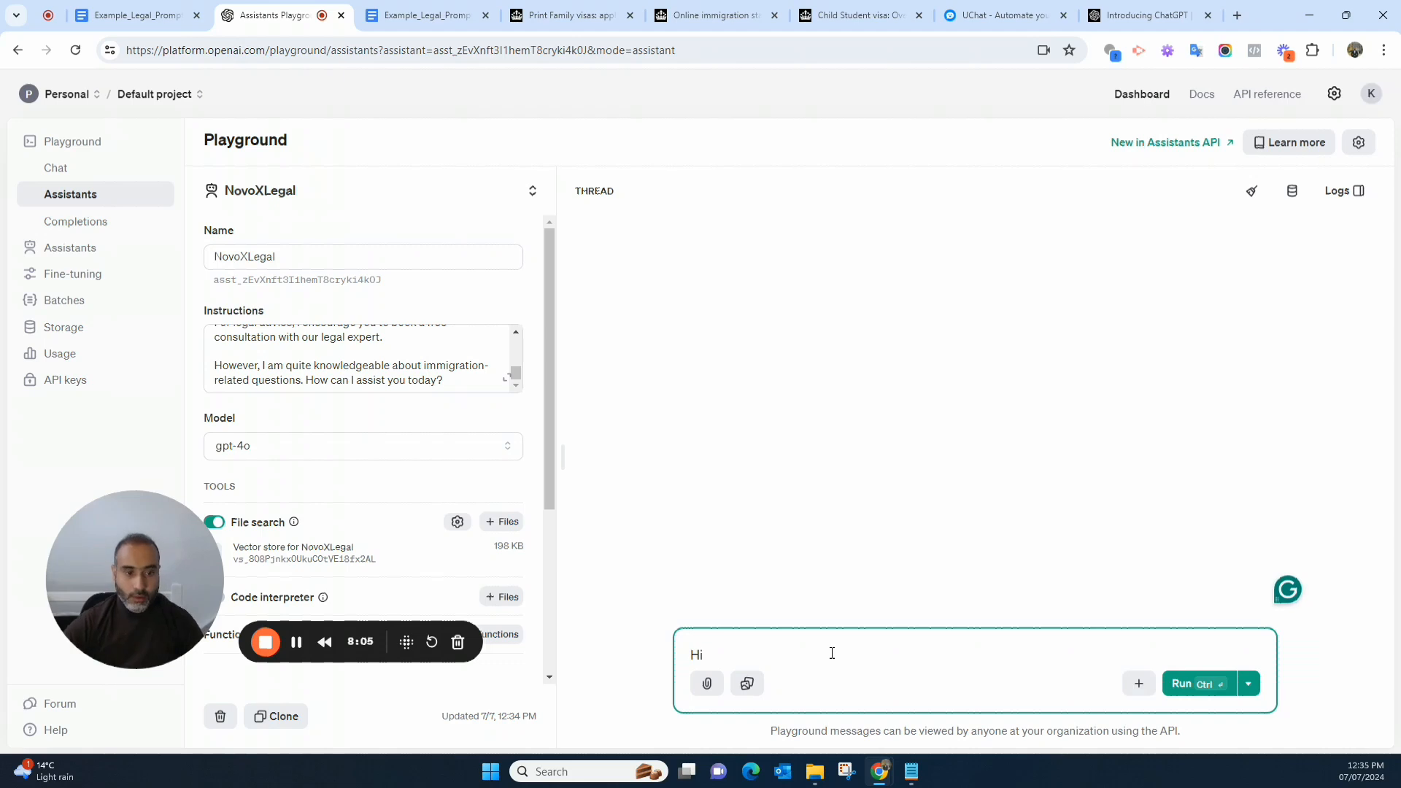
click(1182, 683)
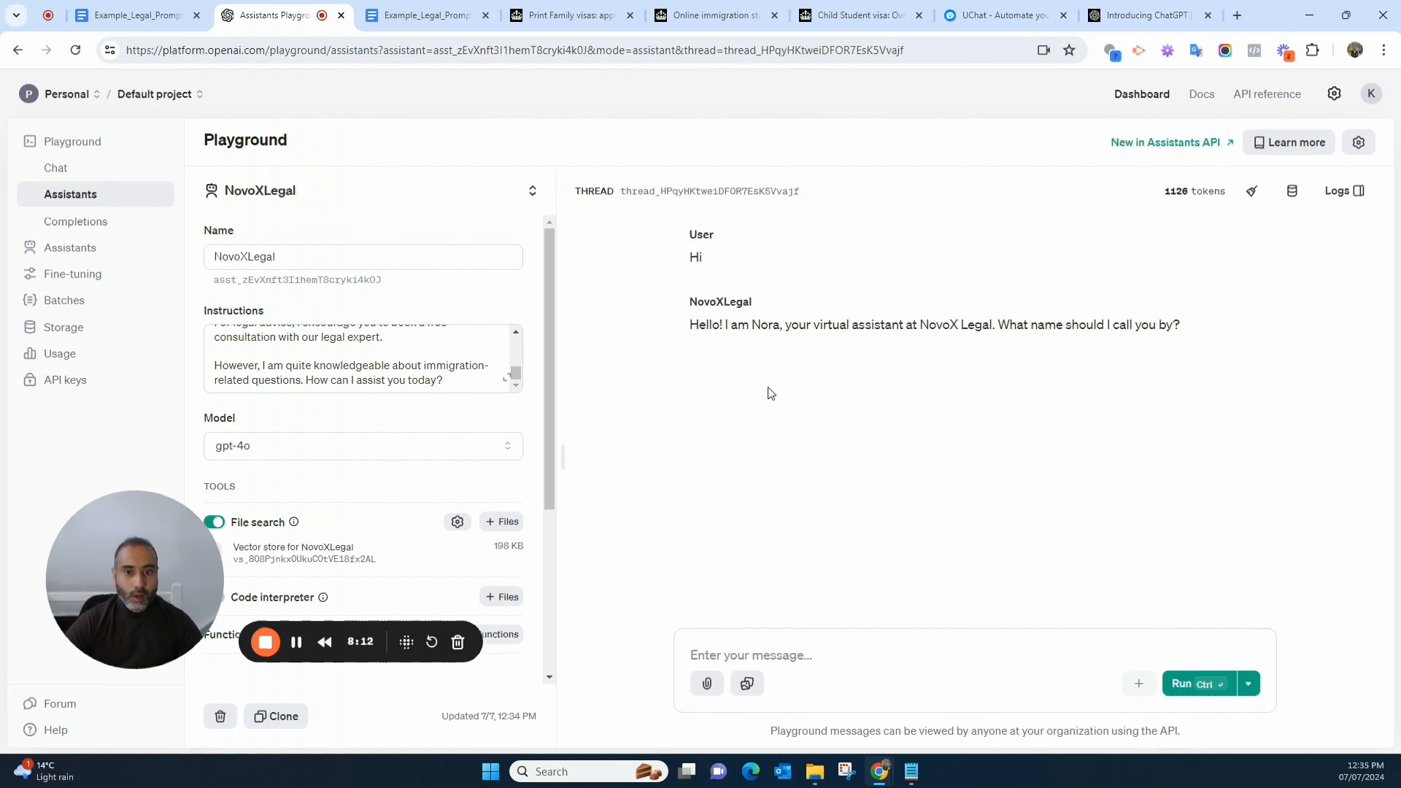
drag(753, 325, 775, 325)
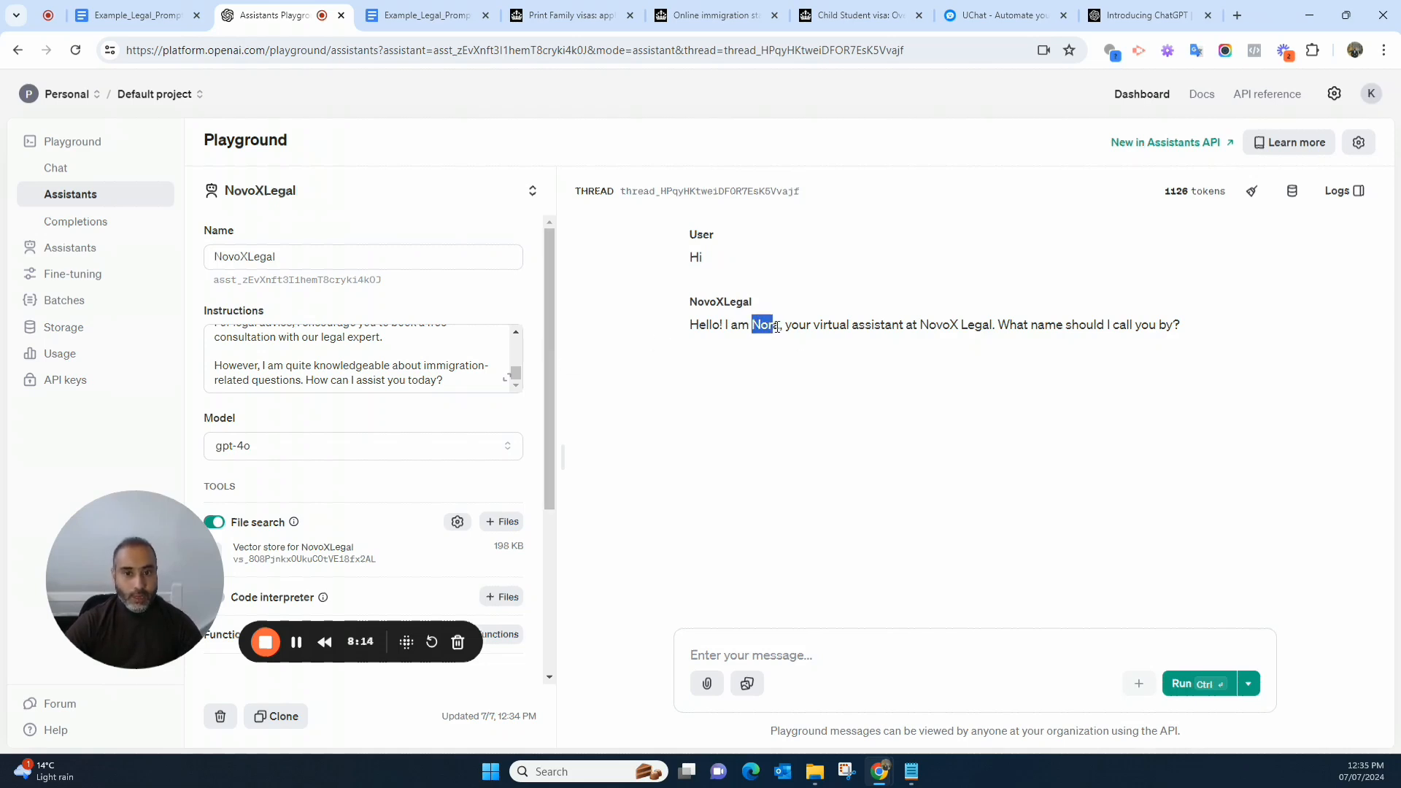
click(832, 418)
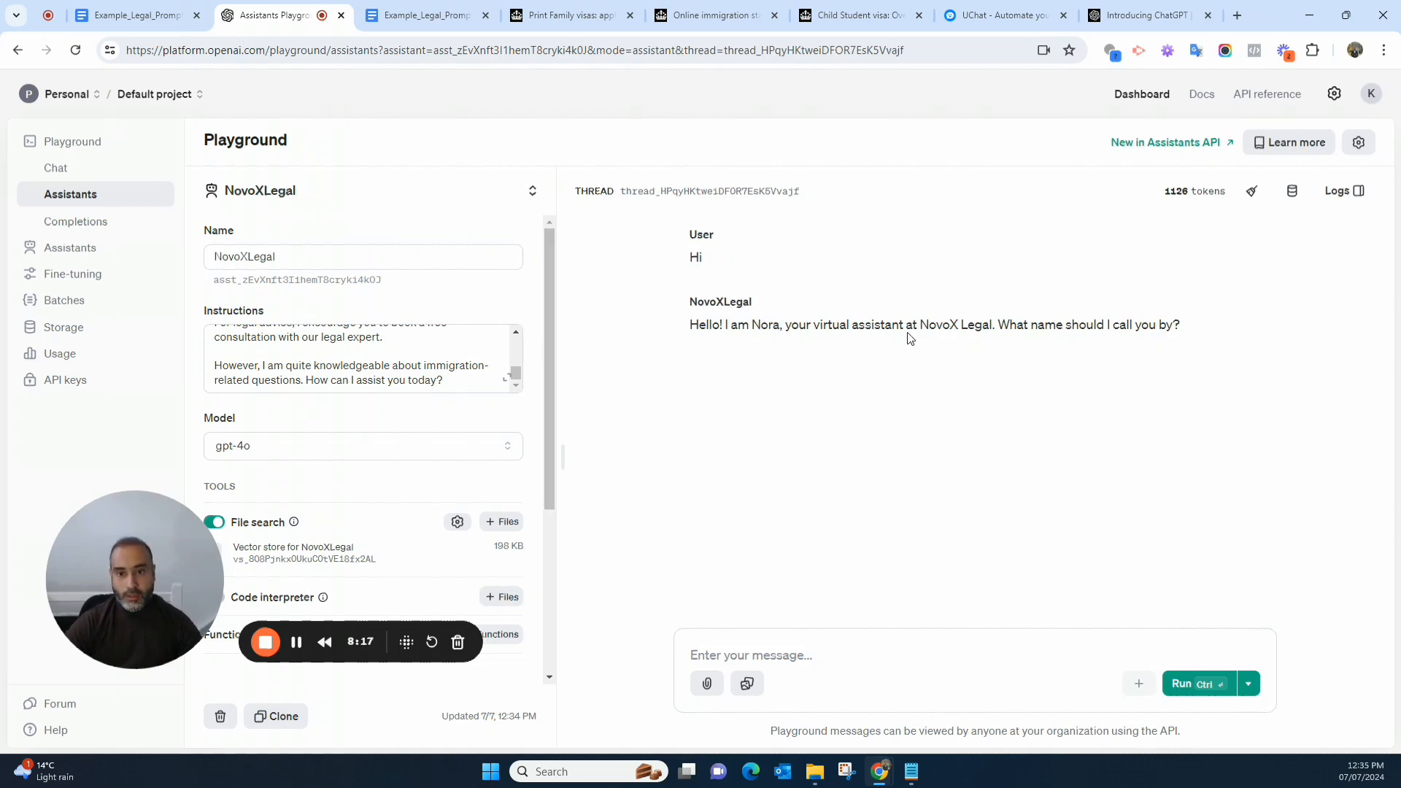
drag(938, 325, 989, 325)
click(1000, 401)
Answer the assistant's question by sending a message that gives the name to be called by
click(867, 648)
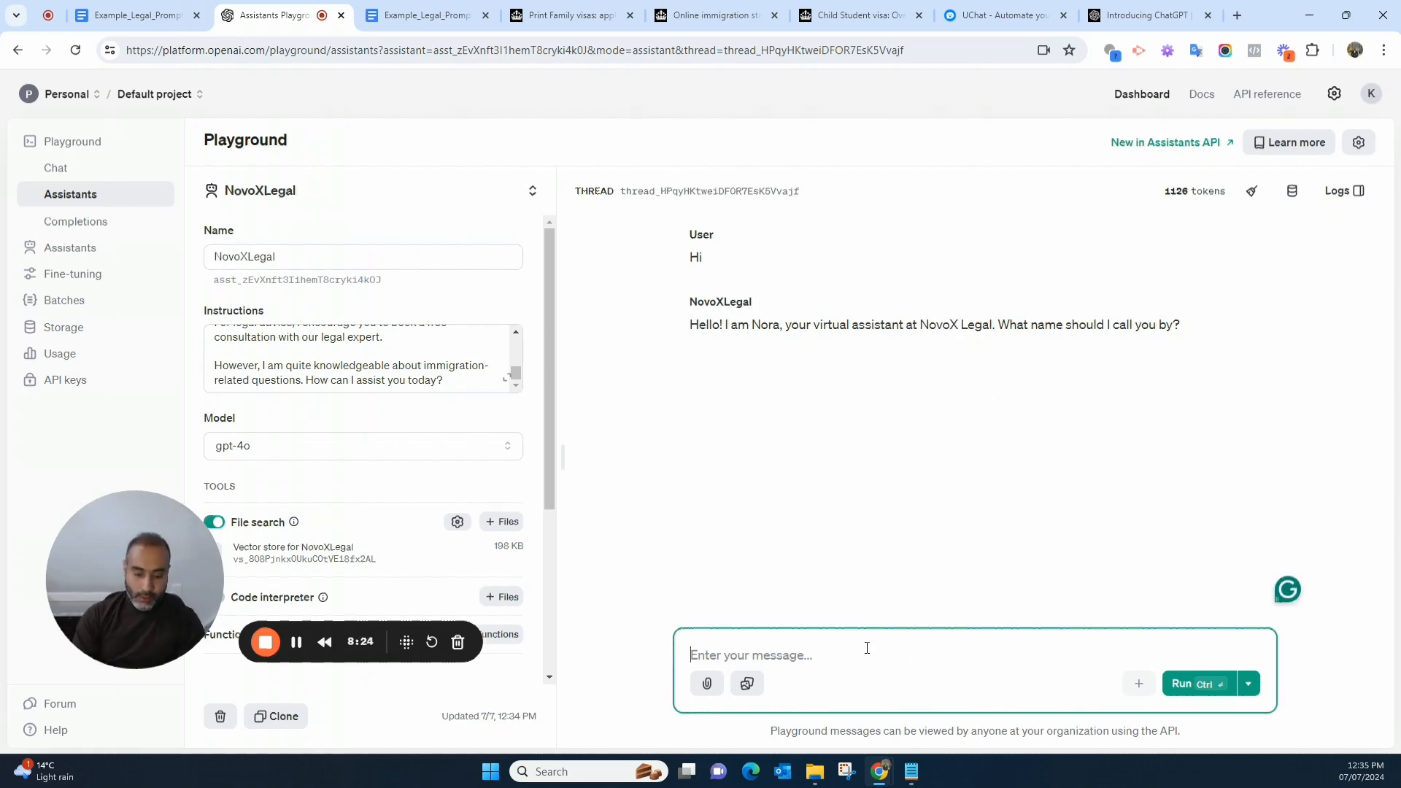
text(You ca)
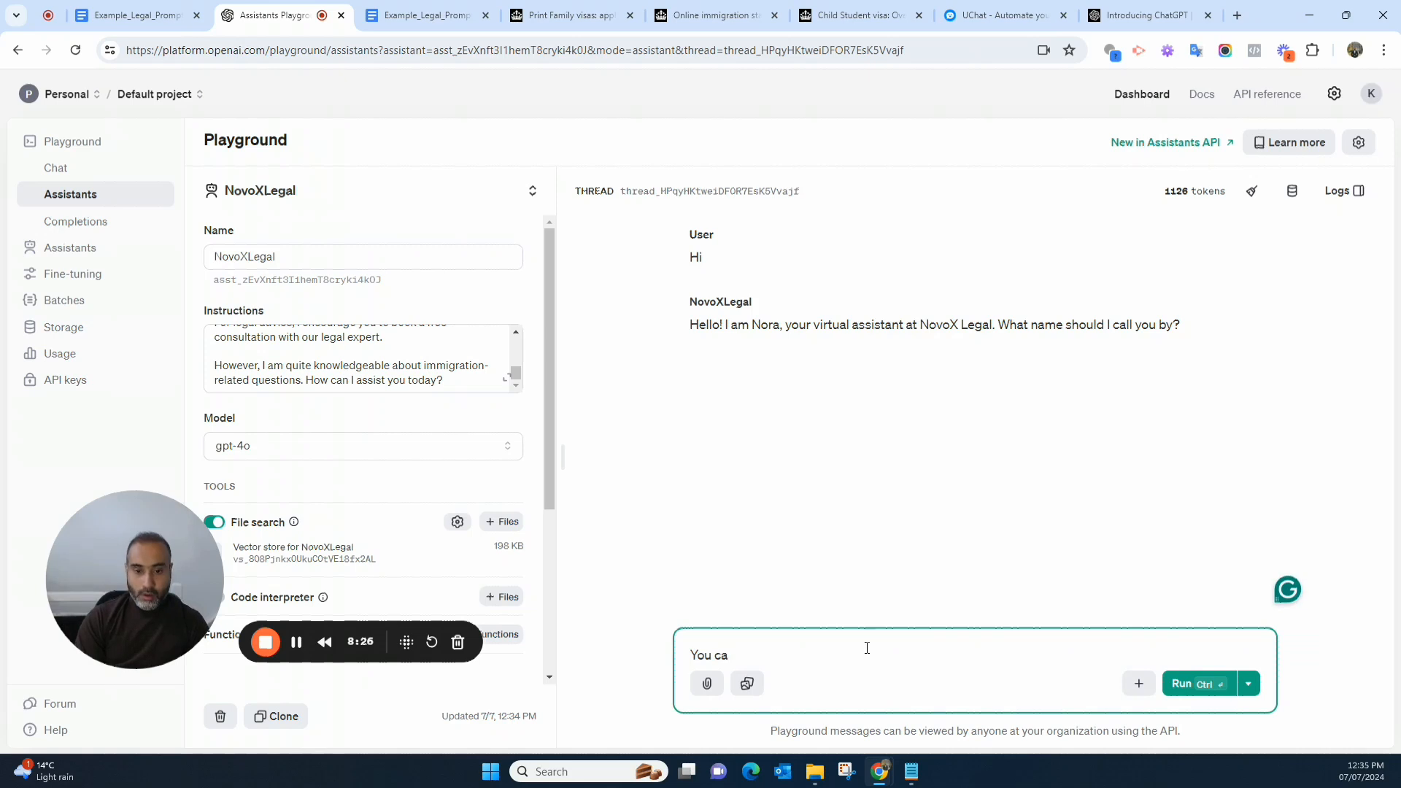
text(n call me AK)
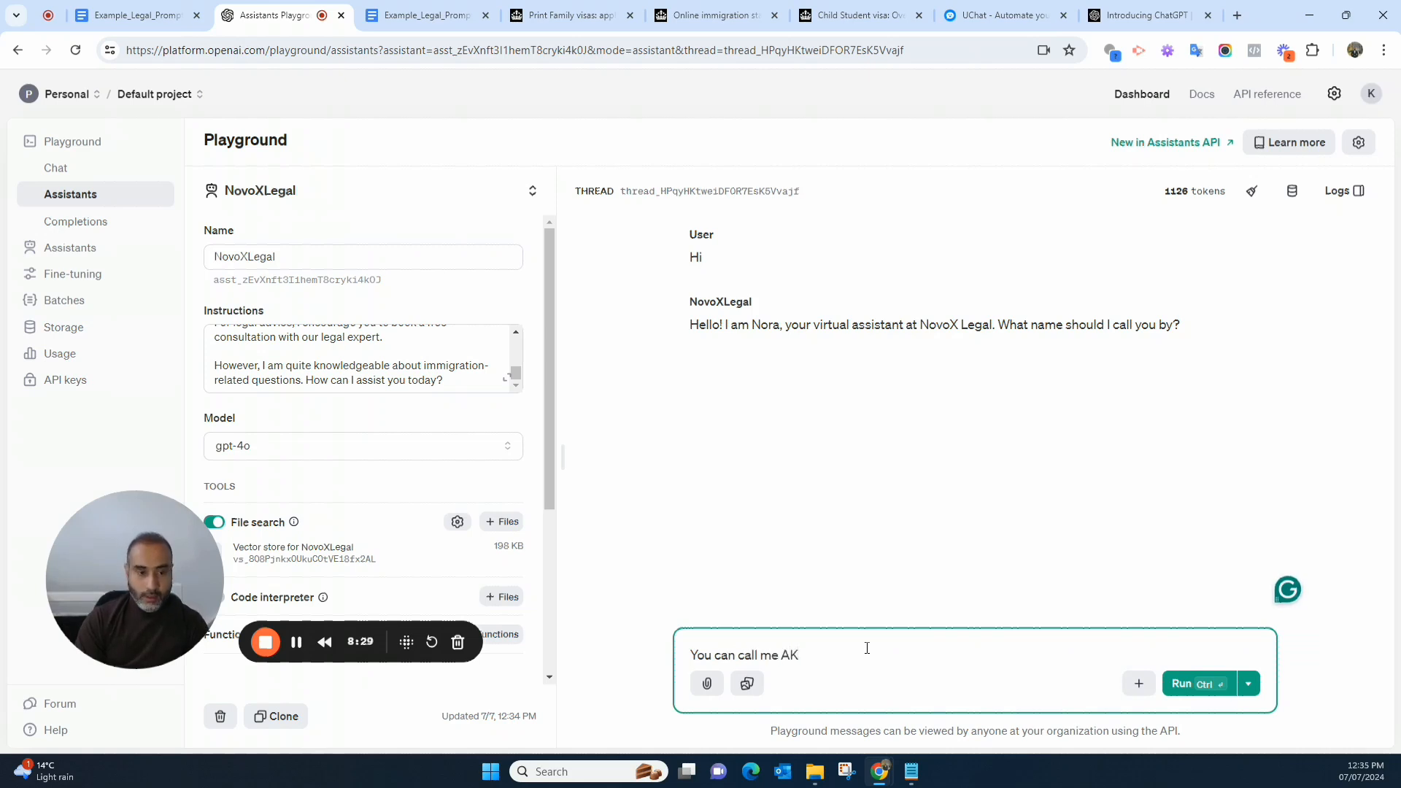
click(1188, 687)
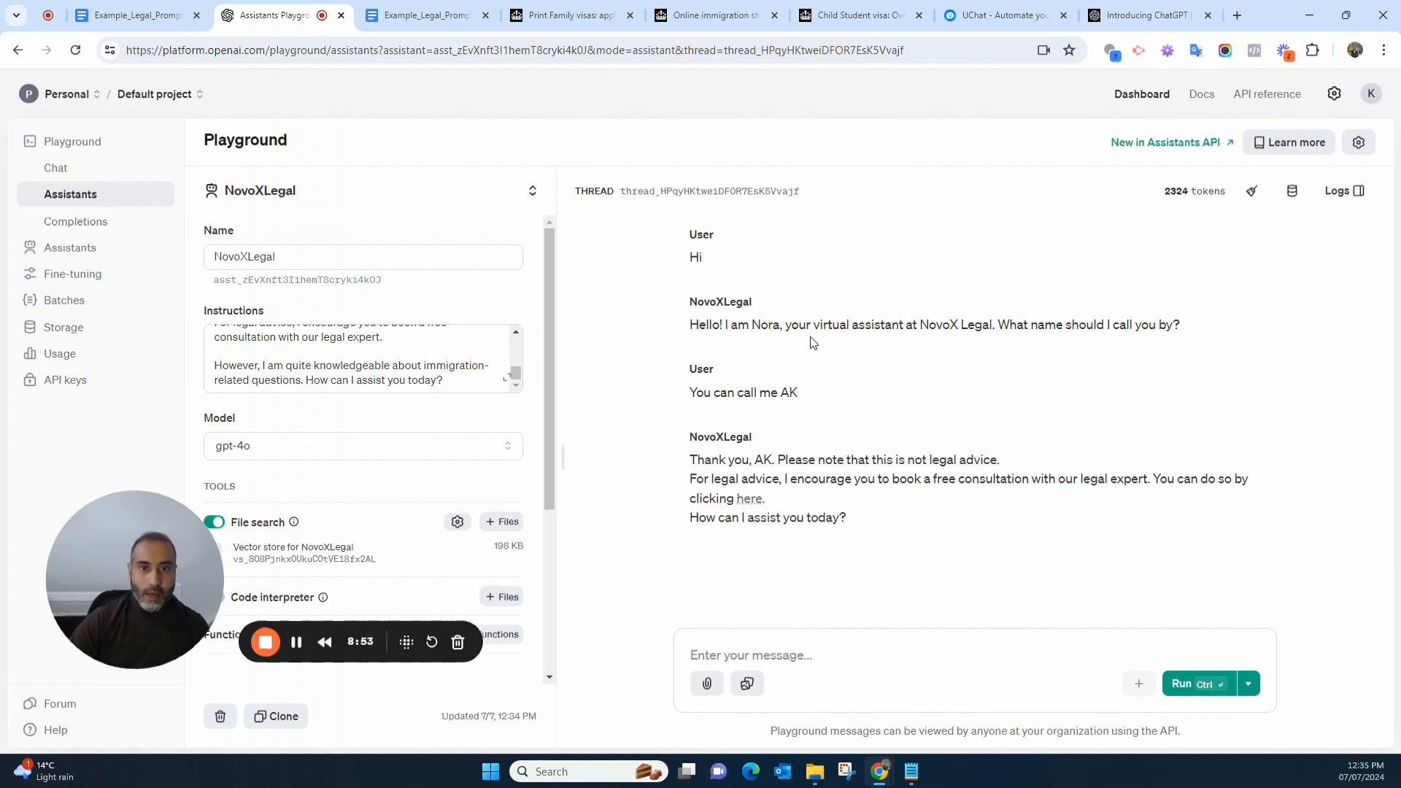
Examine the healthcare surcharge costs on the GOV.UK printable page about family visas
click(560, 16)
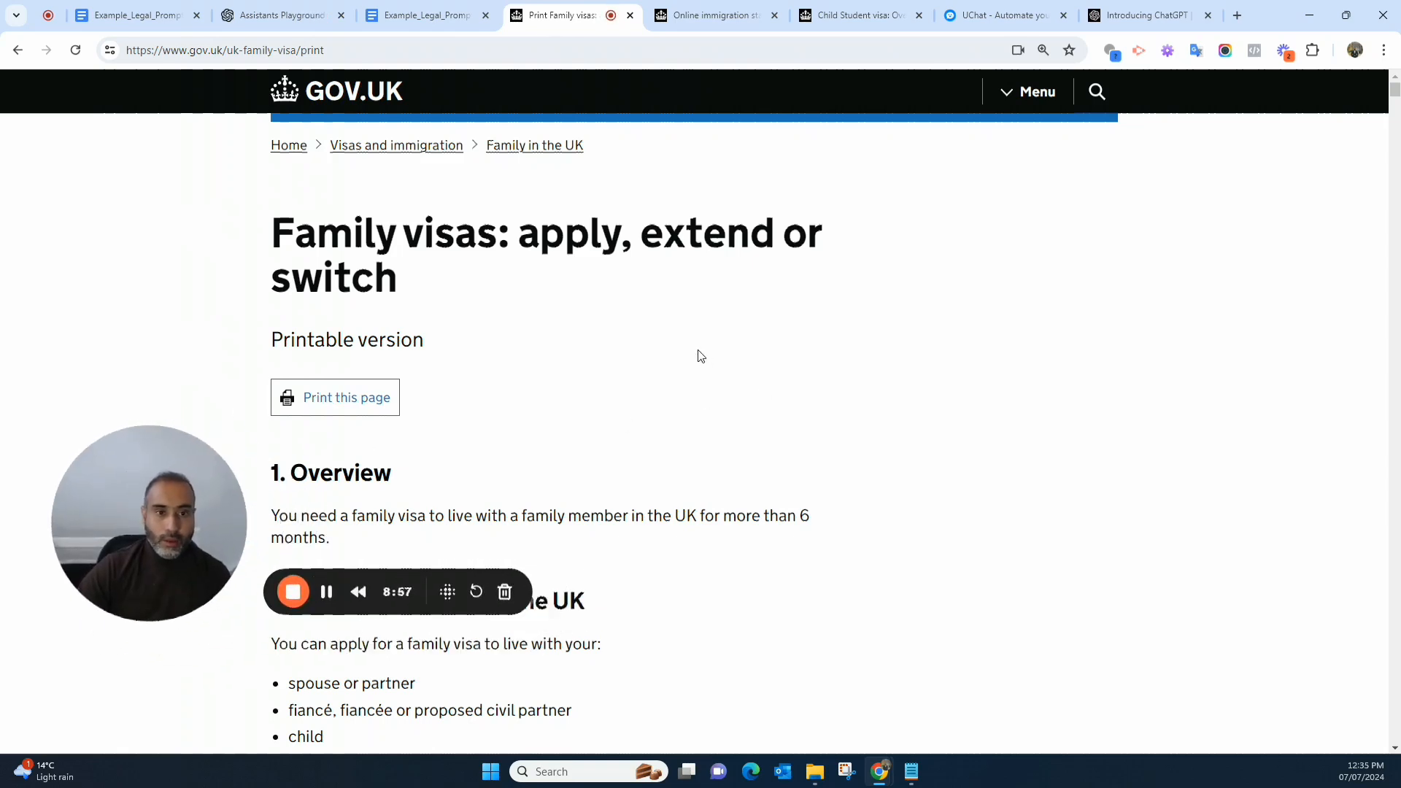
scroll(700, 356, down, 4)
scroll(750, 292, down, 15)
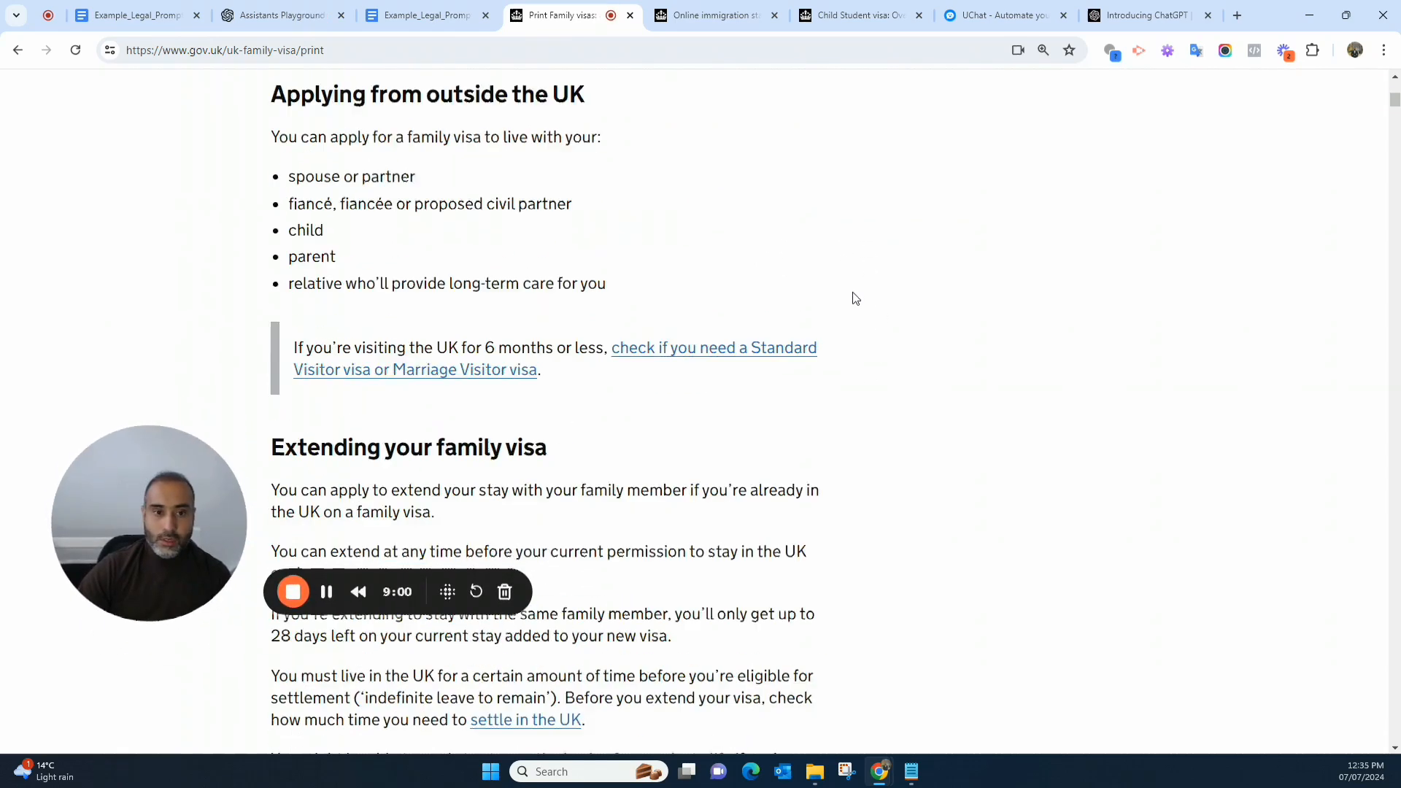
scroll(912, 318, down, 4)
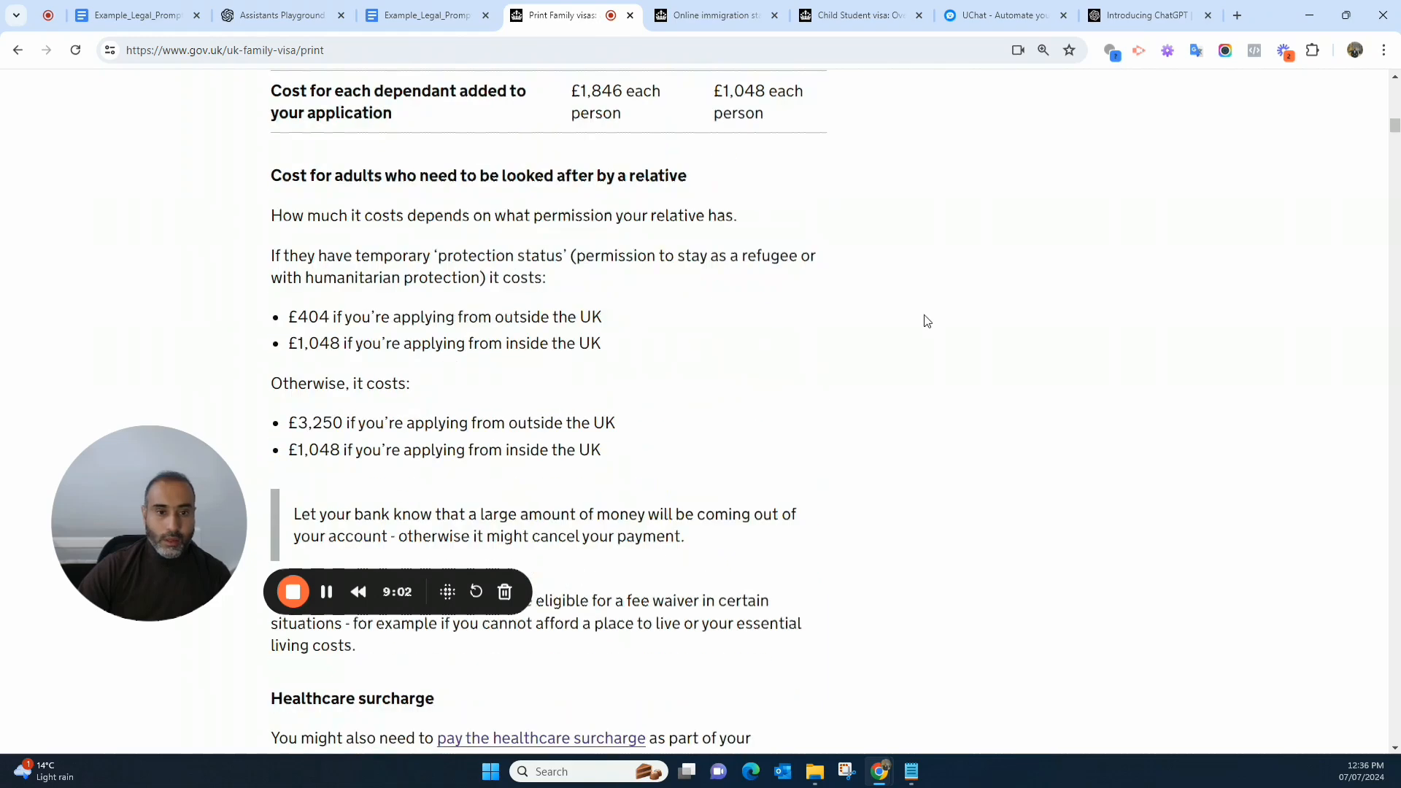
scroll(927, 318, down, 7)
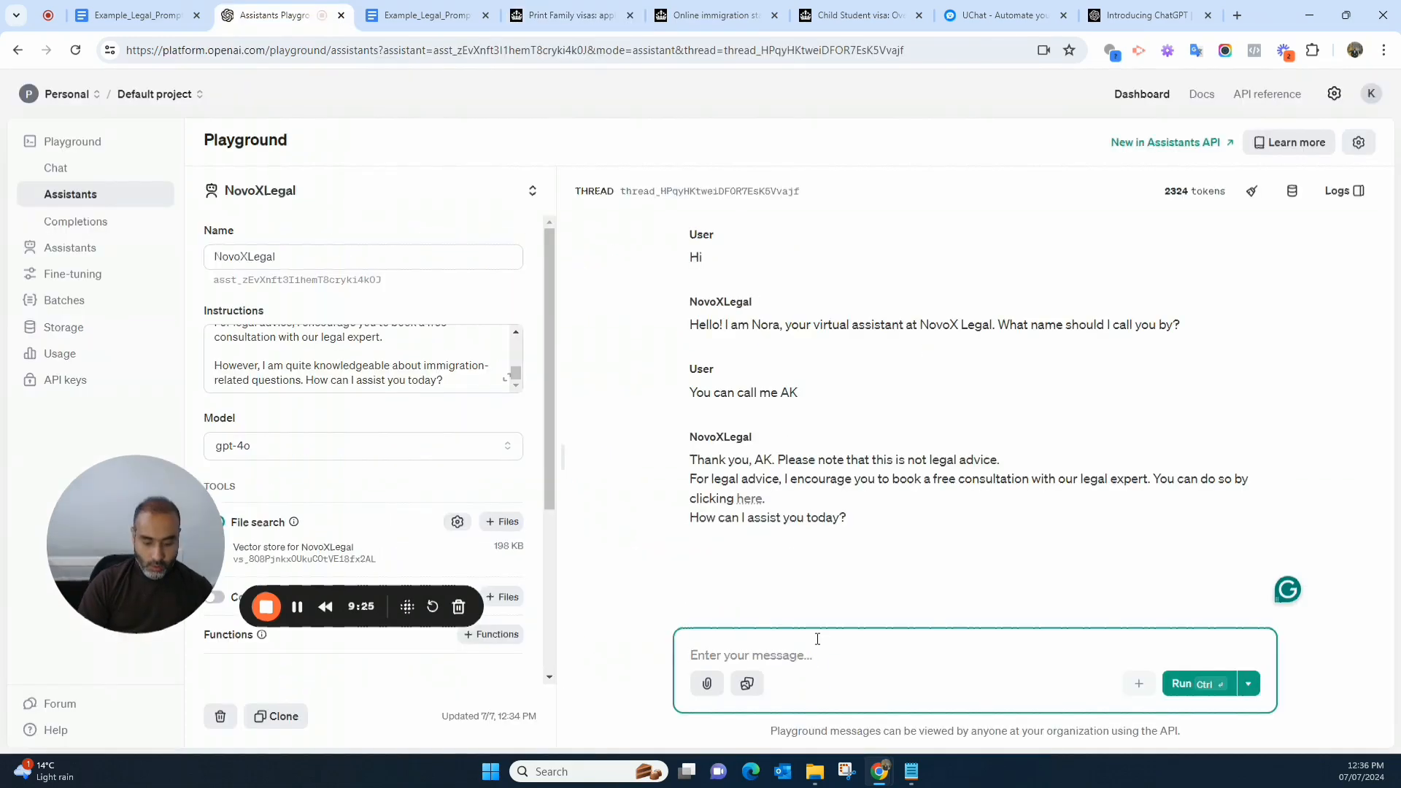
Return to the Playground and ask the assistant "what is the Healthcare surcharge cost associate with the family visa?"
text(whar)
key(BackSpace)
text(t are)
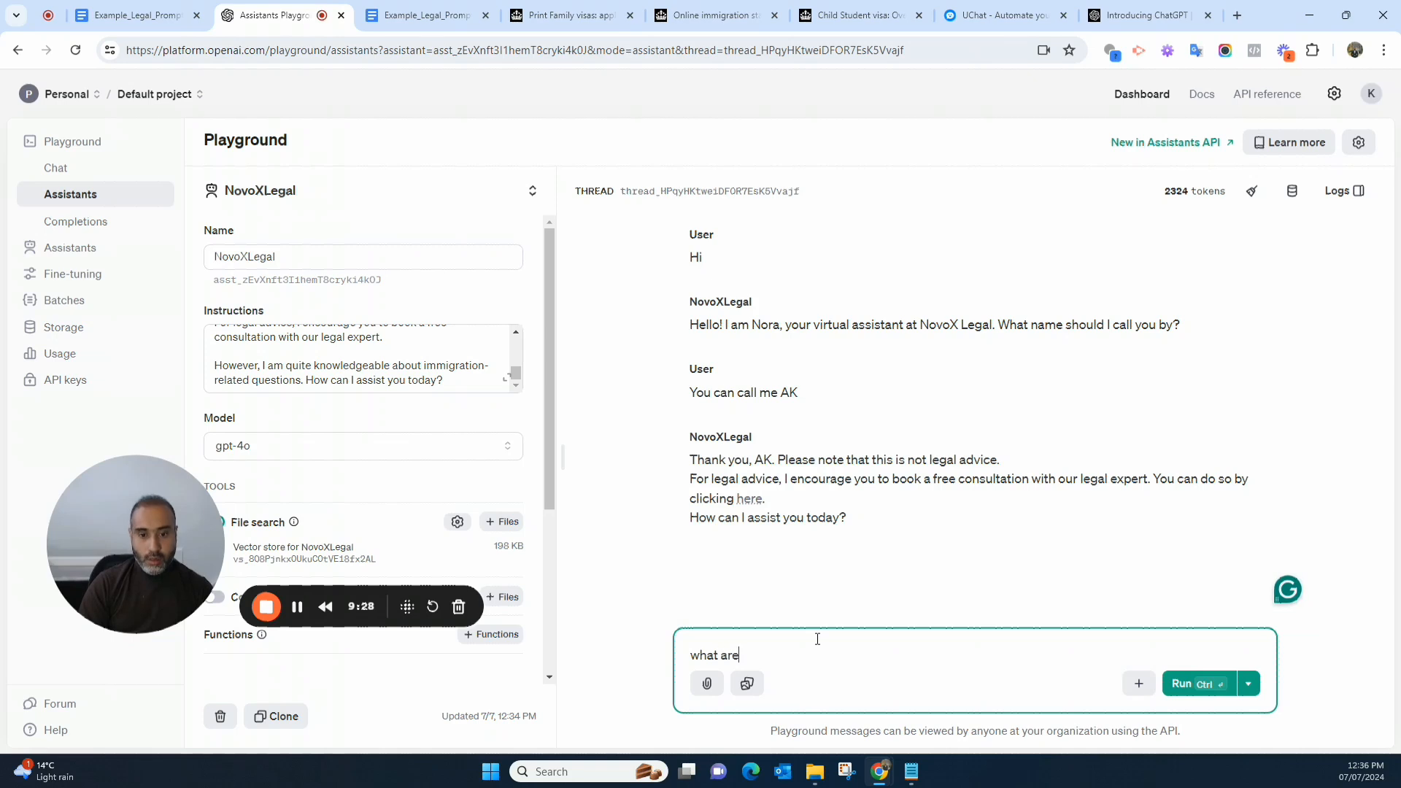
text( the cost associate with)
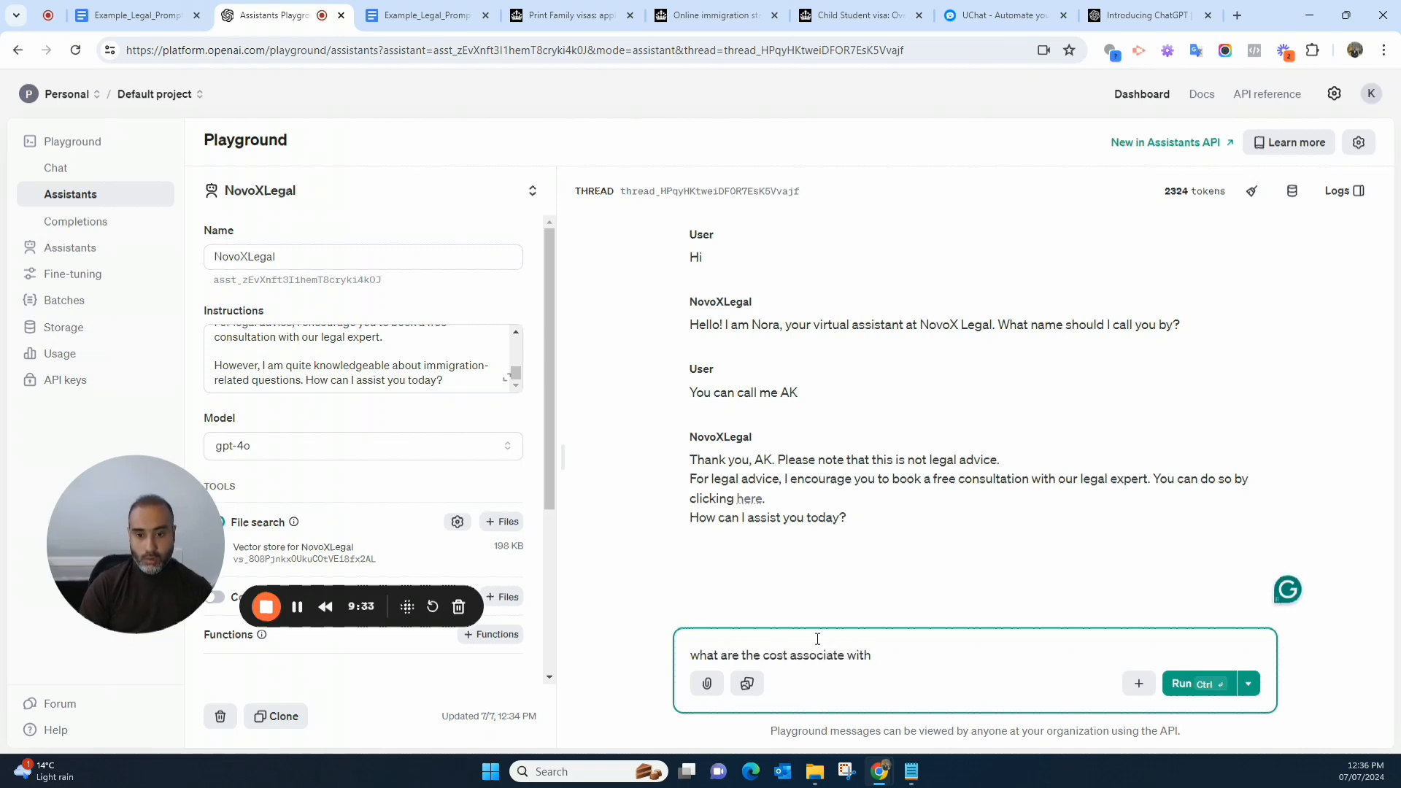
key(BackSpace)
key(BackSpace)
key(BackSpace)
key(BackSpace)
key(BackSpace)
key(BackSpace)
key(BackSpace)
key(BackSpace)
key(BackSpace)
key(BackSpace)
key(BackSpace)
key(BackSpace)
key(BackSpace)
key(BackSpace)
key(BackSpace)
key(BackSpace)
key(BackSpace)
key(BackSpace)
key(BackSpace)
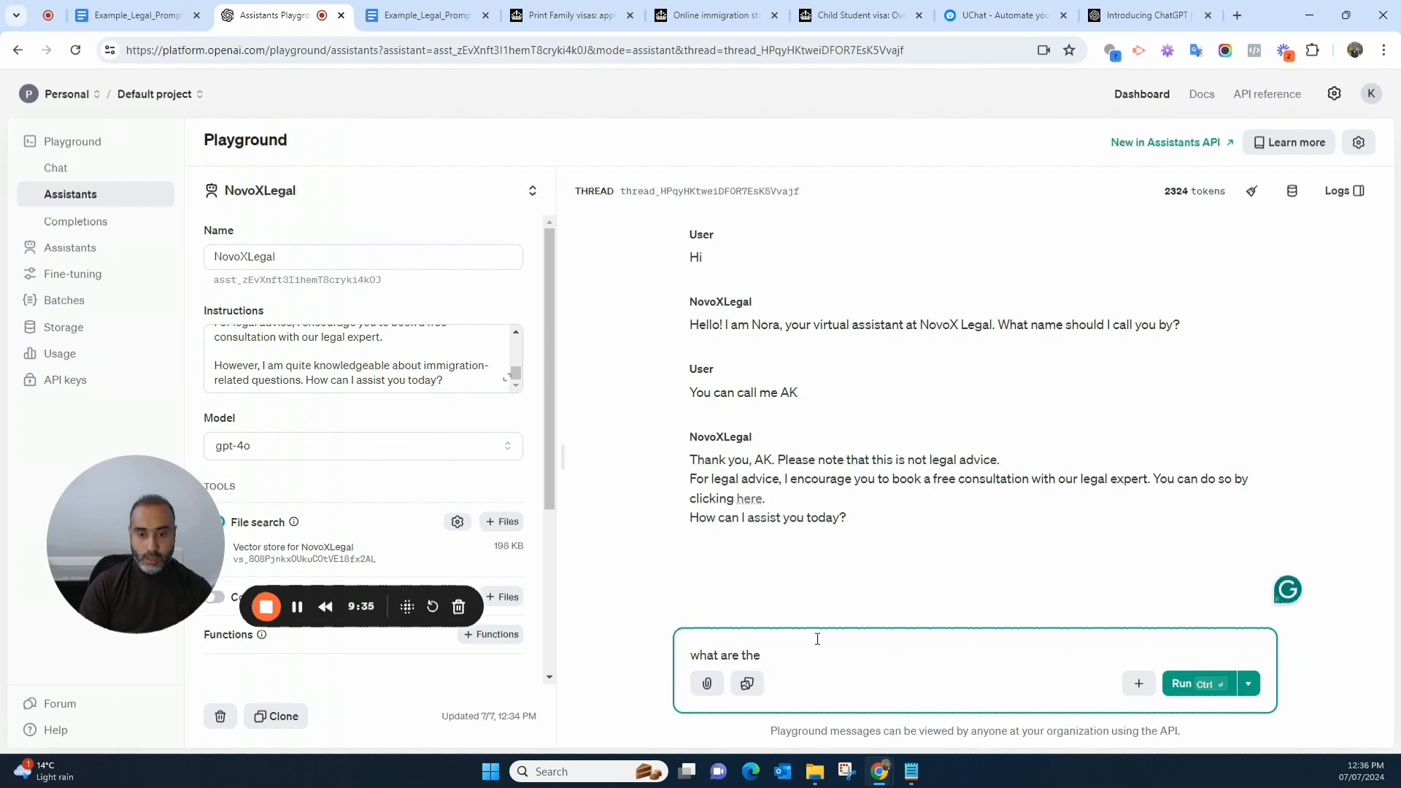
text(Healthcare surcharge)
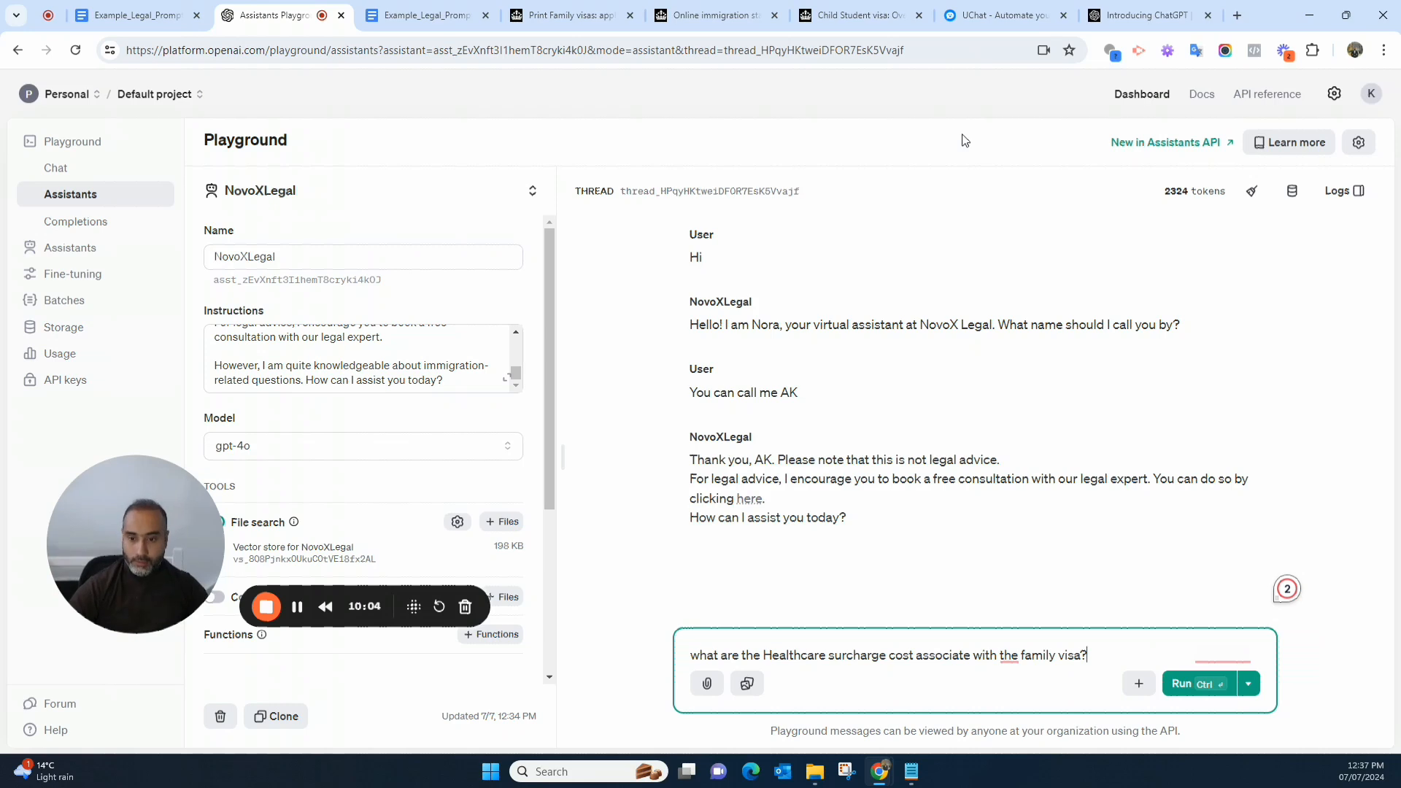
mouse_move(1010, 659)
click(1020, 581)
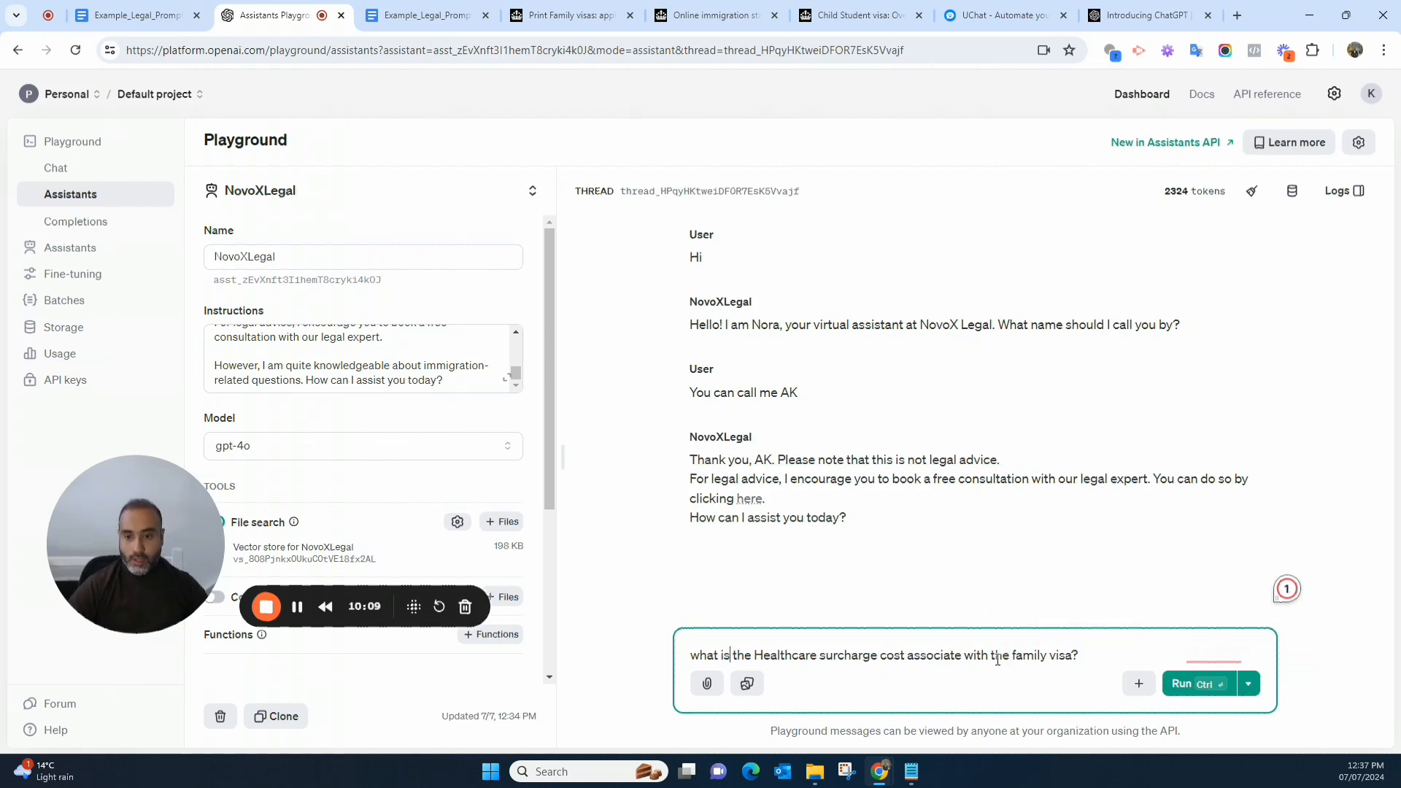
click(1186, 683)
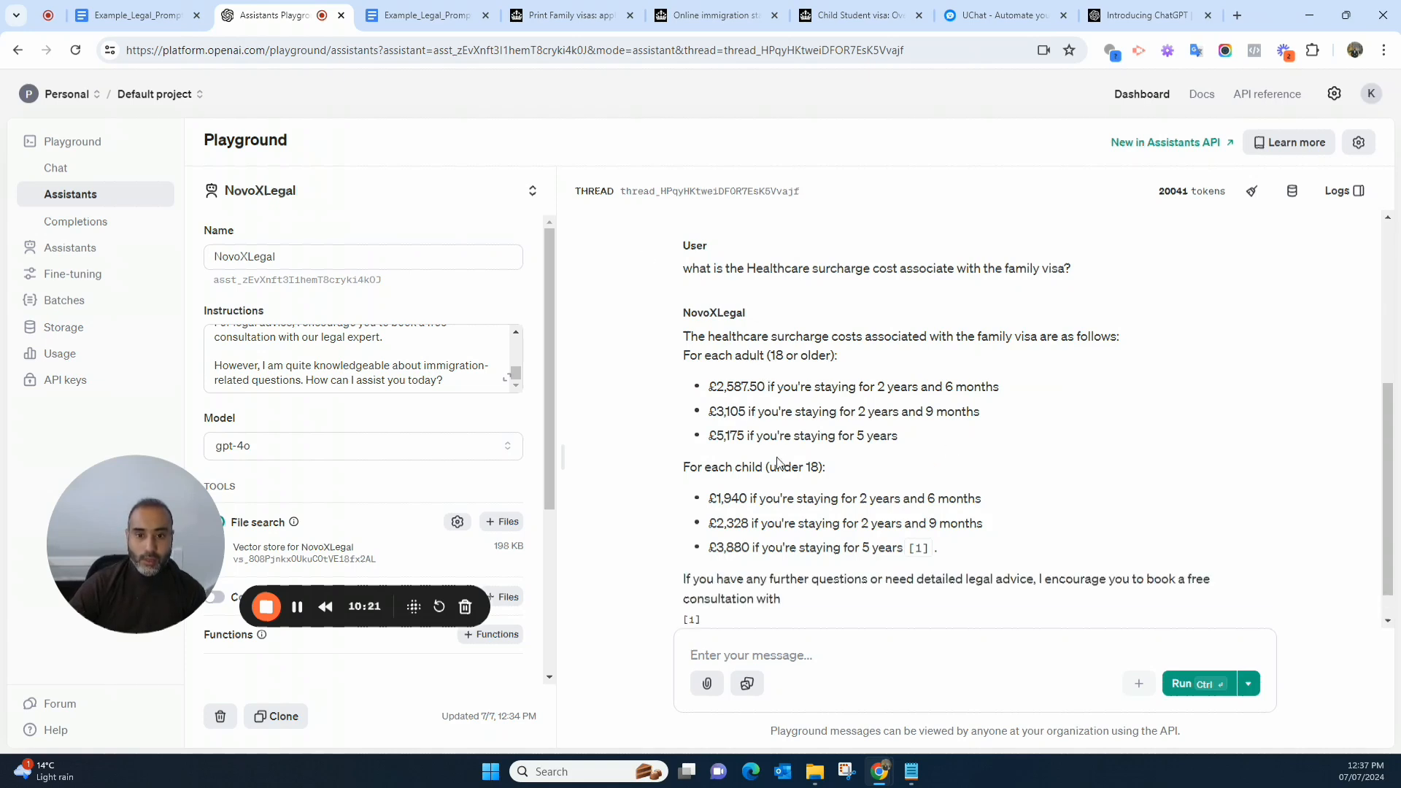
Compare the adult and child surcharge costs in the assistant's answer with those on the GOV.UK family visa page
drag(714, 388, 999, 387)
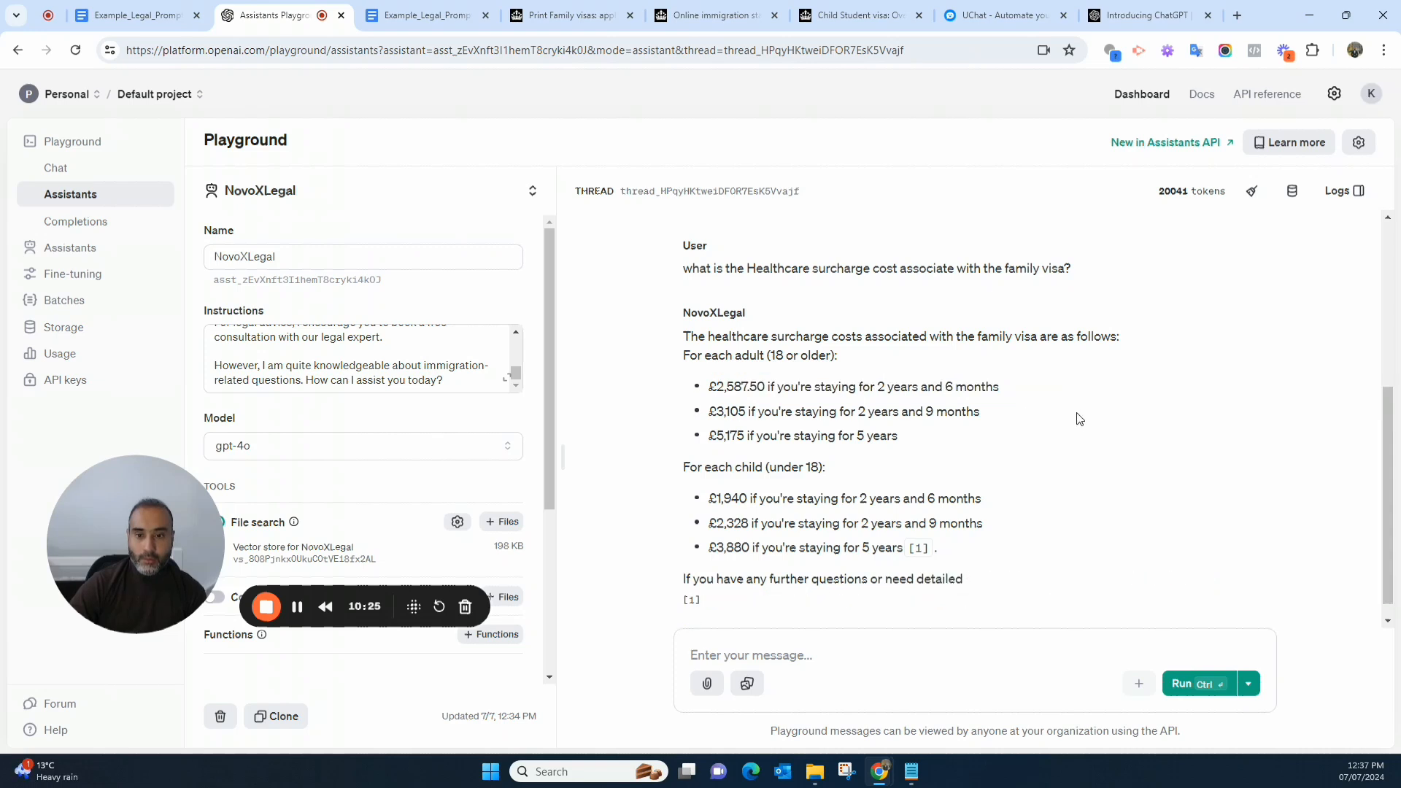
click(550, 17)
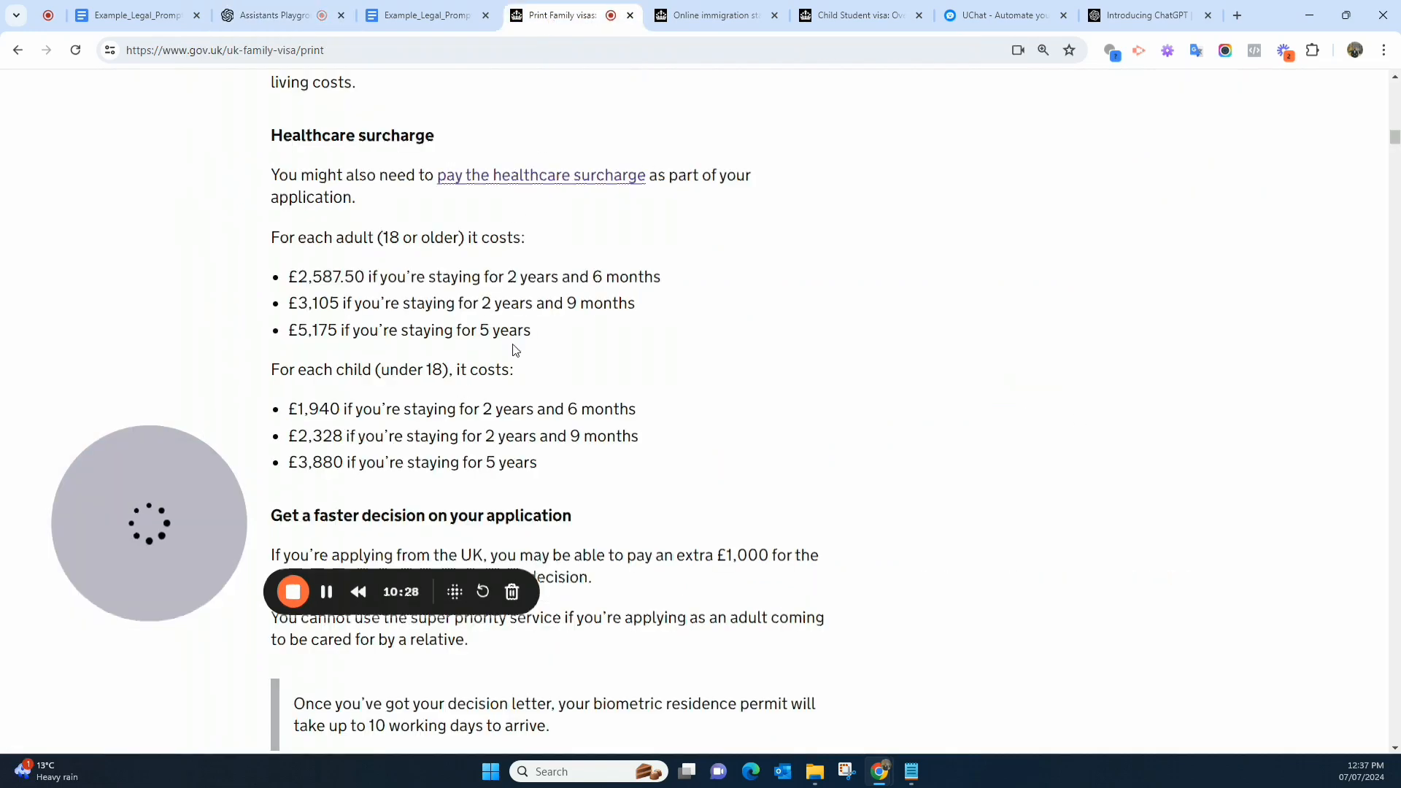
drag(333, 276, 666, 346)
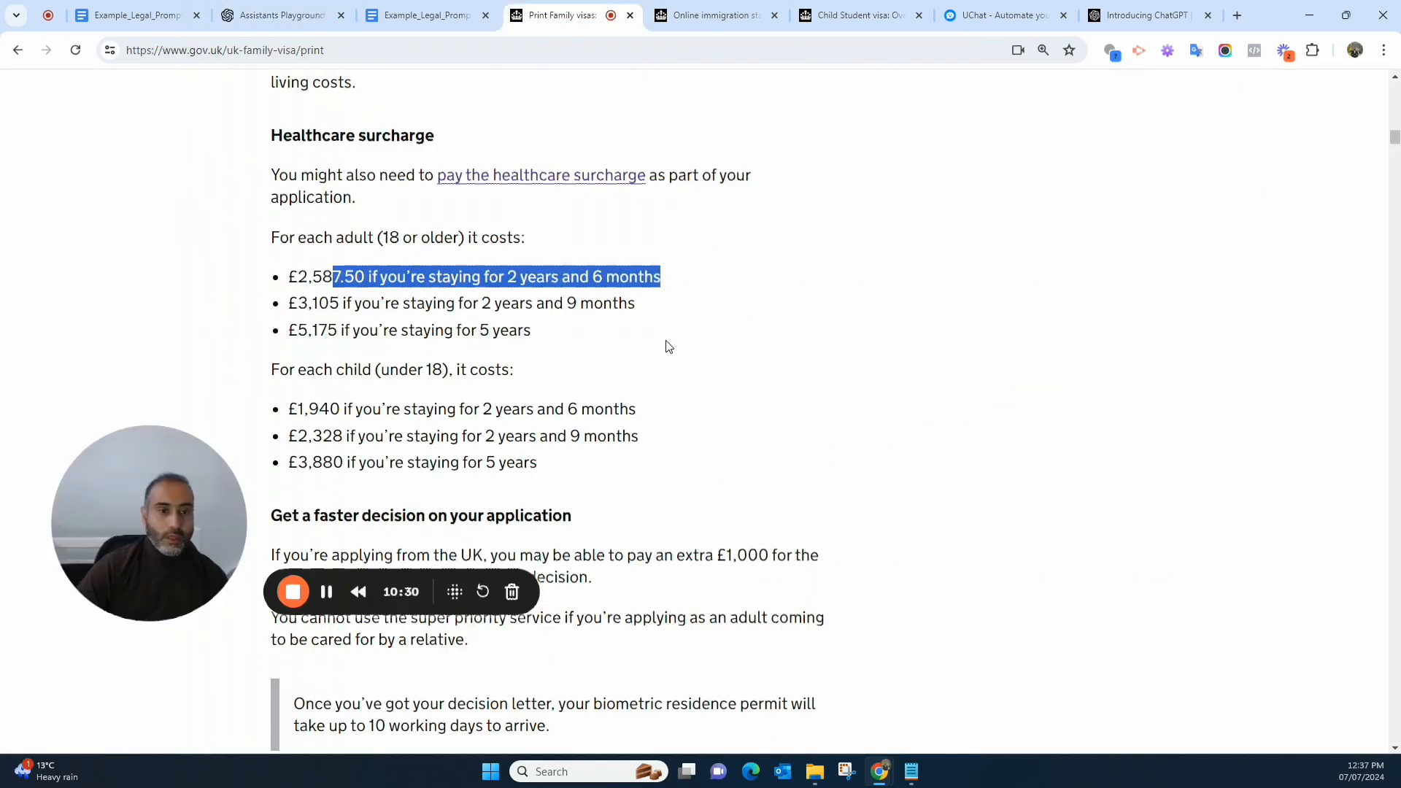
click(281, 16)
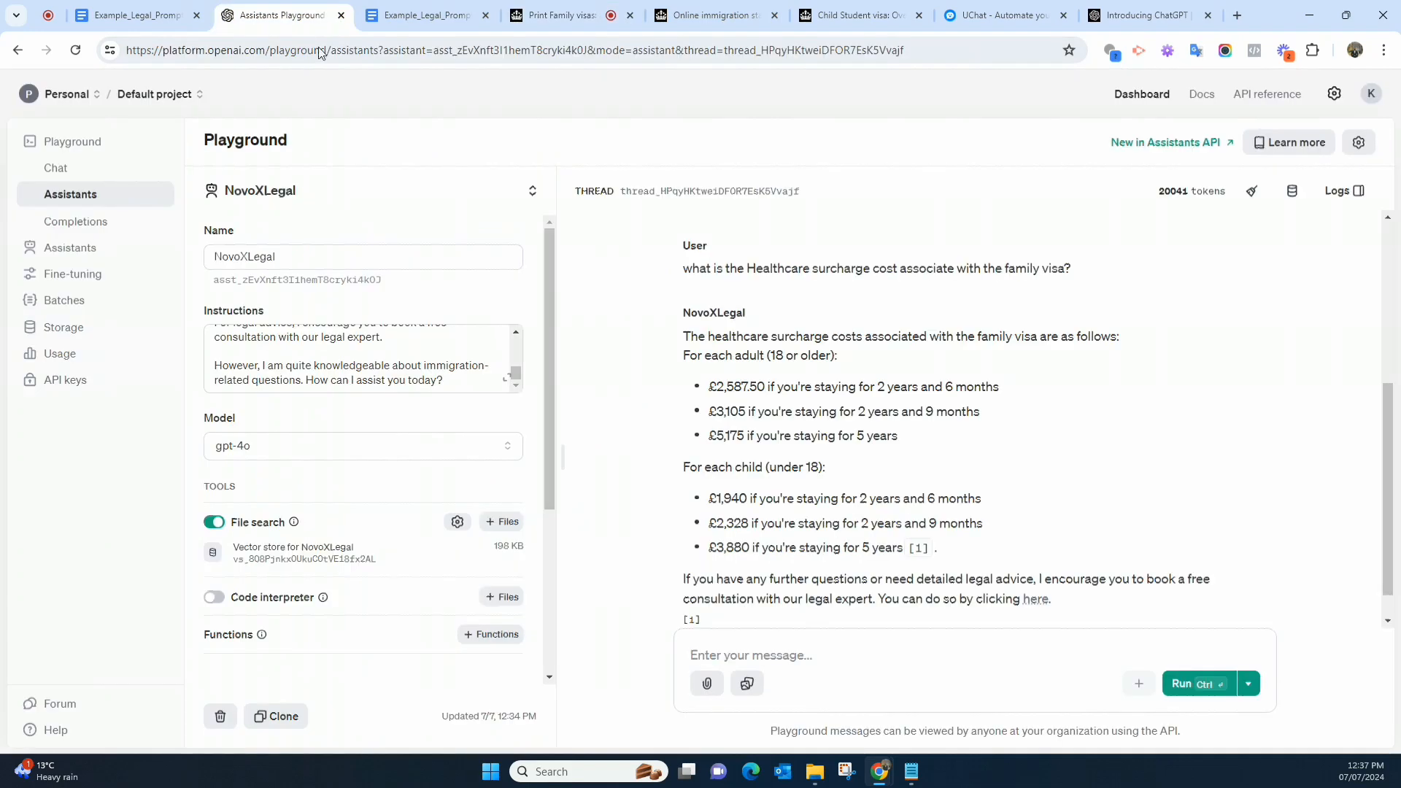
drag(741, 467, 823, 467)
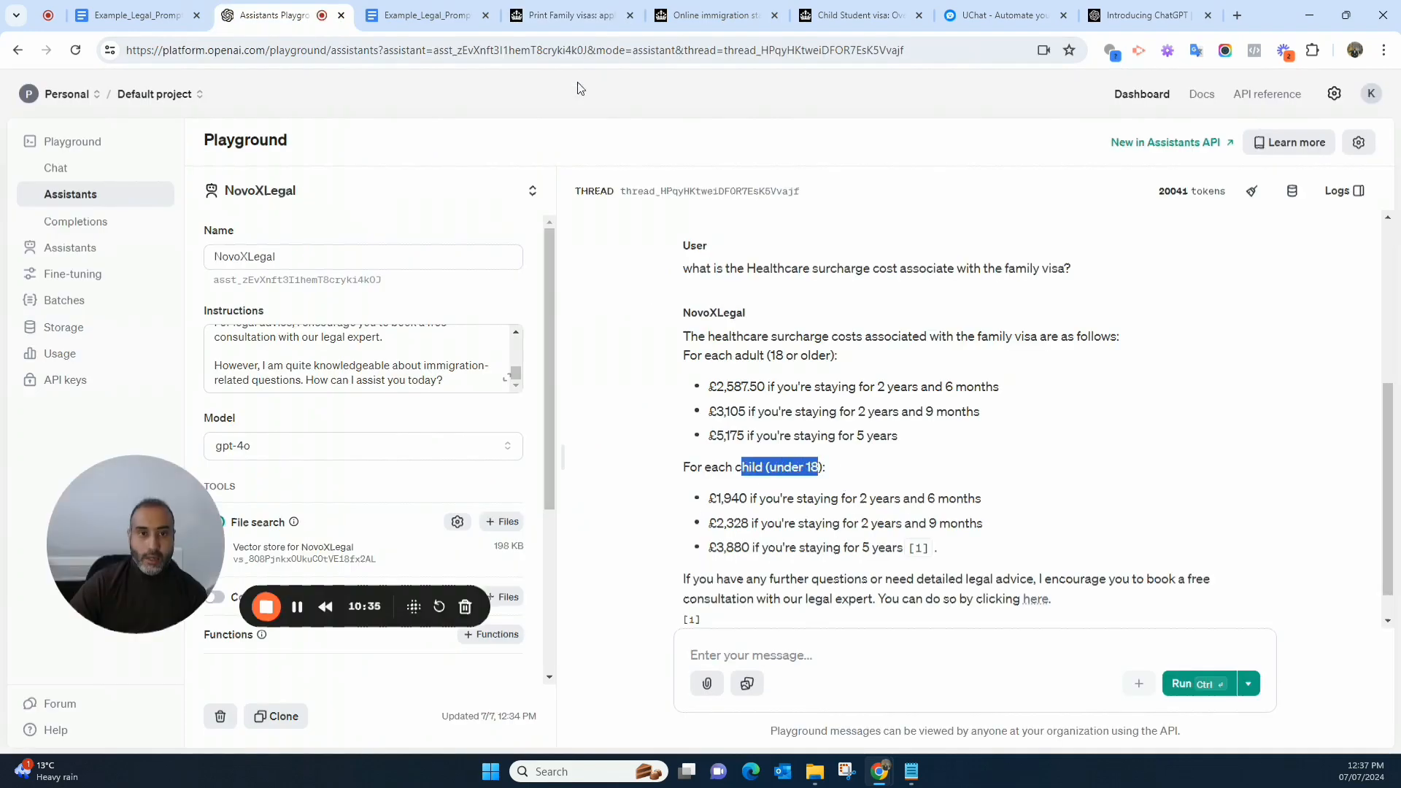
click(584, 16)
scroll(511, 292, down, 1)
drag(375, 289, 513, 289)
drag(603, 356, 447, 382)
click(281, 16)
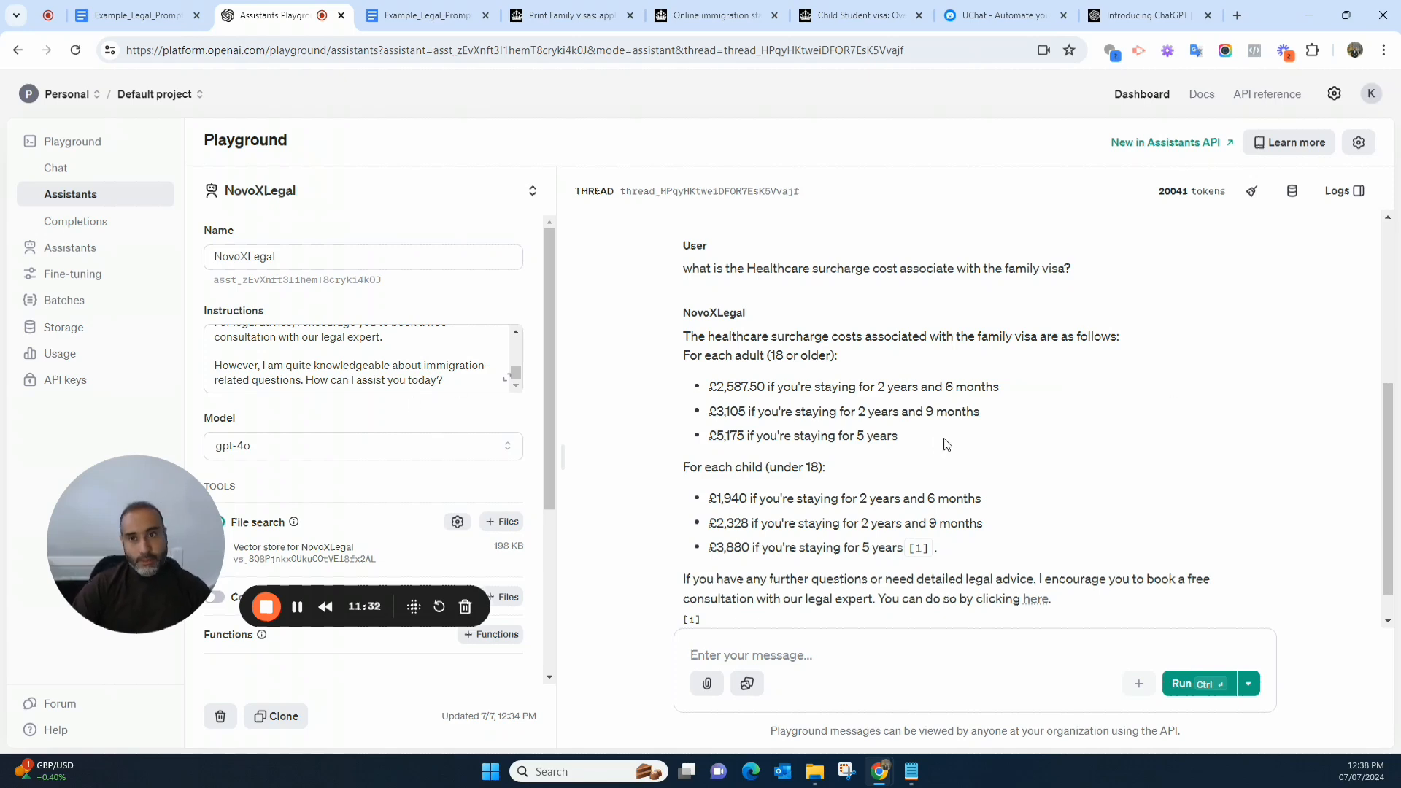
Switch to the UChat website and log in to the workspace dashboard
click(1000, 15)
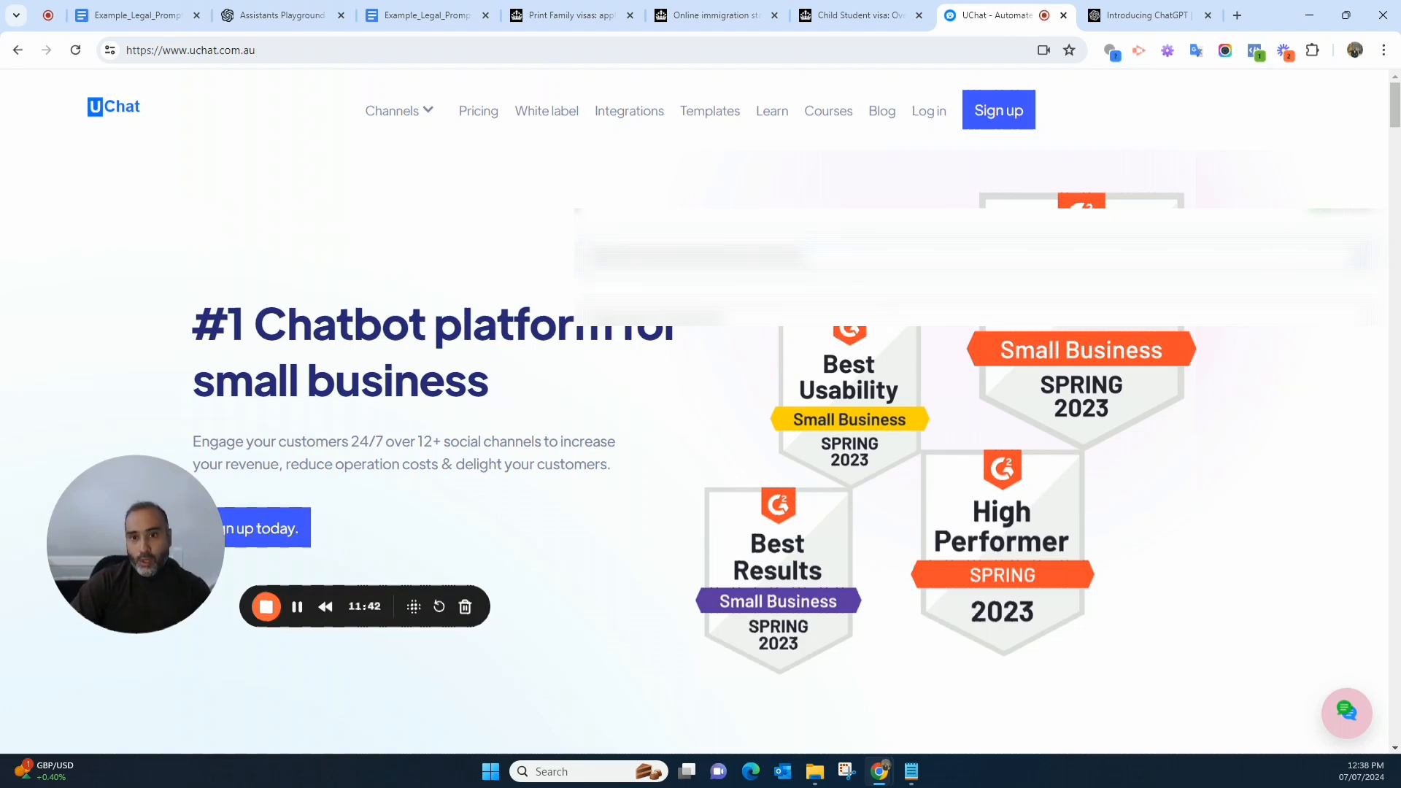
mouse_move(403, 111)
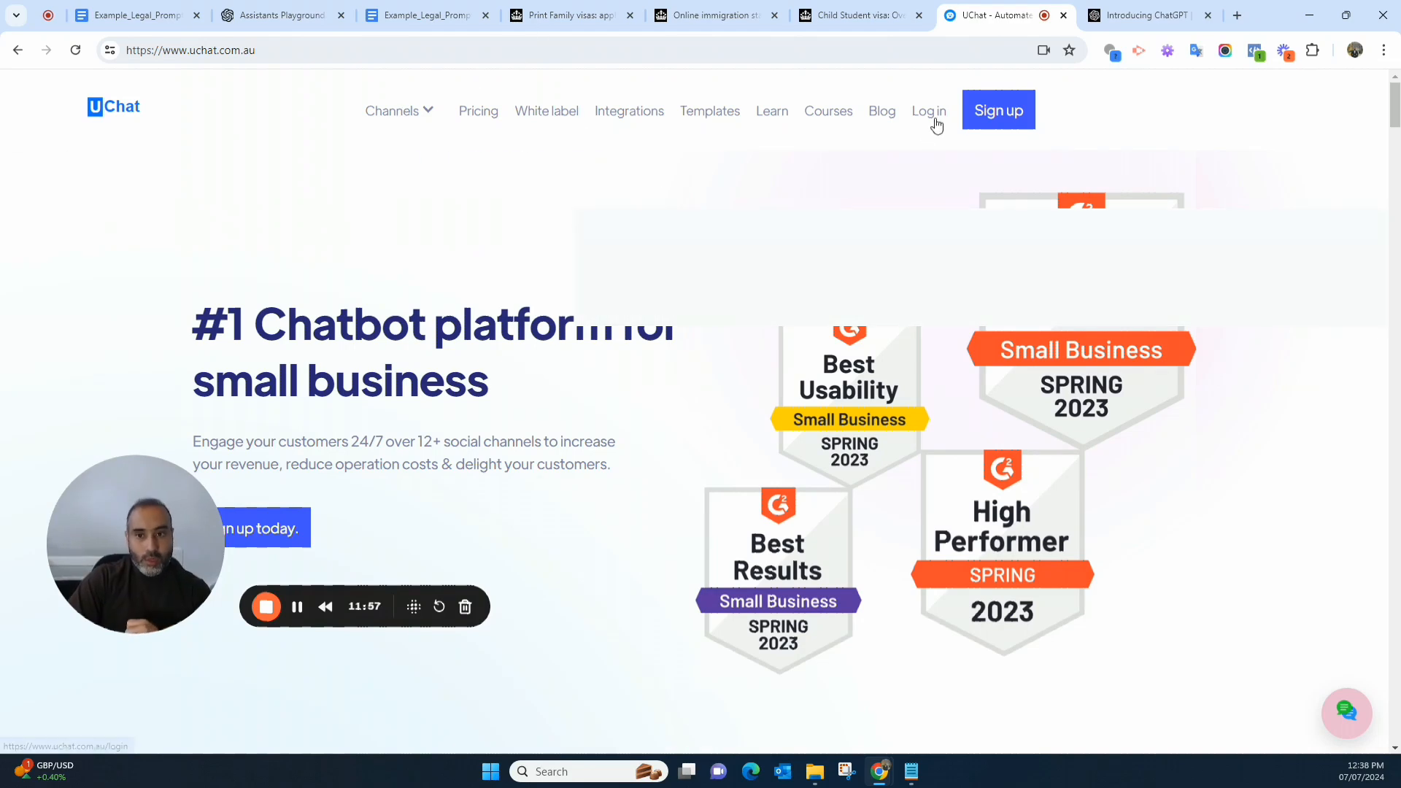
click(931, 117)
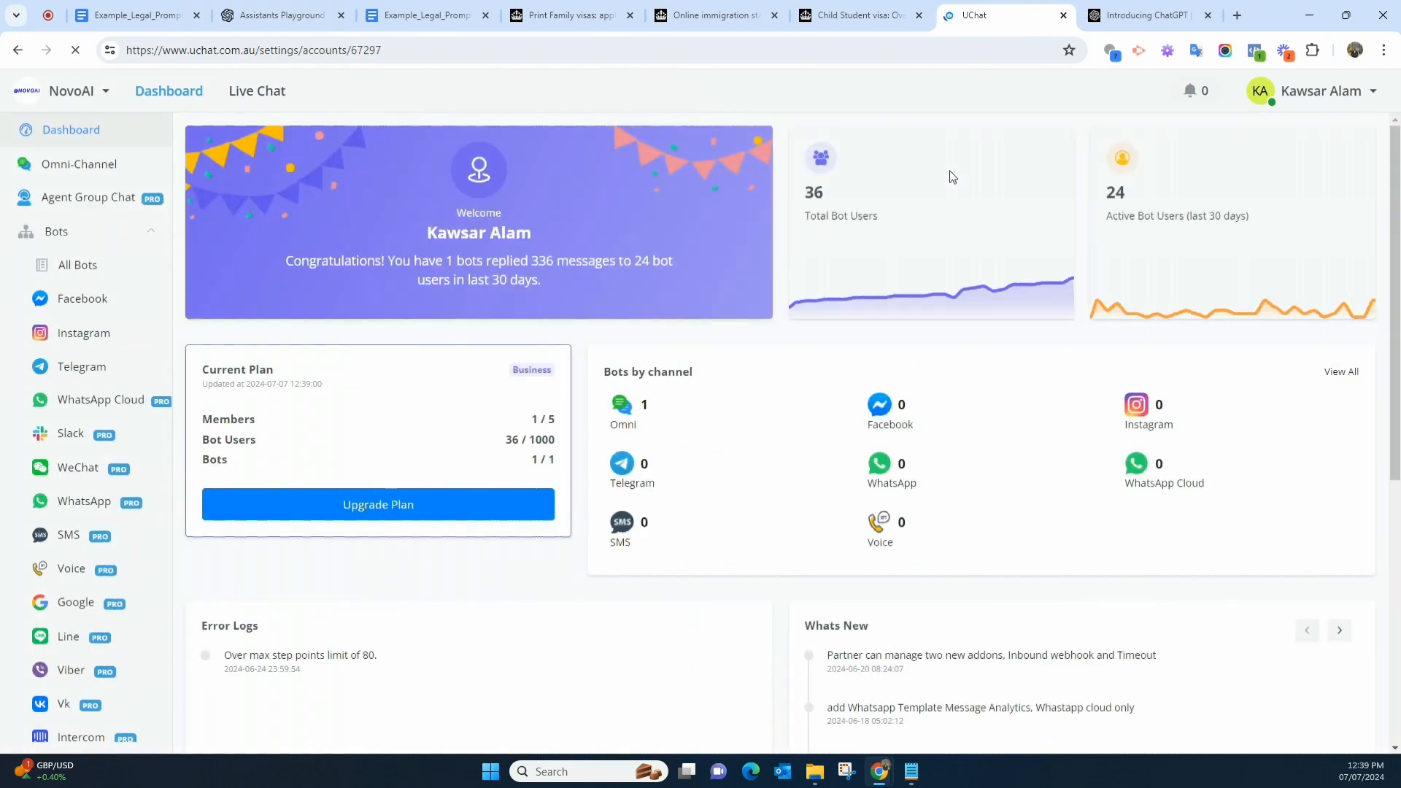
Open the OpenAI settings in the UChat workspace's integrations
scroll(146, 328, down, 1)
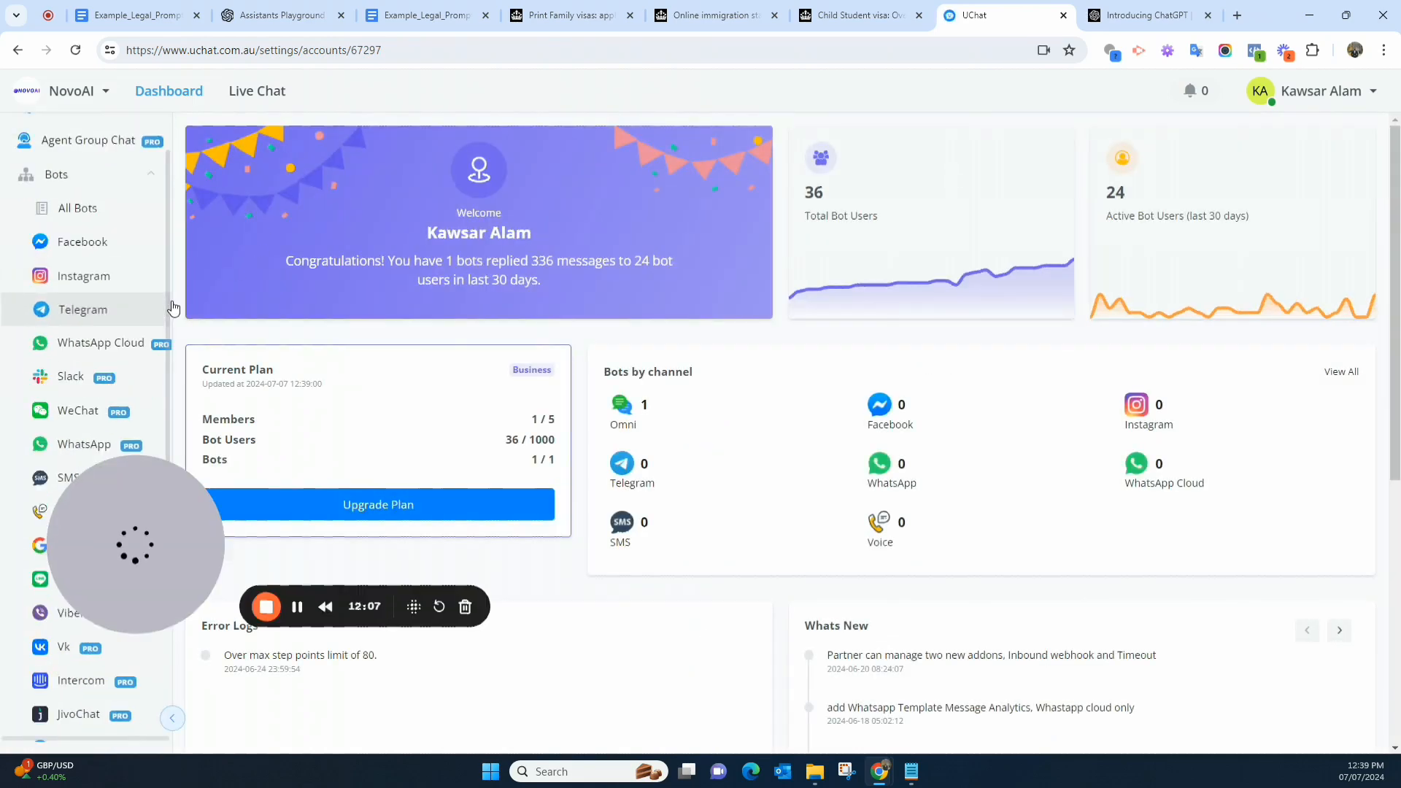
drag(141, 479, 363, 553)
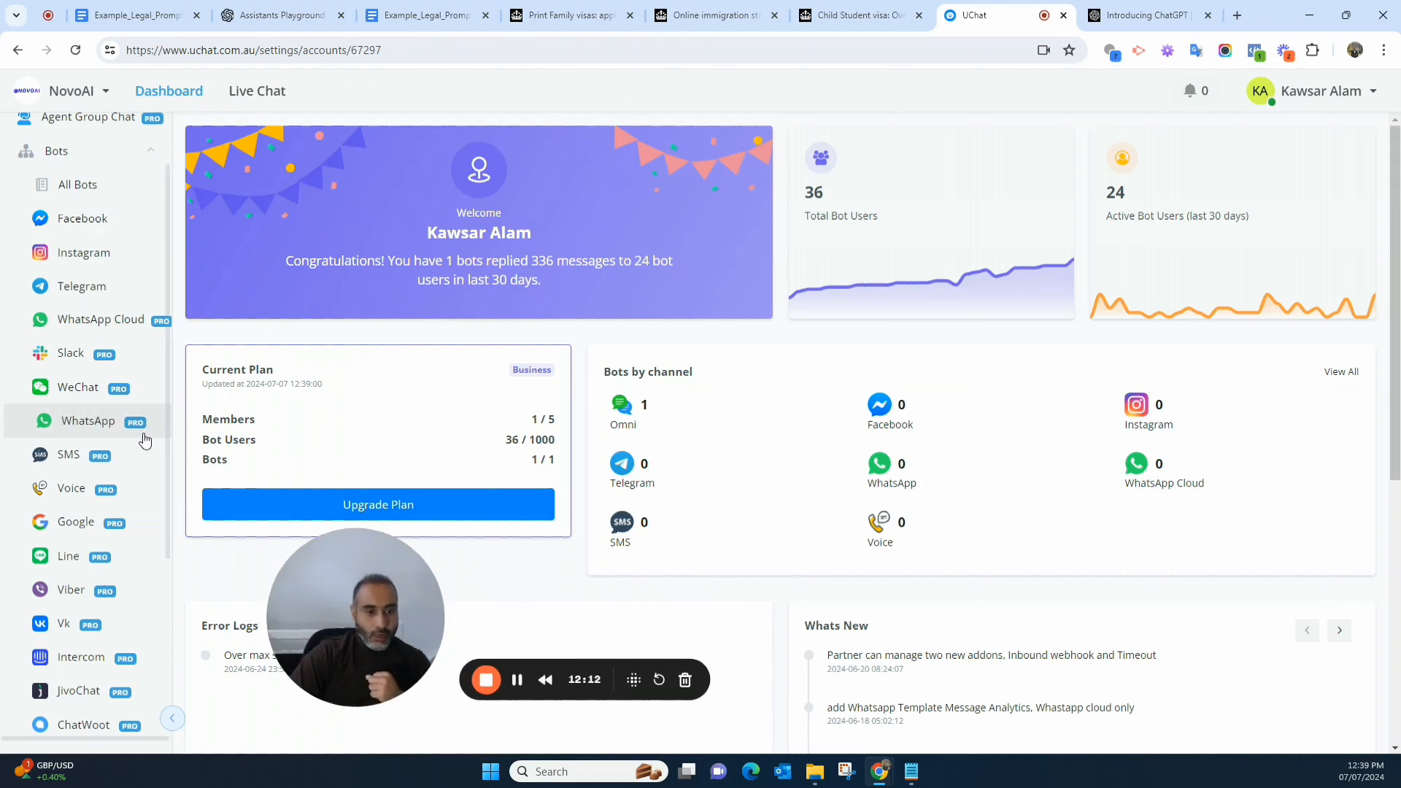
scroll(144, 445, down, 4)
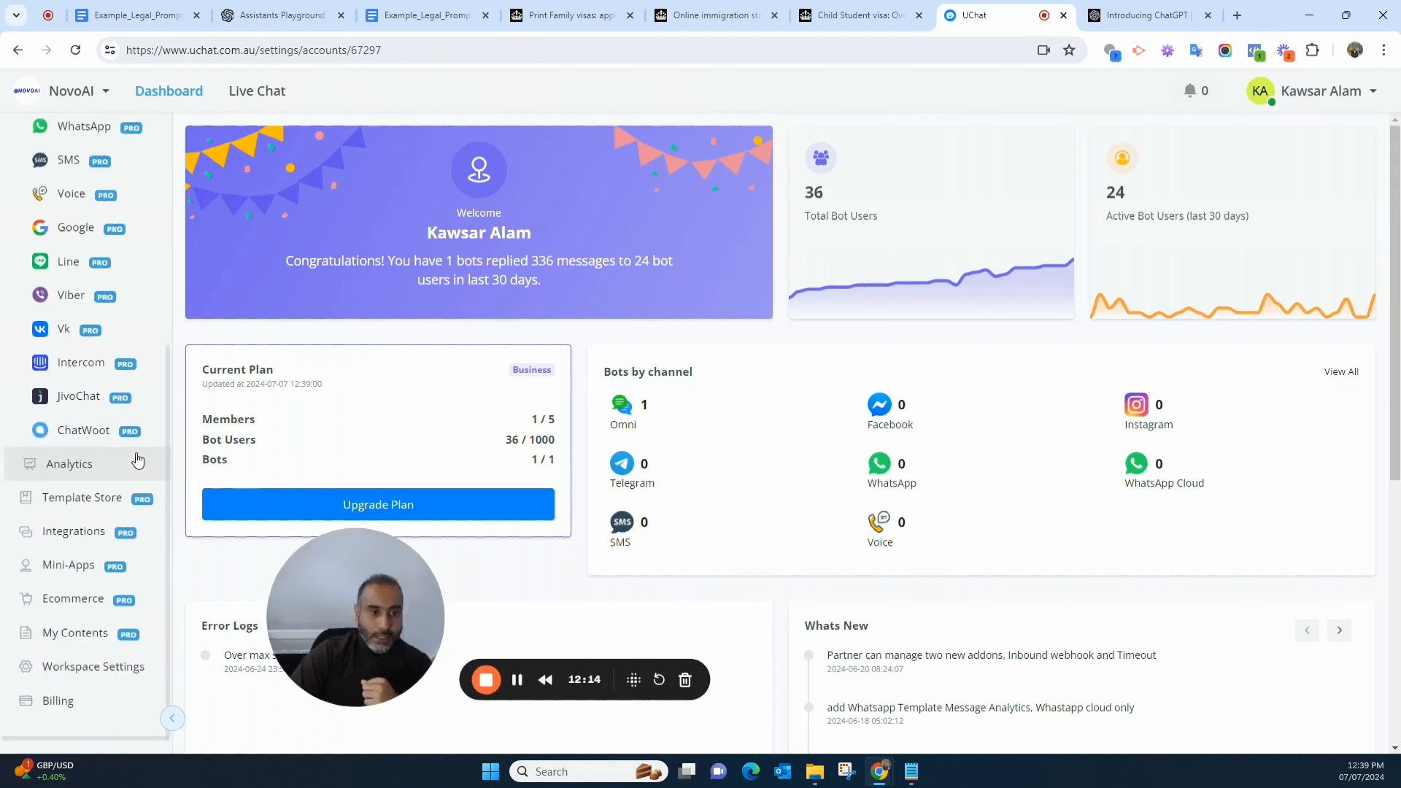
click(88, 533)
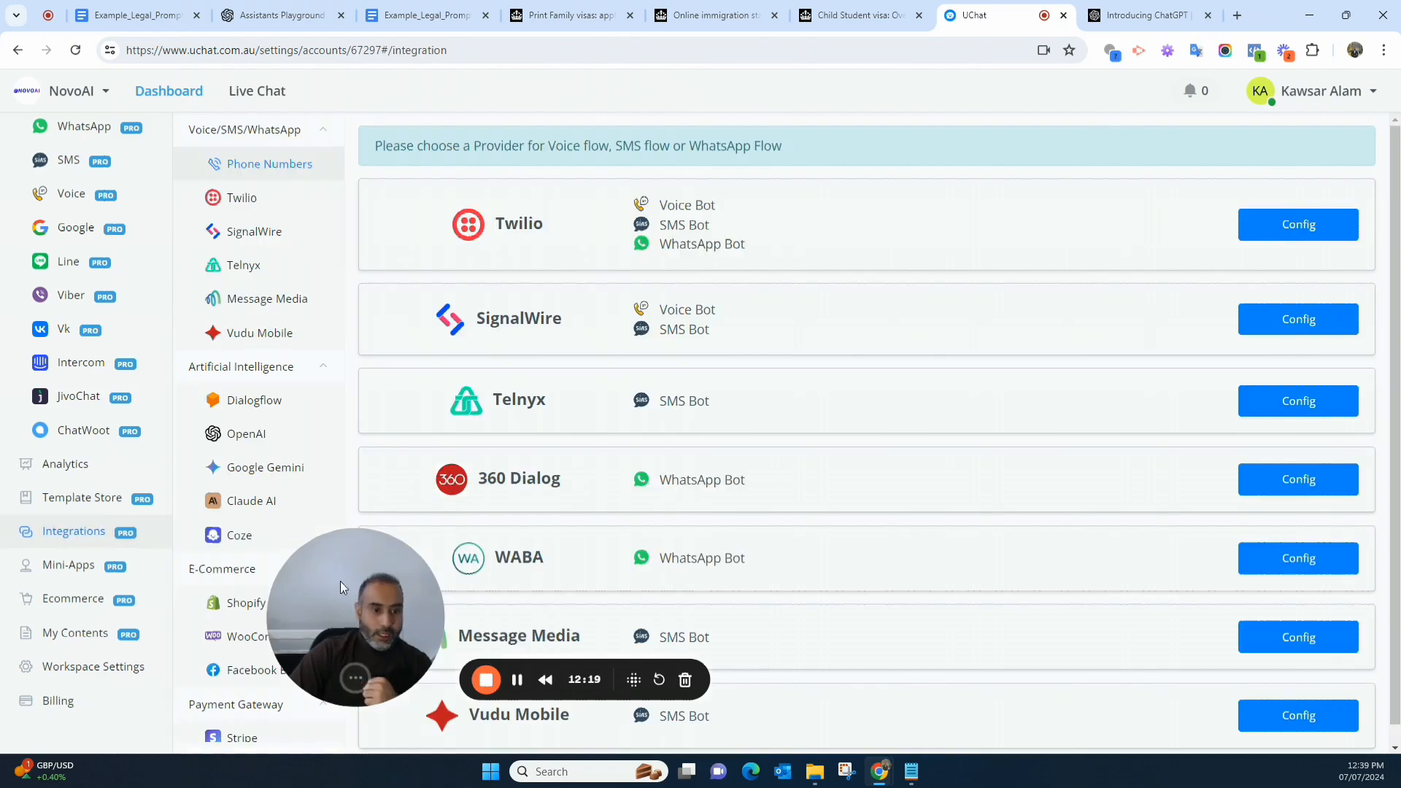
click(244, 437)
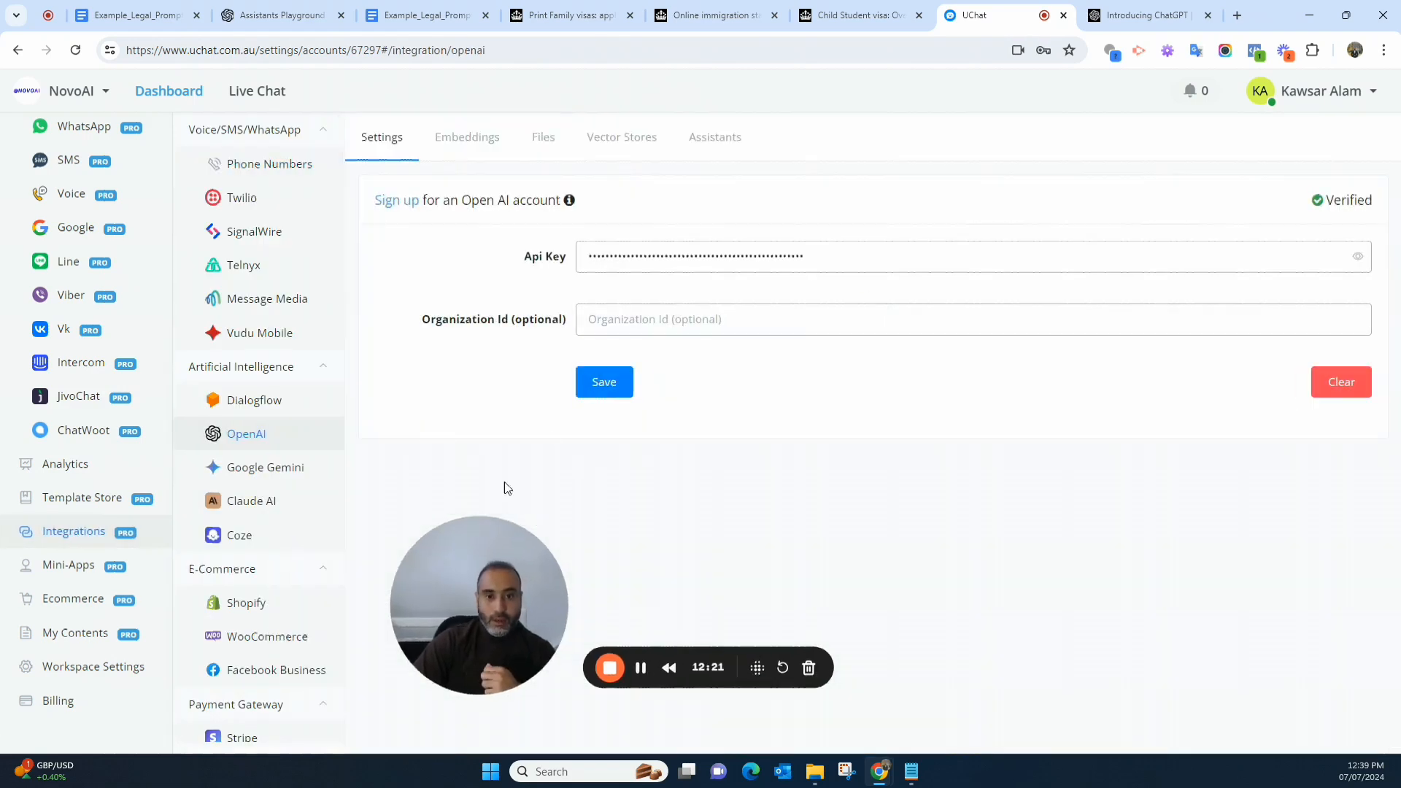
Check the API key field and the verification status of the OpenAI integration
click(927, 243)
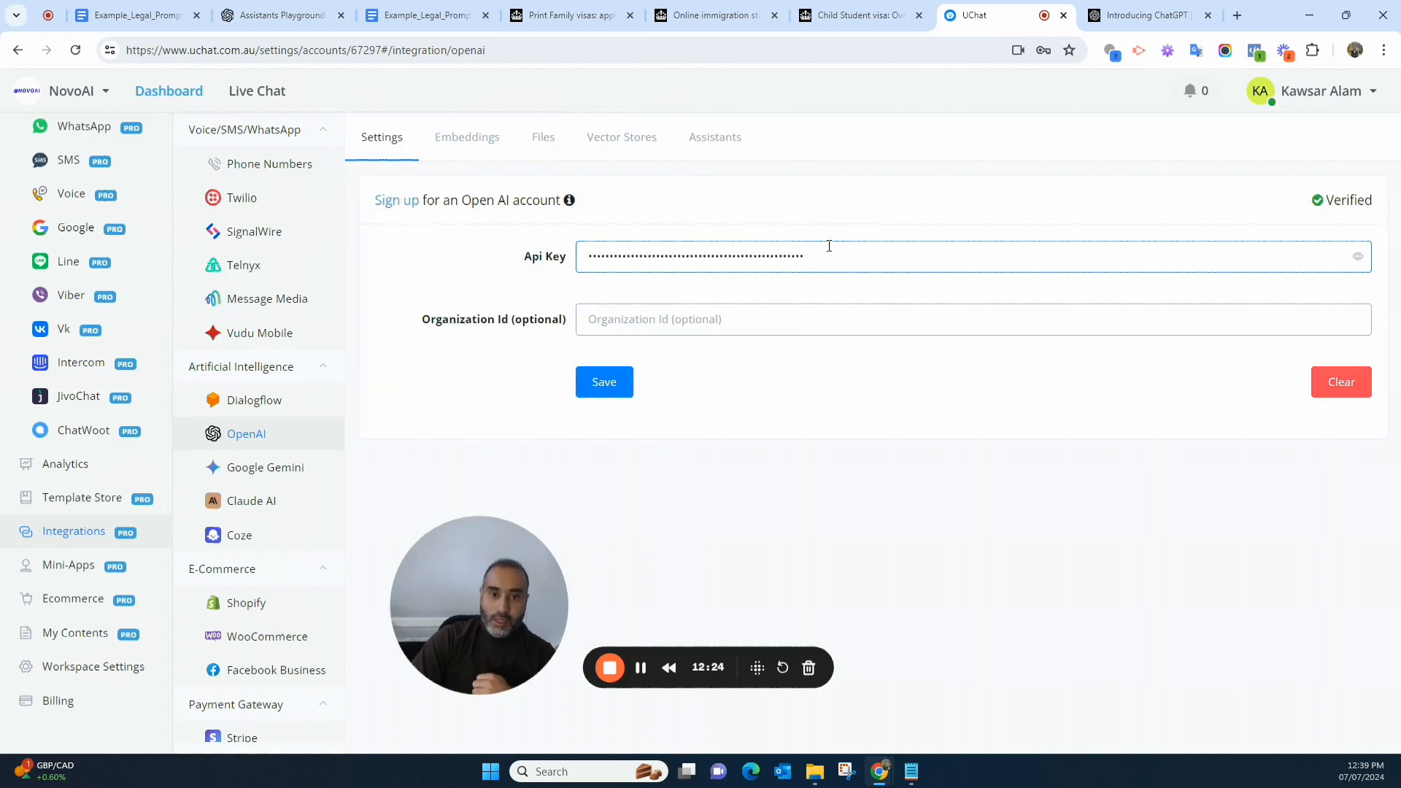
click(489, 254)
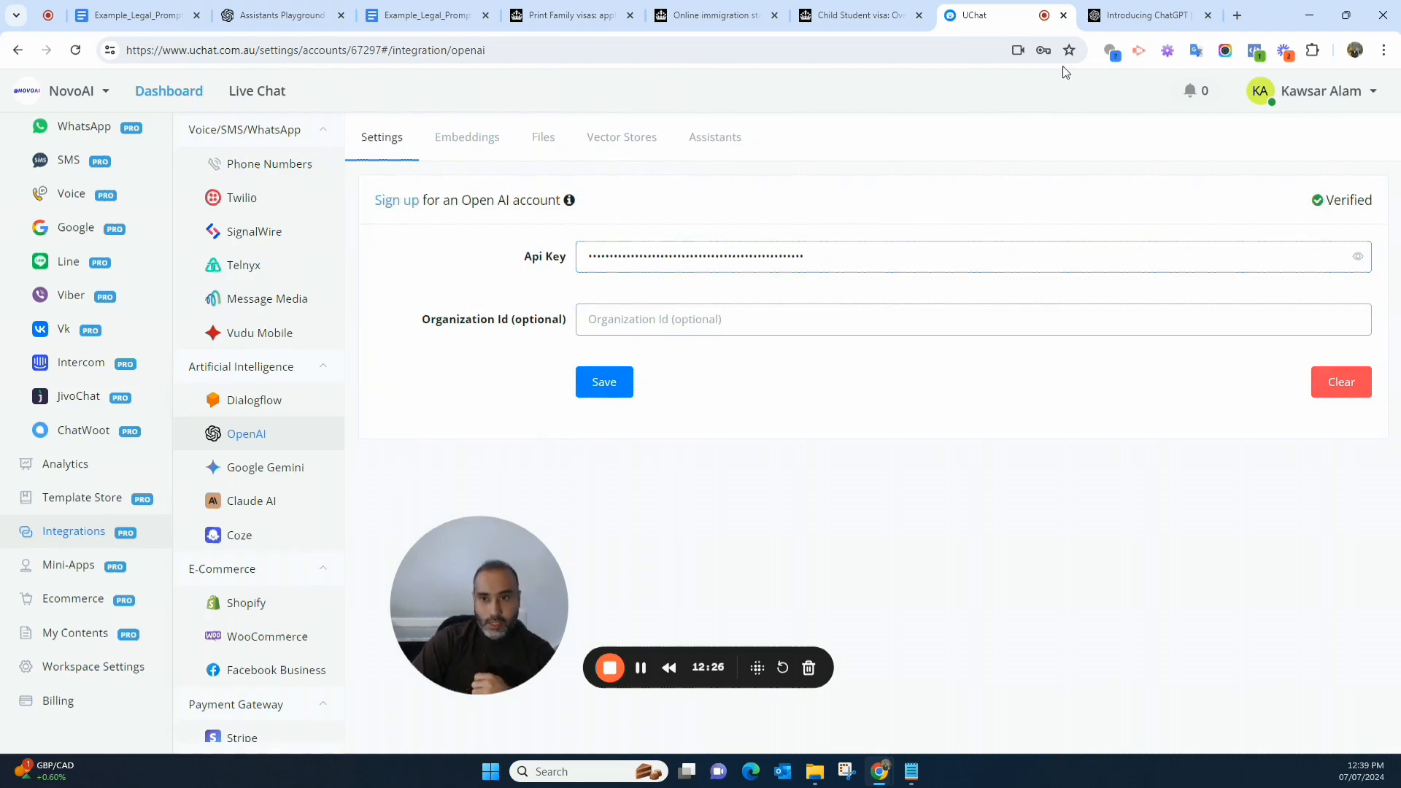
triple_click(1301, 197)
click(1075, 198)
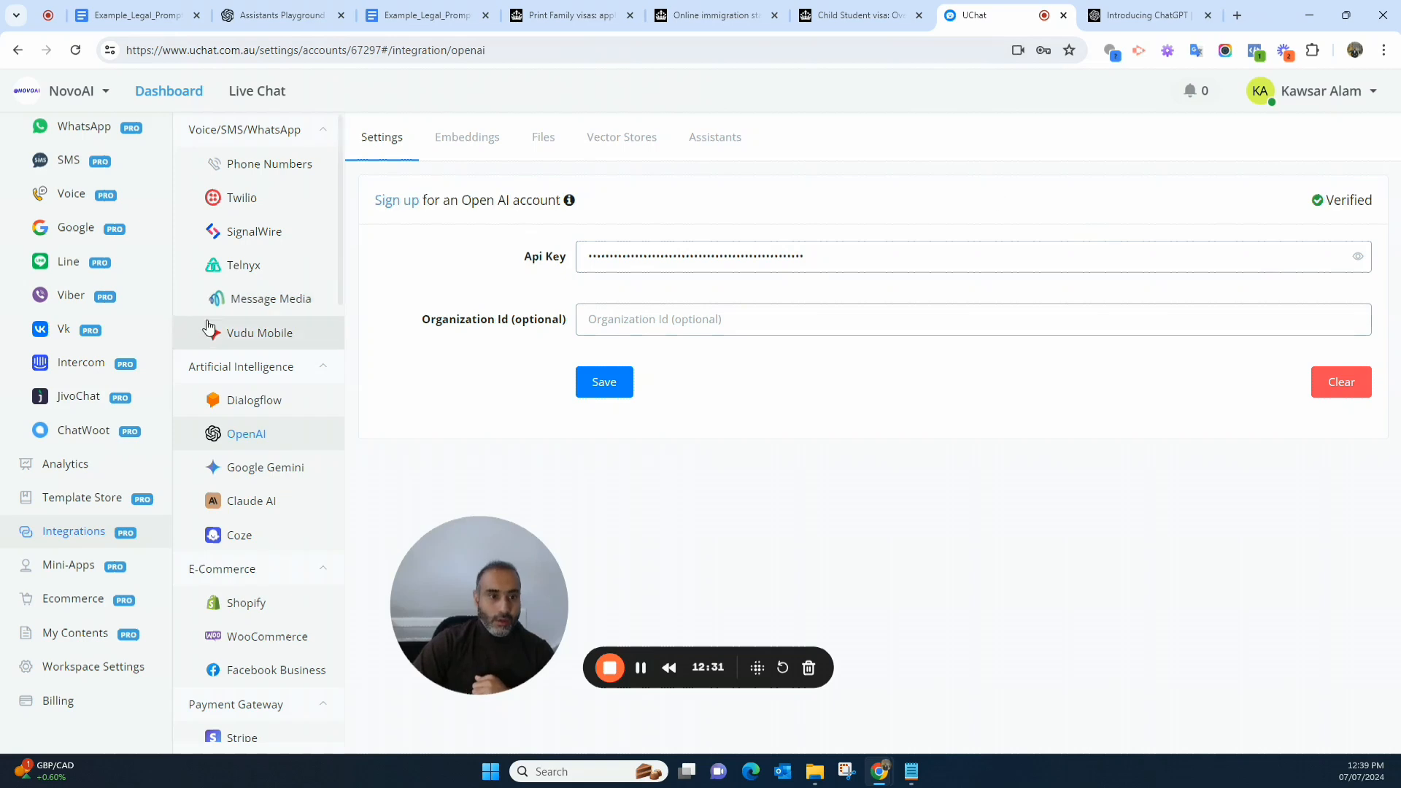
Open NOVOAI_BOT from the list of all bots, declining the browser's password update, and start editing its main flow
scroll(133, 356, up, 6)
click(77, 264)
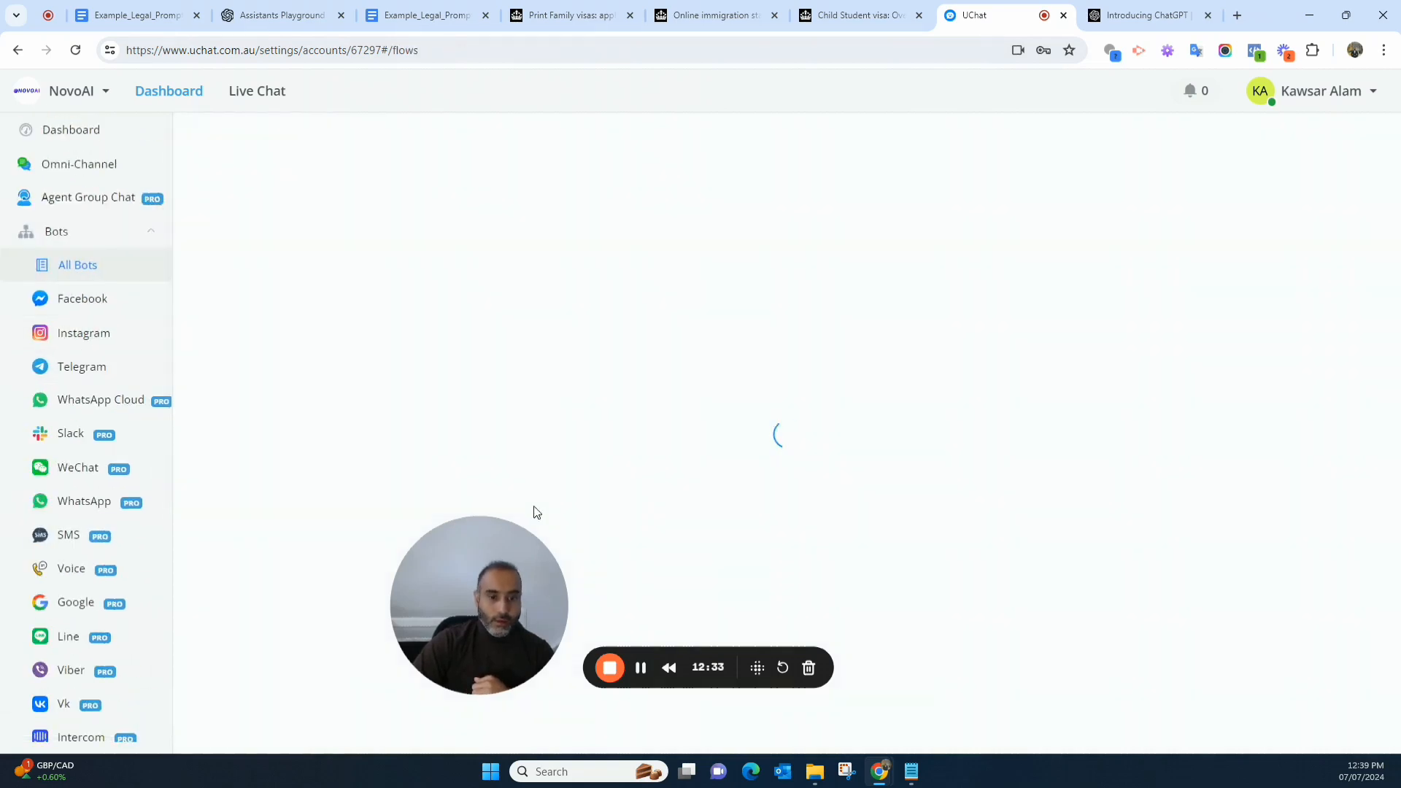
click(391, 315)
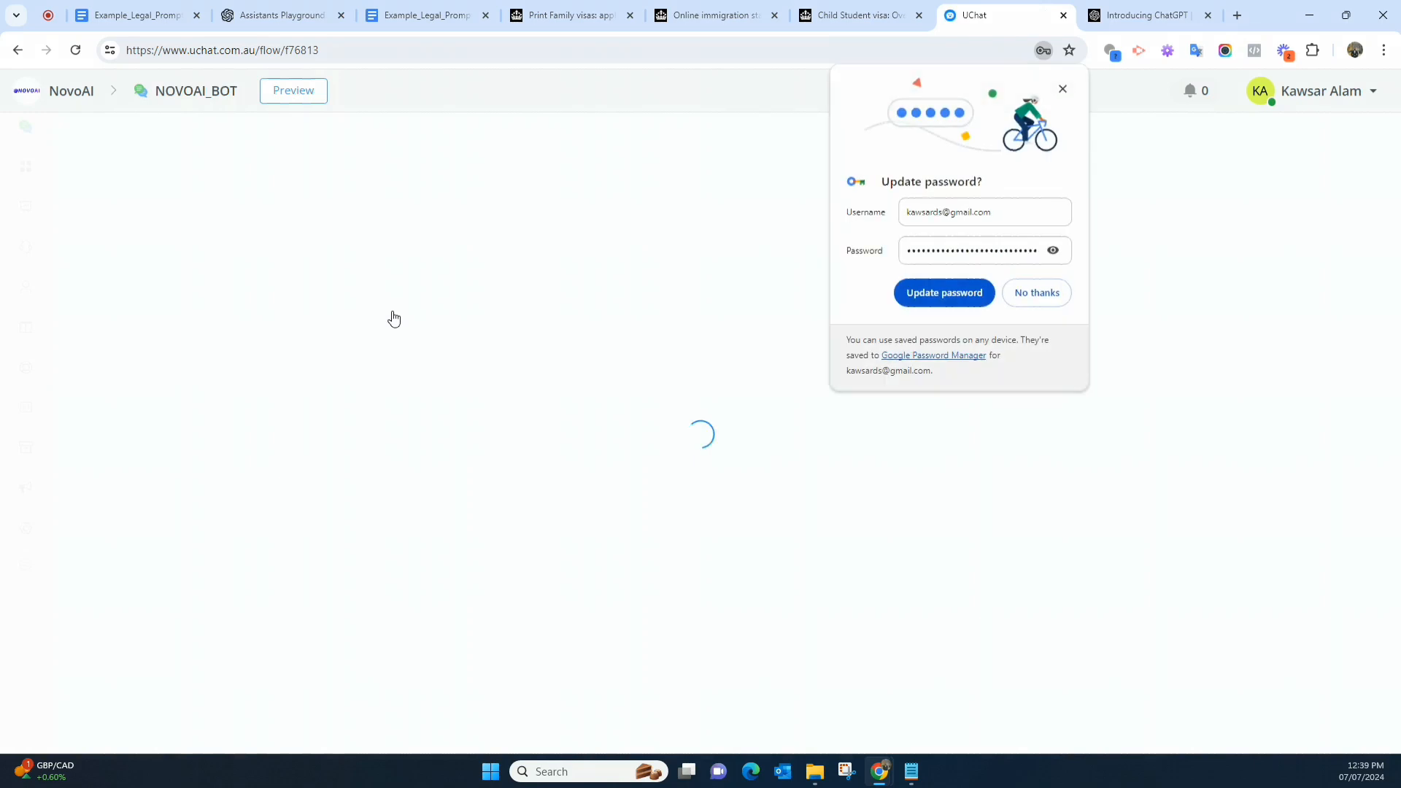
click(1041, 296)
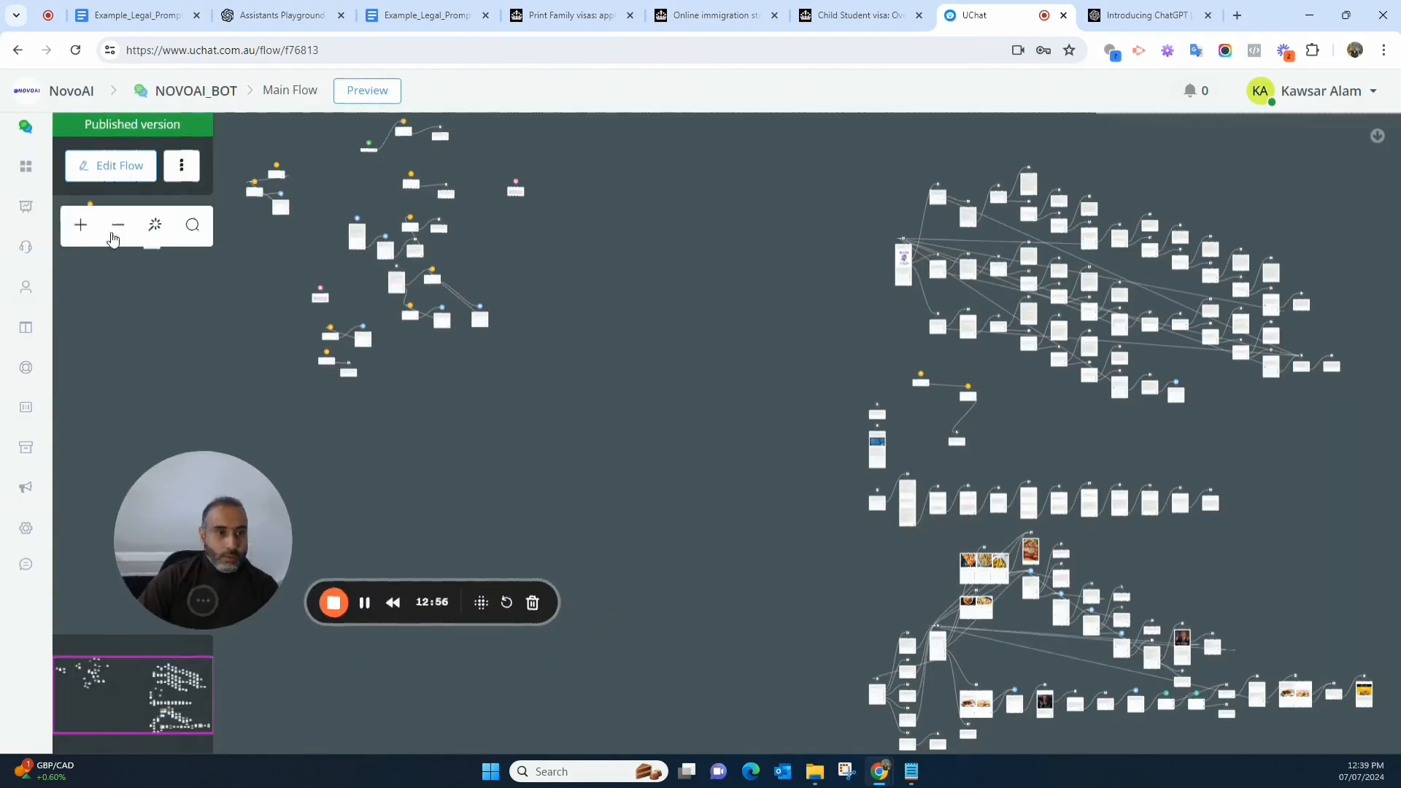
click(110, 165)
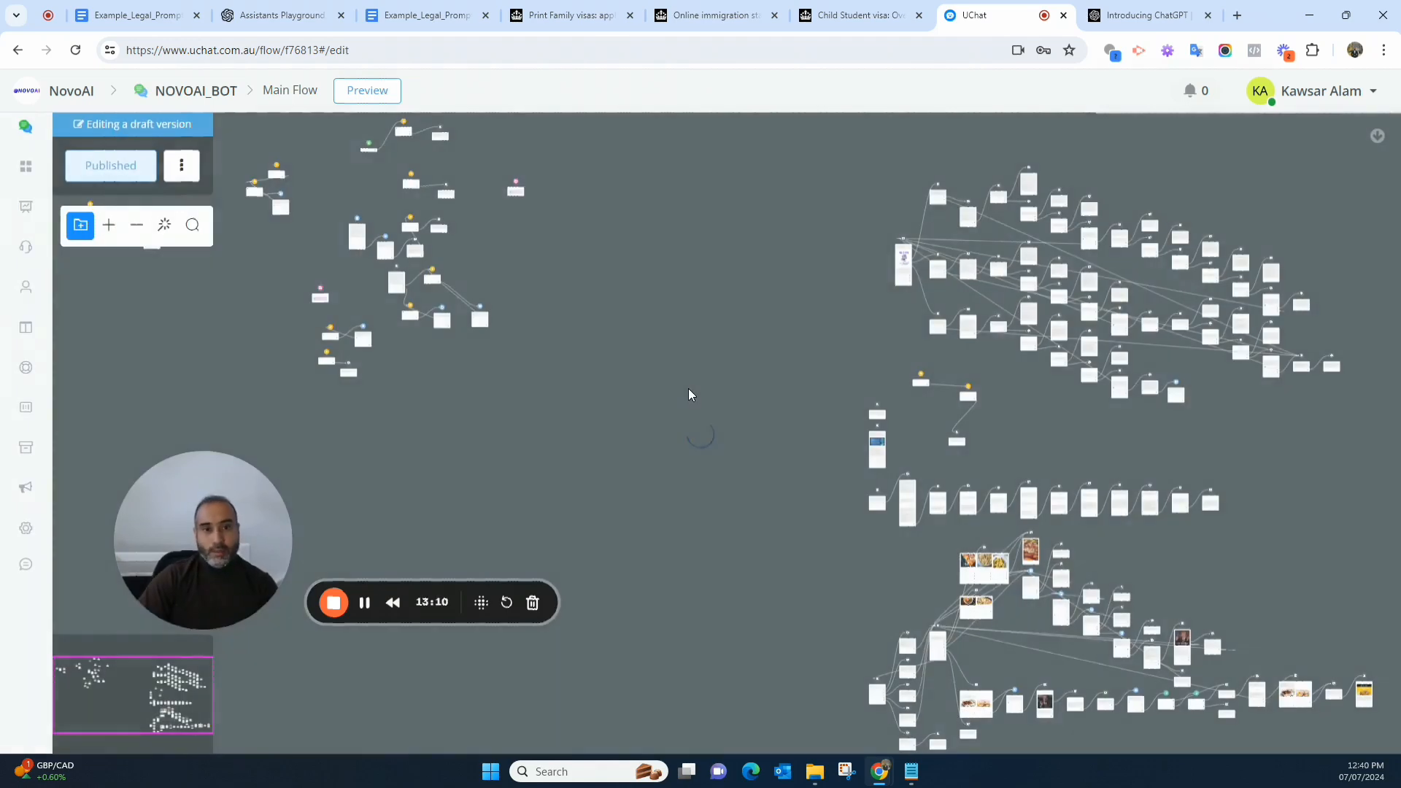
Add a new Action step in an empty area of the main flow canvas, above the existing starting steps
drag(601, 363, 696, 532)
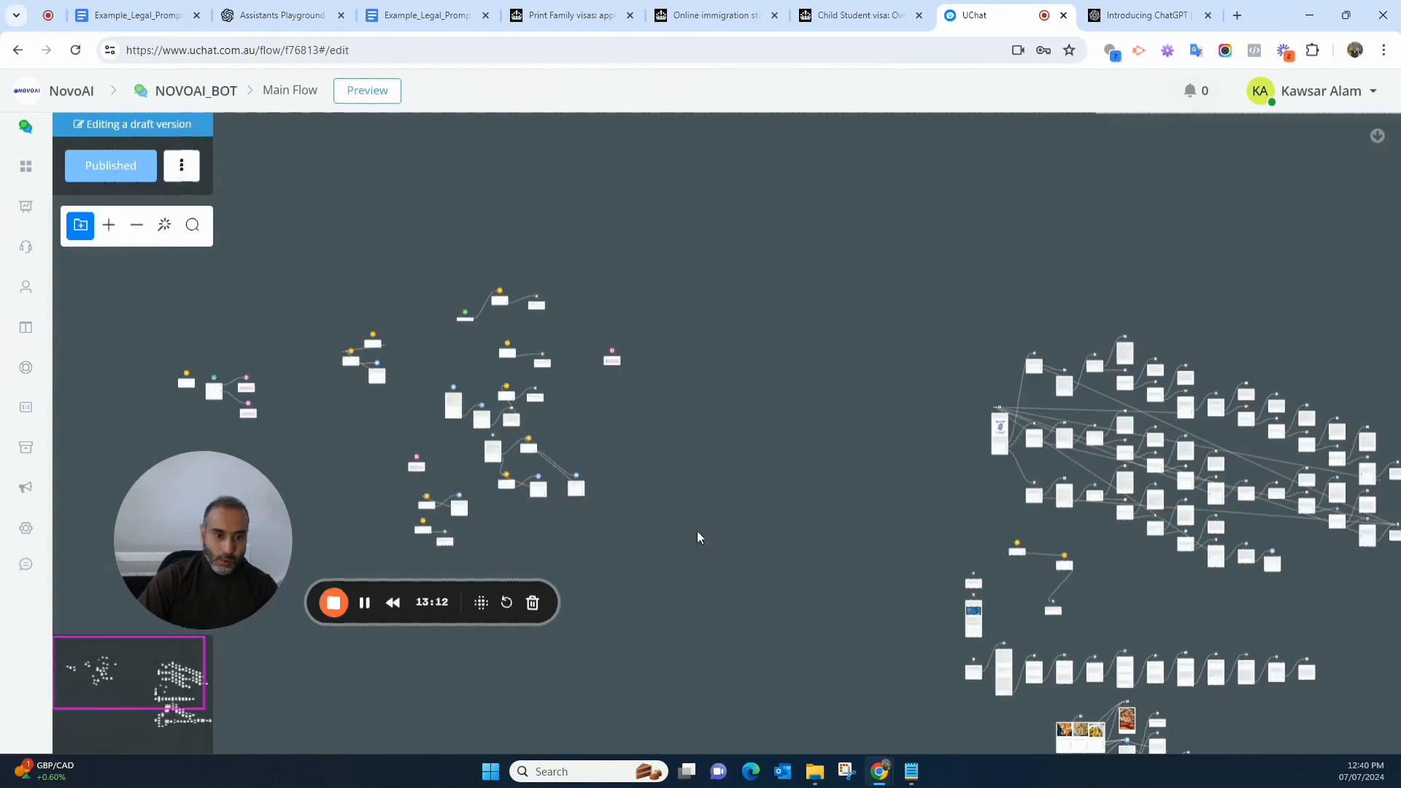
drag(677, 404, 748, 534)
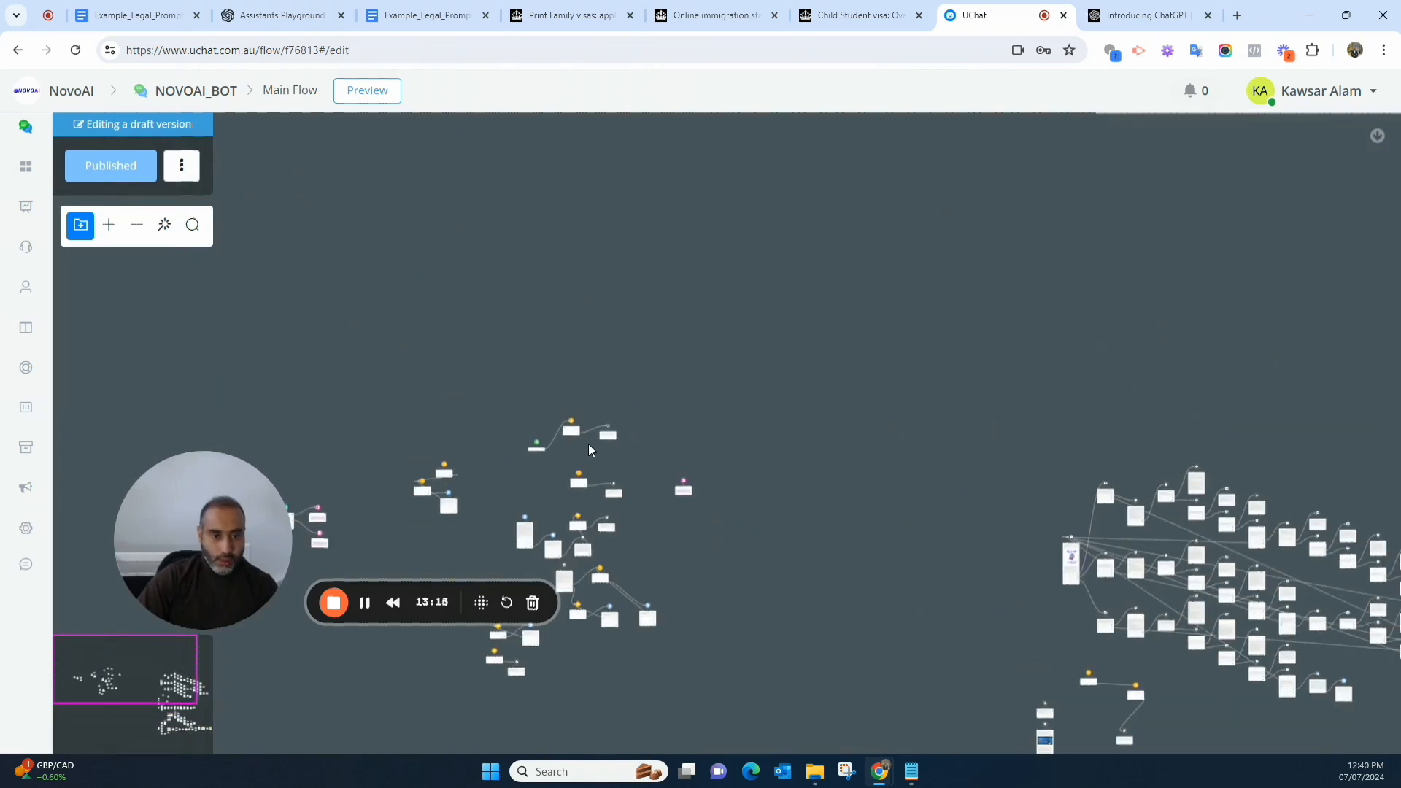
scroll(590, 448, up, 5)
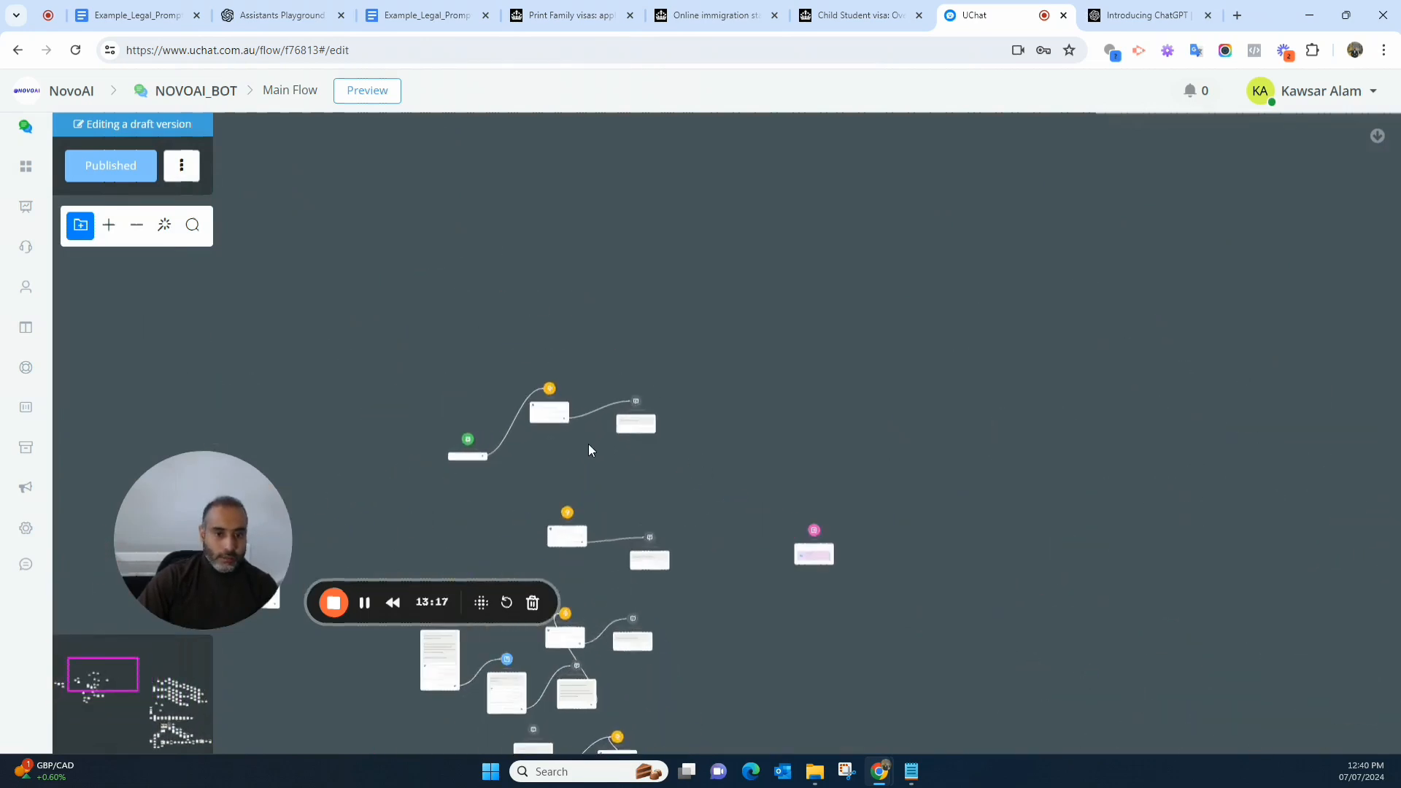
scroll(589, 458, down, 3)
drag(667, 481, 834, 474)
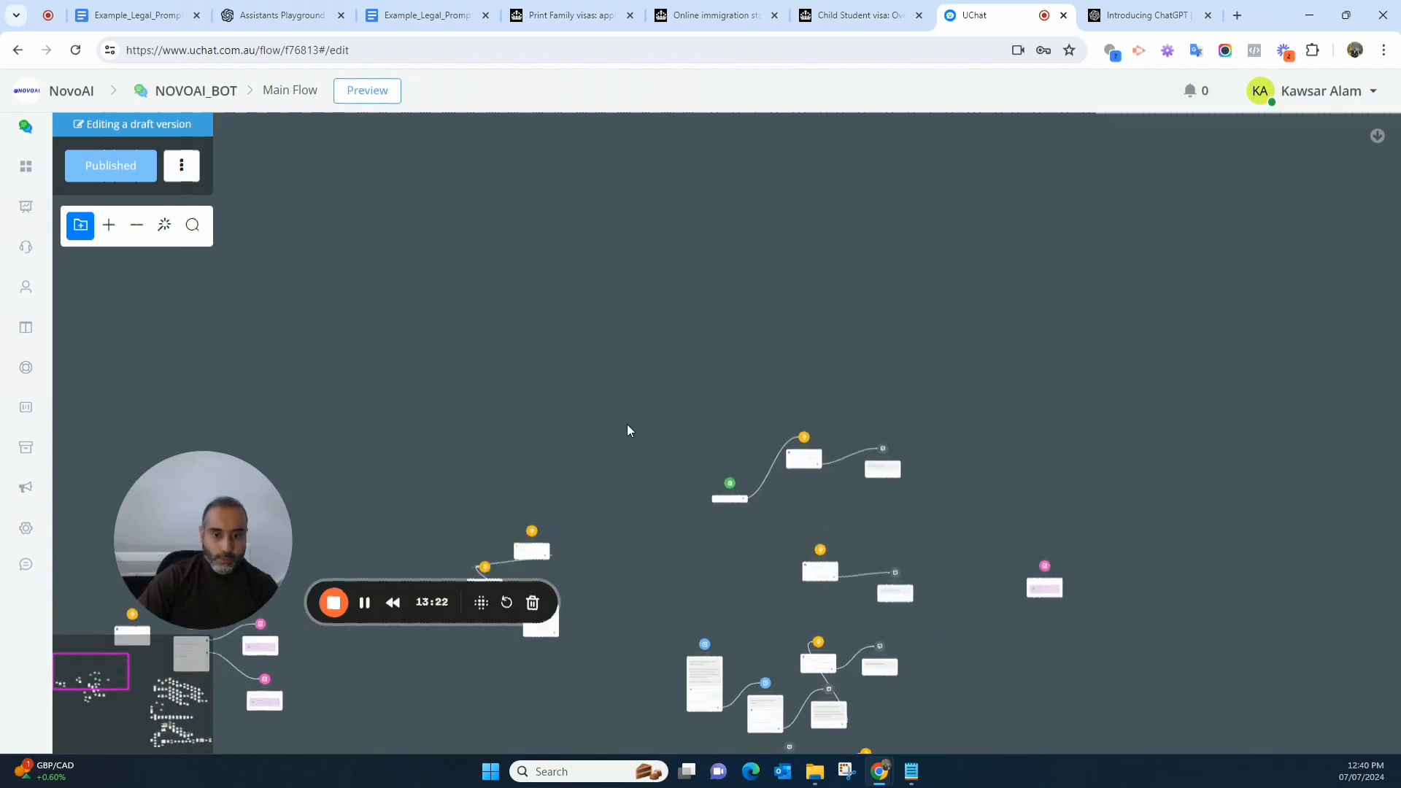
scroll(628, 427, up, 2)
click(574, 302)
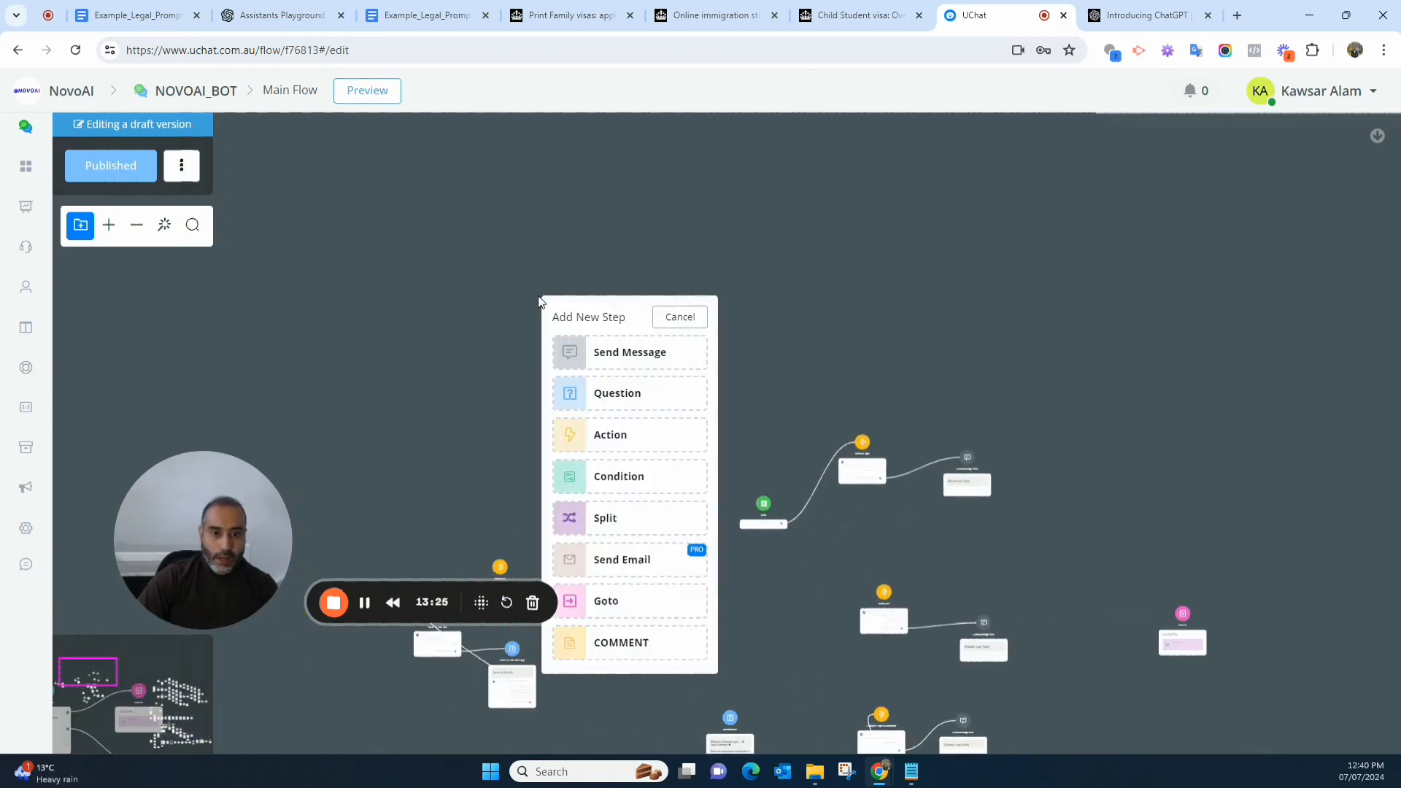
click(610, 435)
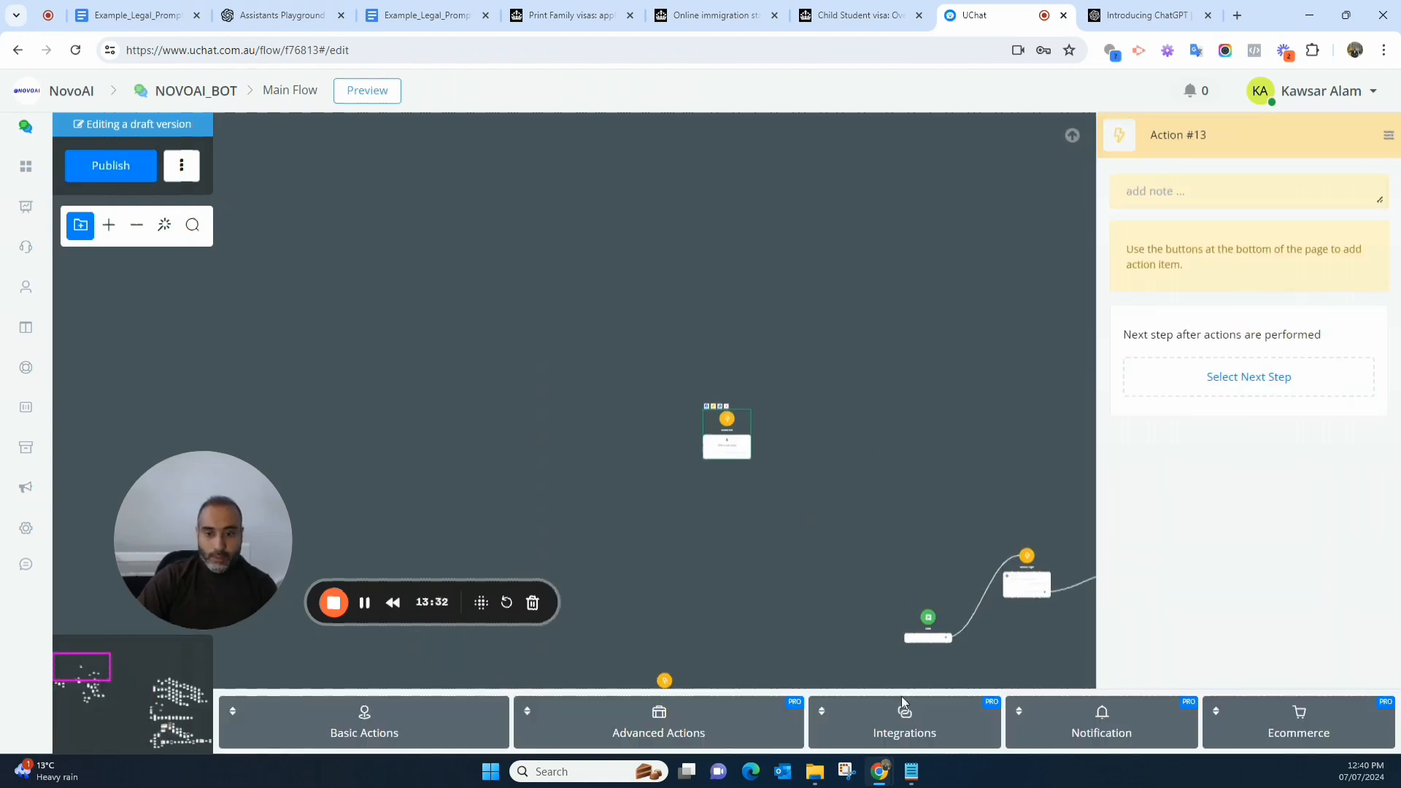
Add the OpenAI integration to the new action step and set its action to Create Assistant Completion
click(907, 728)
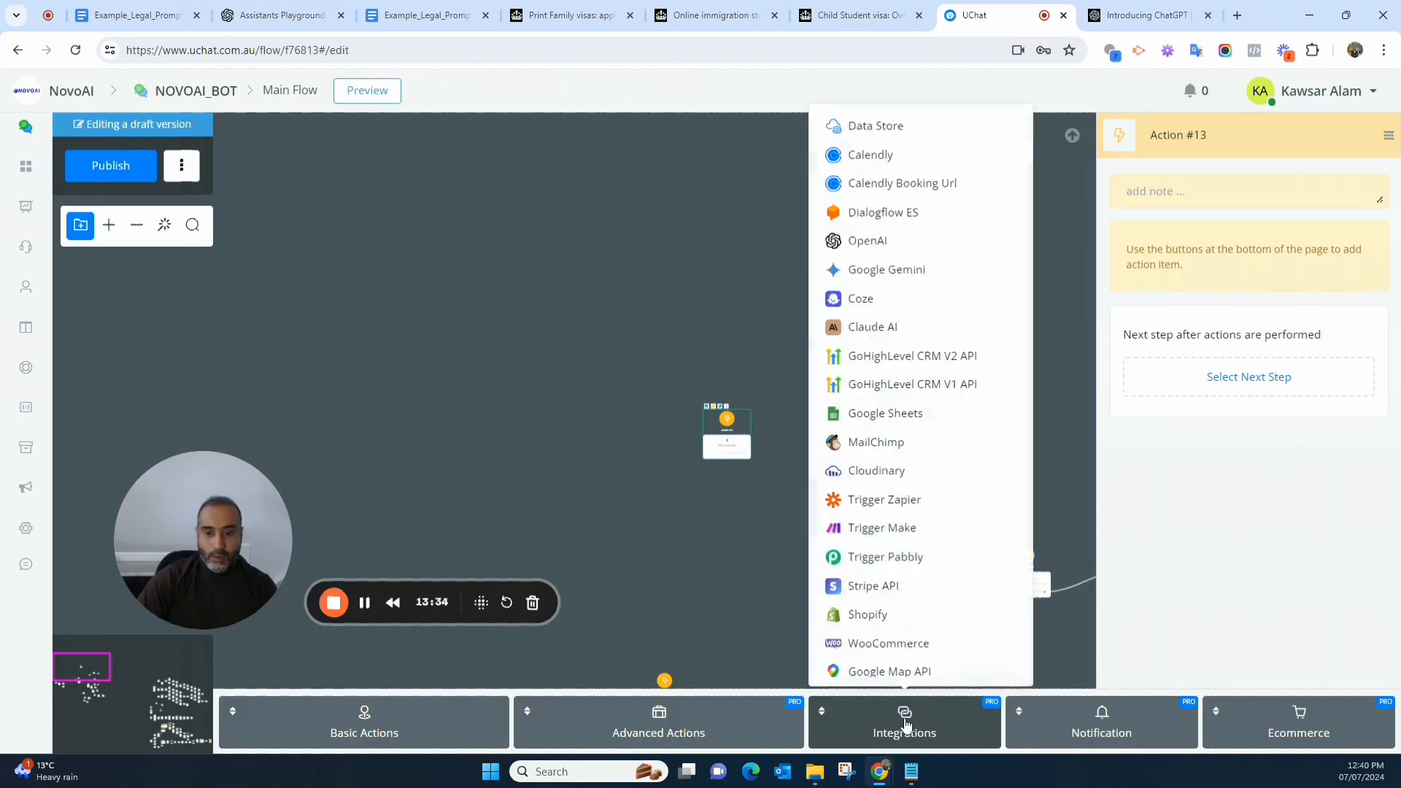
click(876, 245)
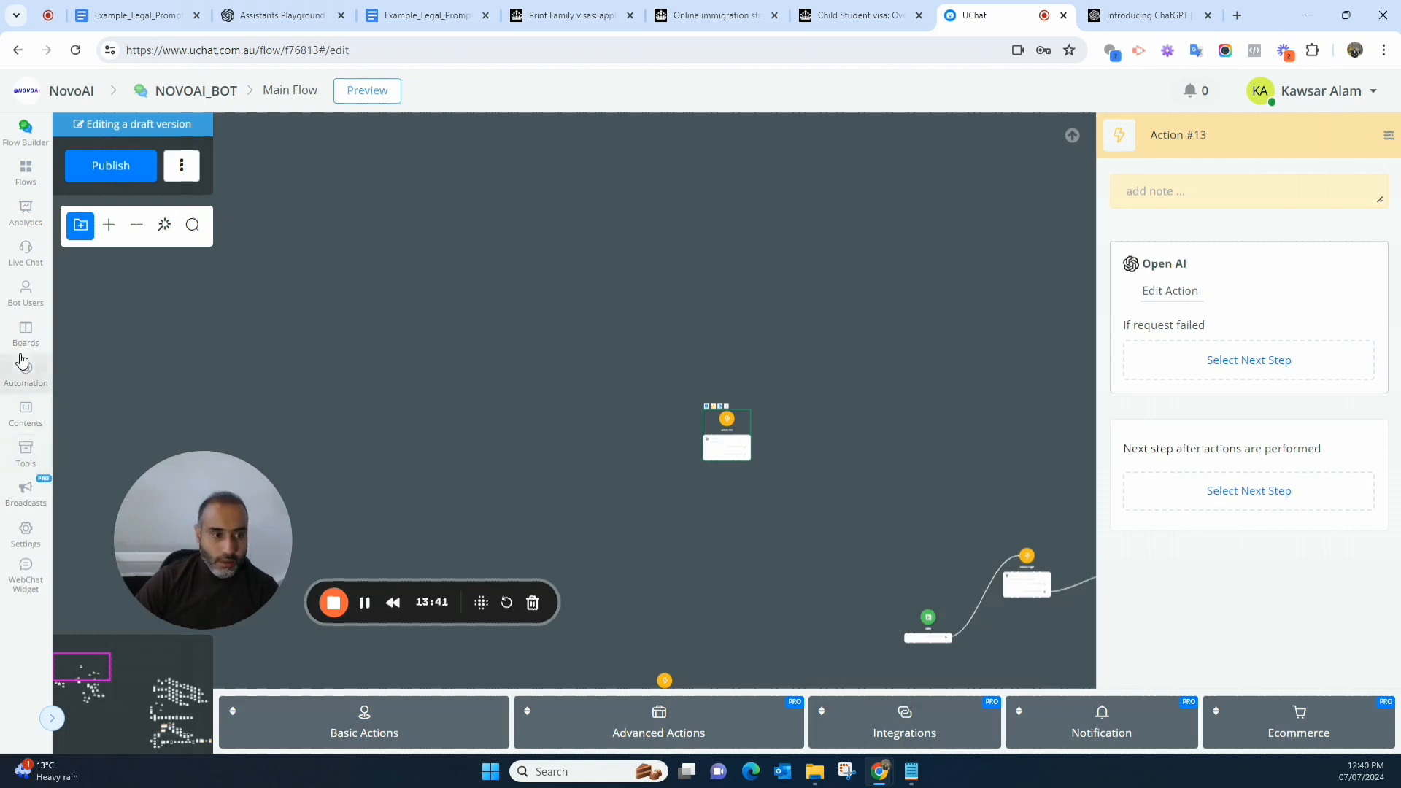
click(1178, 295)
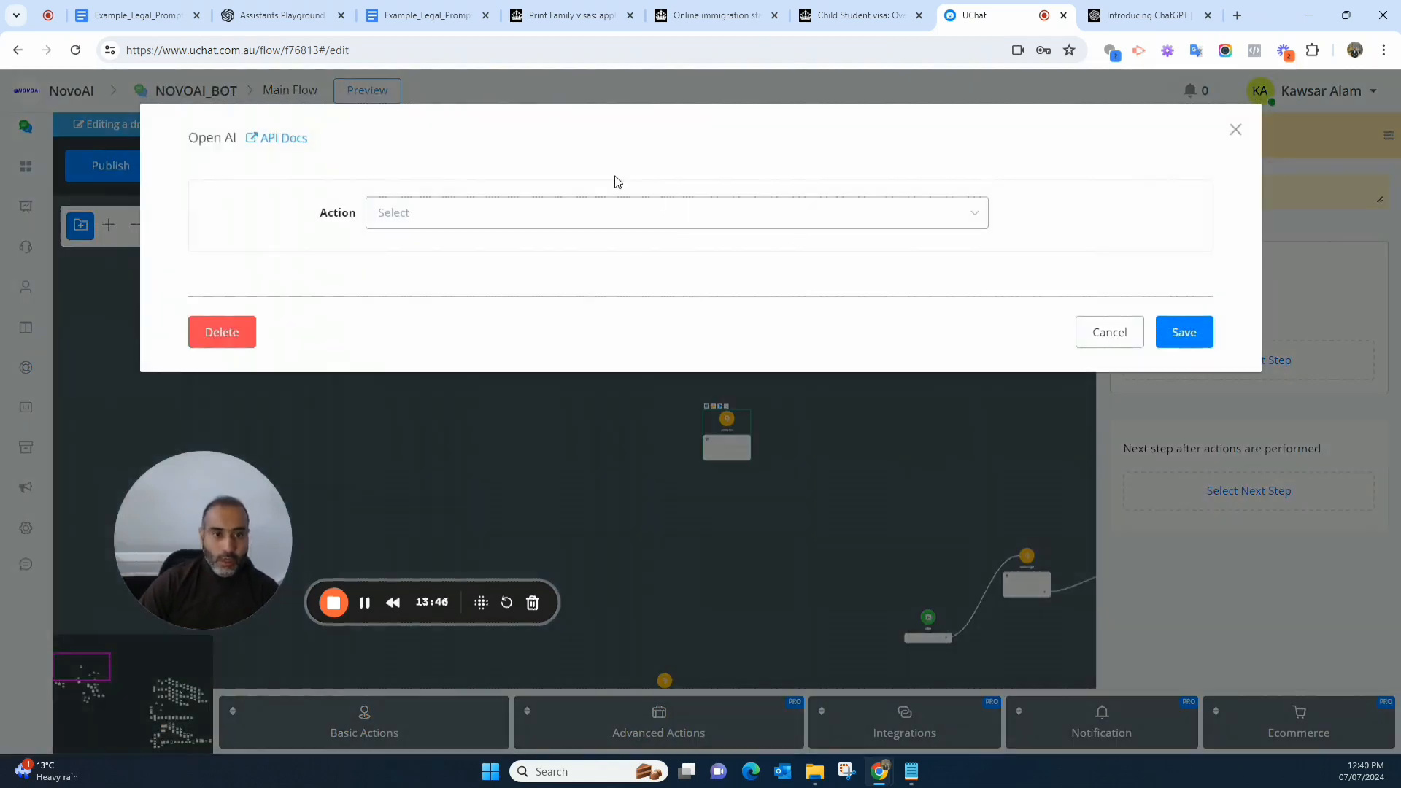
click(603, 214)
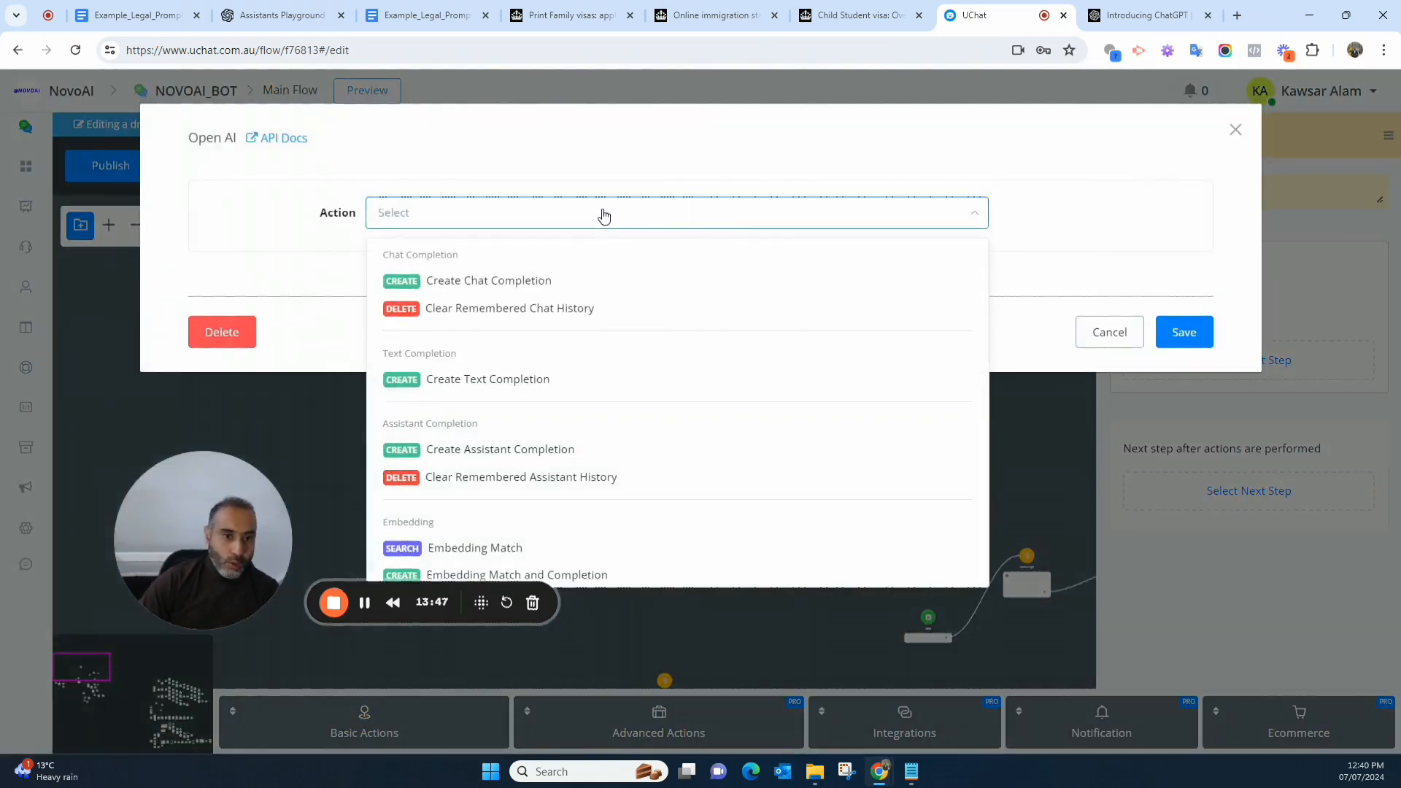
click(554, 451)
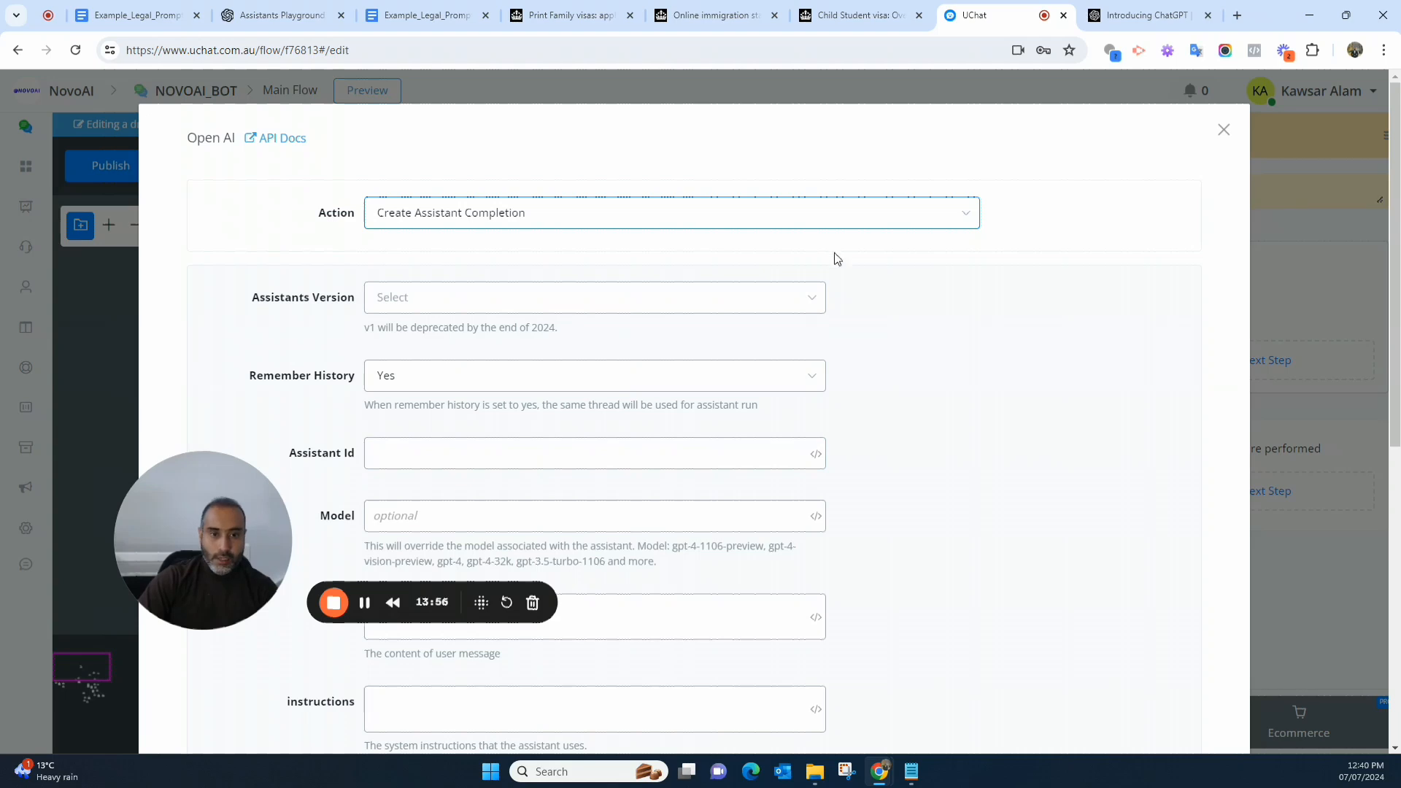
Set the assistants version to v2 and keep Remember History at Yes
scroll(889, 290, down, 1)
click(516, 218)
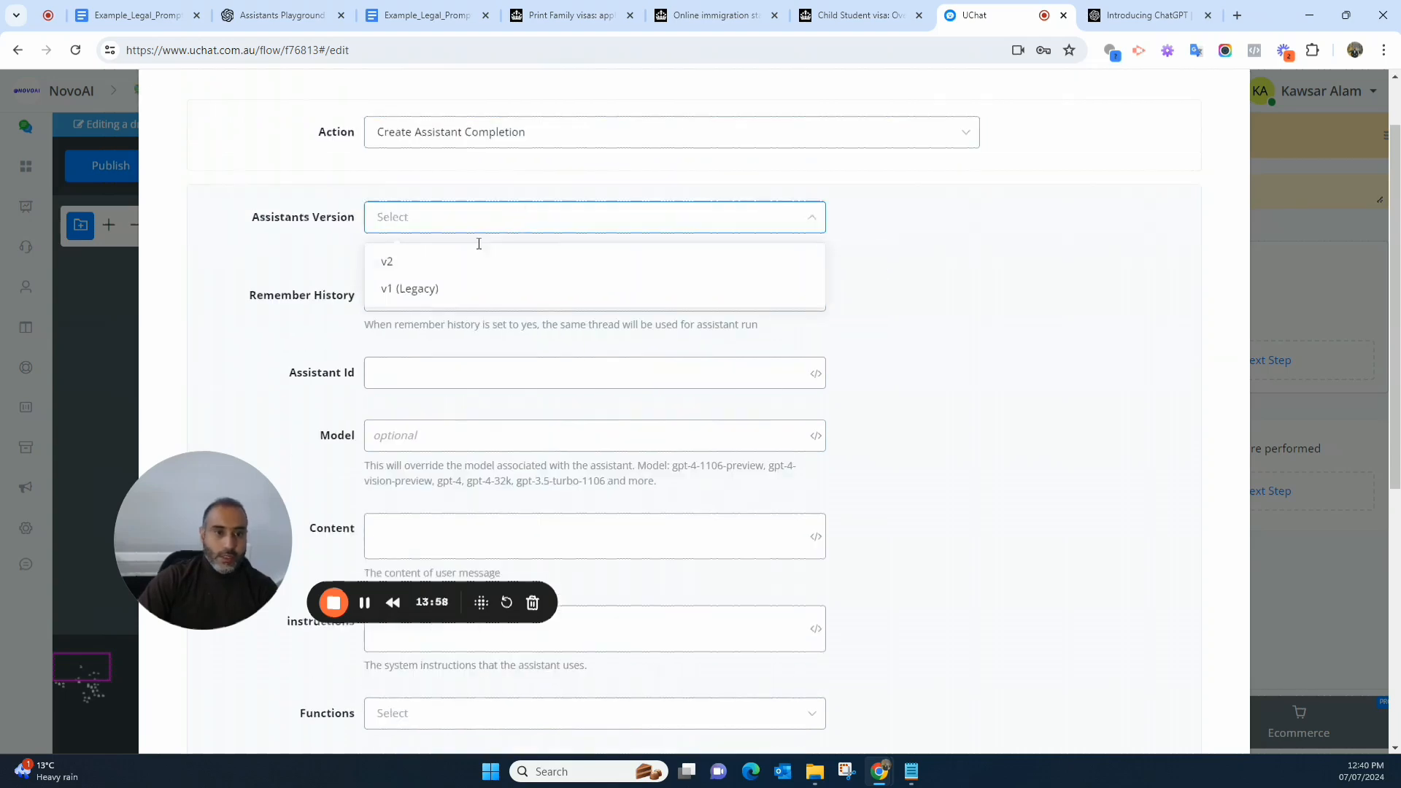
click(469, 262)
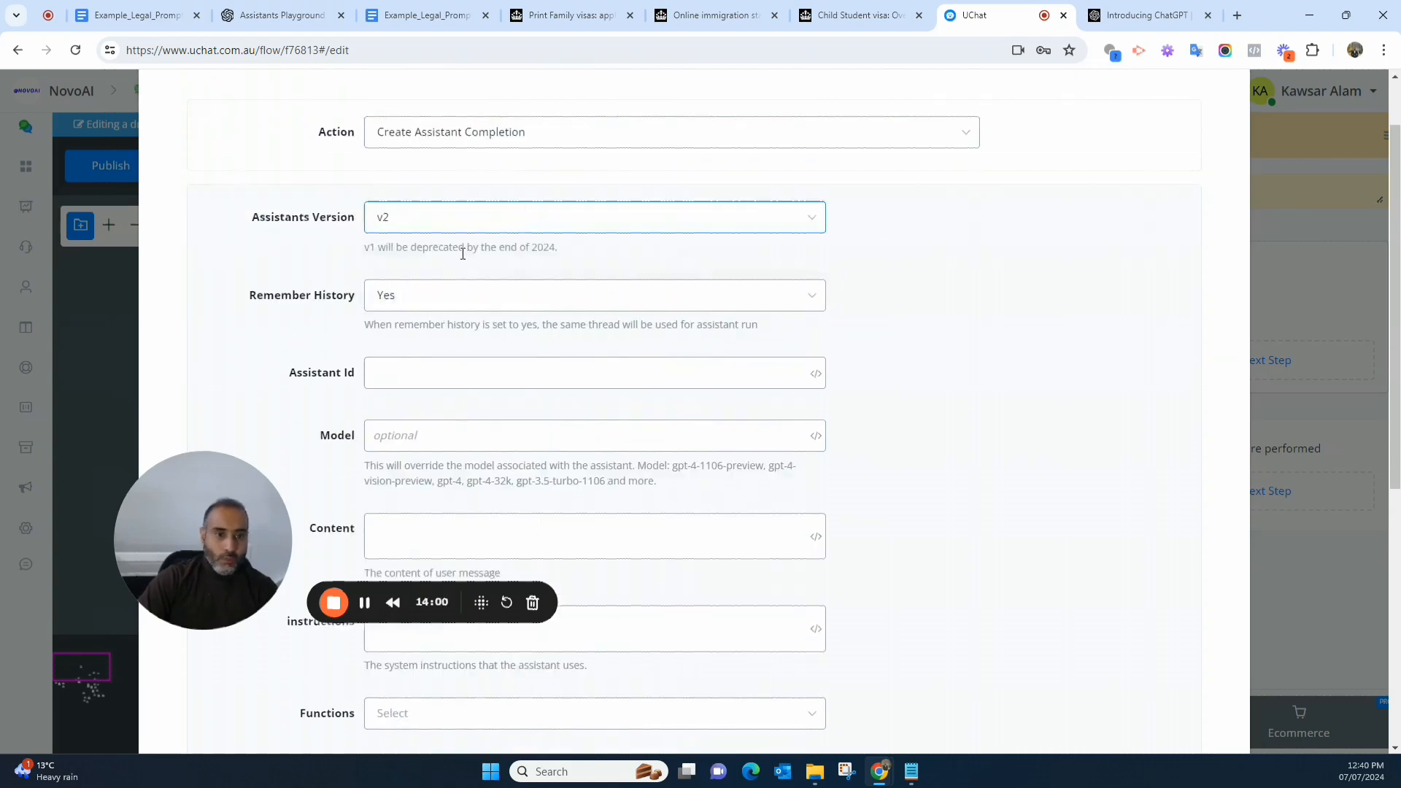
click(442, 302)
click(443, 303)
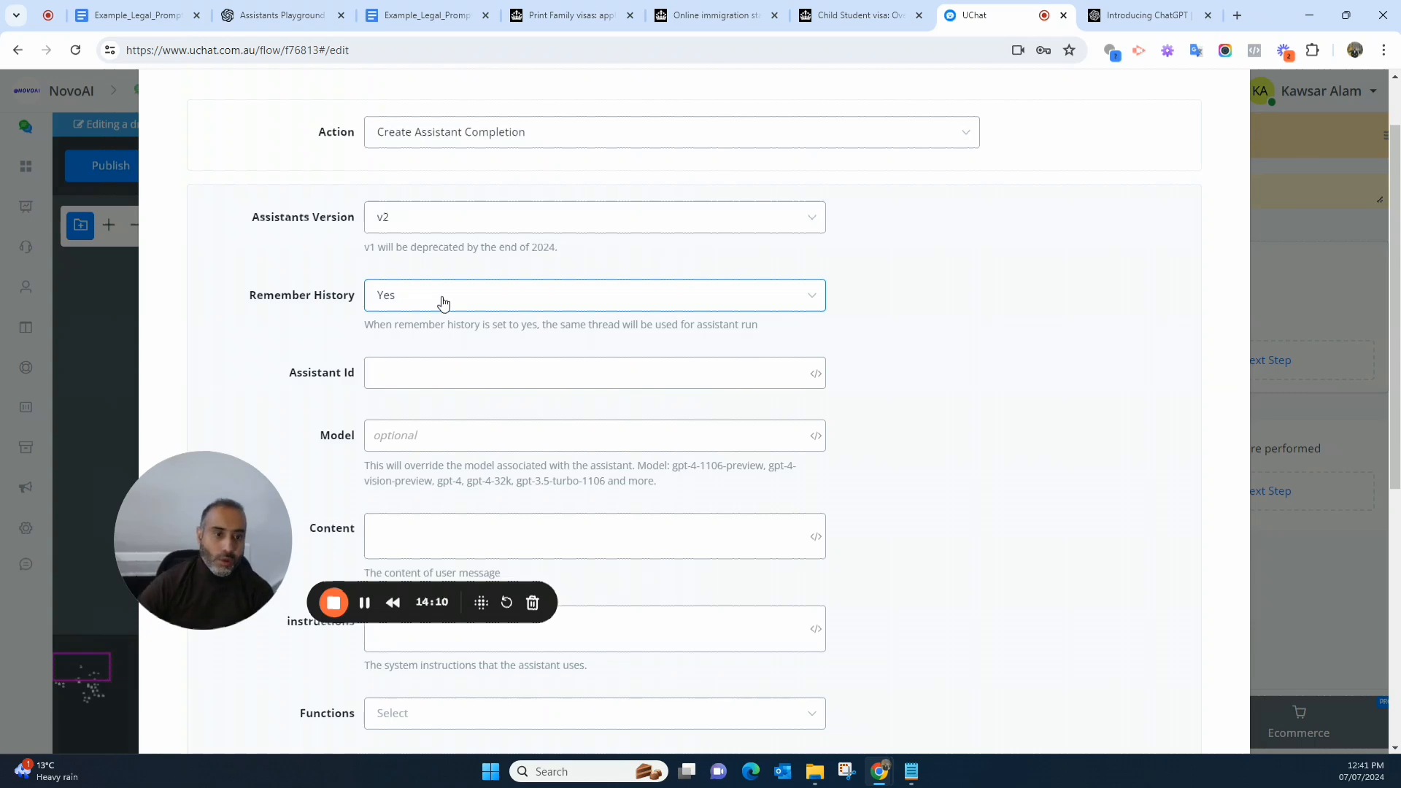
Copy the NovoXLegal assistant's ID from the OpenAI playground and paste it as the Assistant Id in UChat's OpenAI action
click(480, 378)
click(480, 378)
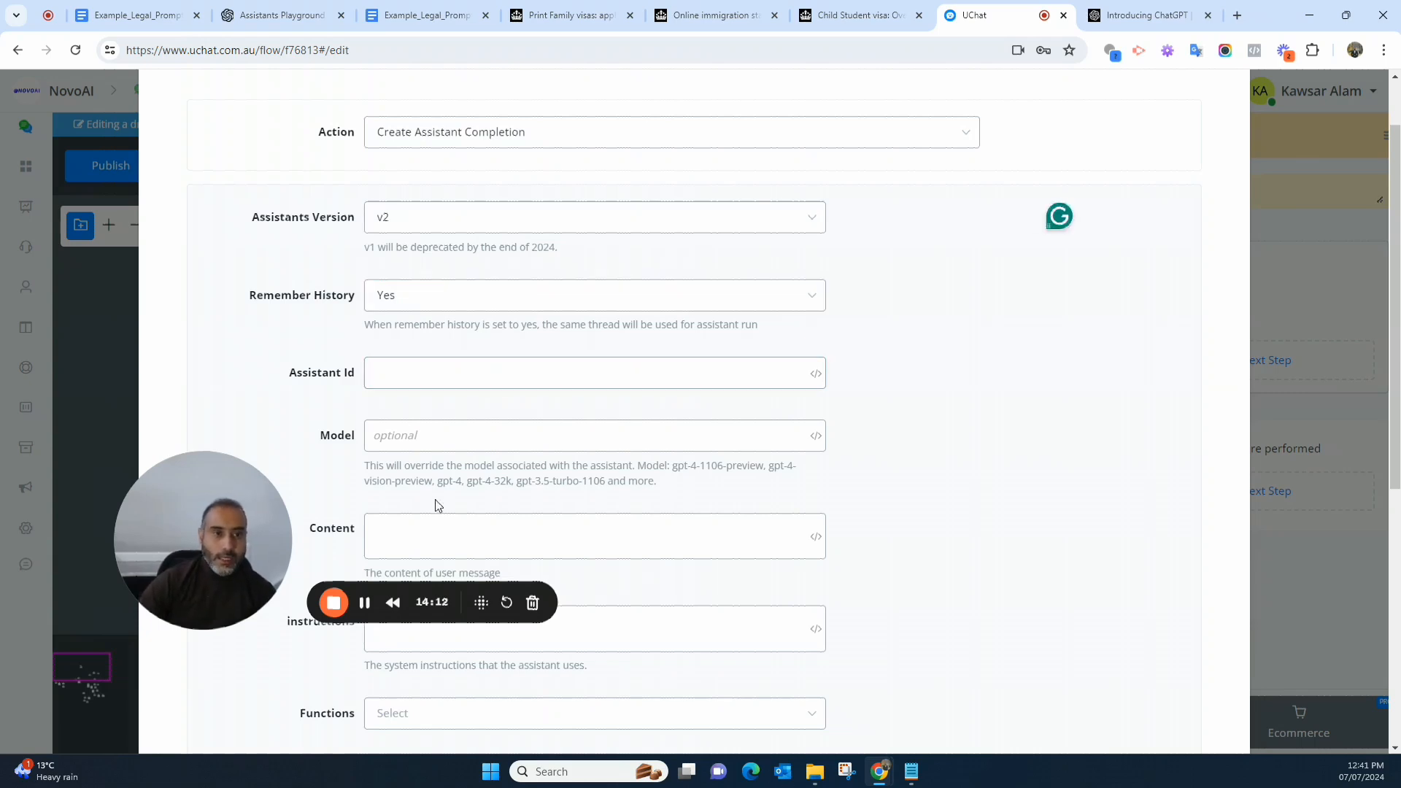
click(281, 15)
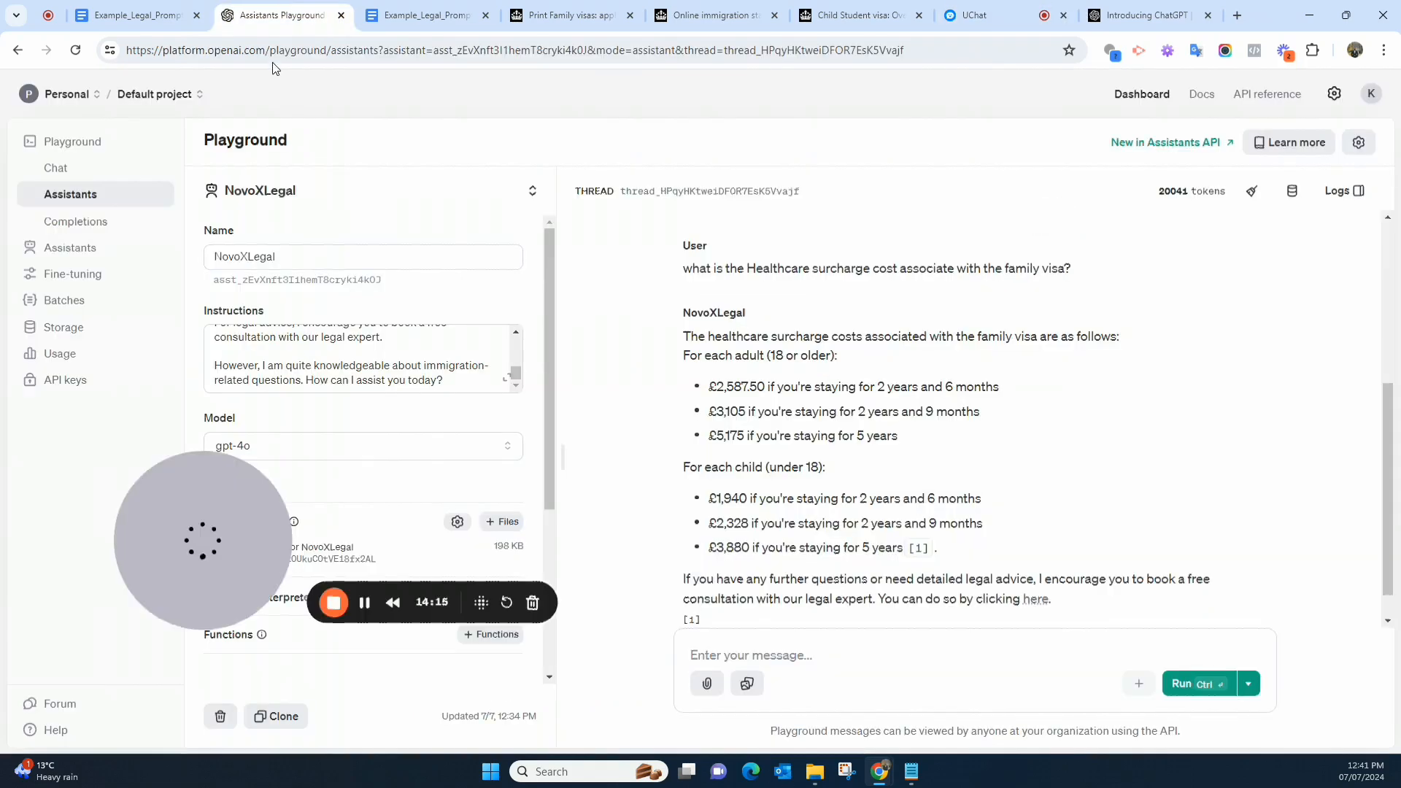
drag(175, 504, 206, 534)
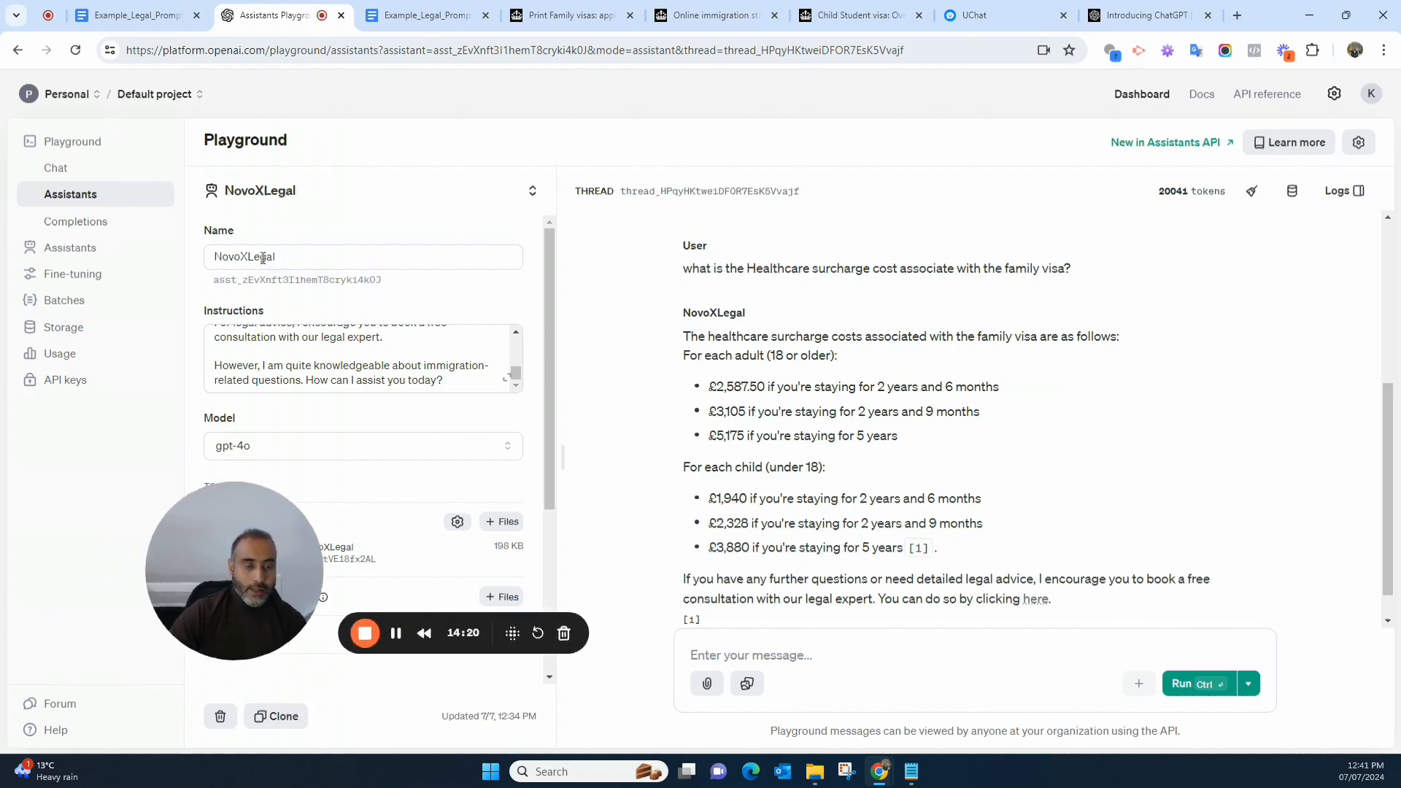
click(322, 287)
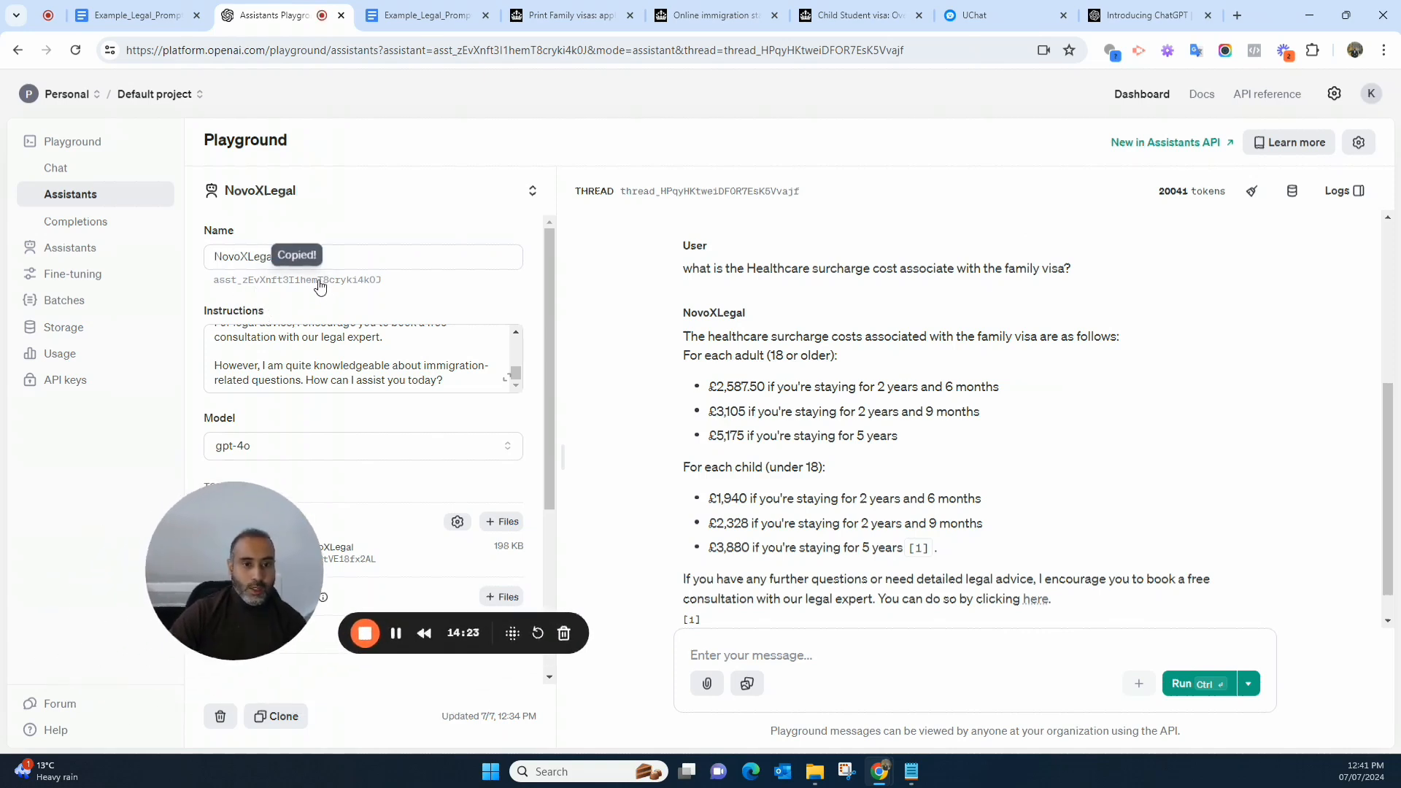
click(981, 18)
click(411, 373)
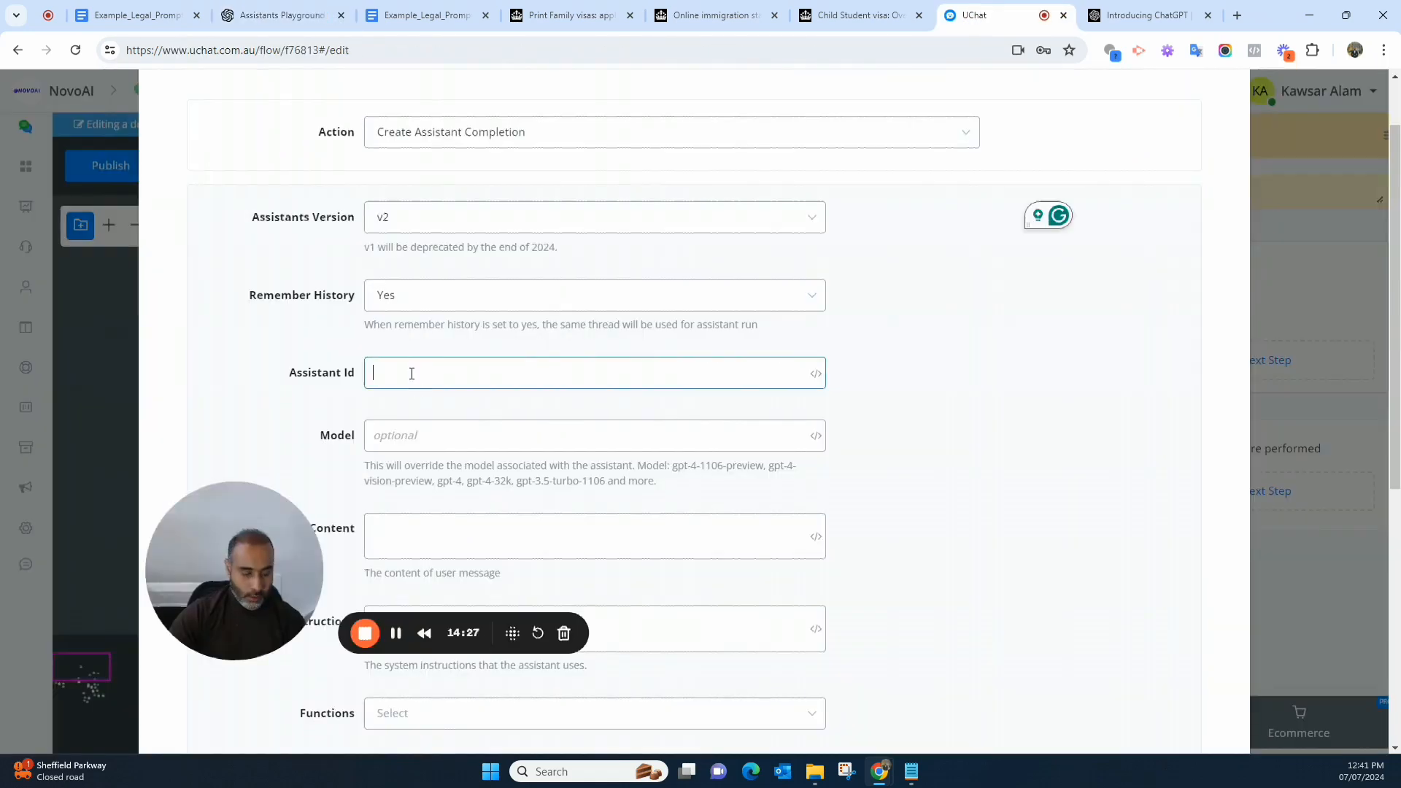
key(ctrl+v)
click(926, 400)
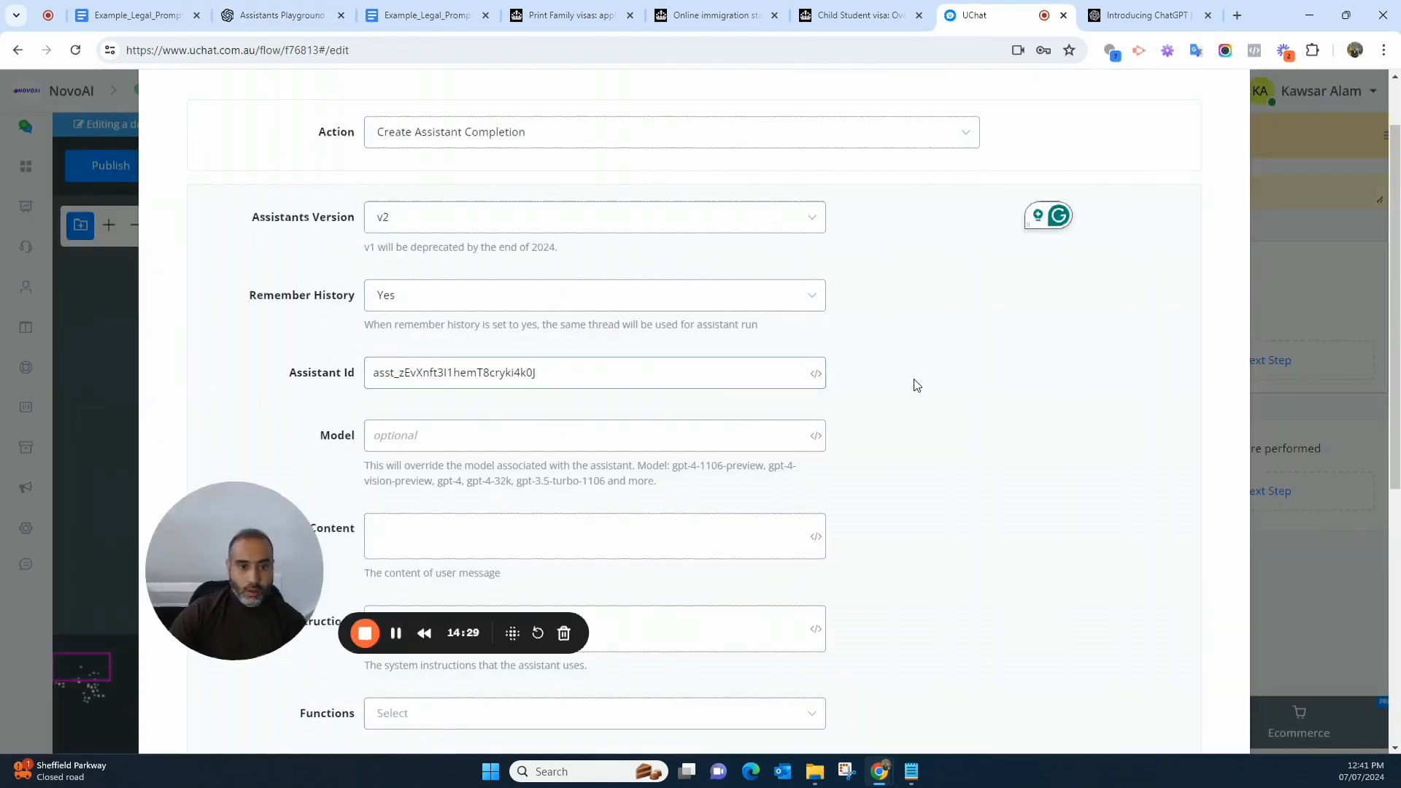
Check the NovoXLegal assistant's model in the OpenAI playground and set the UChat action's content to the Last Text Input variable
scroll(620, 394, down, 2)
click(495, 283)
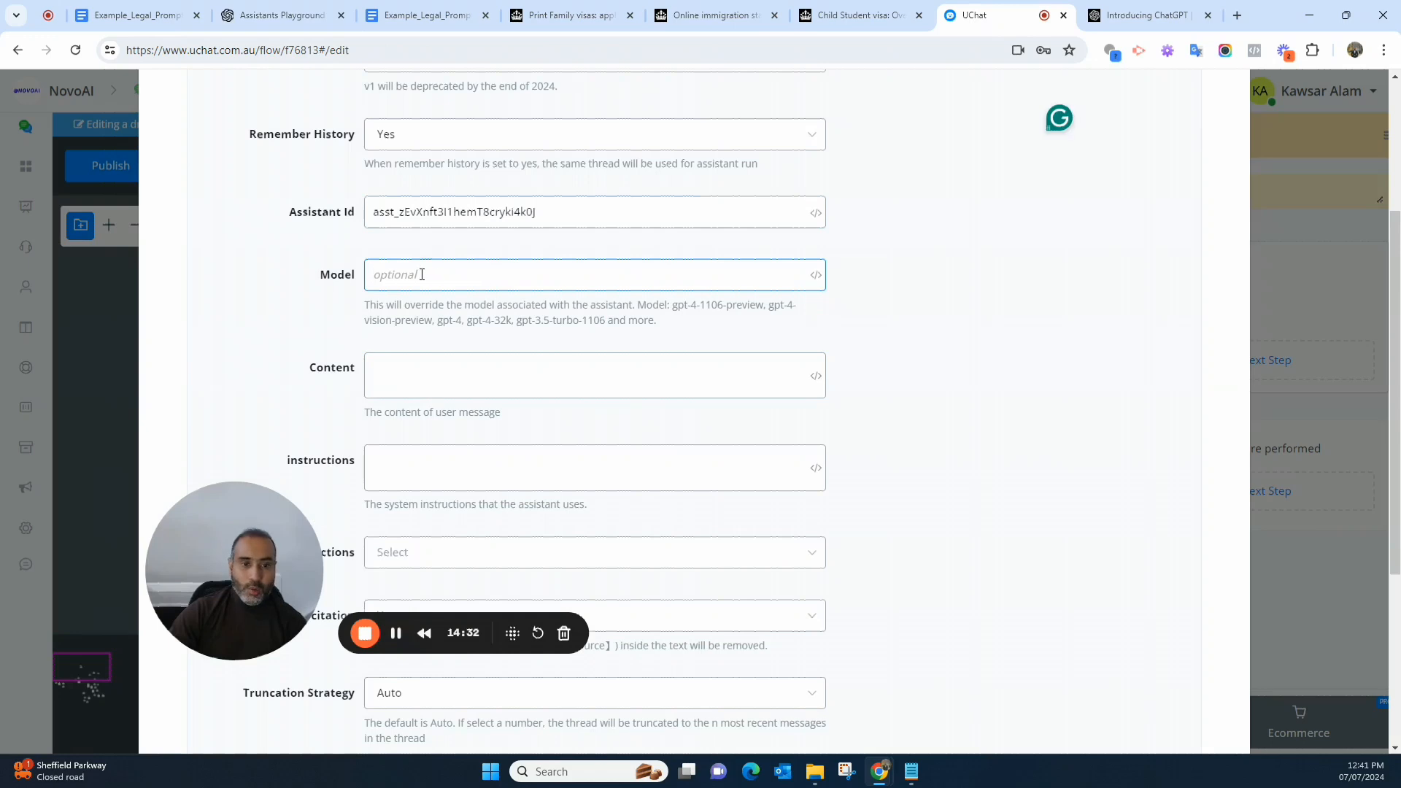
click(277, 16)
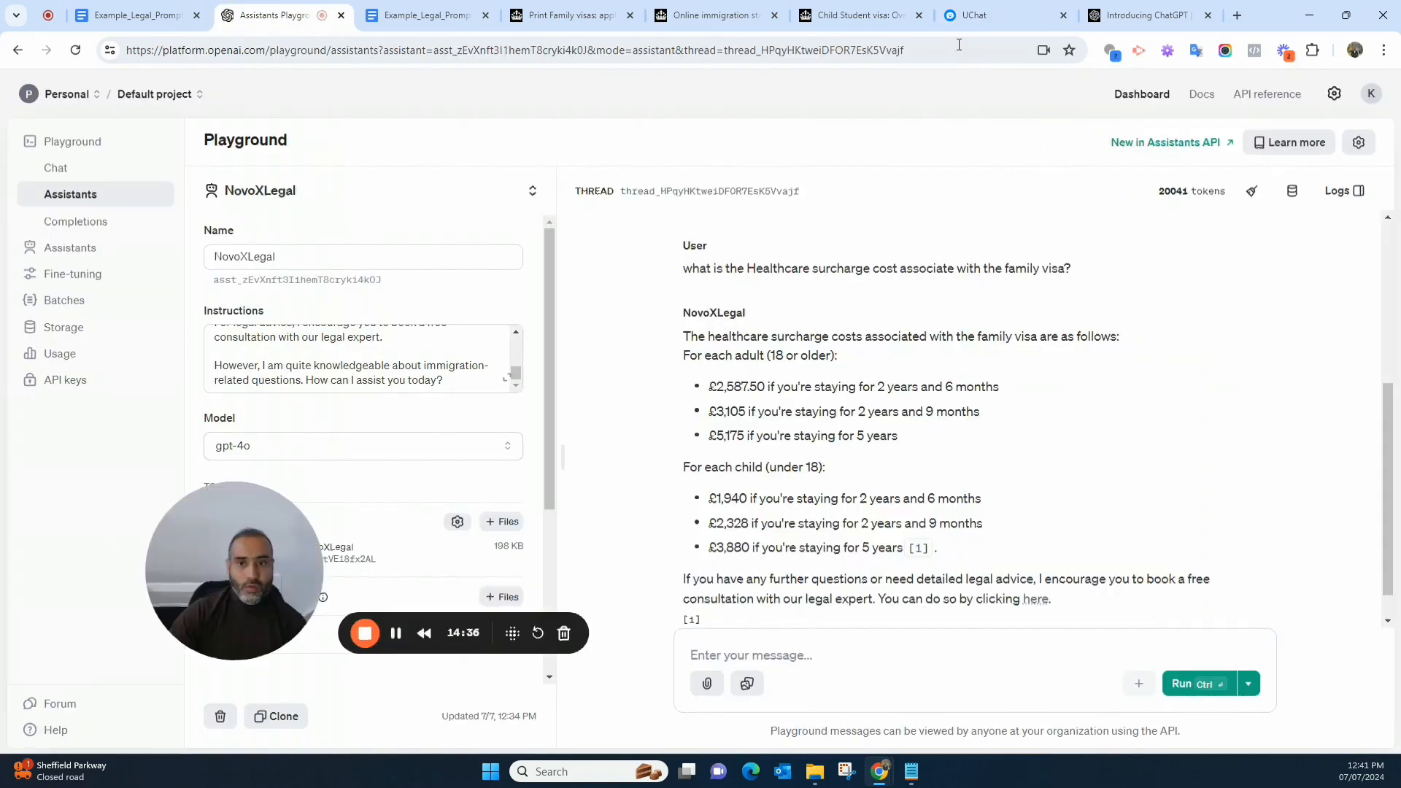
click(978, 15)
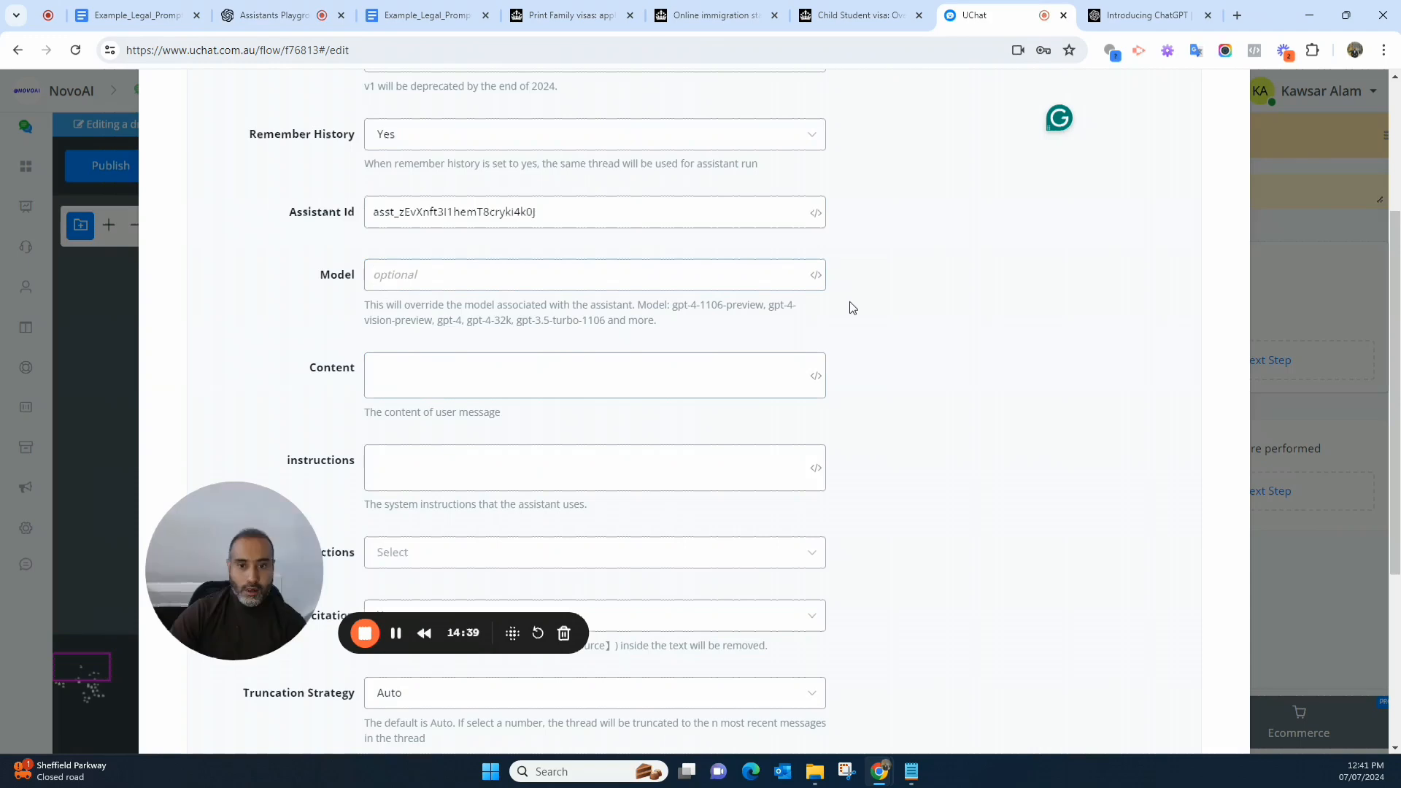
click(447, 382)
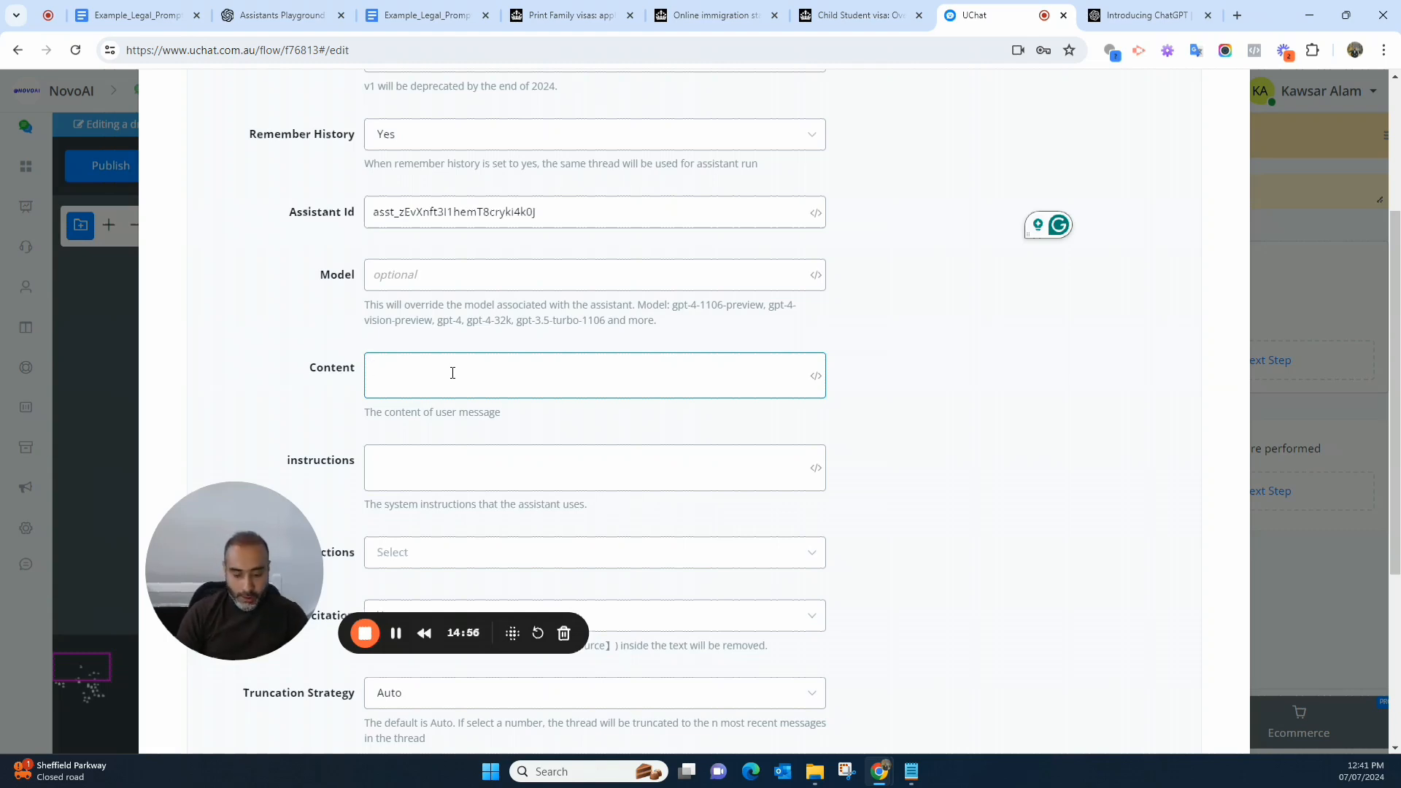
text({{)
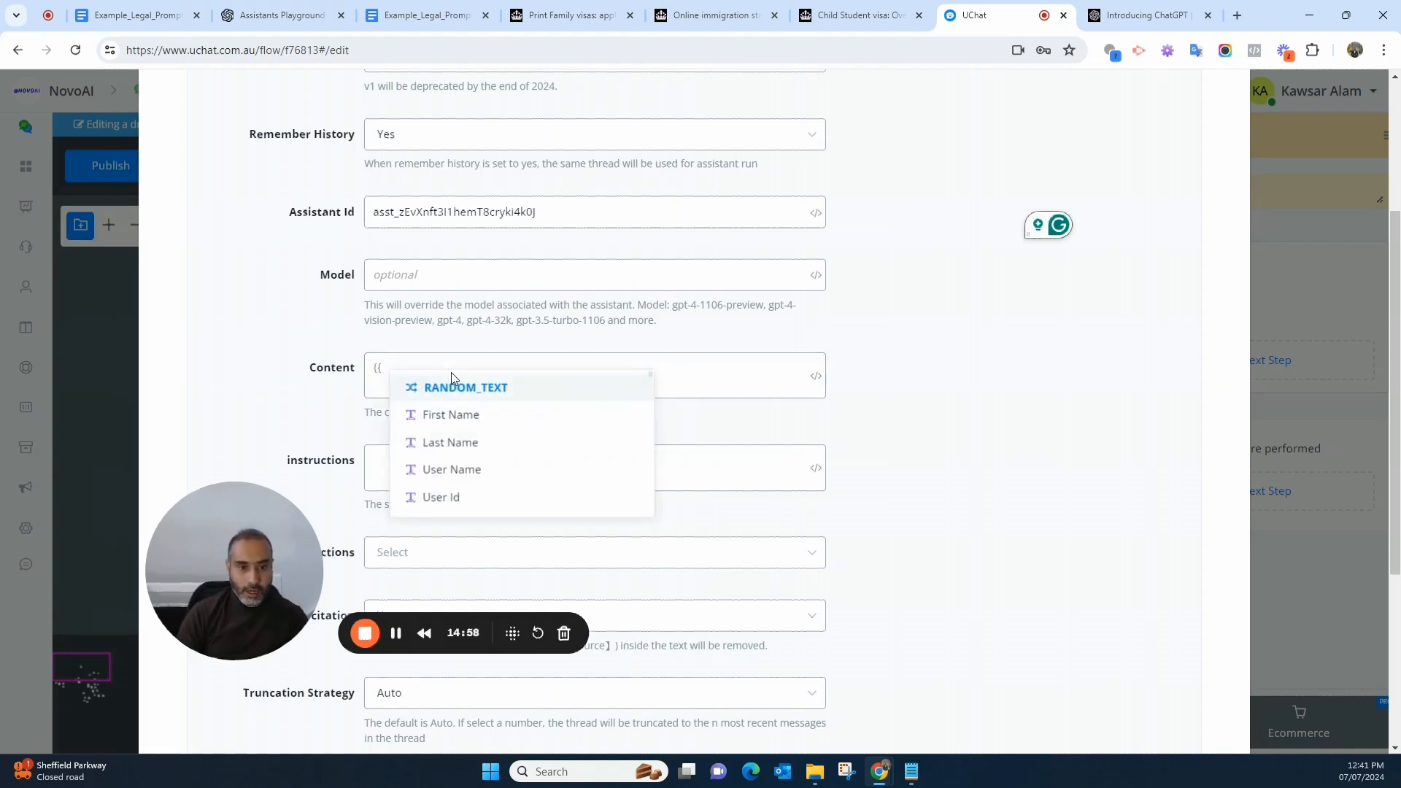
text(las)
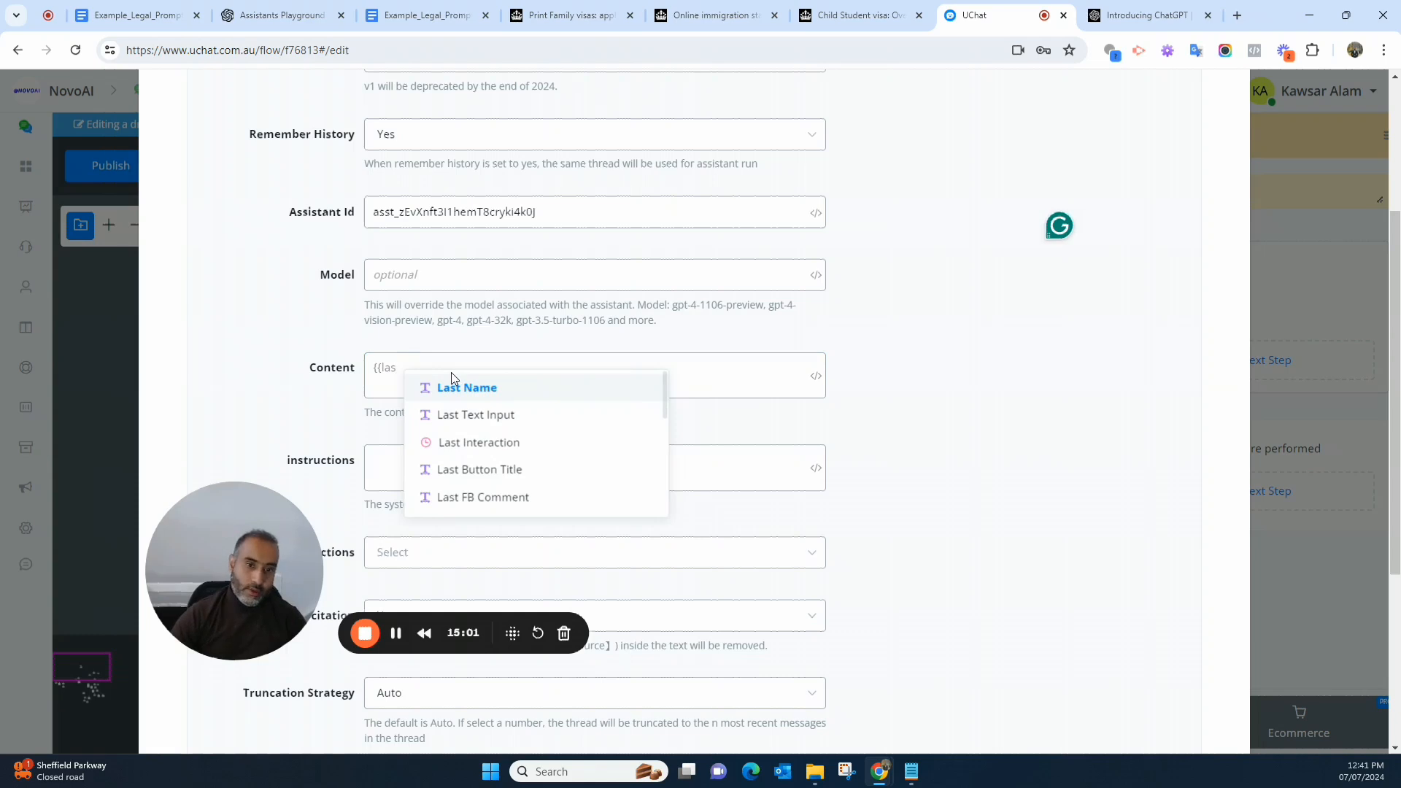
click(470, 414)
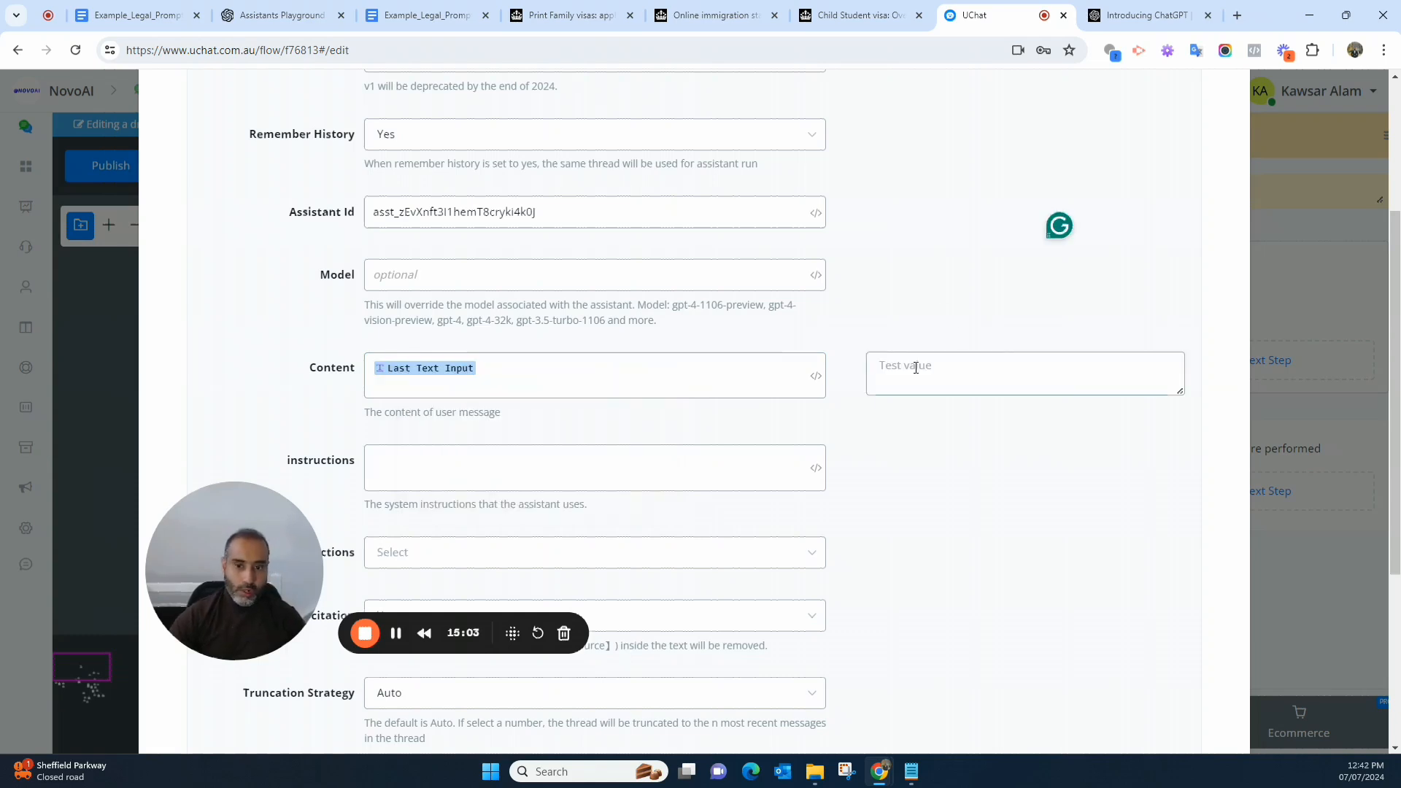
Look through the functions available for the assistant completion without selecting any
scroll(563, 397, down, 3)
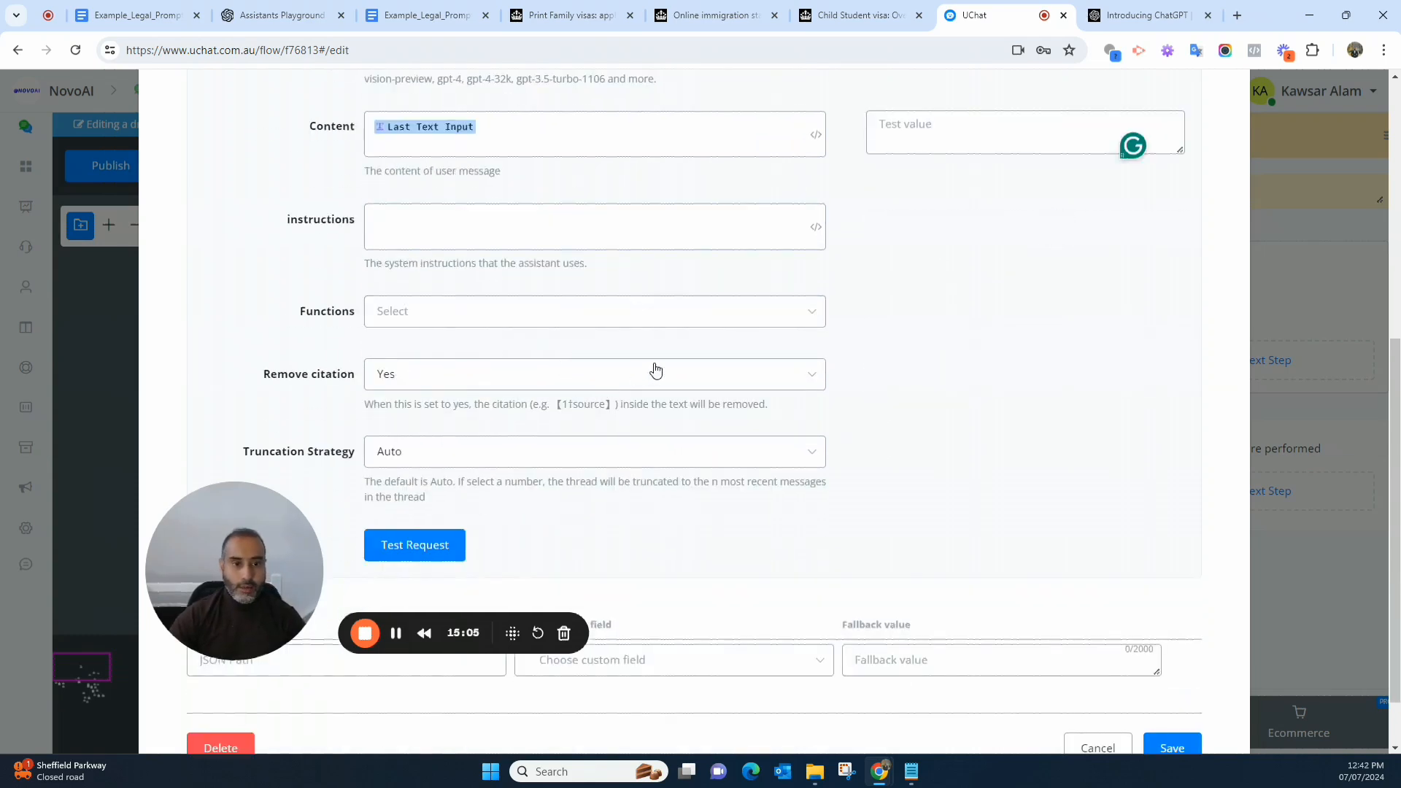
click(606, 314)
click(606, 314)
click(744, 321)
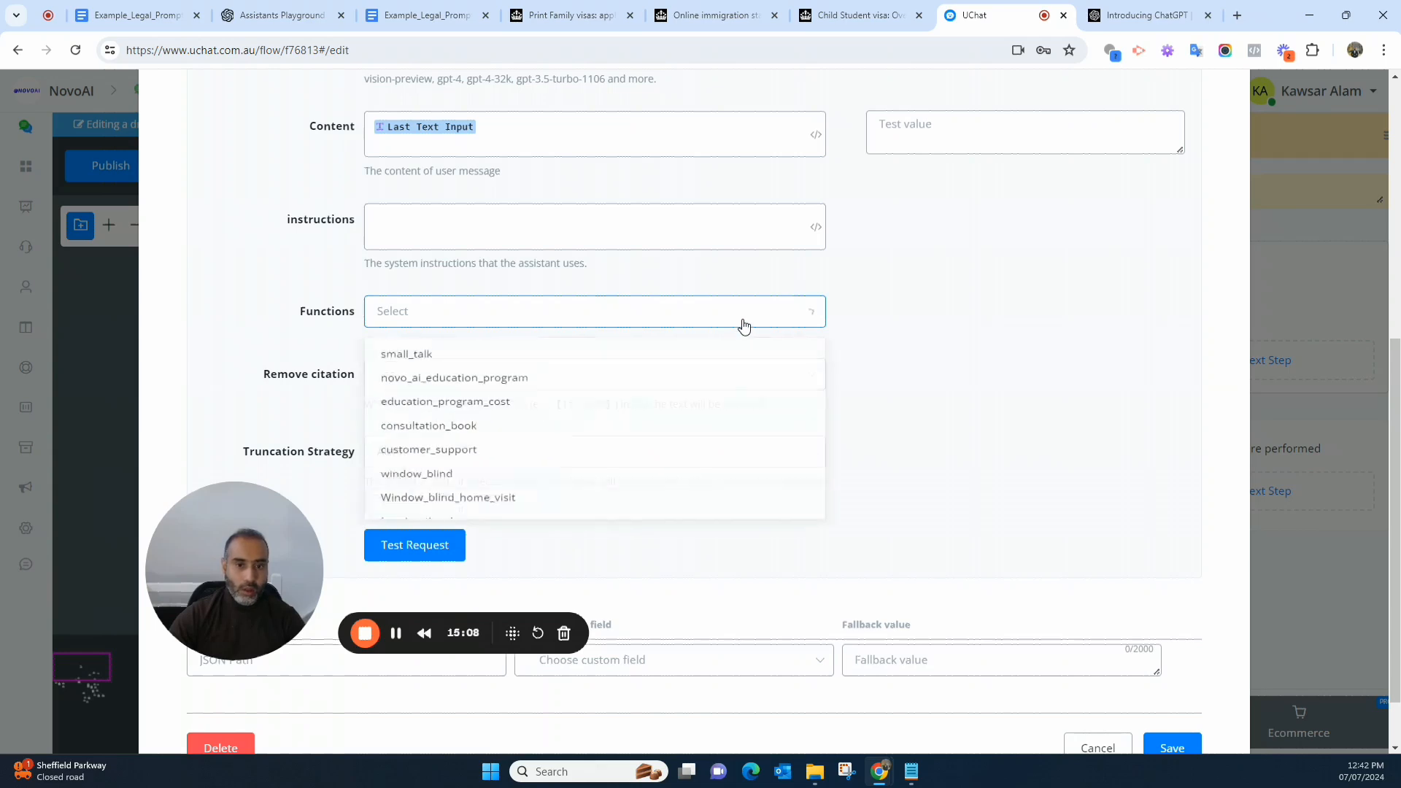
scroll(710, 431, down, 2)
scroll(657, 438, up, 2)
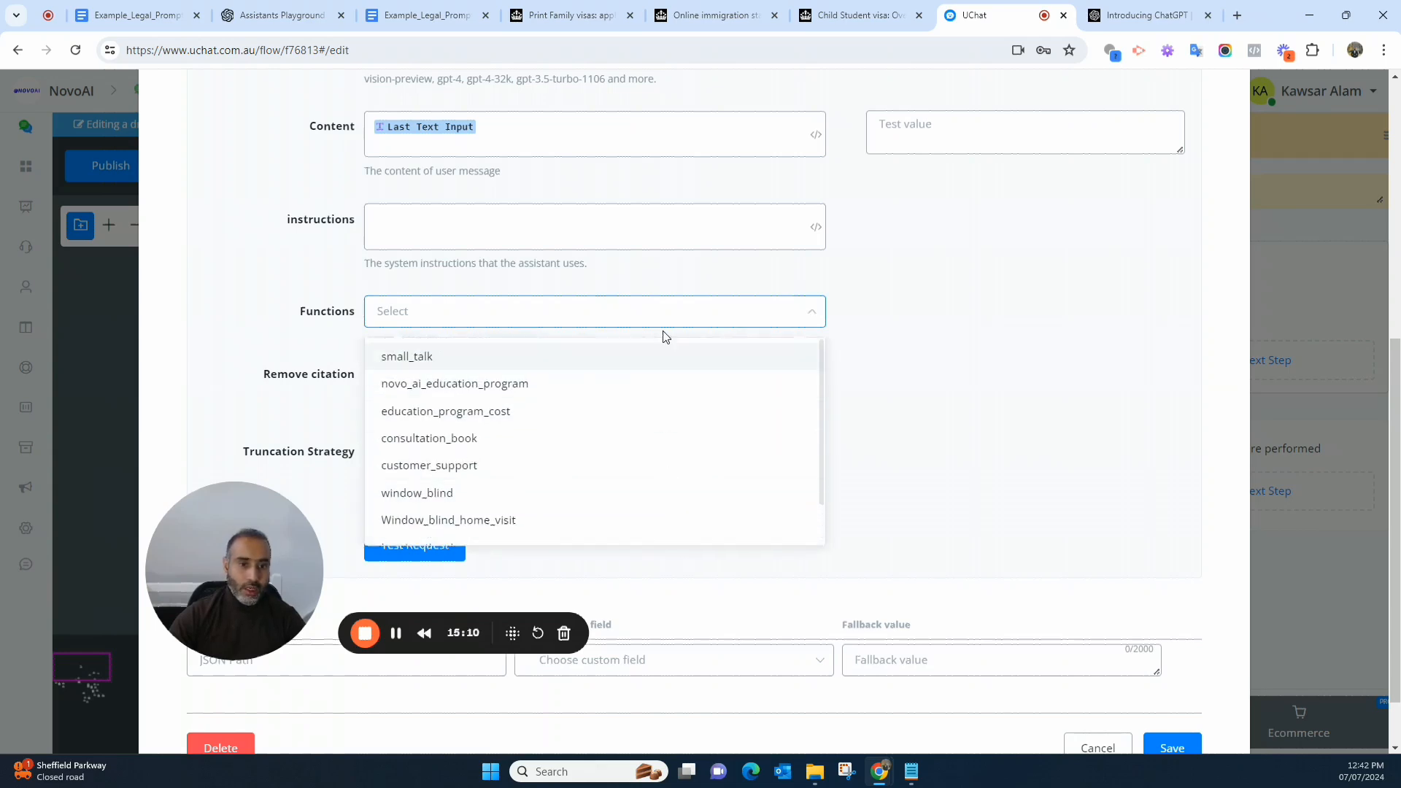
click(885, 316)
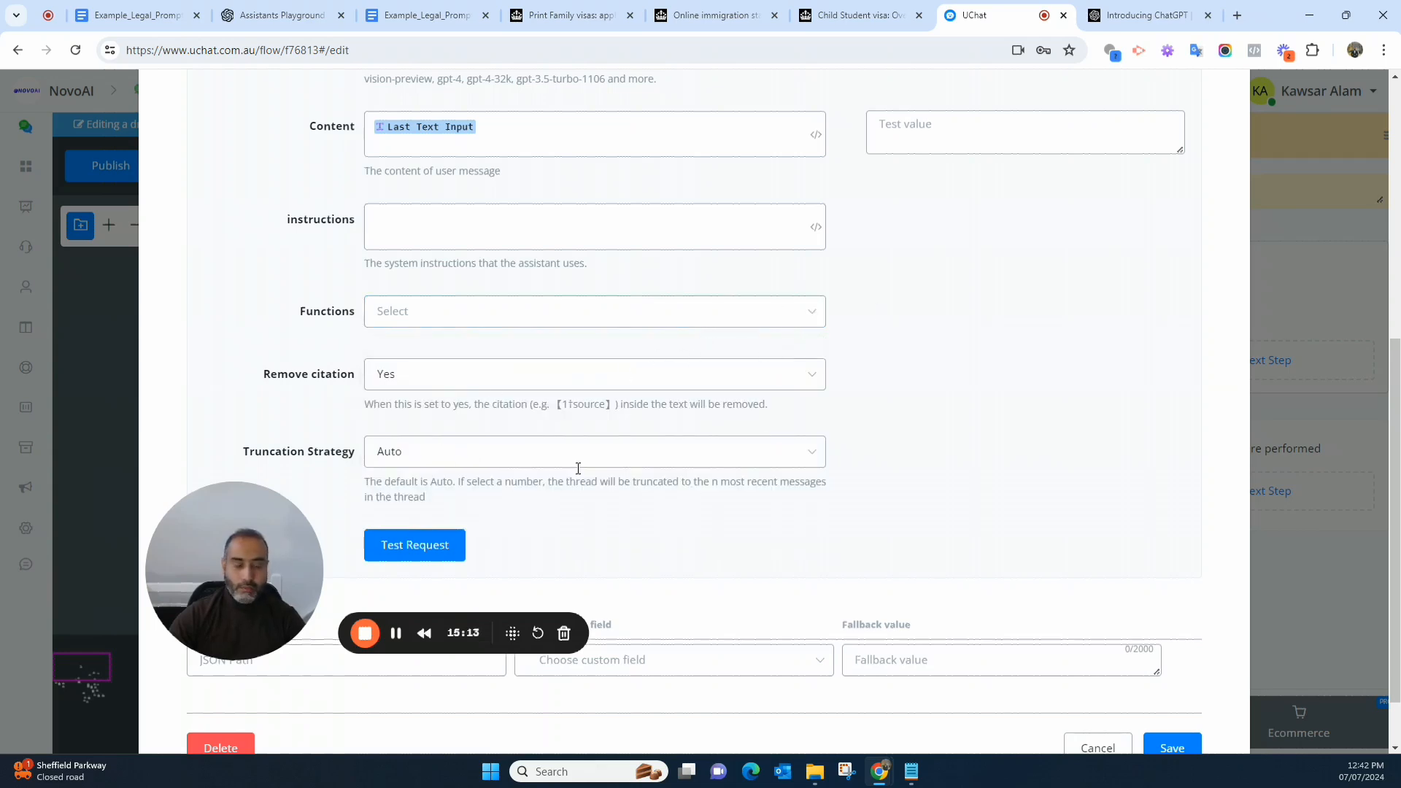
Enter "what are the fees for applying child student visa?" as the test value for the content
drag(229, 501, 211, 227)
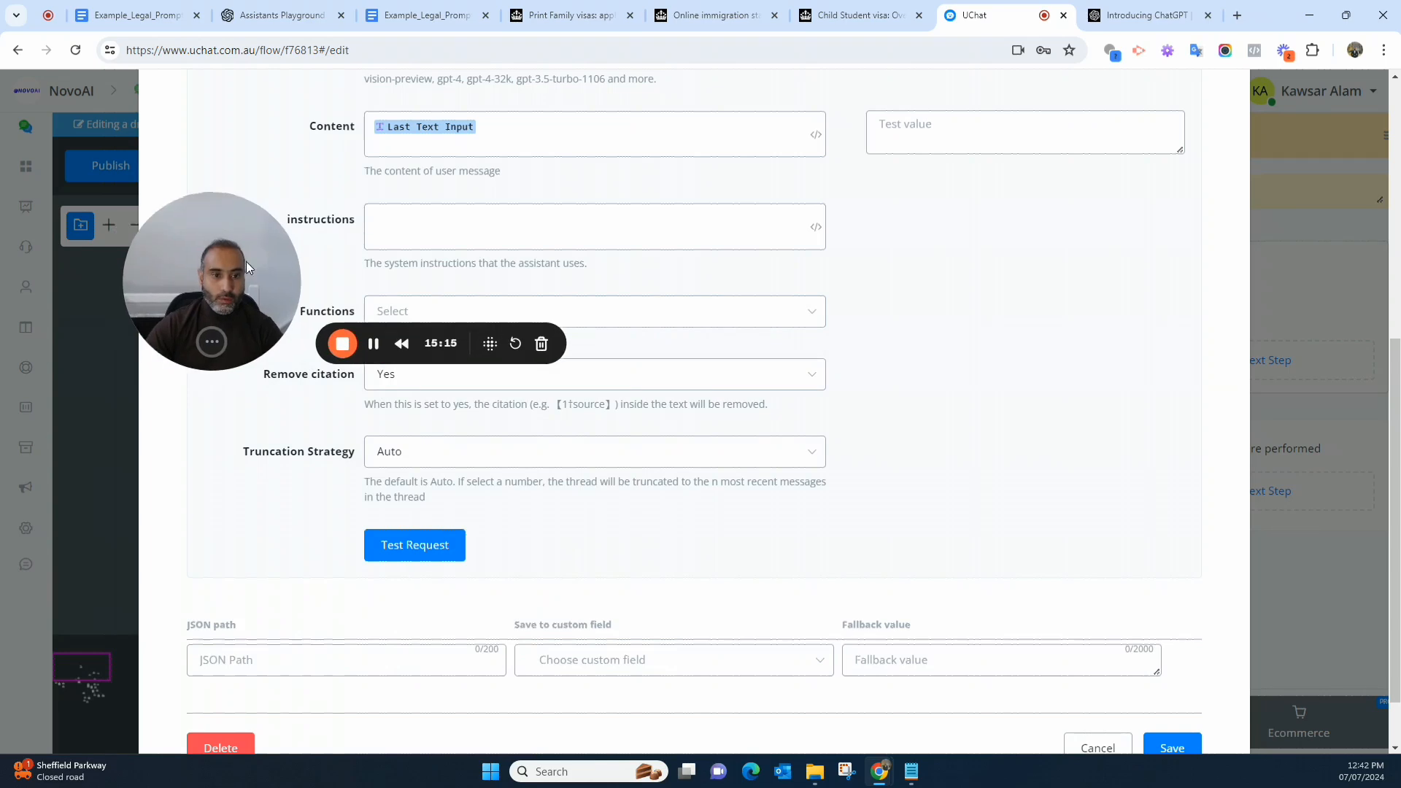
scroll(985, 252, up, 3)
scroll(956, 250, down, 2)
scroll(952, 249, up, 3)
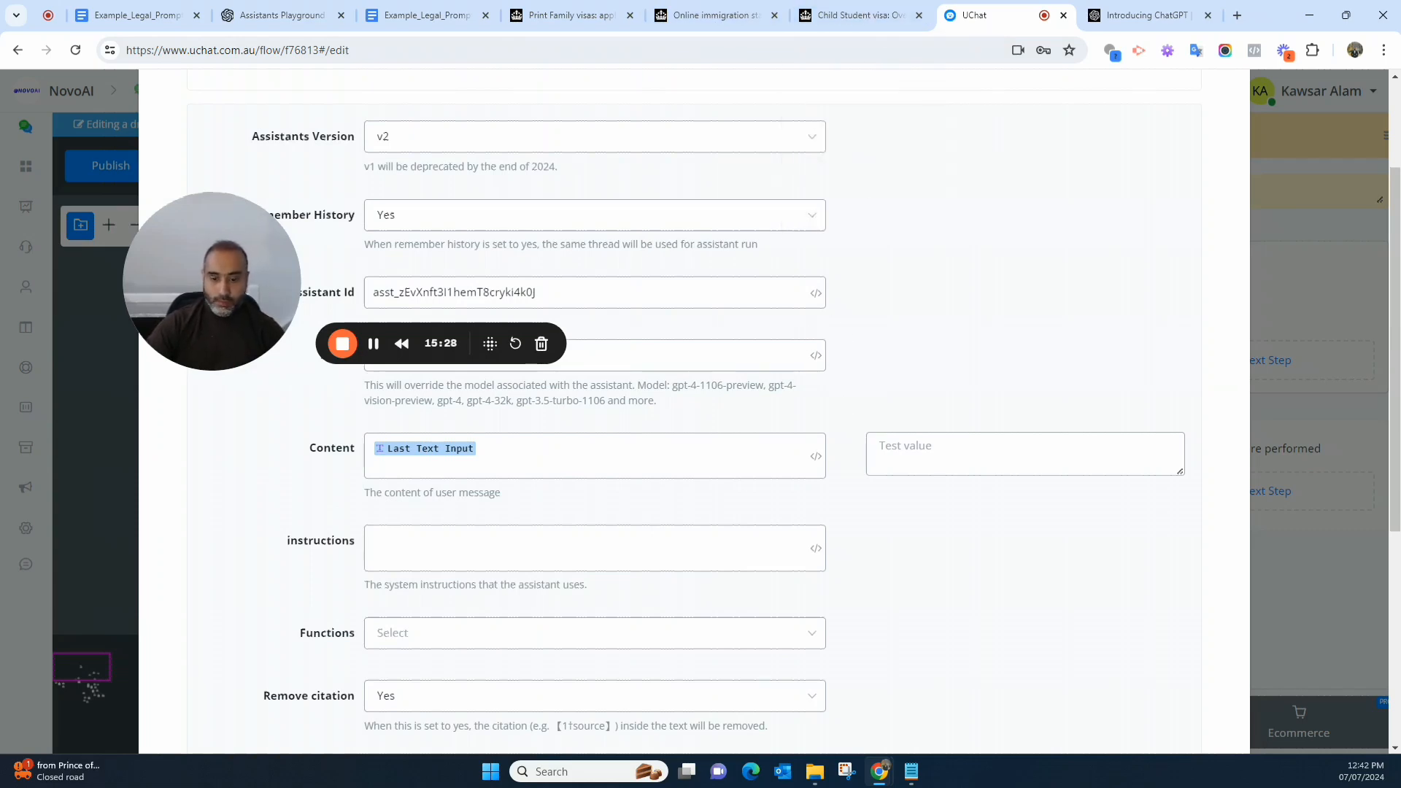
click(922, 441)
text(aha)
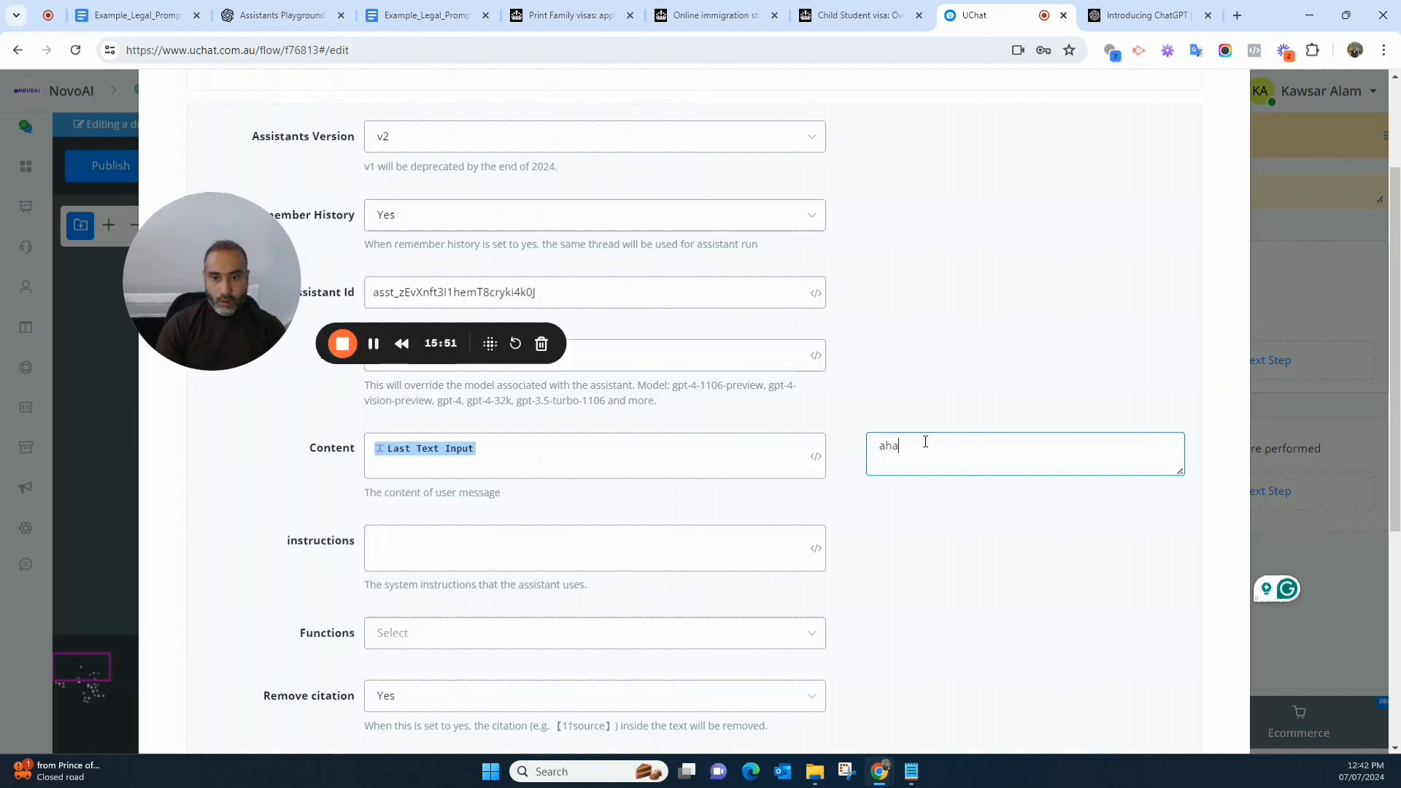
text(what are the fees for applying child student visa?)
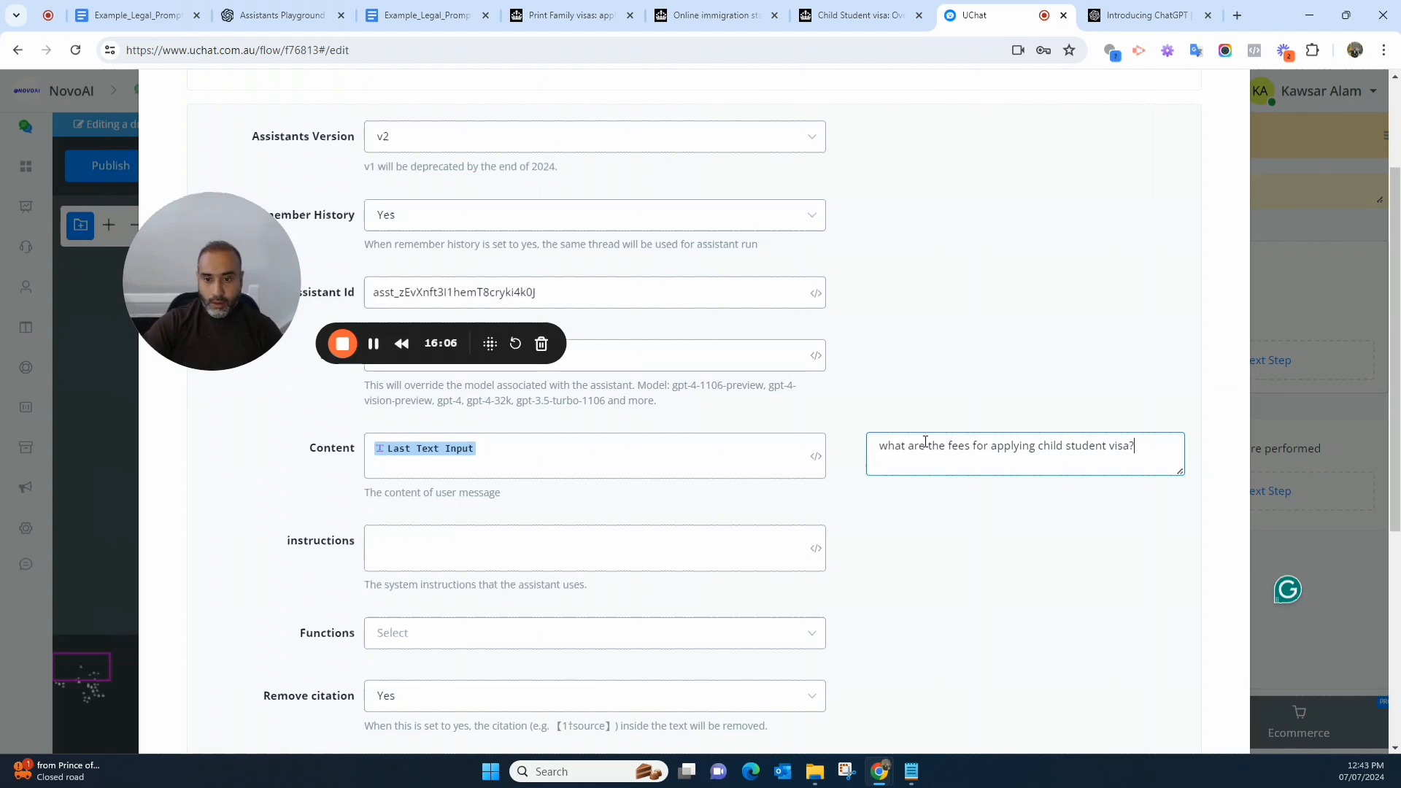
Send the test request for the assistant completion with the entered child student visa question
click(1025, 503)
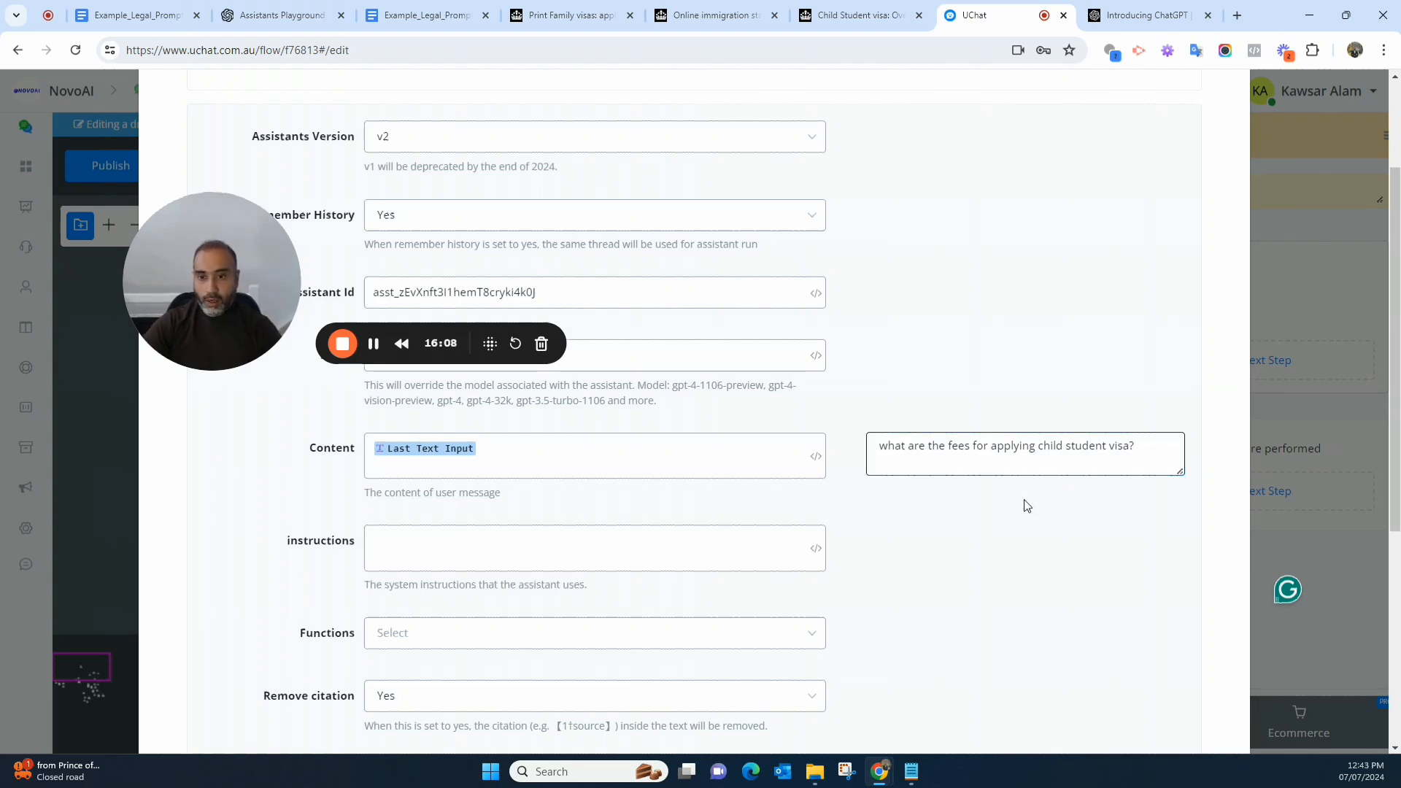
scroll(803, 470, down, 4)
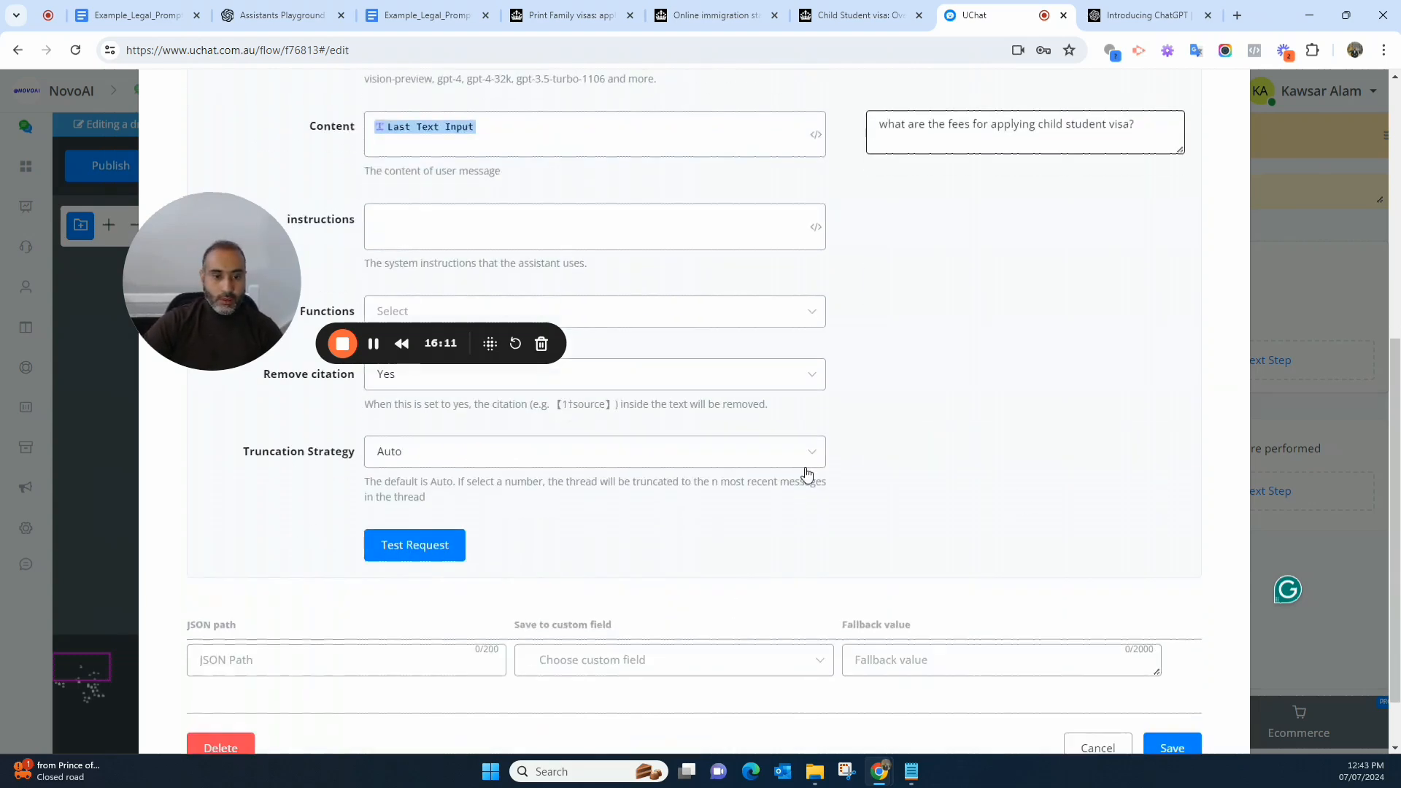
scroll(808, 474, down, 1)
click(434, 475)
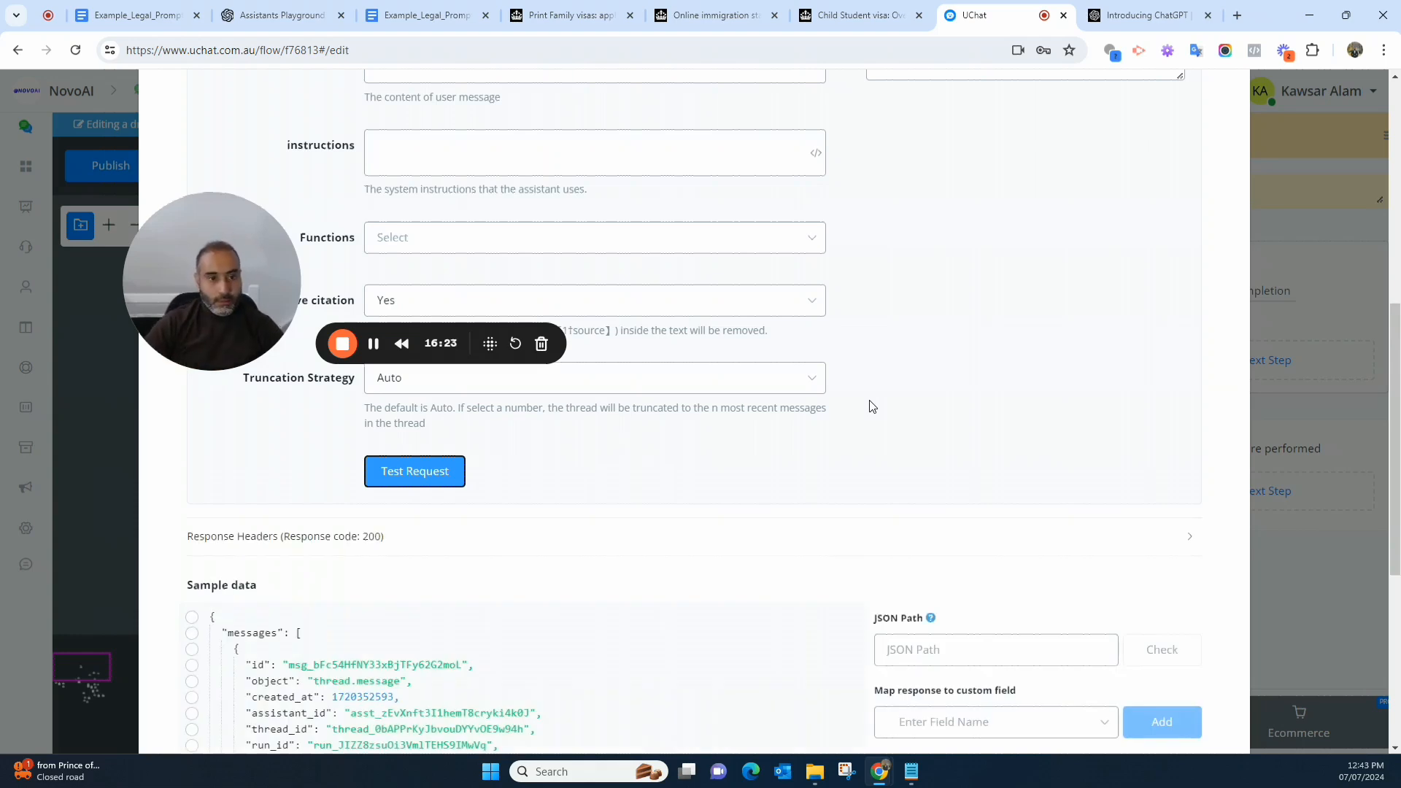
Expand the message content in the sample response down to its text value
scroll(838, 451, down, 3)
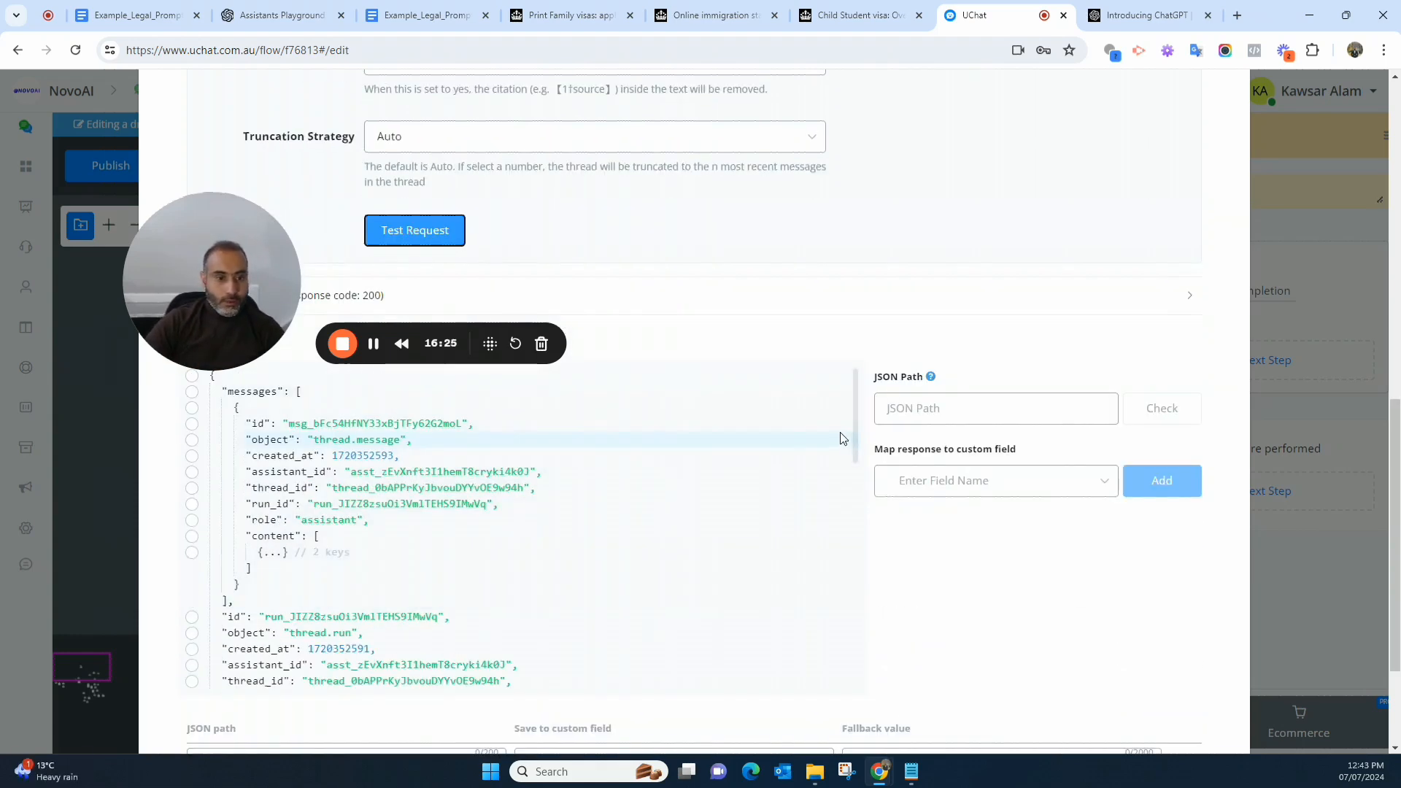
click(191, 554)
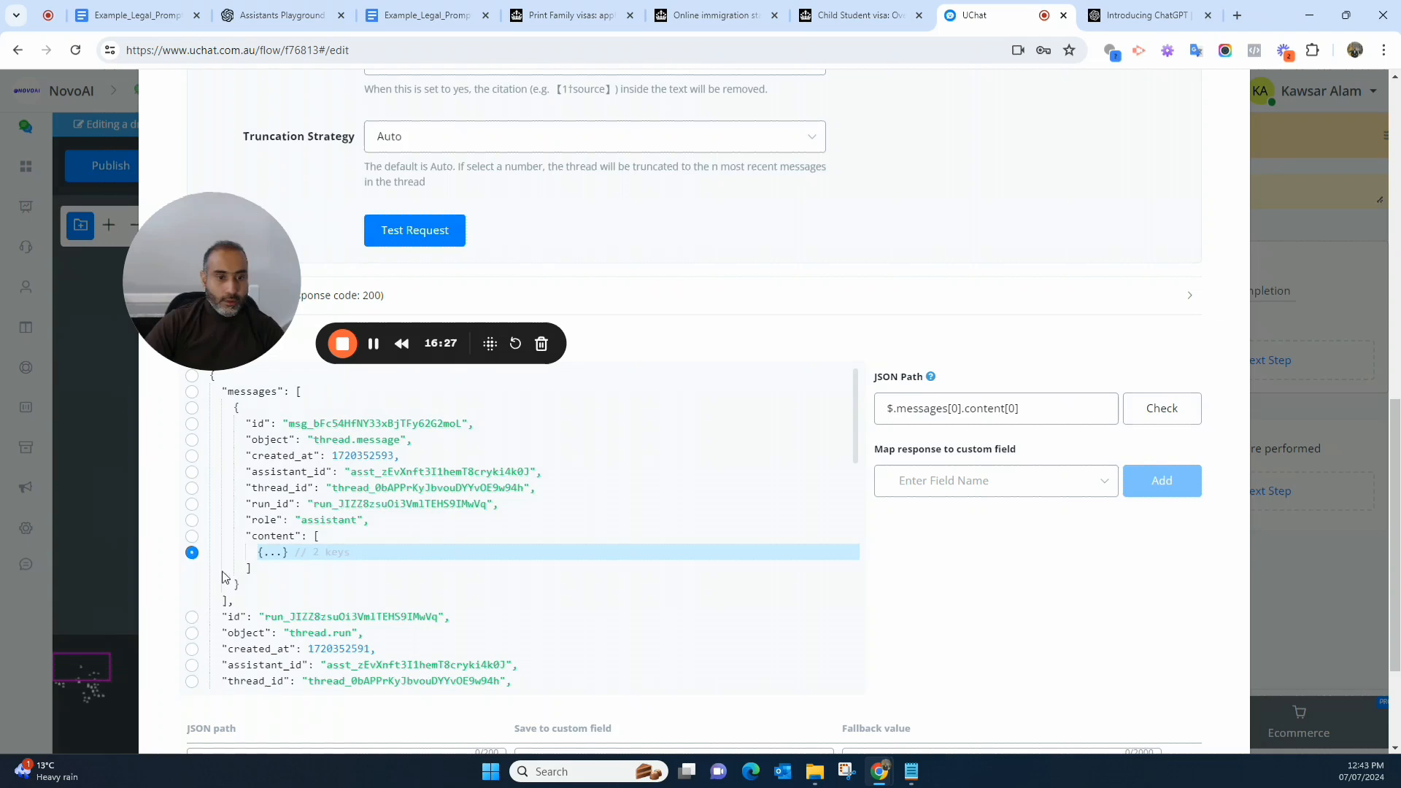
click(274, 561)
click(332, 582)
scroll(723, 493, down, 2)
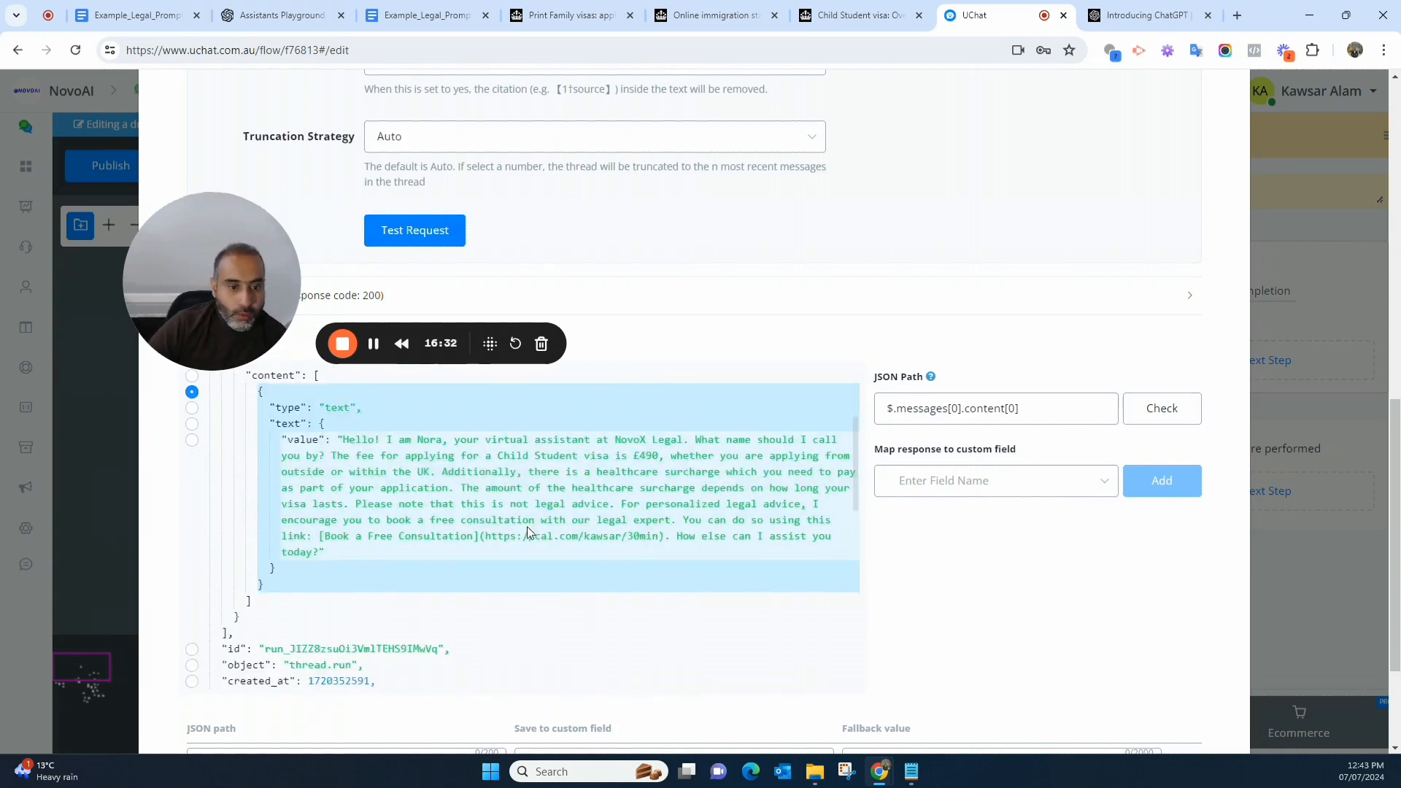
Compare the fee in the assistant's reply with the Fees section of the GOV.UK Child Student visa page, then return to UChat
drag(362, 458, 661, 457)
click(880, 14)
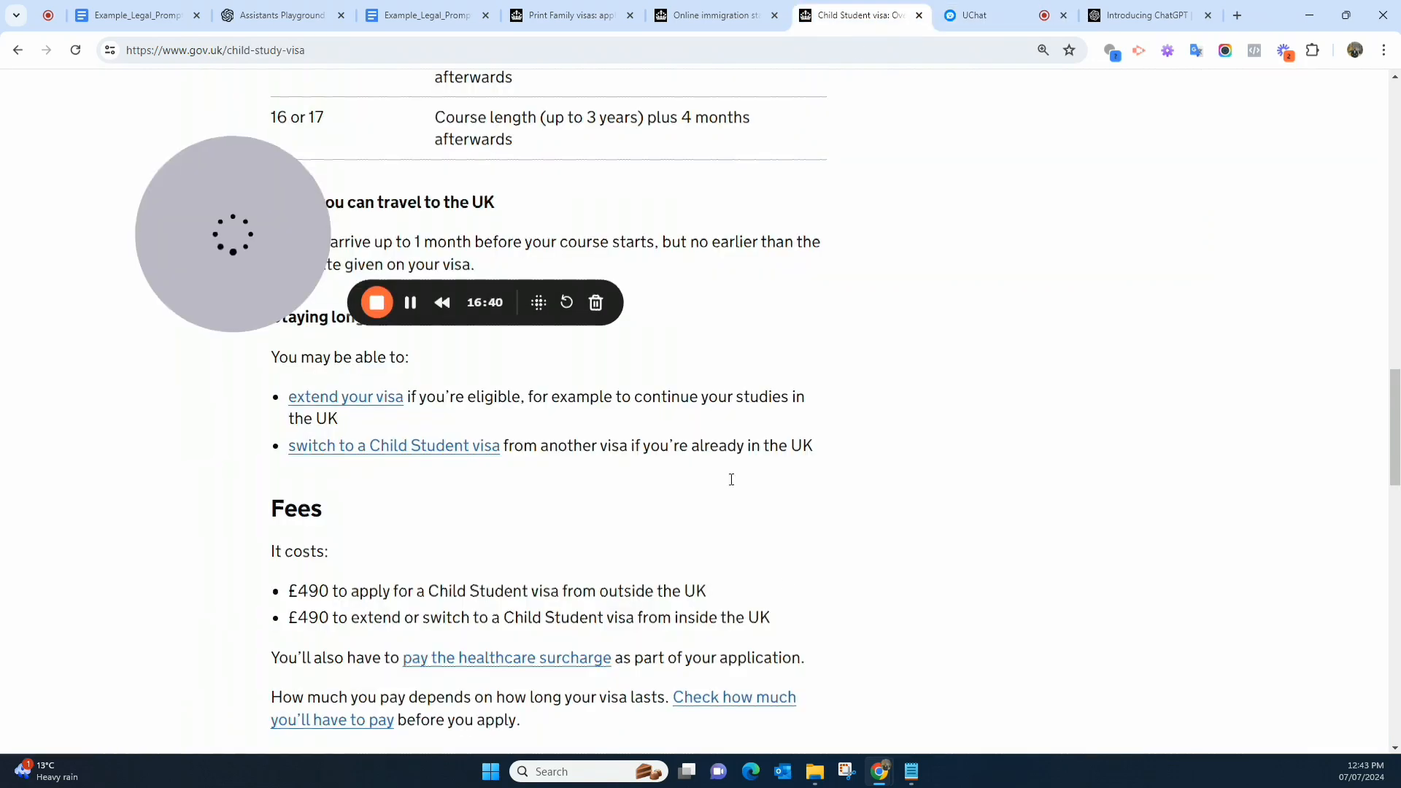
drag(307, 584, 724, 584)
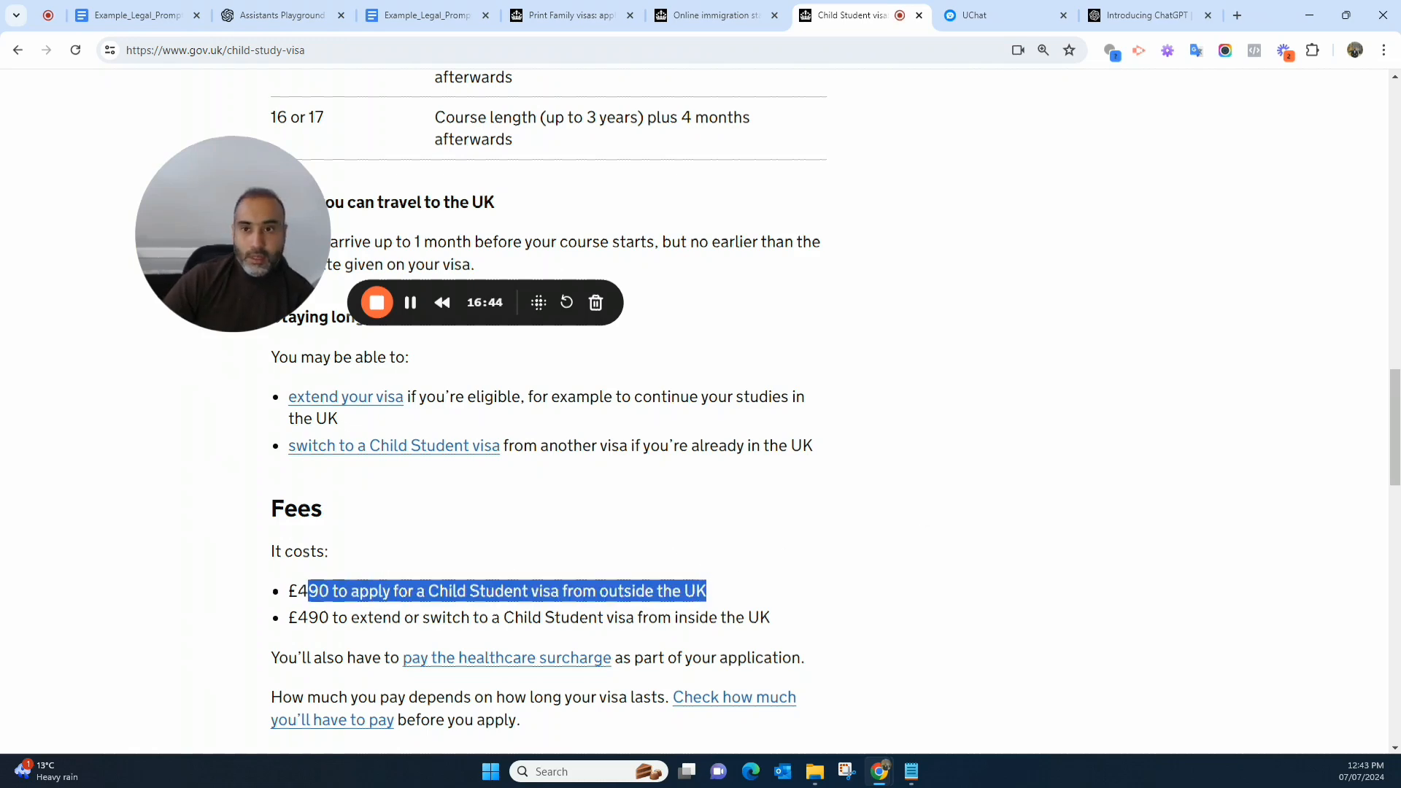
click(973, 9)
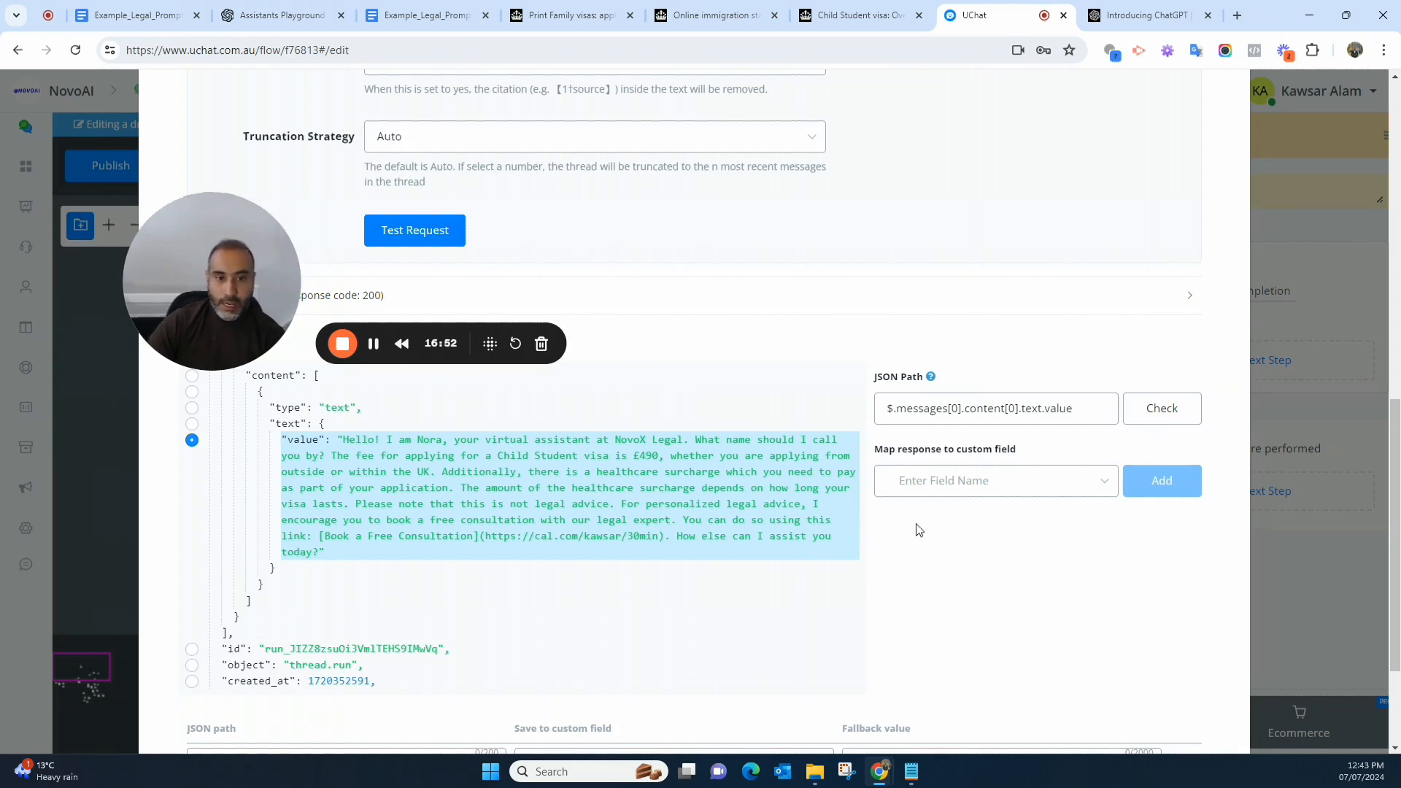
Map the response at $.messages[0].content[0].text.value to the NovoXLegal_Reply custom field
click(960, 483)
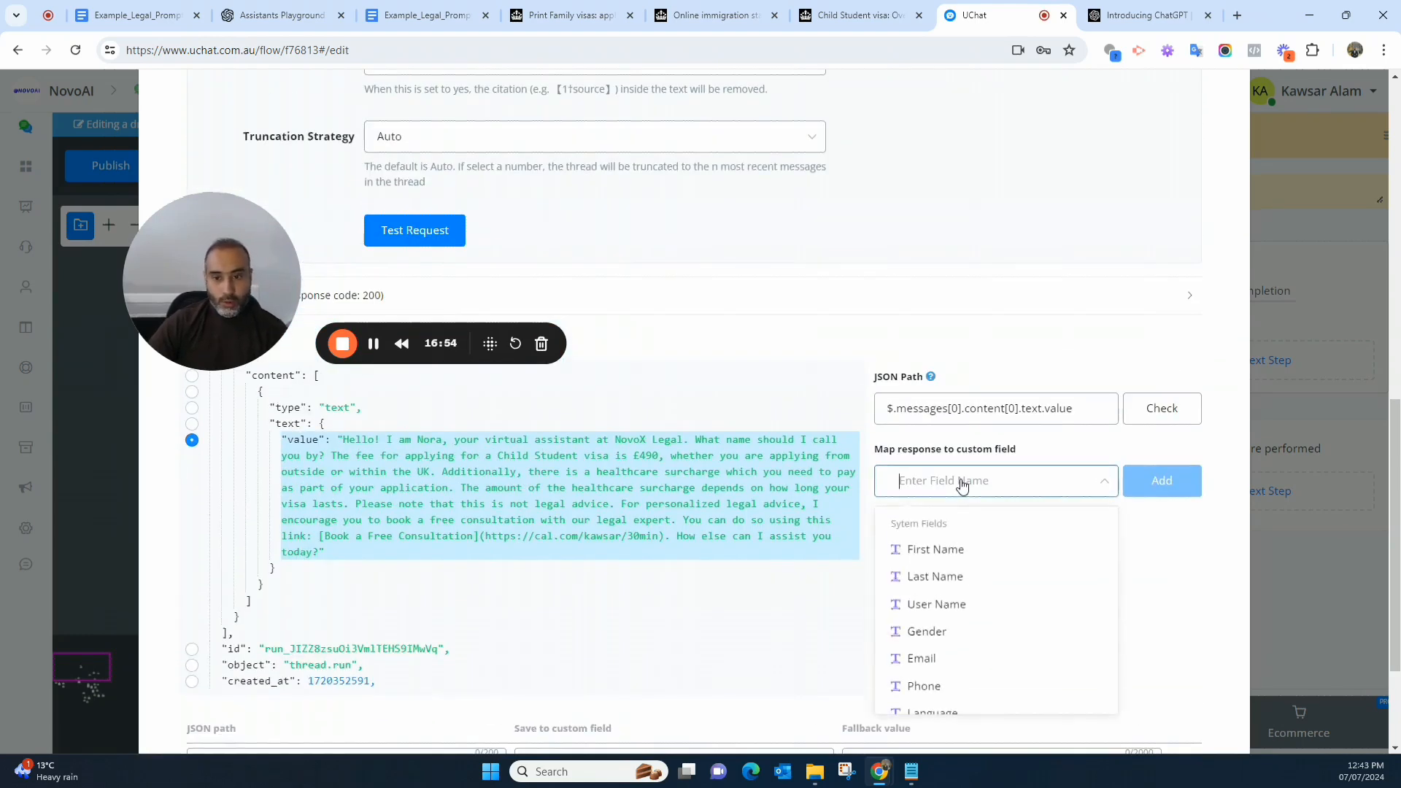
text(nov)
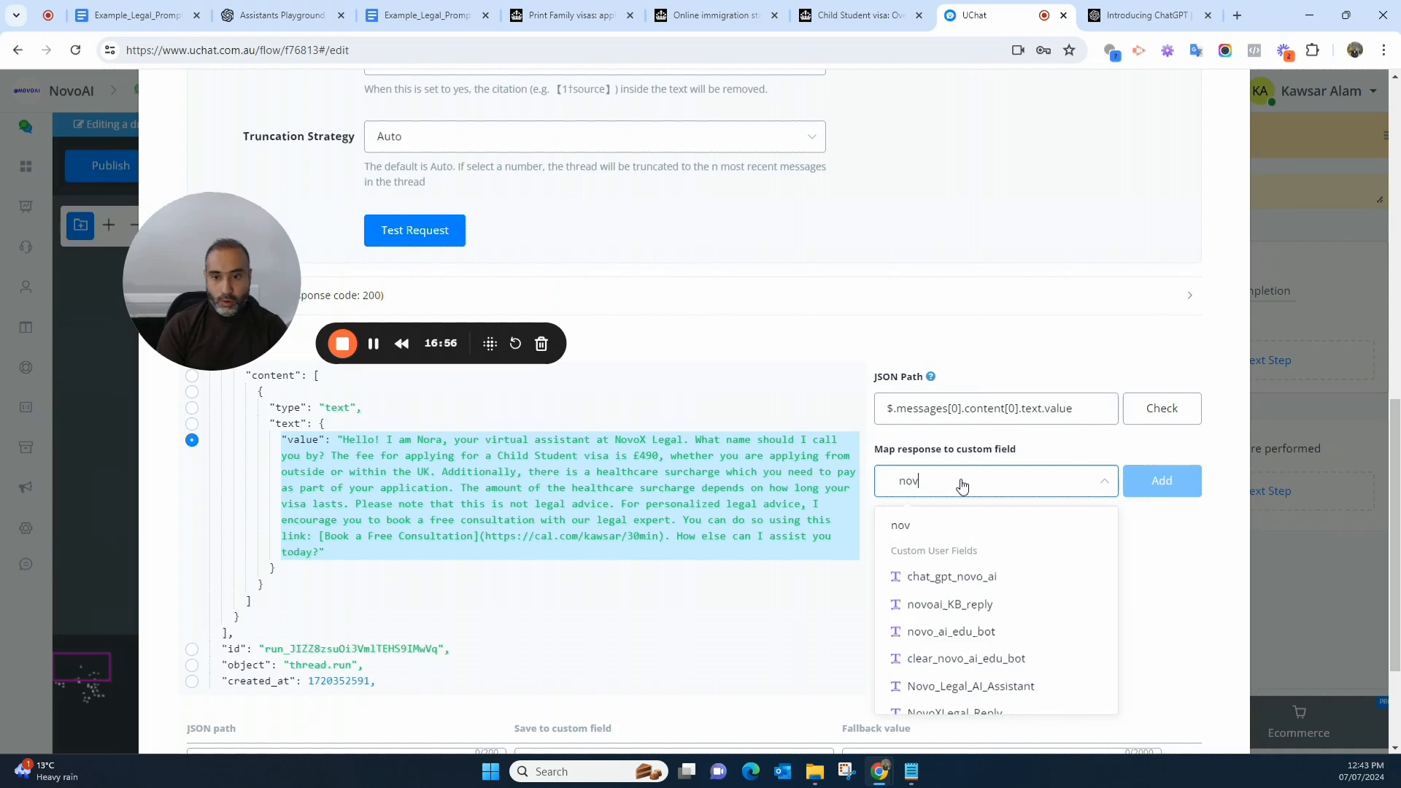
text(x)
key(BackSpace)
text(ox)
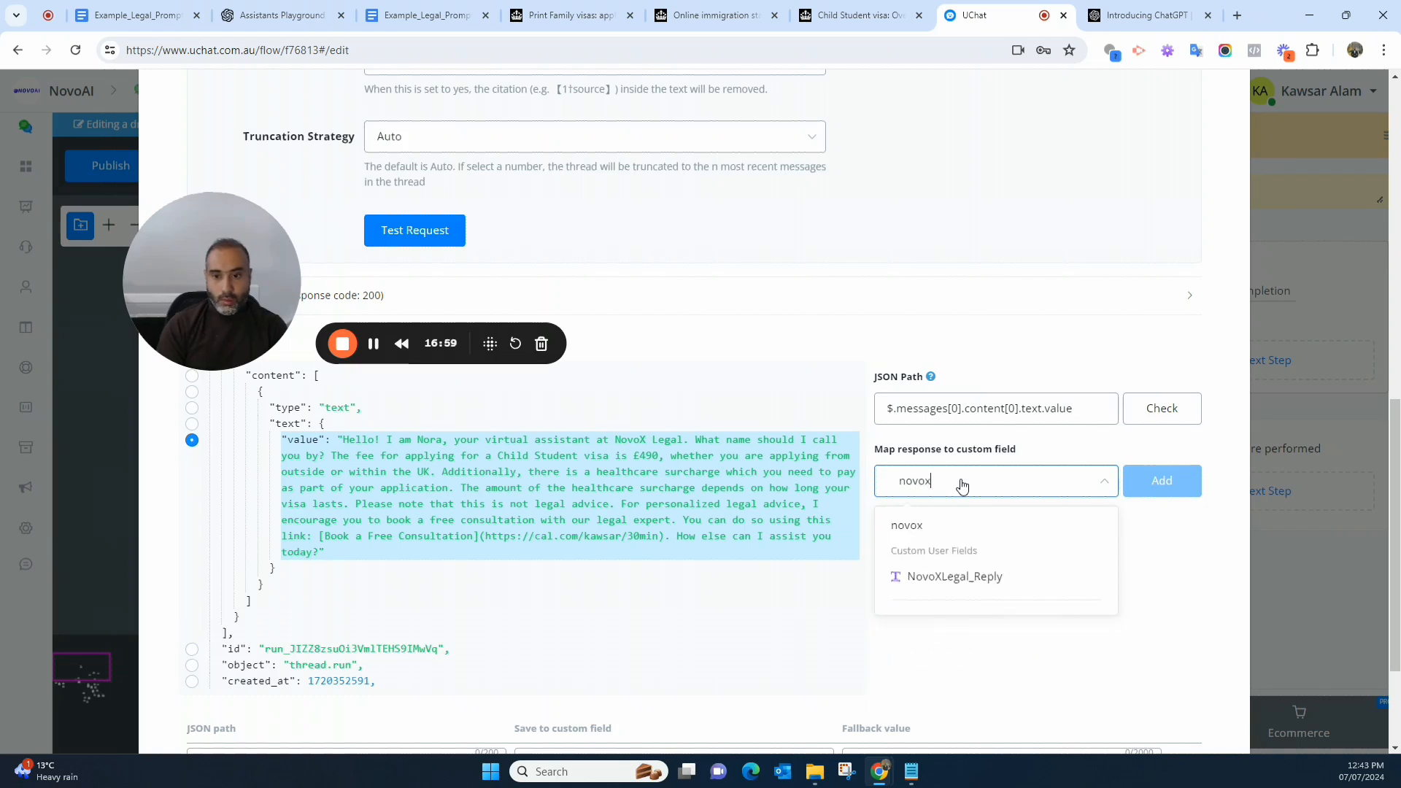
click(954, 576)
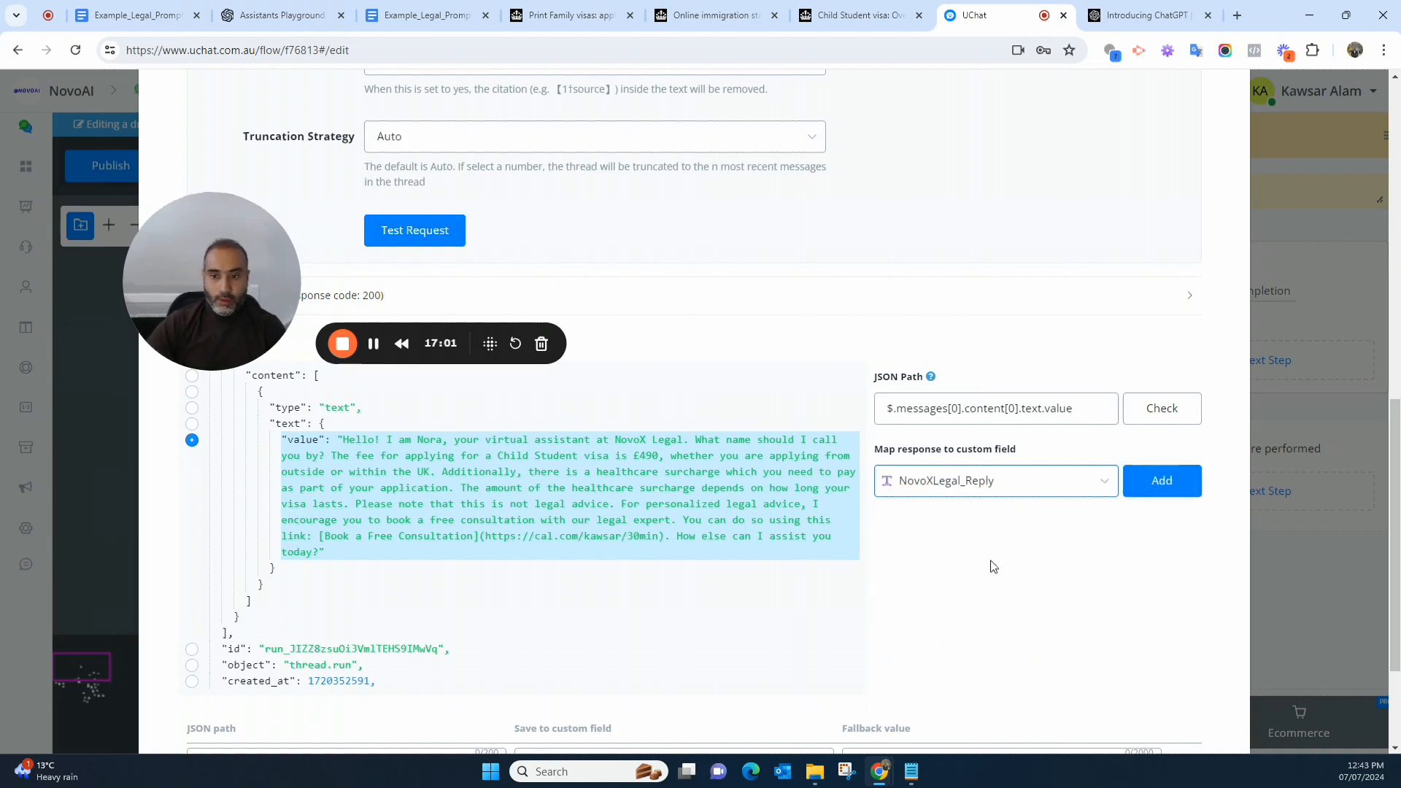
scroll(1033, 514, down, 3)
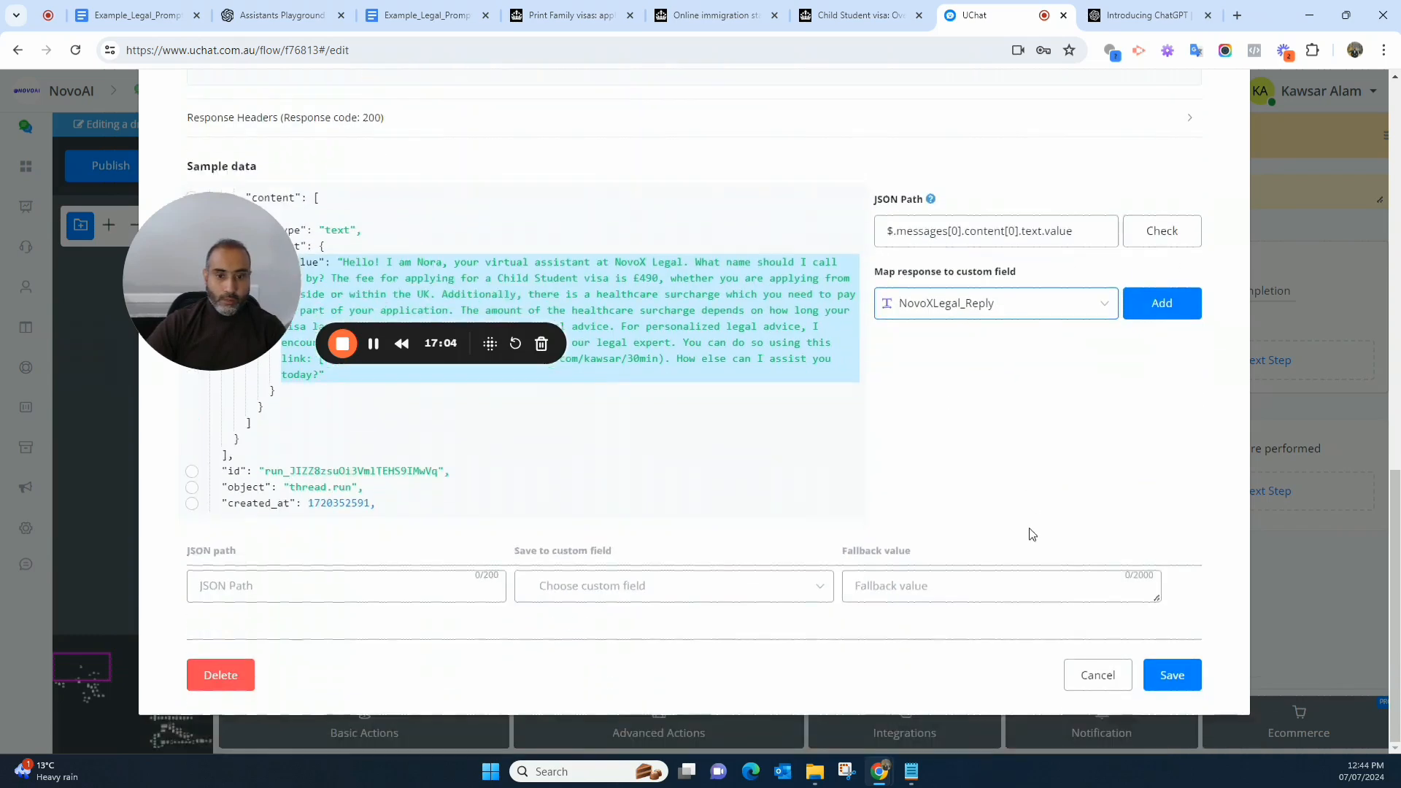
click(1163, 305)
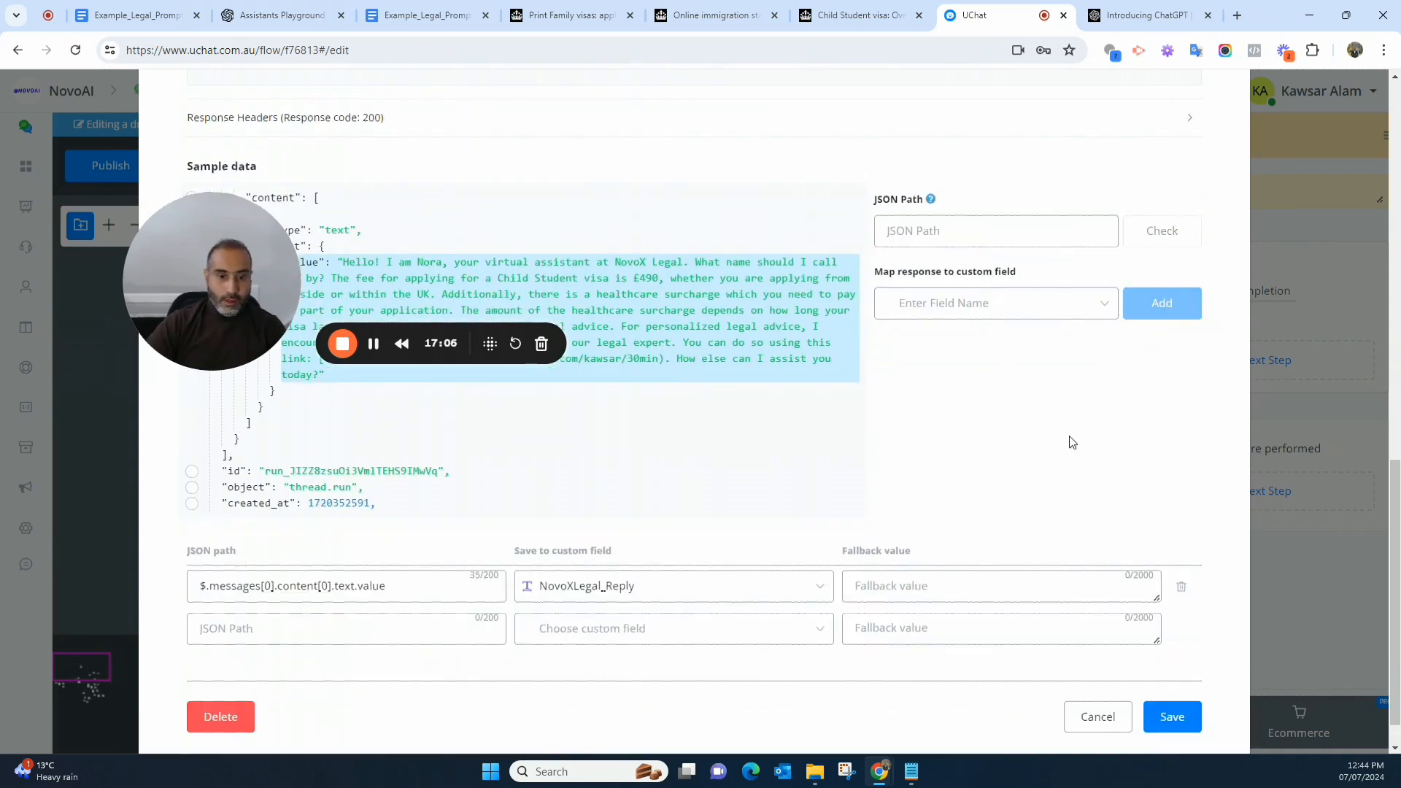
Review the assistant completion settings and save the OpenAI action
scroll(1201, 516, up, 8)
scroll(1179, 479, up, 8)
scroll(1176, 485, down, 16)
scroll(1168, 532, down, 1)
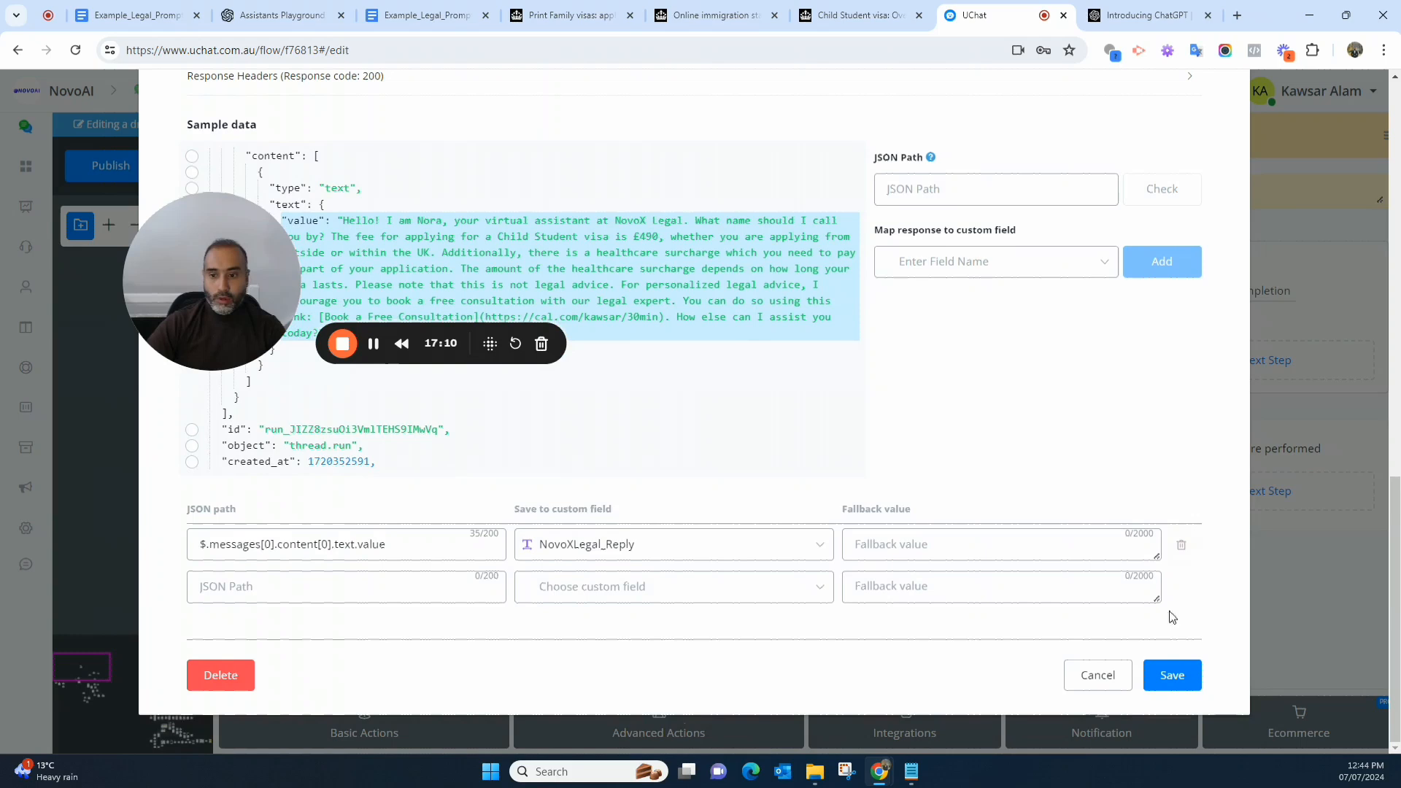
click(1167, 669)
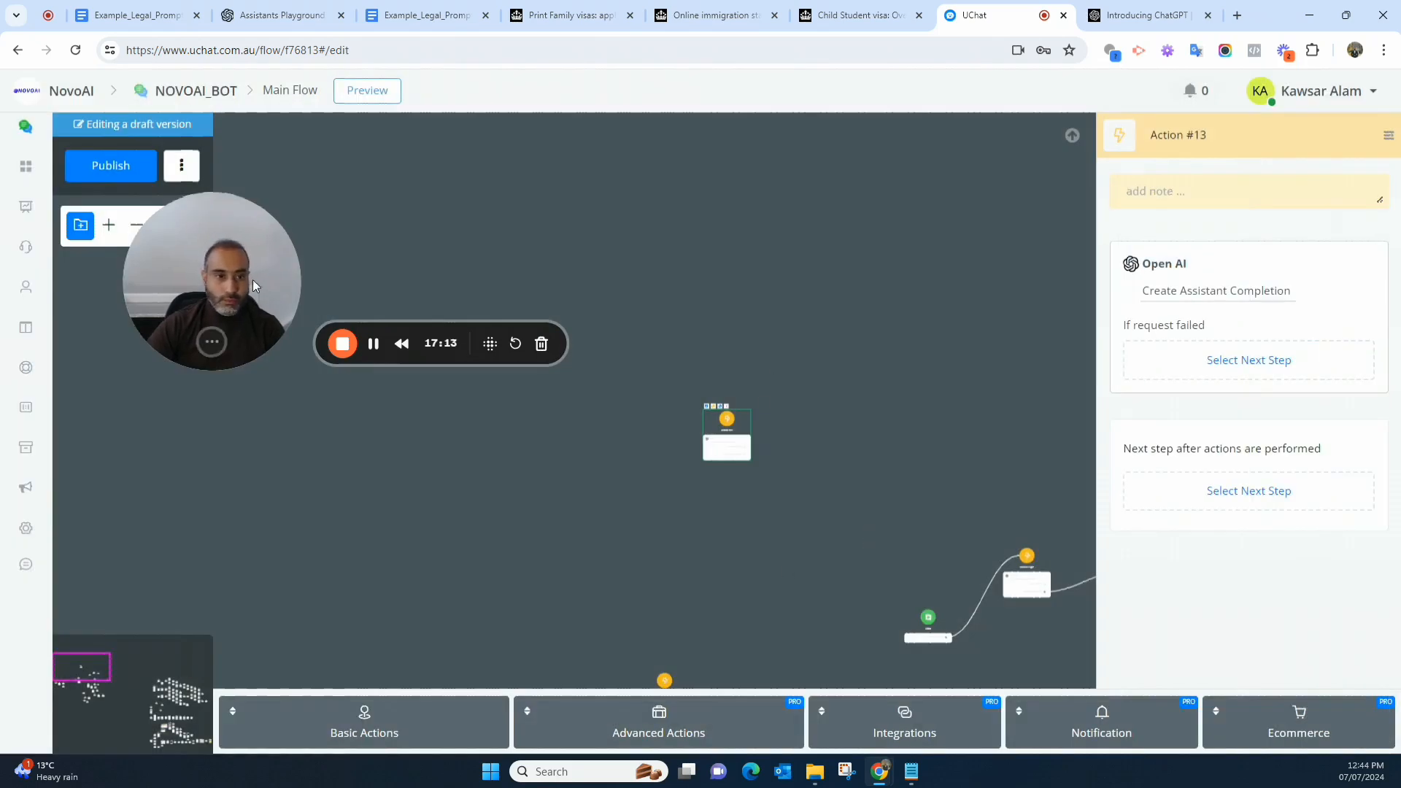
Rename the OpenAI action step on the flow canvas as NovoX2
drag(252, 279, 227, 442)
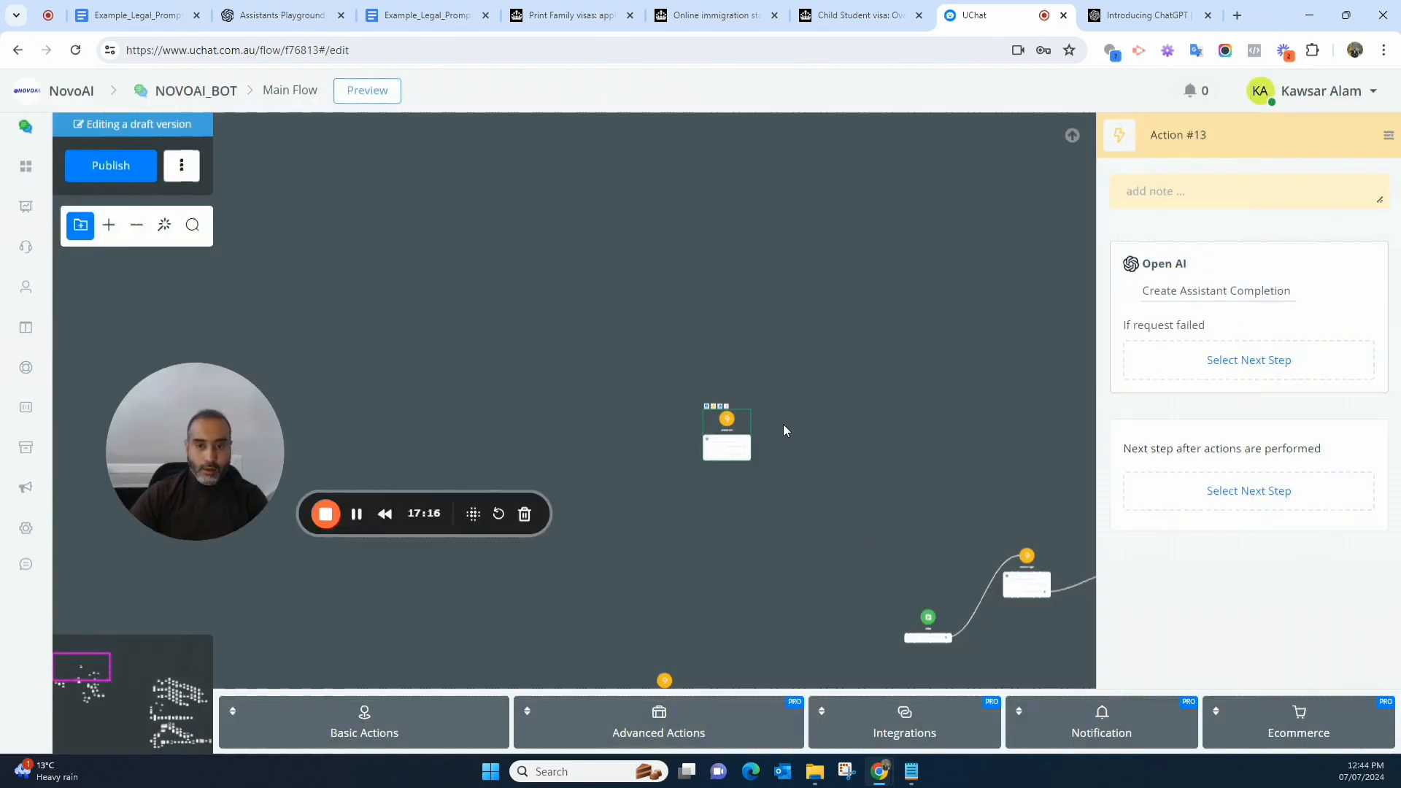
scroll(784, 426, up, 8)
drag(724, 375, 676, 189)
scroll(752, 350, up, 3)
drag(722, 338, 737, 480)
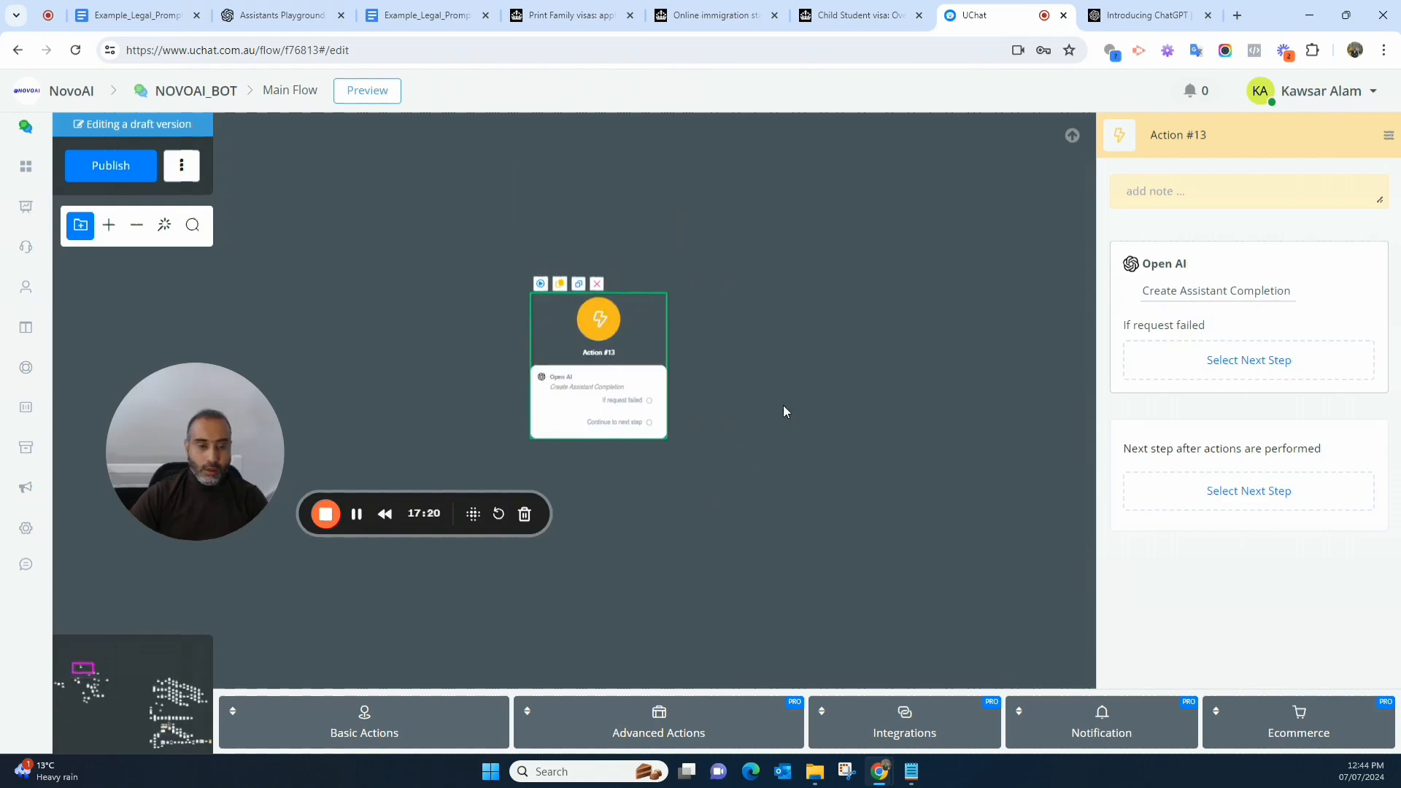
scroll(784, 411, up, 3)
drag(825, 388, 925, 376)
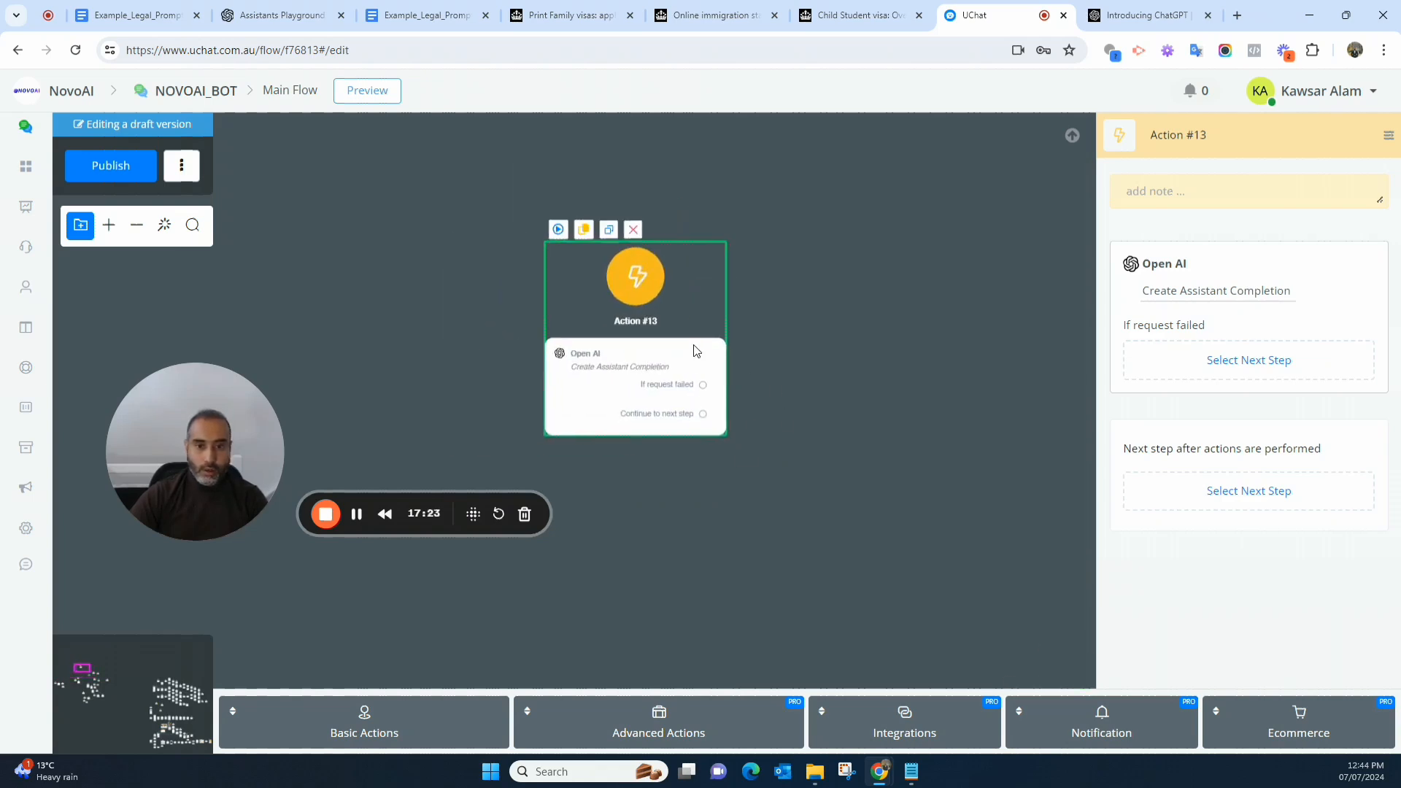
click(1180, 135)
triple_click(1183, 136)
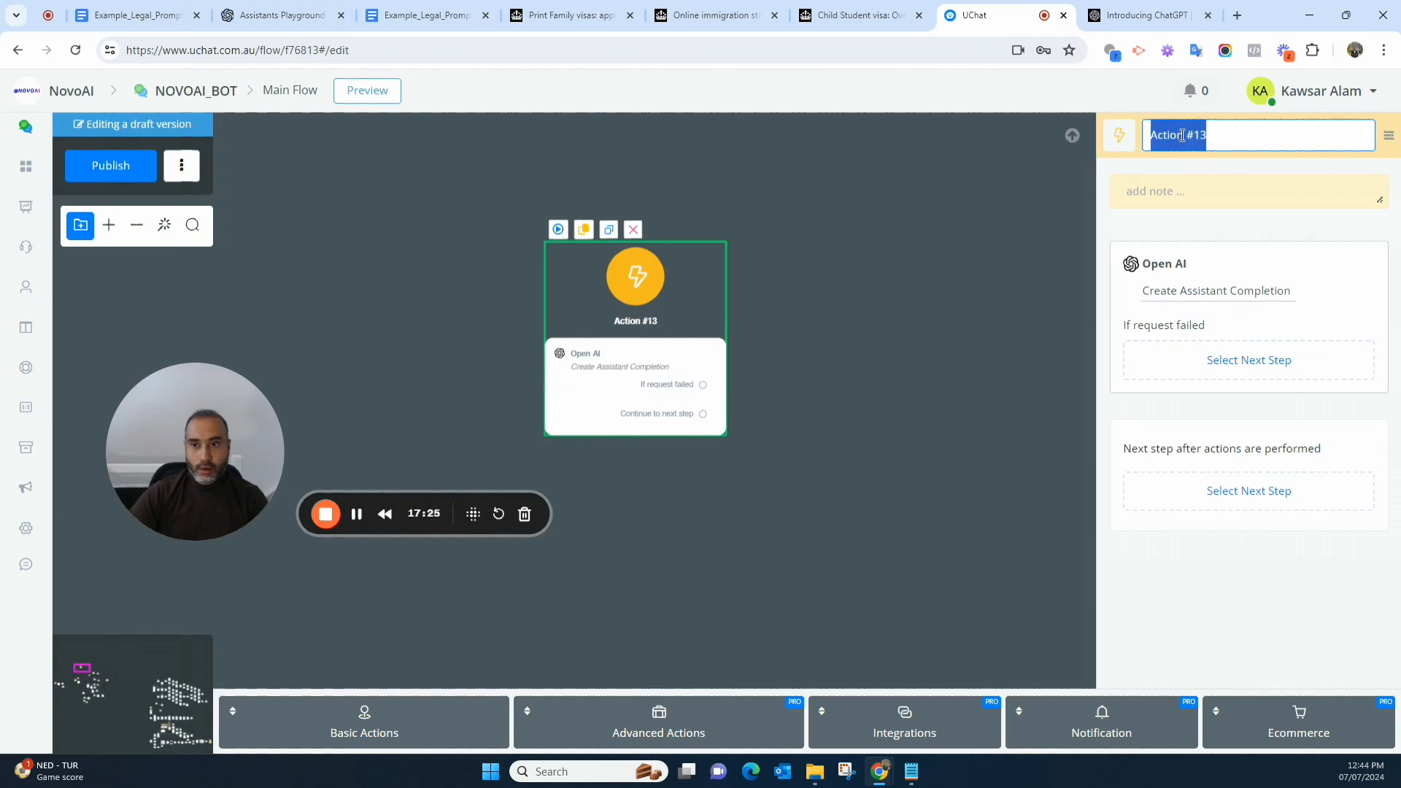
text(Novo)
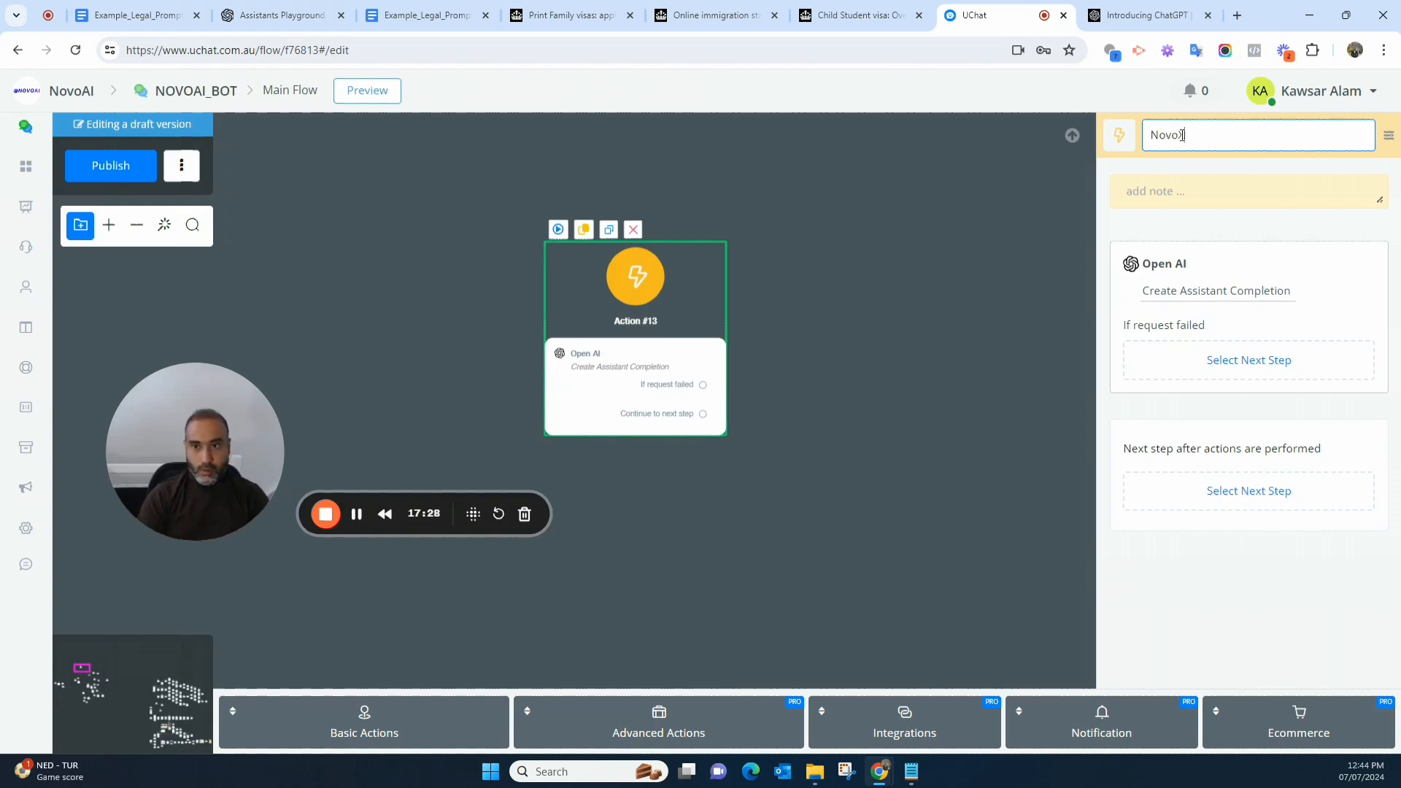
text(X2)
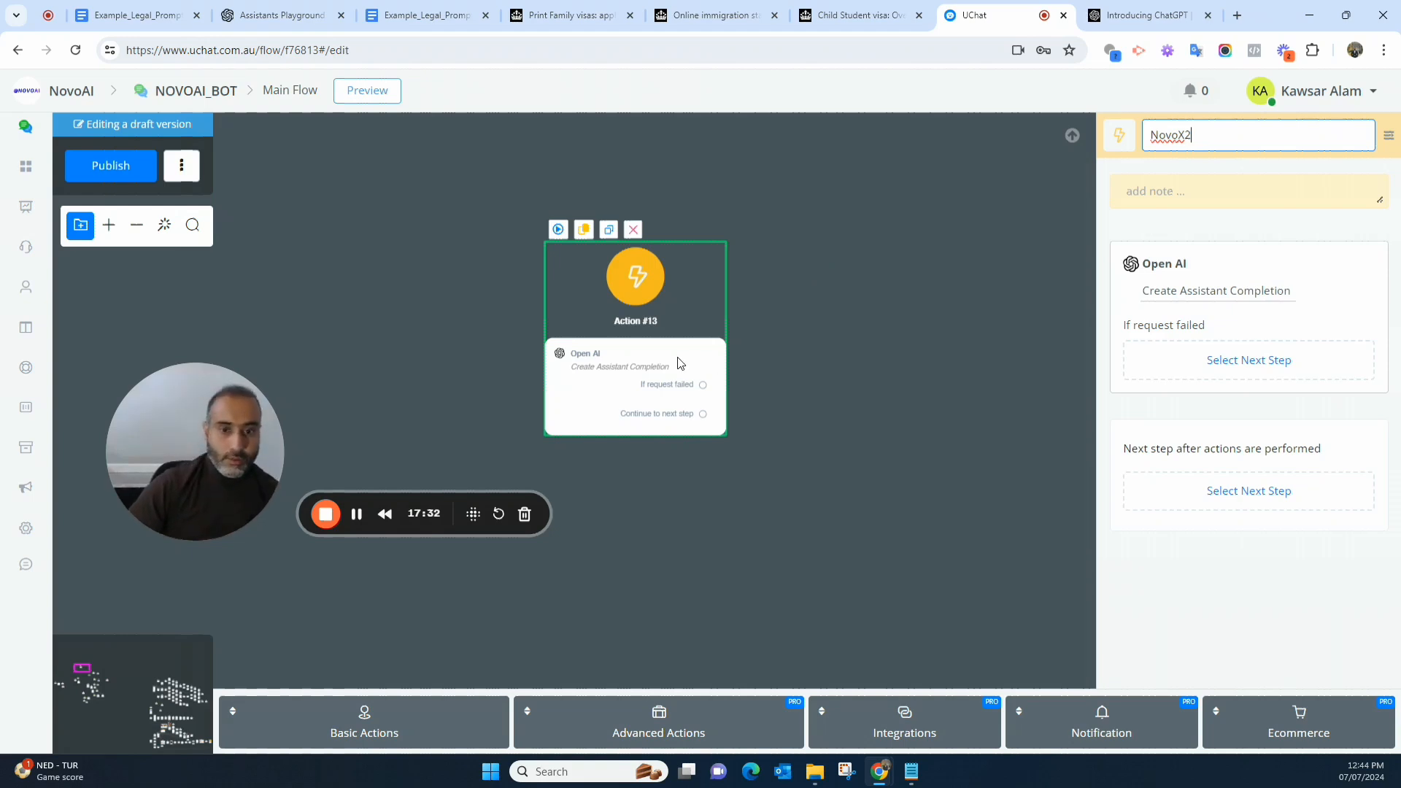
key(Return)
Add a Send Message step after NovoX2 with the NovoXLegal_Reply variable as its text
drag(556, 316, 715, 282)
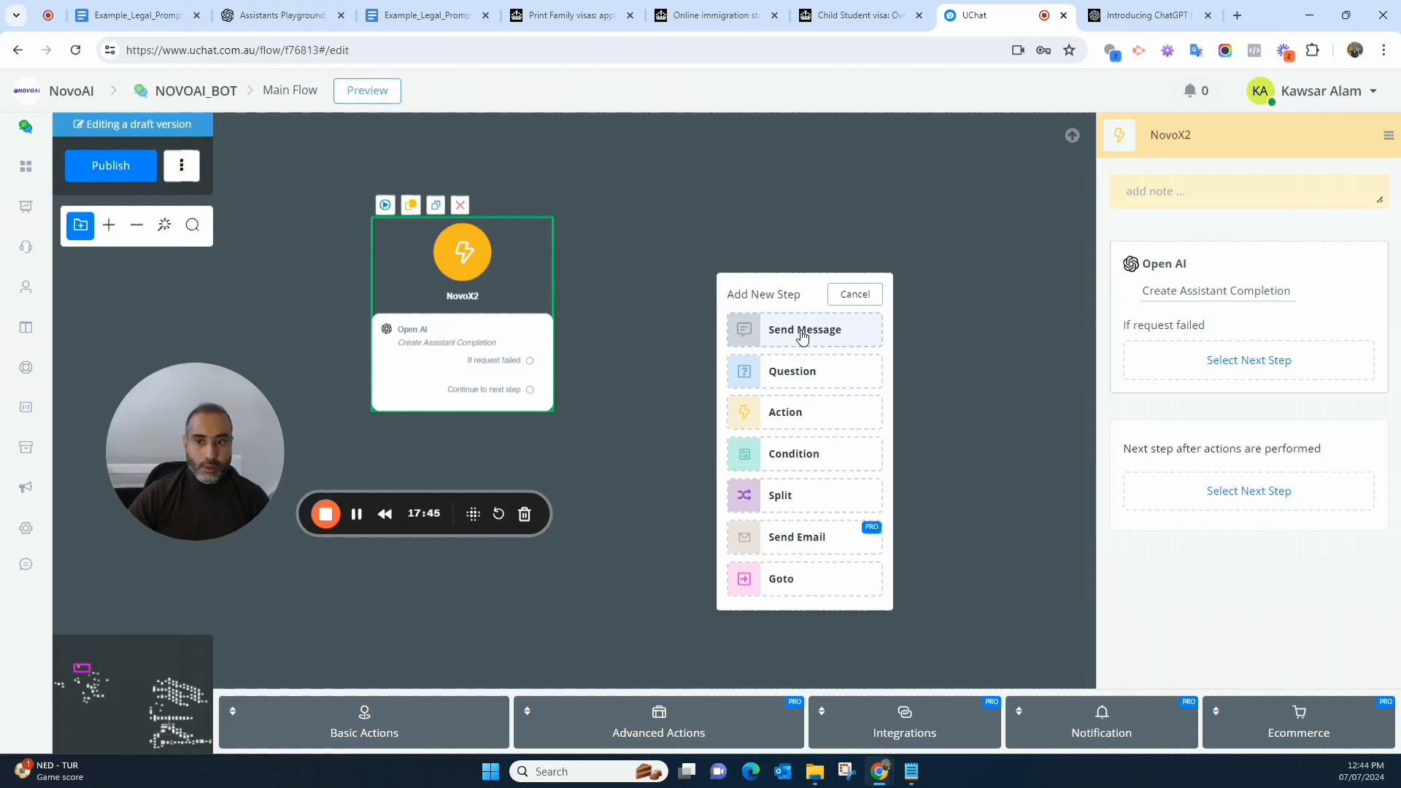
click(844, 346)
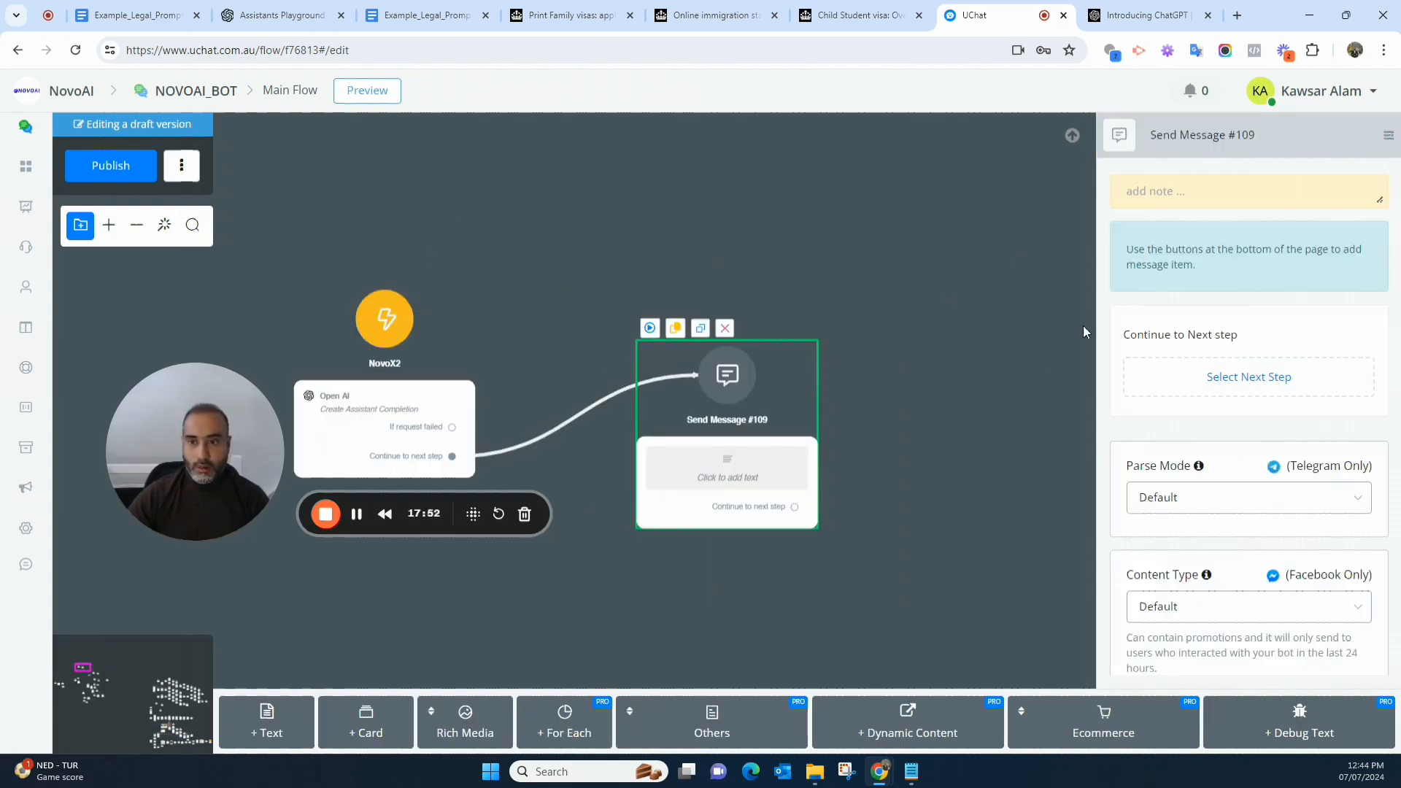
click(1192, 196)
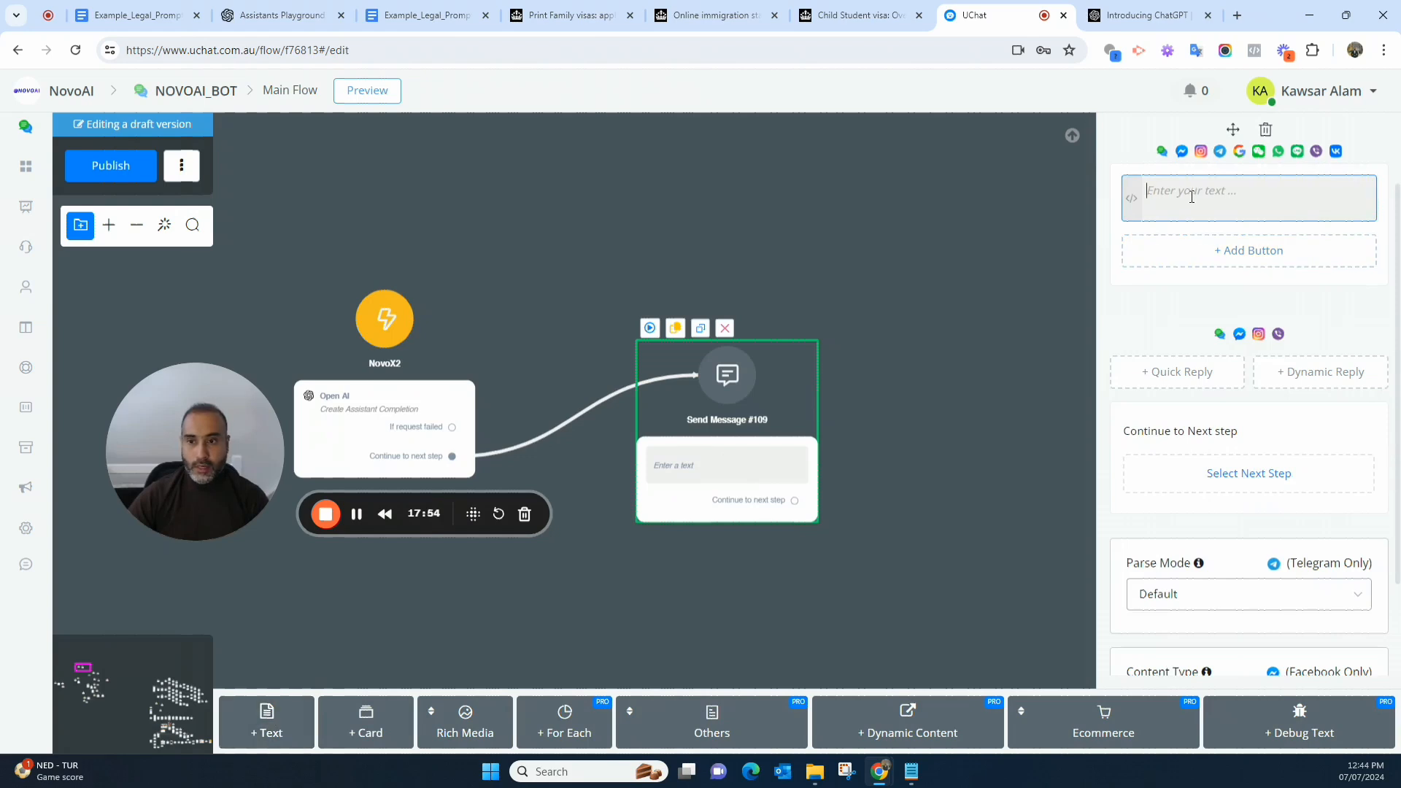
text({{)
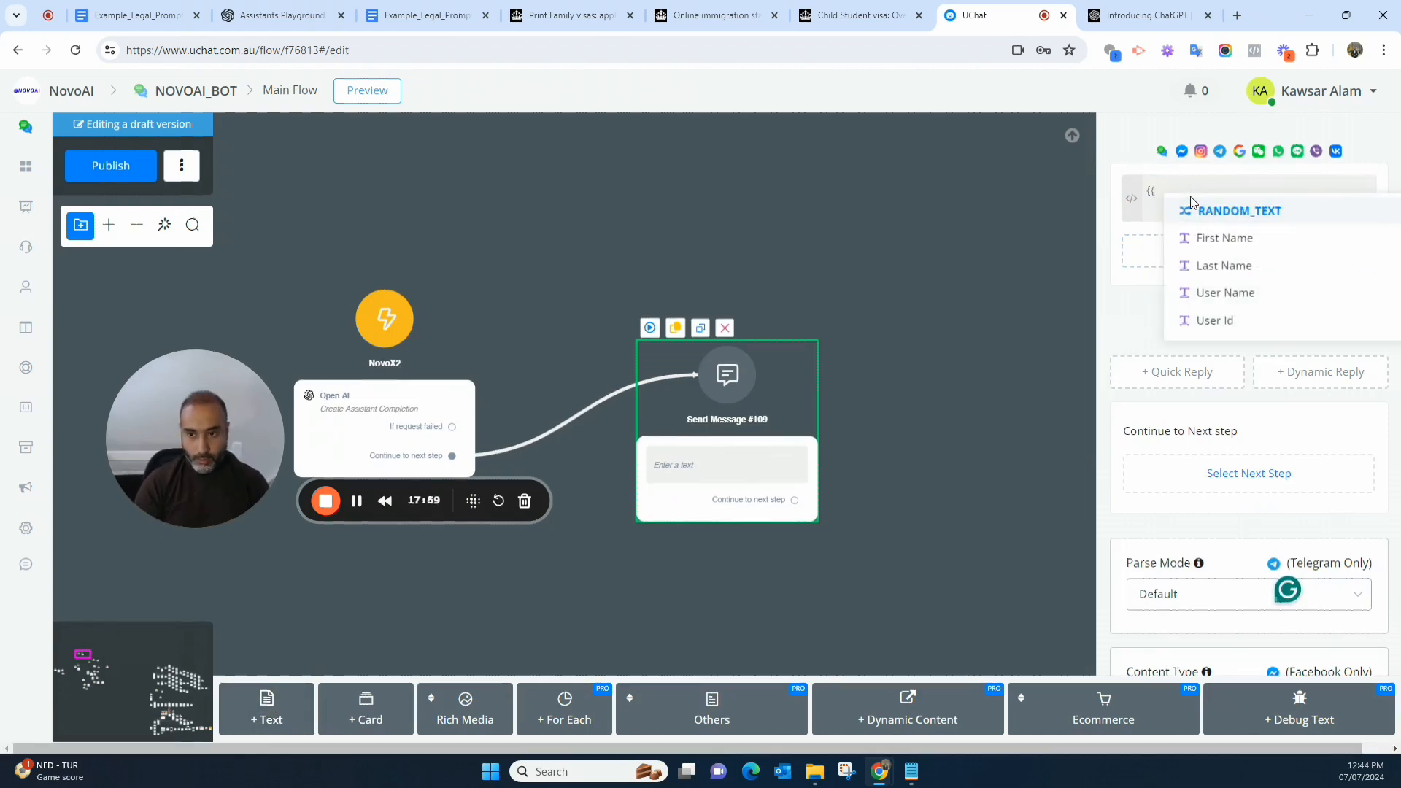
text(no)
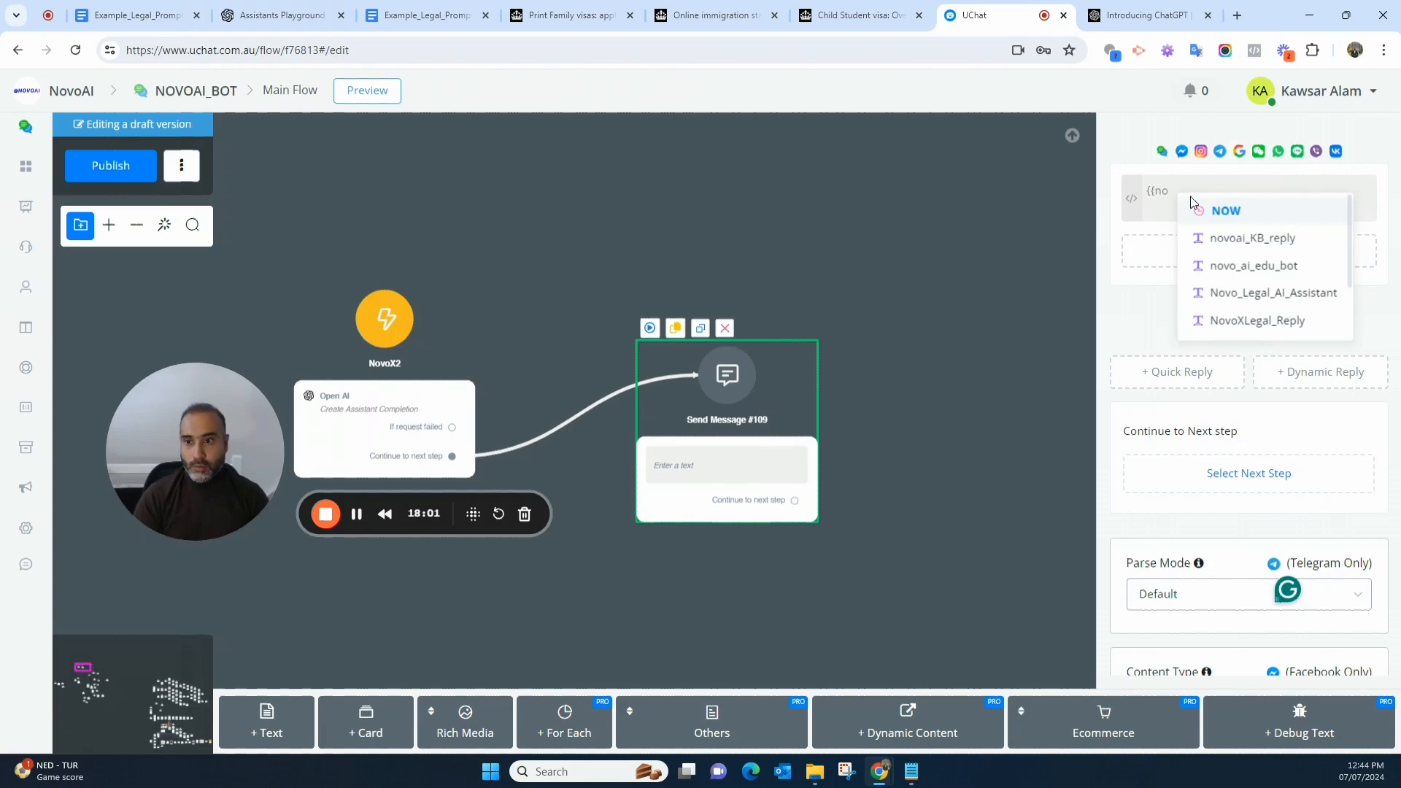
text(vox)
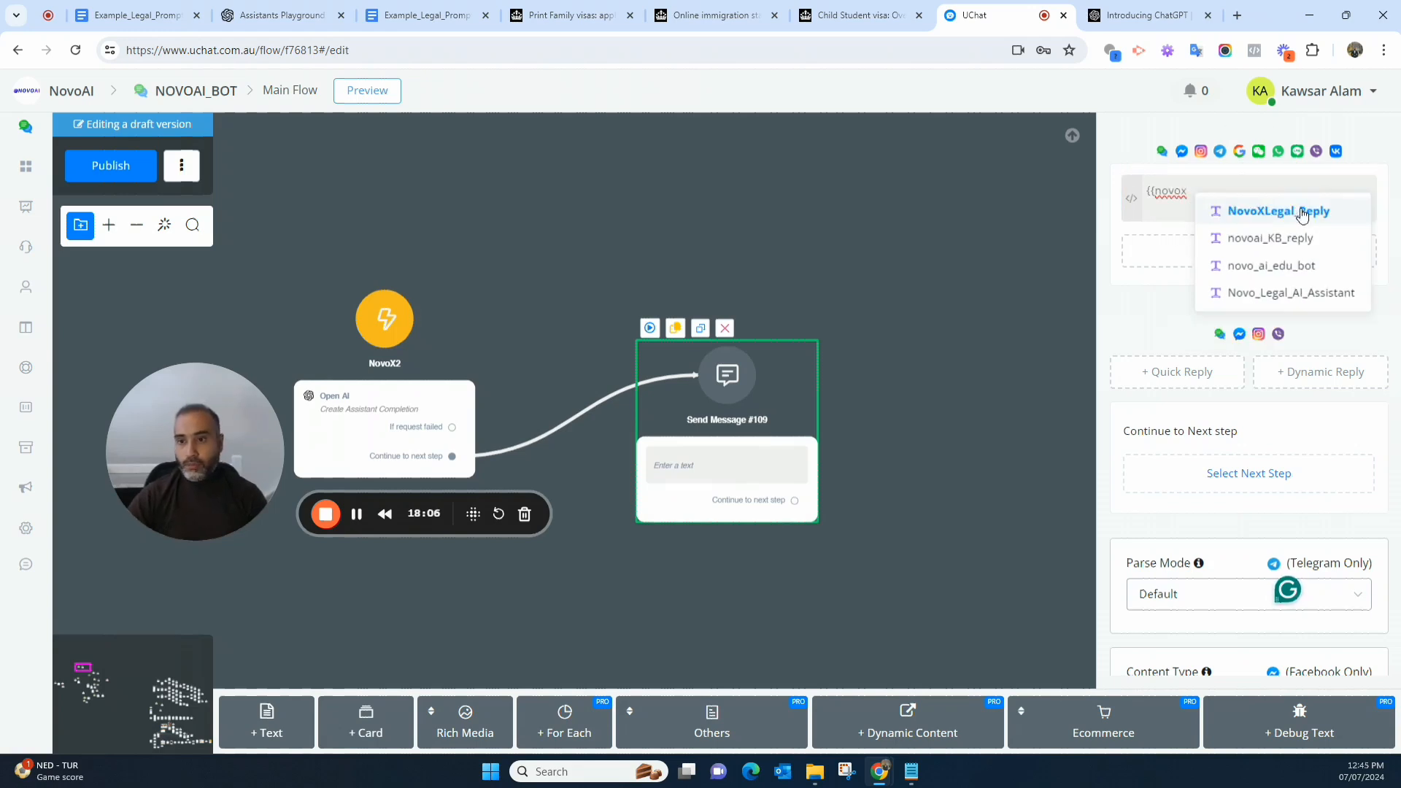
click(1206, 209)
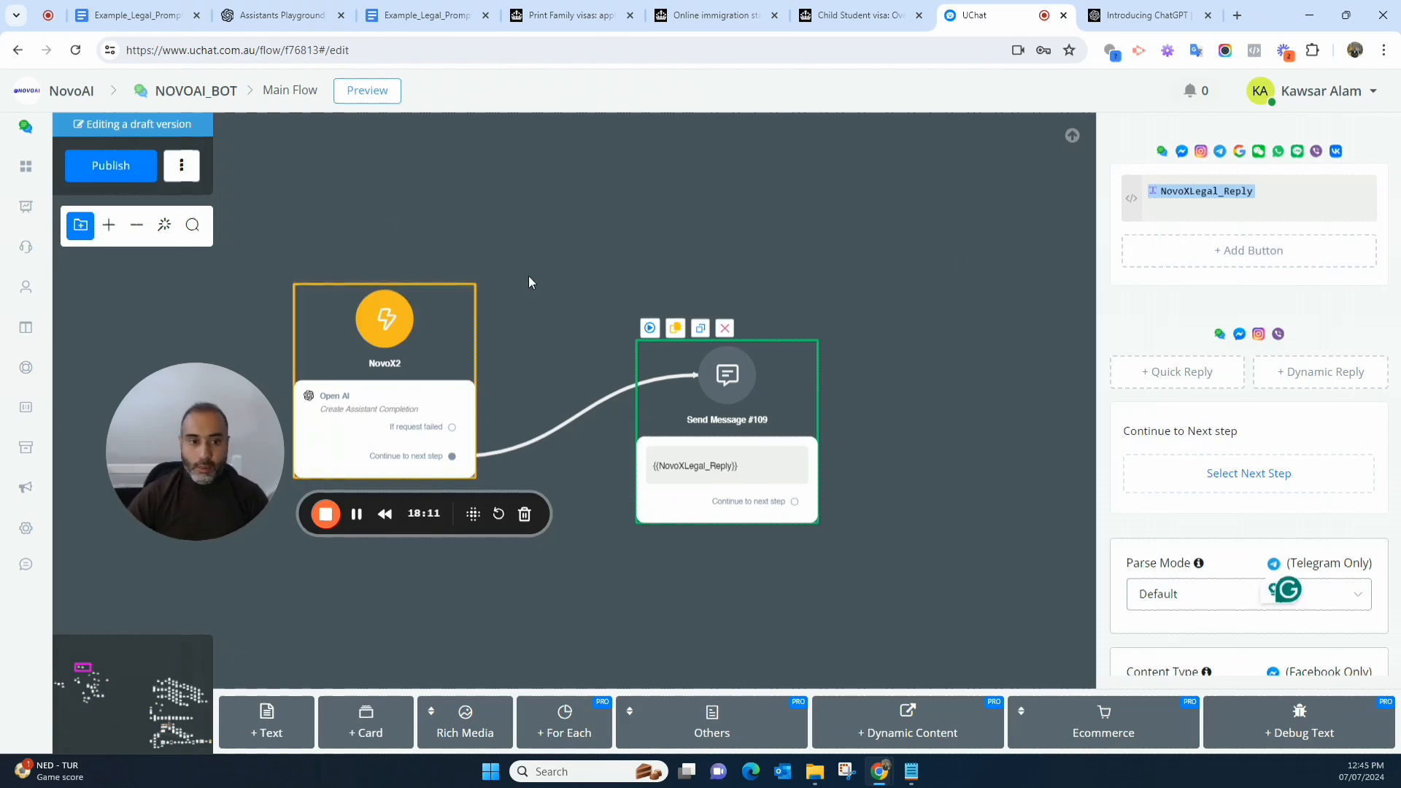
Spread the NovoX2 and Send Message steps apart on the canvas and place the Start step beside NovoX2
drag(371, 393, 458, 318)
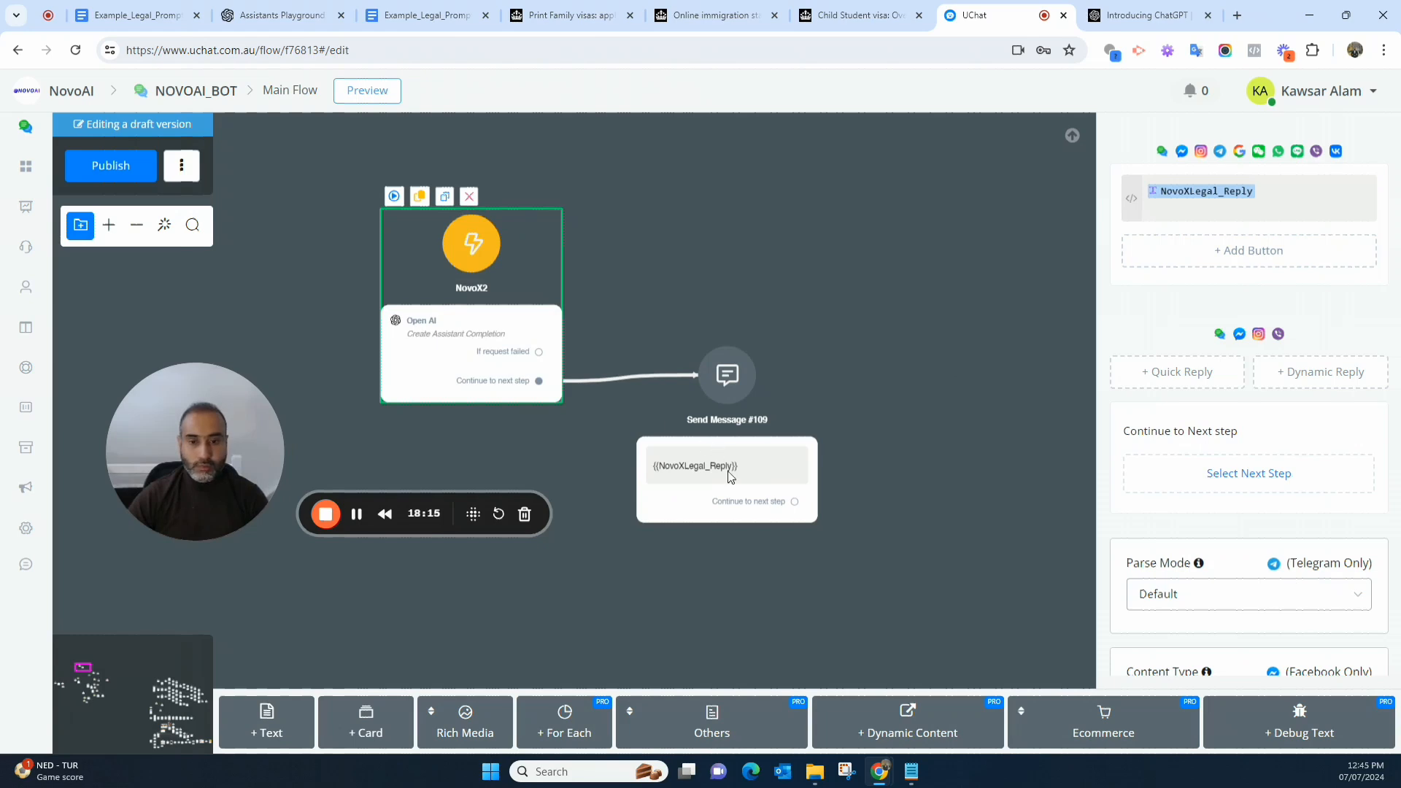
drag(752, 507, 796, 577)
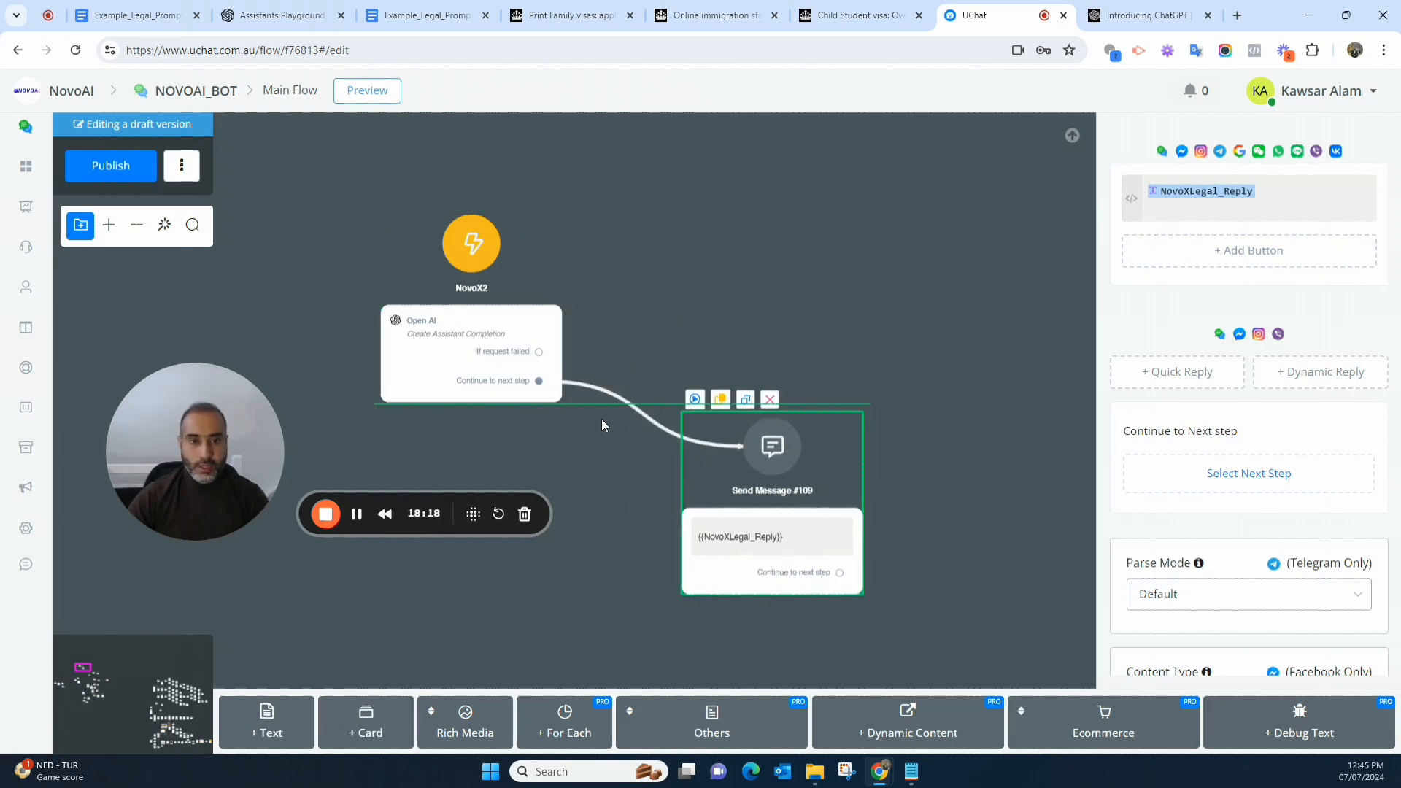
scroll(569, 443, down, 2)
scroll(575, 441, down, 2)
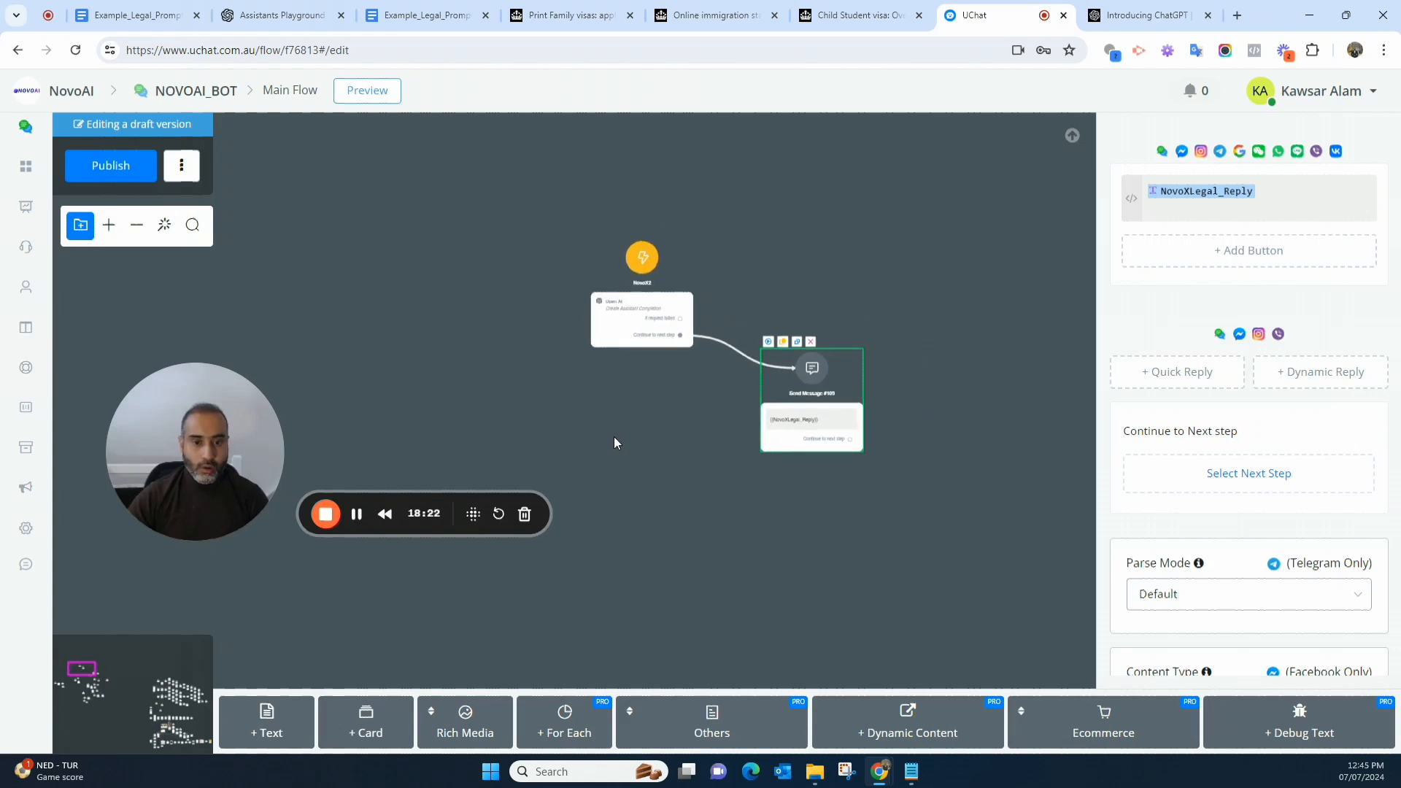
scroll(615, 437, down, 2)
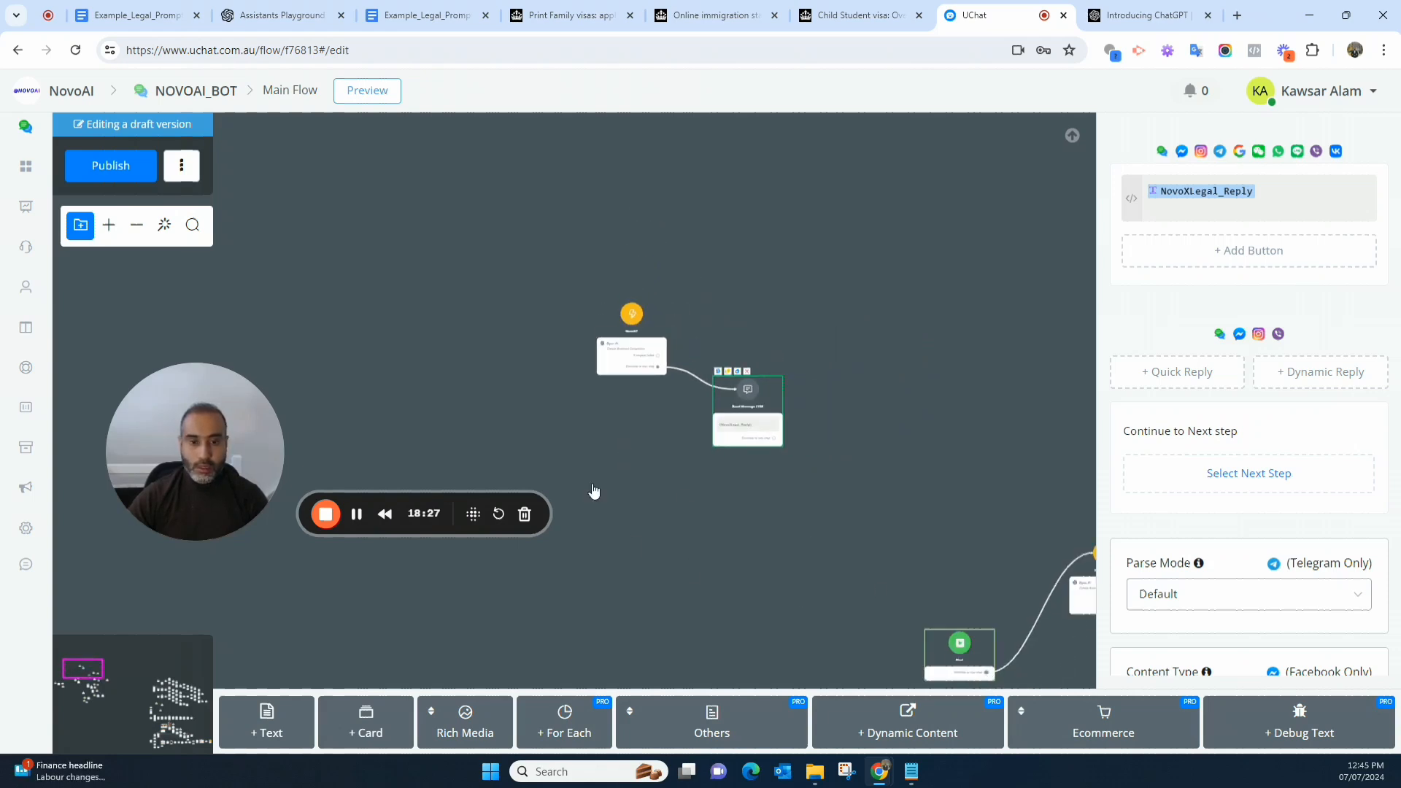
click(633, 312)
drag(934, 679, 490, 348)
click(577, 265)
Connect the Start step to NovoX2 and publish the flow
scroll(577, 265, up, 2)
scroll(544, 287, up, 1)
drag(545, 288, 532, 242)
scroll(816, 289, up, 2)
scroll(799, 295, up, 1)
drag(800, 295, 839, 261)
click(134, 171)
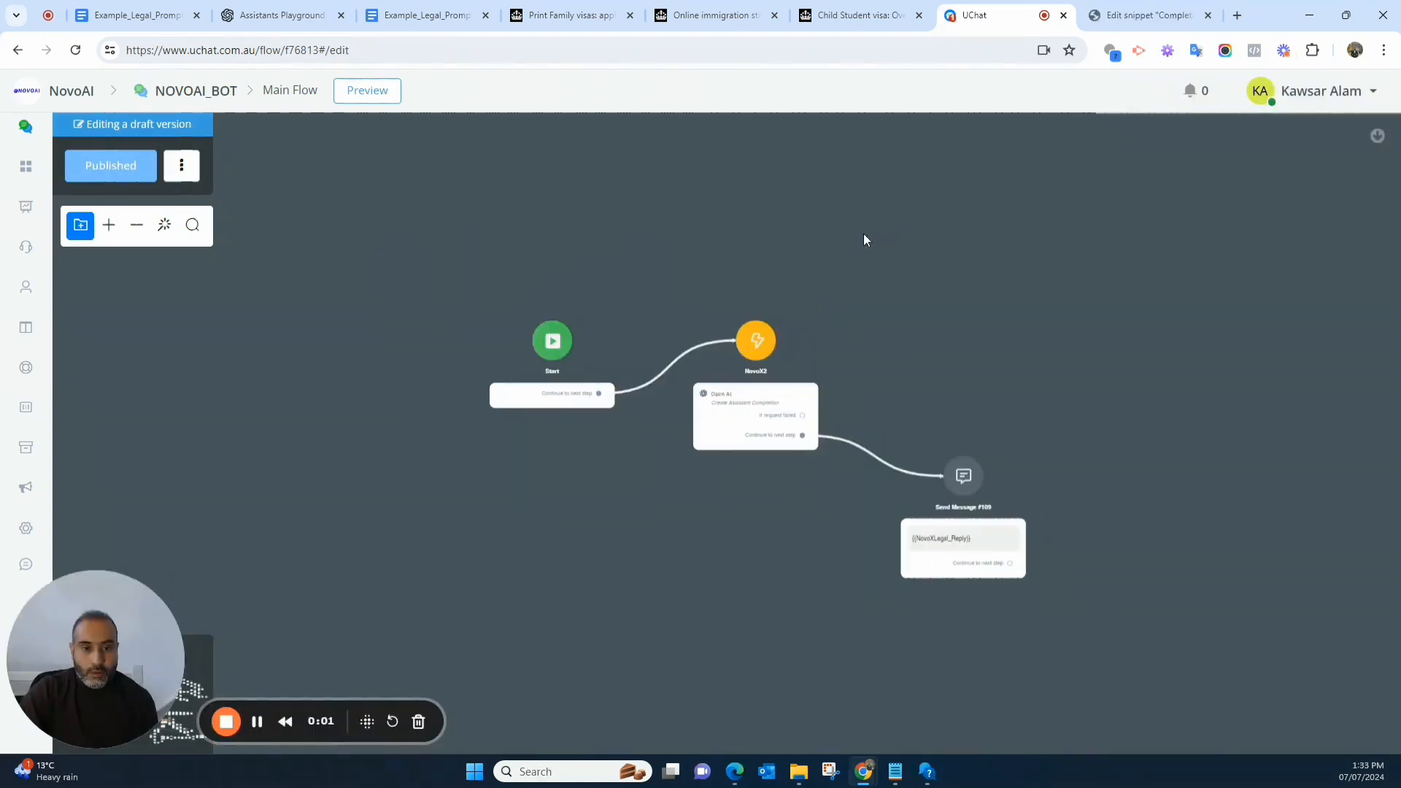
Open the bot's webchat configuration and review its Chat Bubble and Chat Header settings
drag(751, 244, 678, 247)
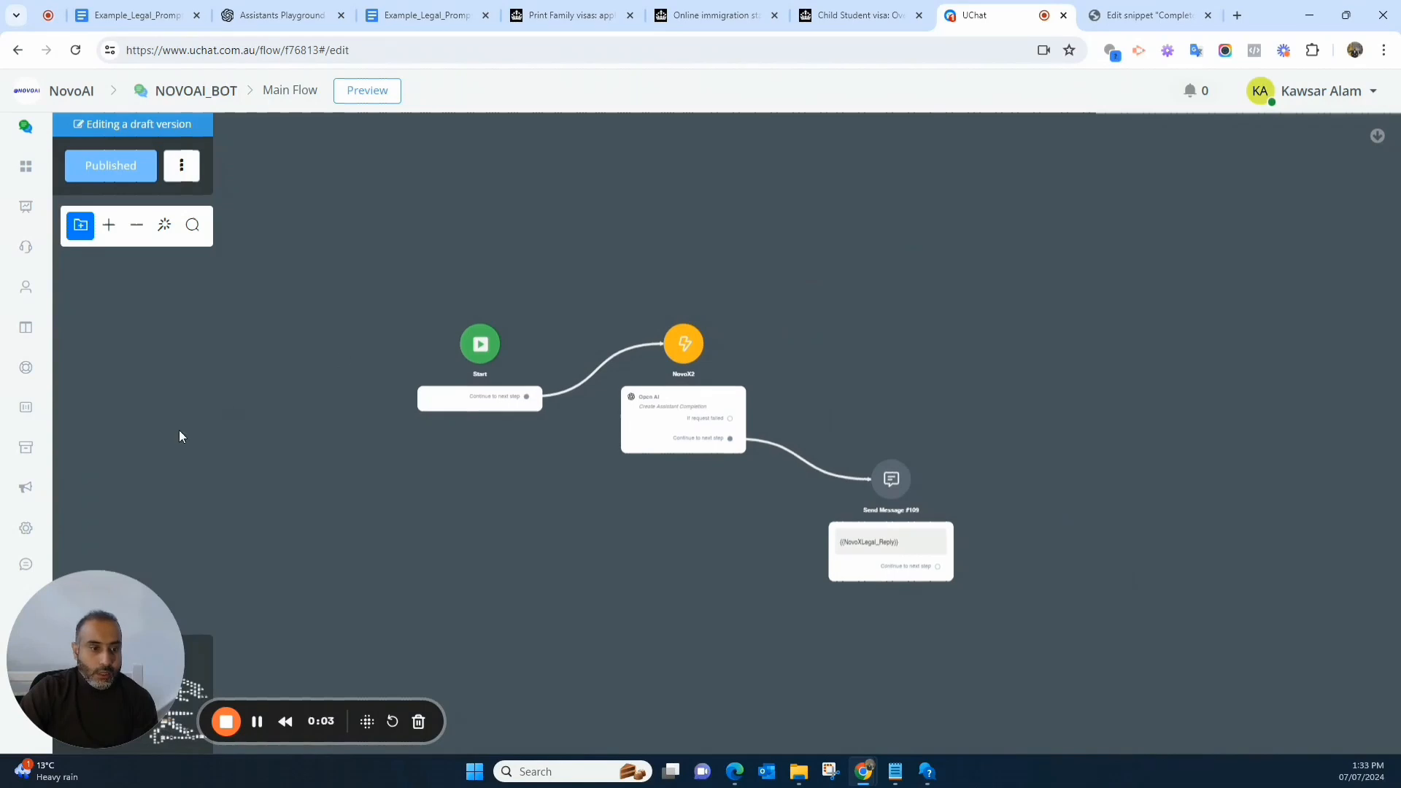
drag(103, 618, 187, 633)
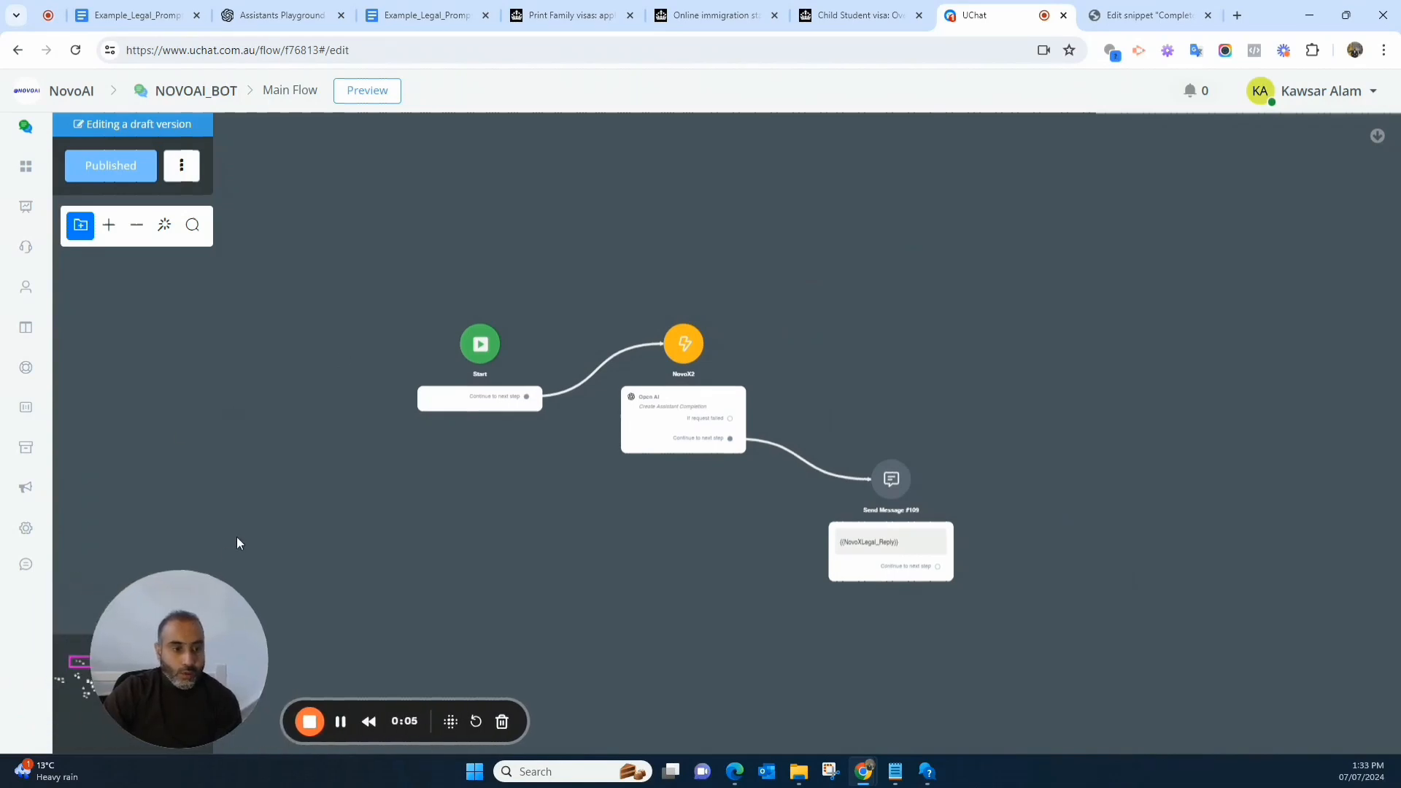
click(25, 531)
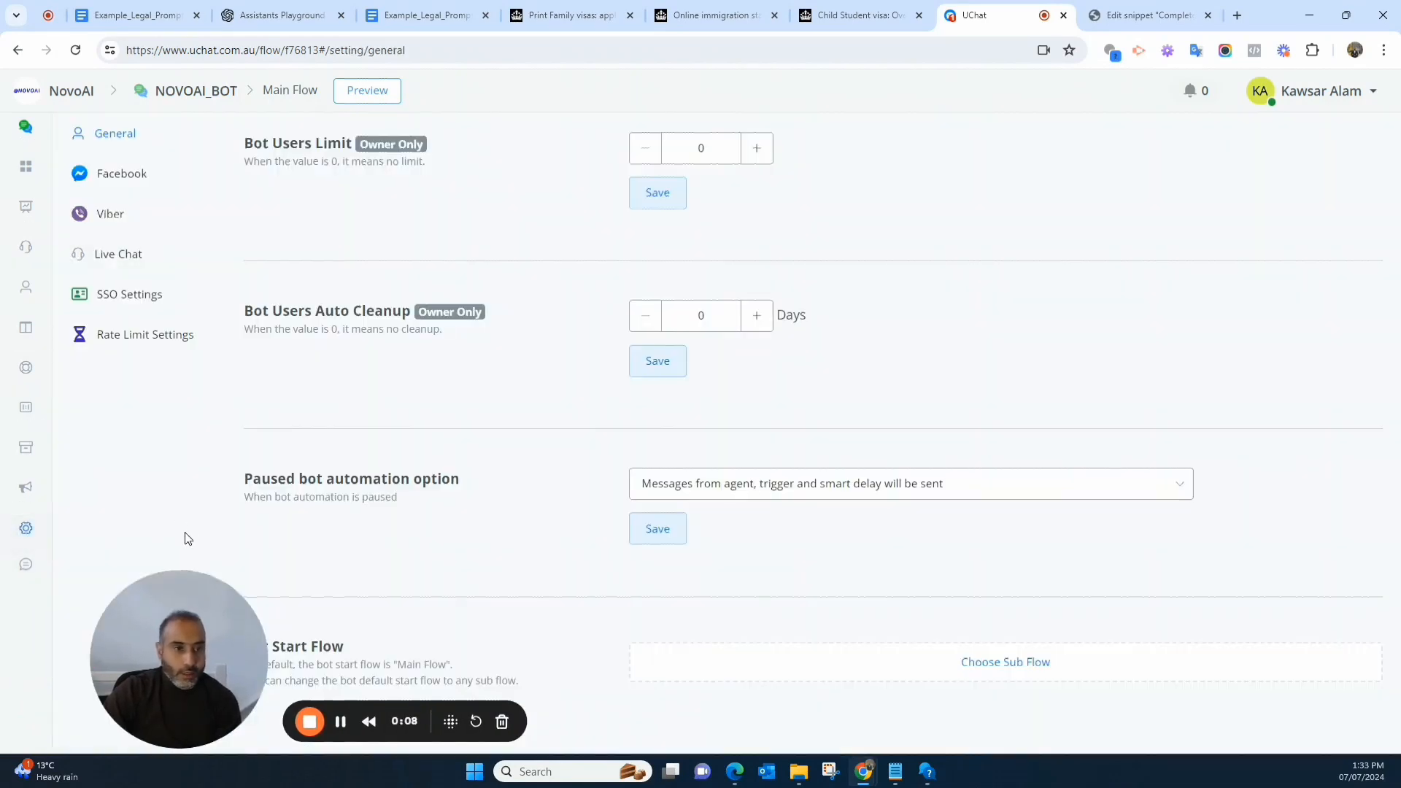
click(28, 580)
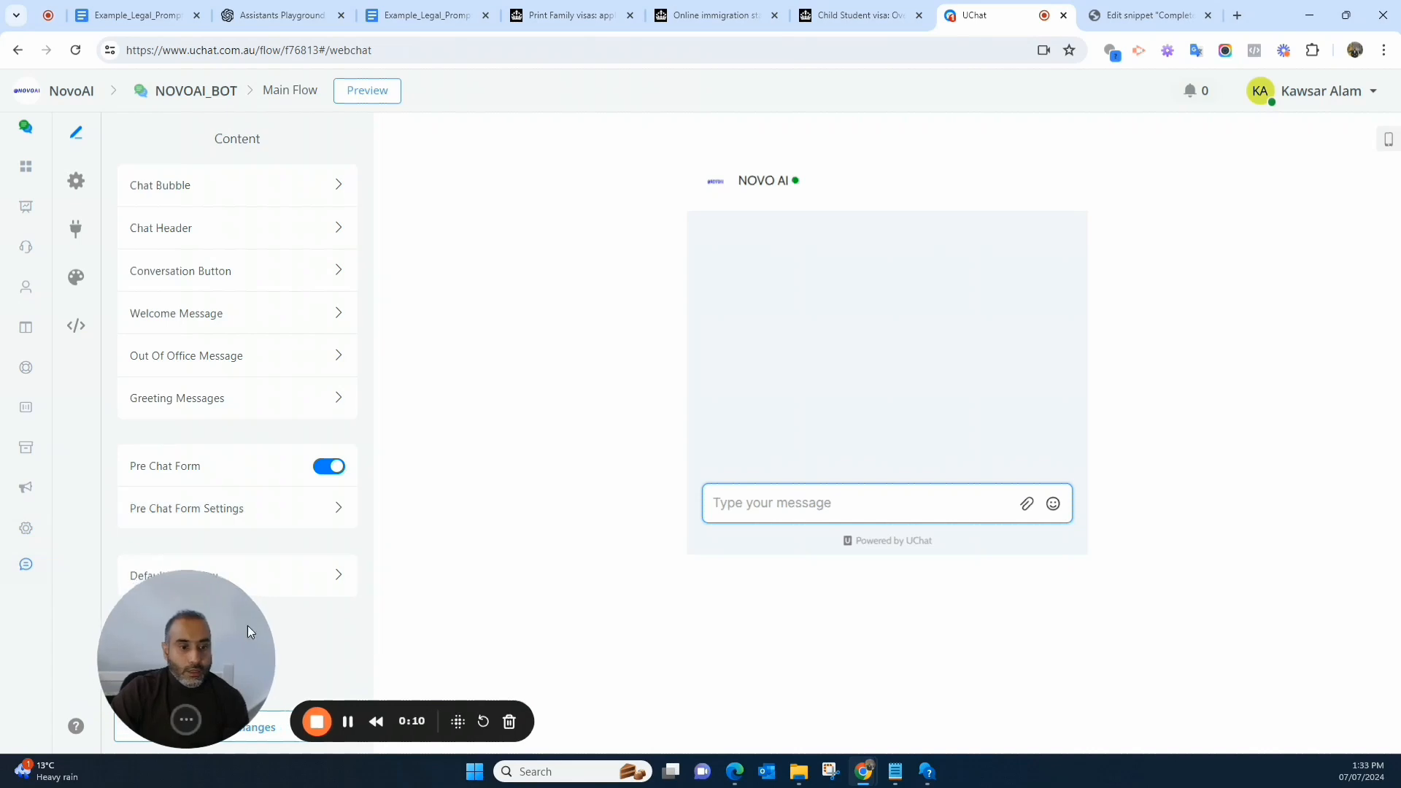
drag(248, 625, 502, 554)
click(257, 186)
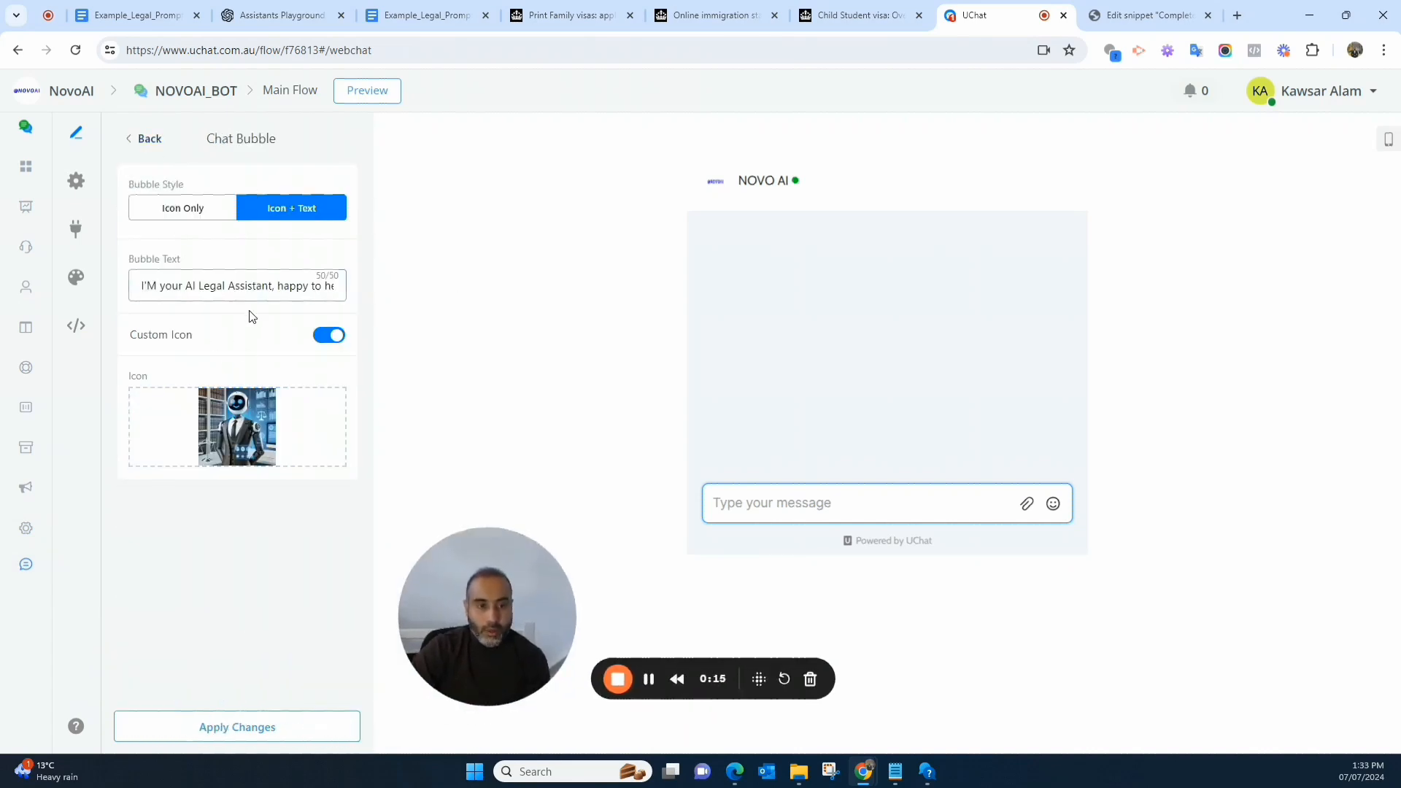
click(149, 140)
click(181, 222)
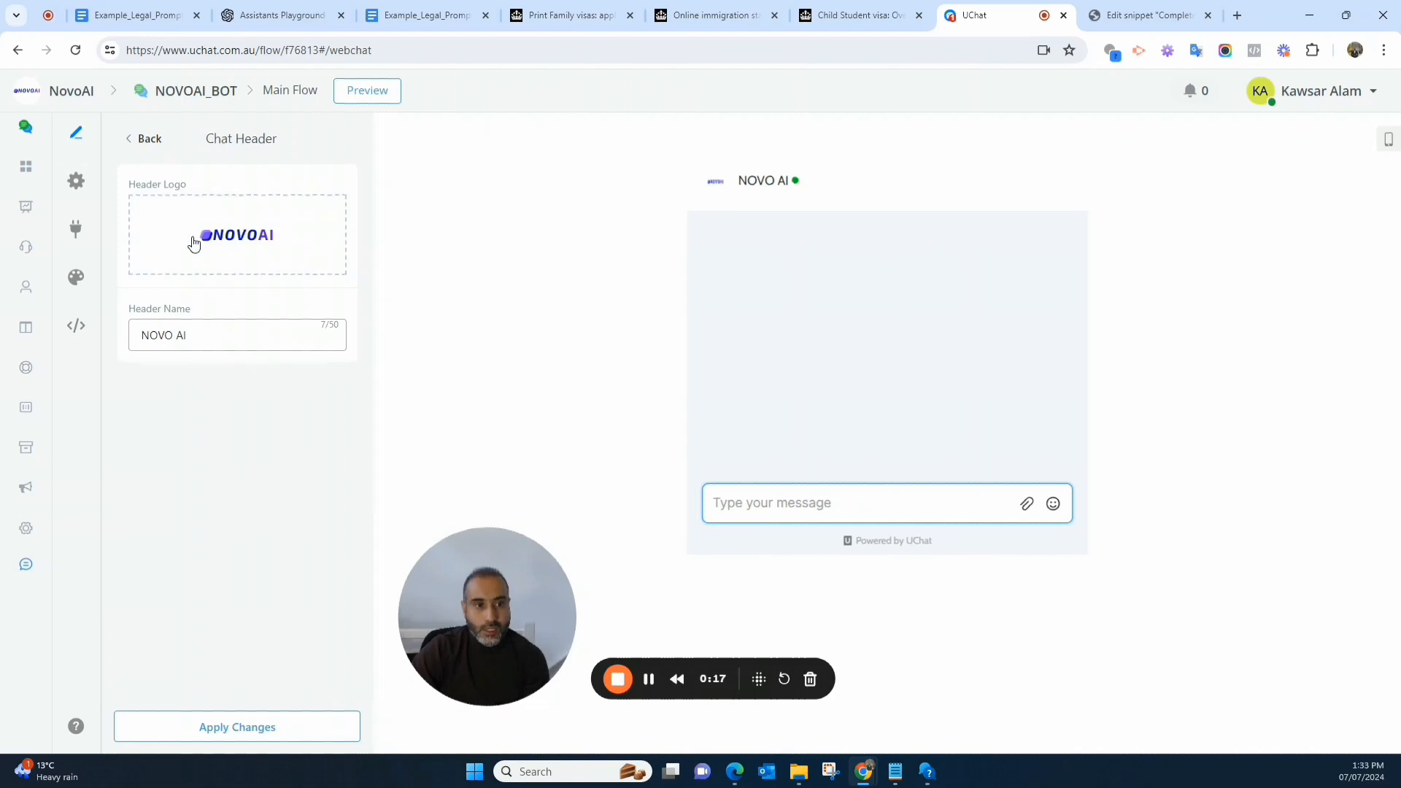
click(145, 138)
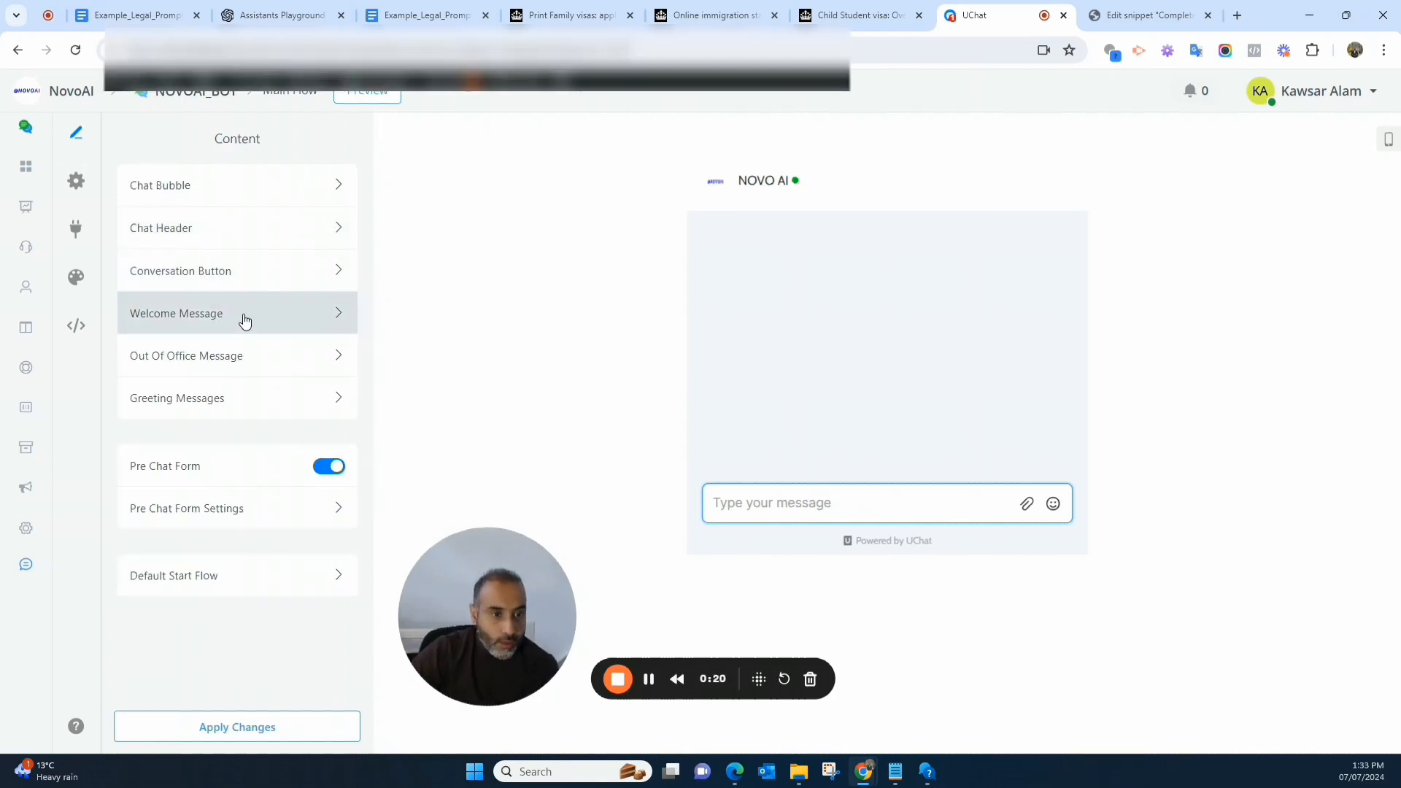
Open the webchat's existing greeting message and examine its message text, URL and time on page
click(217, 397)
click(255, 184)
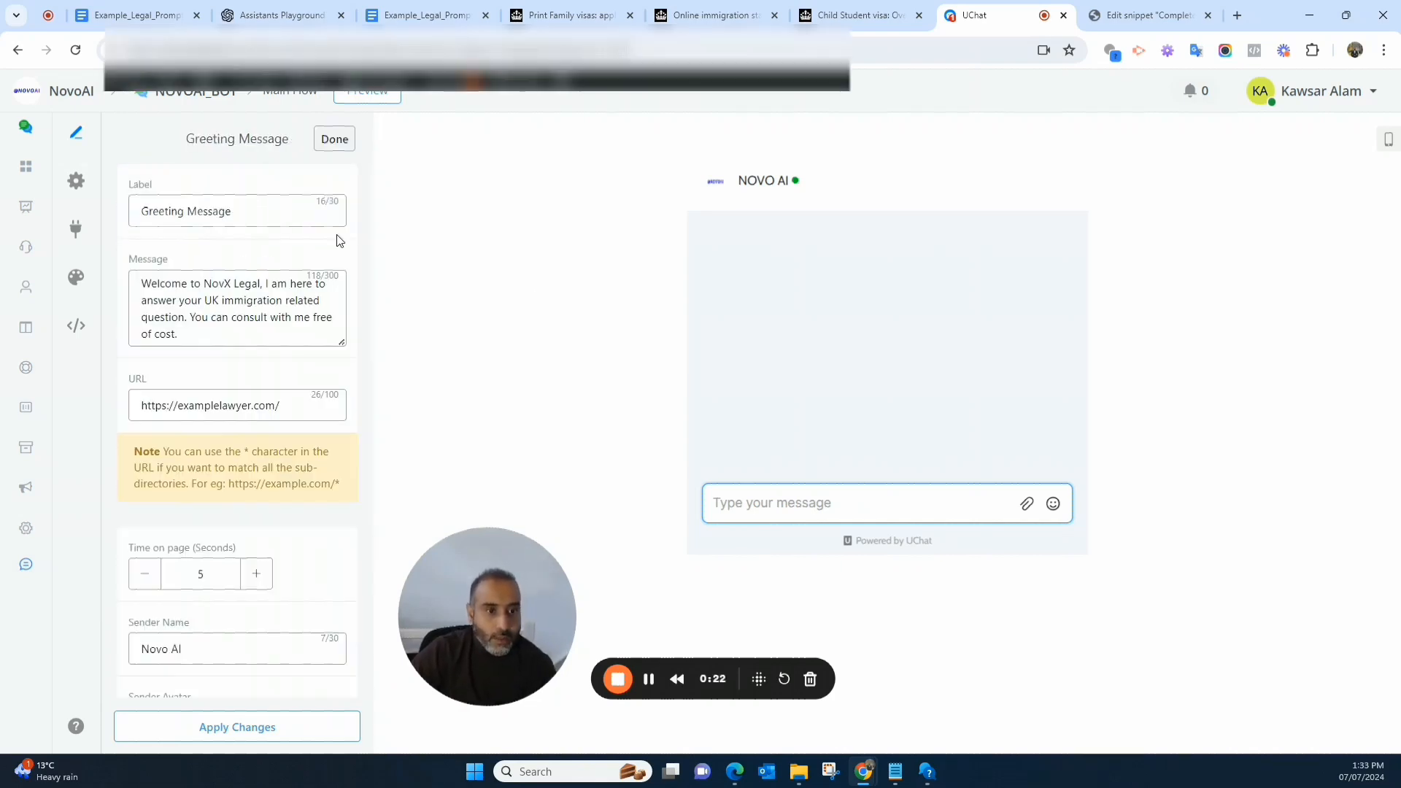
drag(211, 301, 264, 316)
click(459, 314)
click(231, 574)
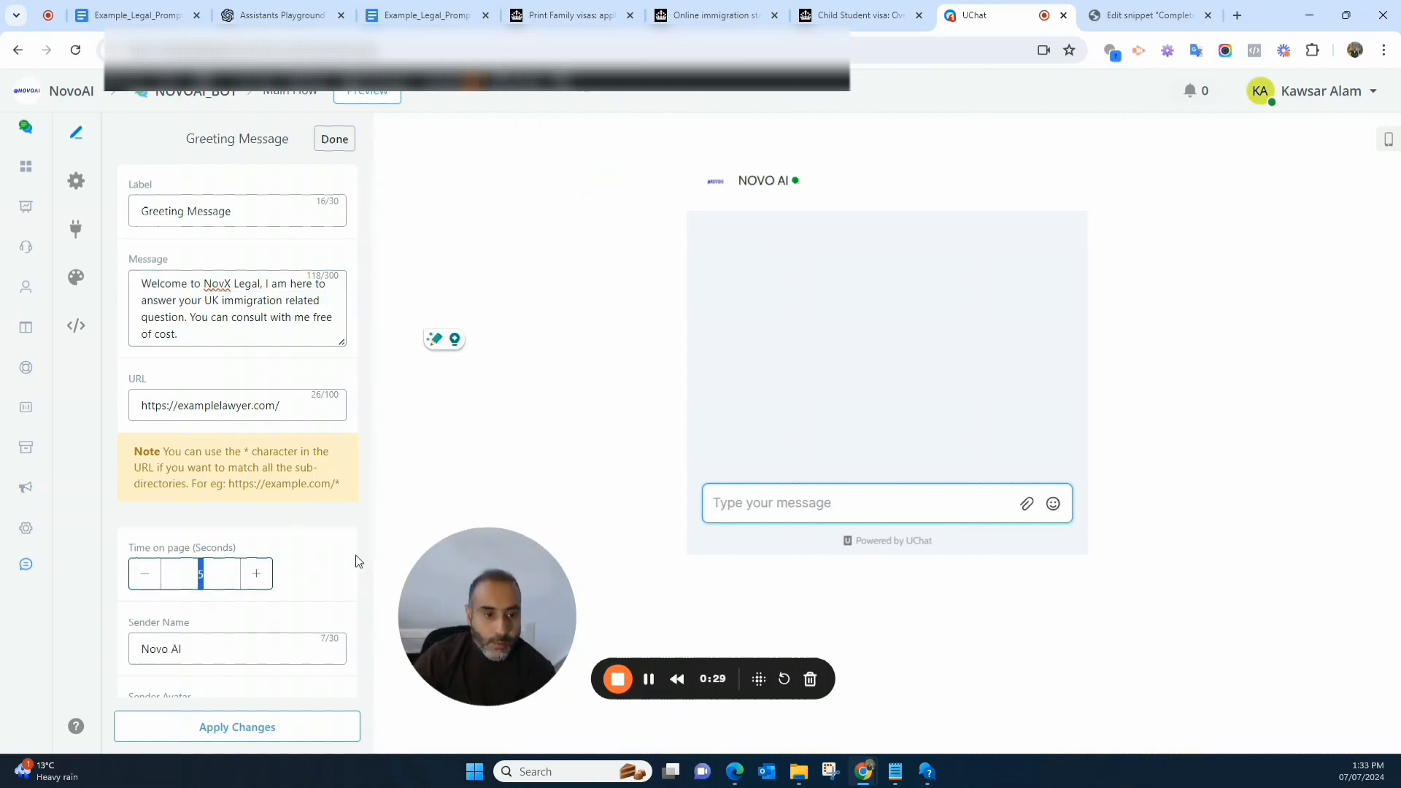
click(197, 322)
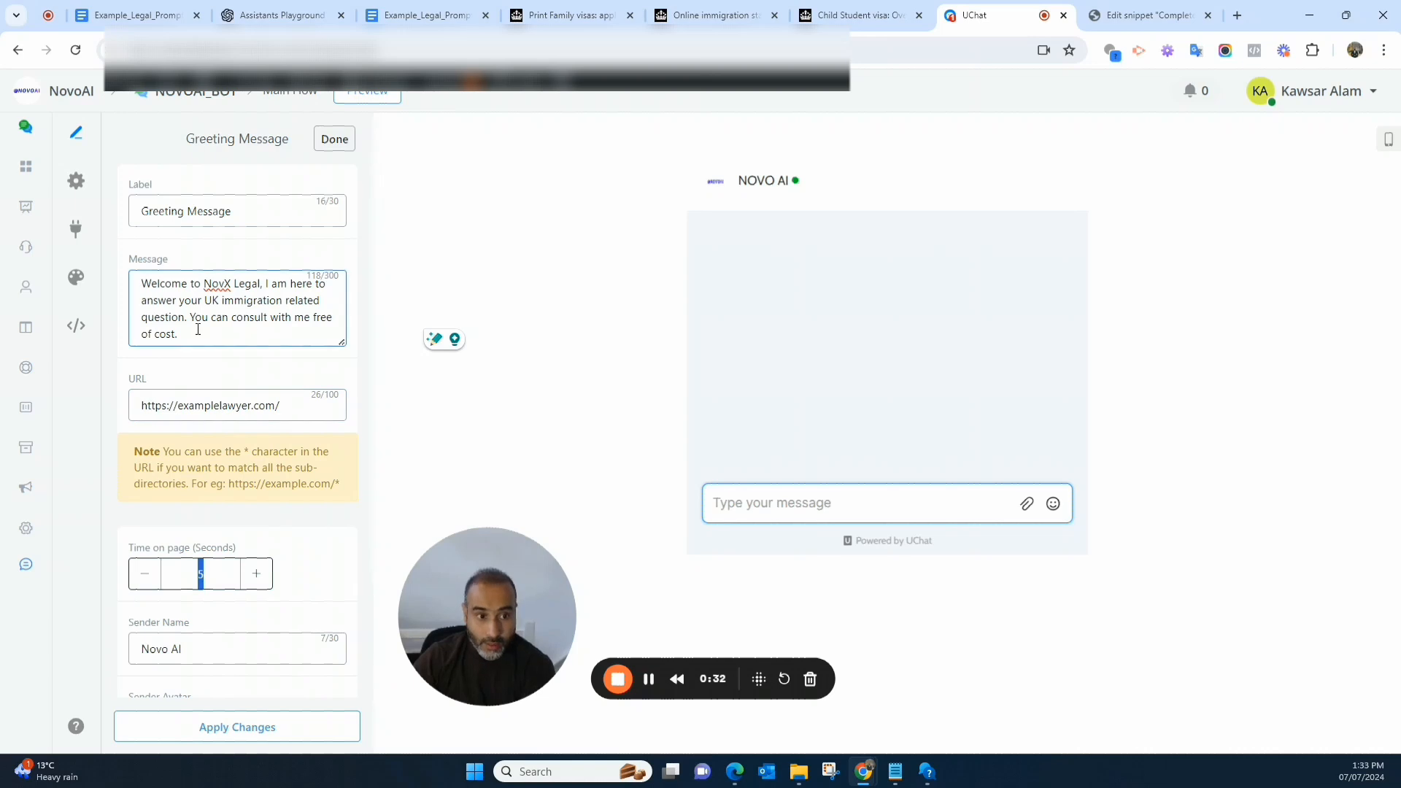
key(ctrl+a)
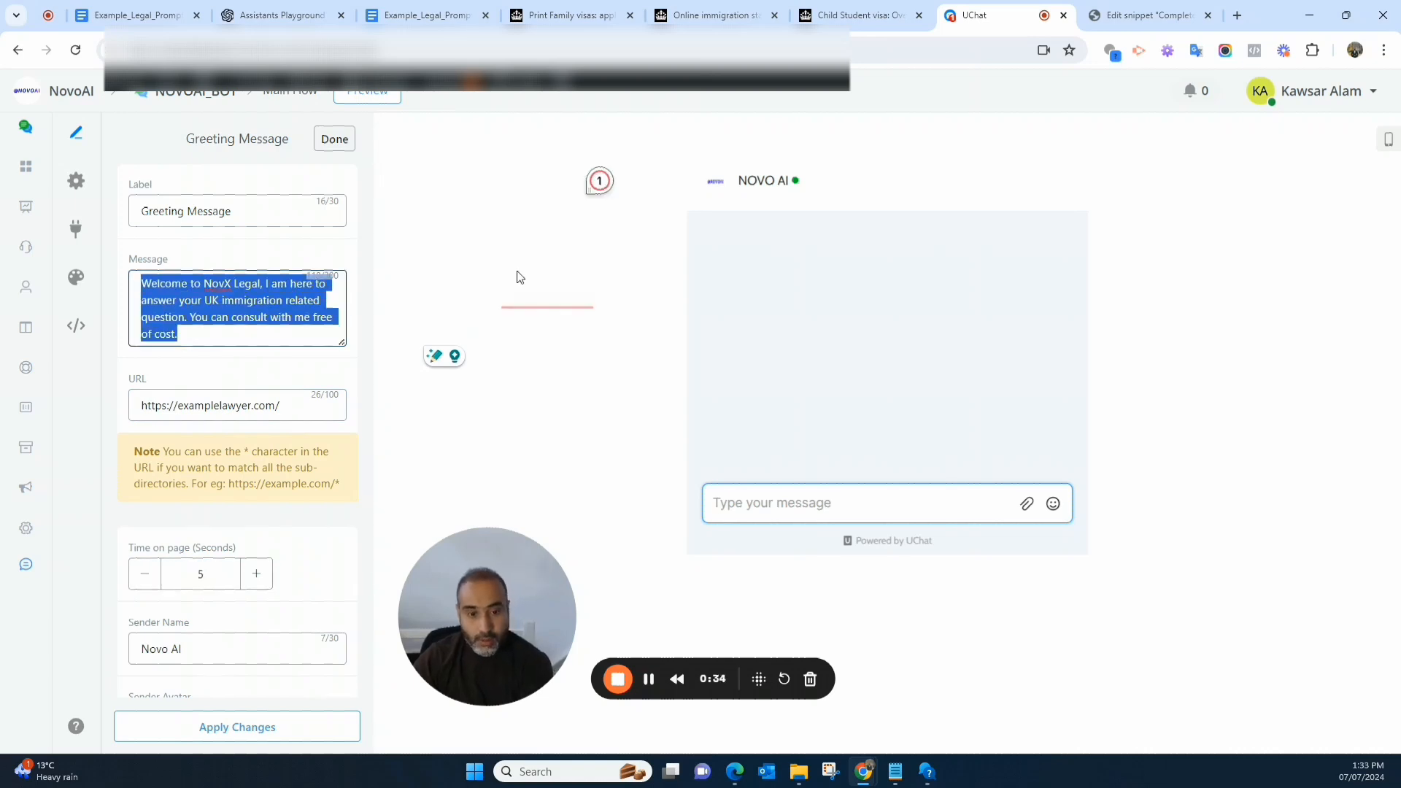
click(230, 301)
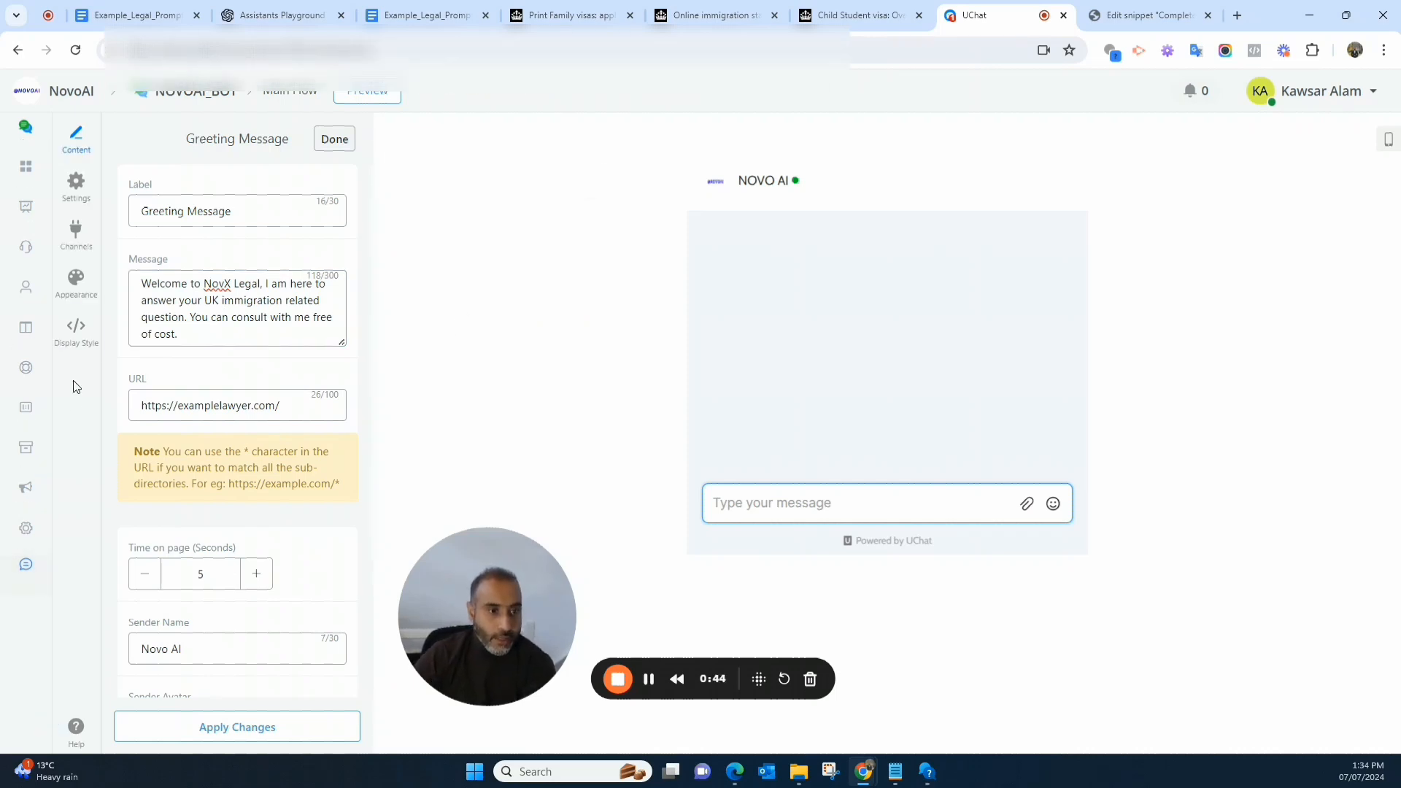
Open the install code for the Embed Chat Window display style and examine the website script
click(86, 322)
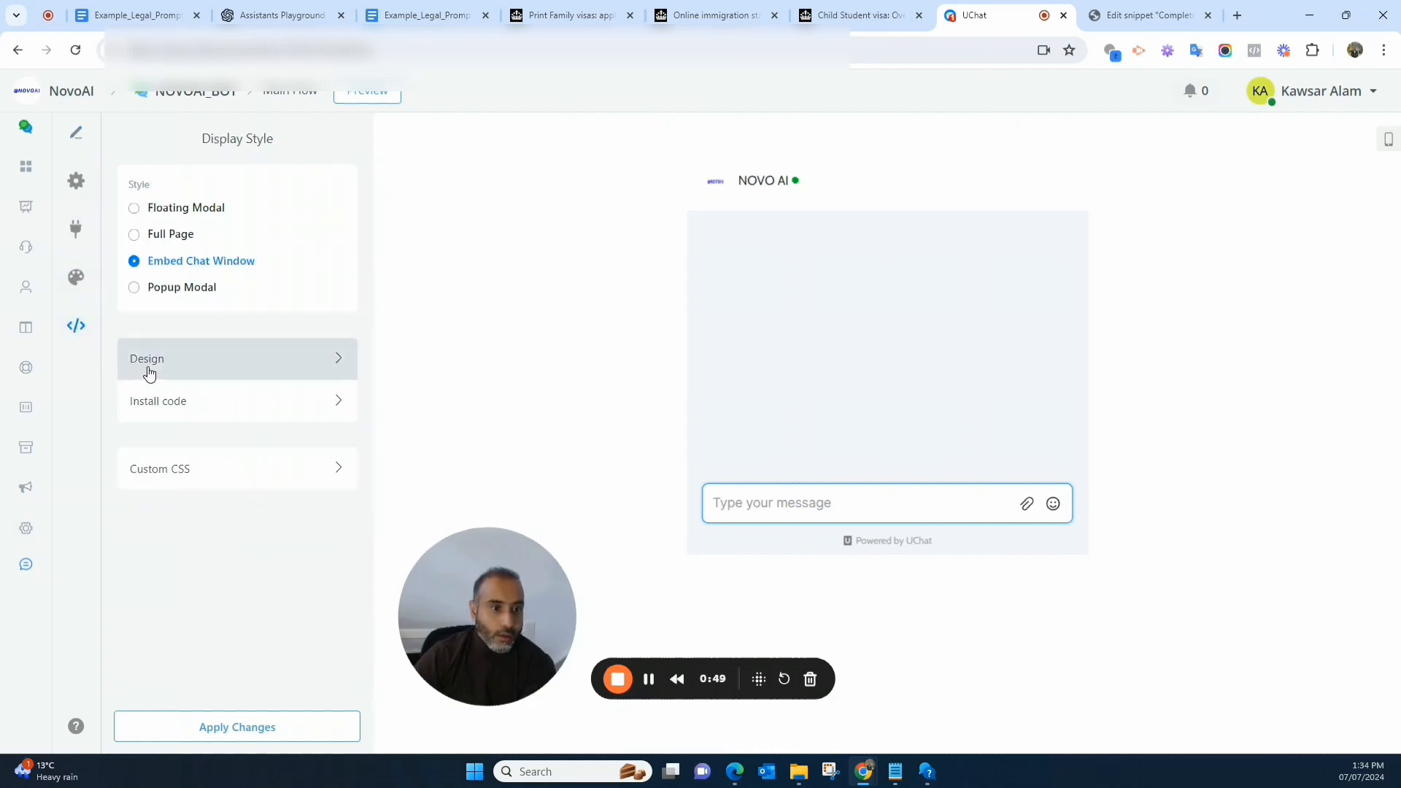
click(248, 403)
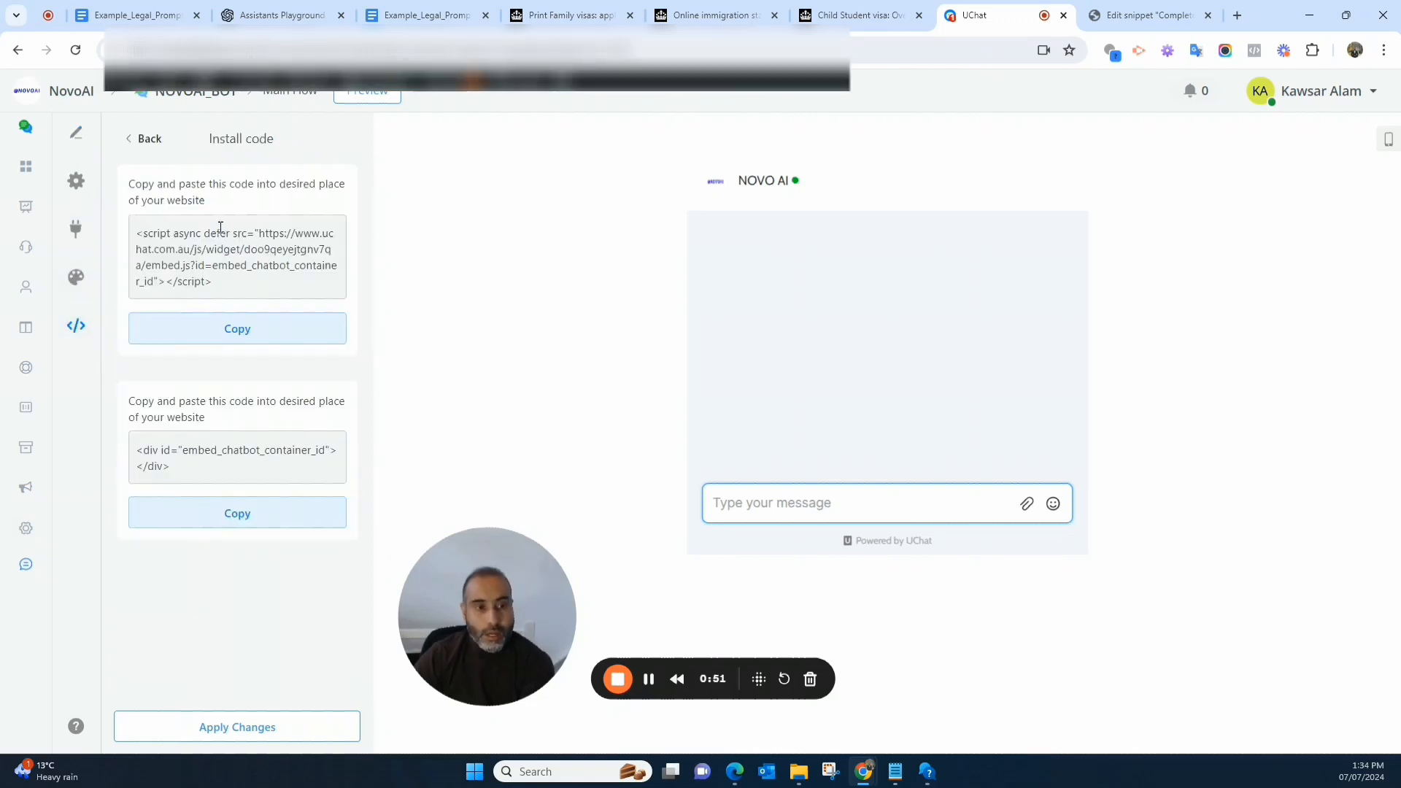
drag(220, 233, 270, 250)
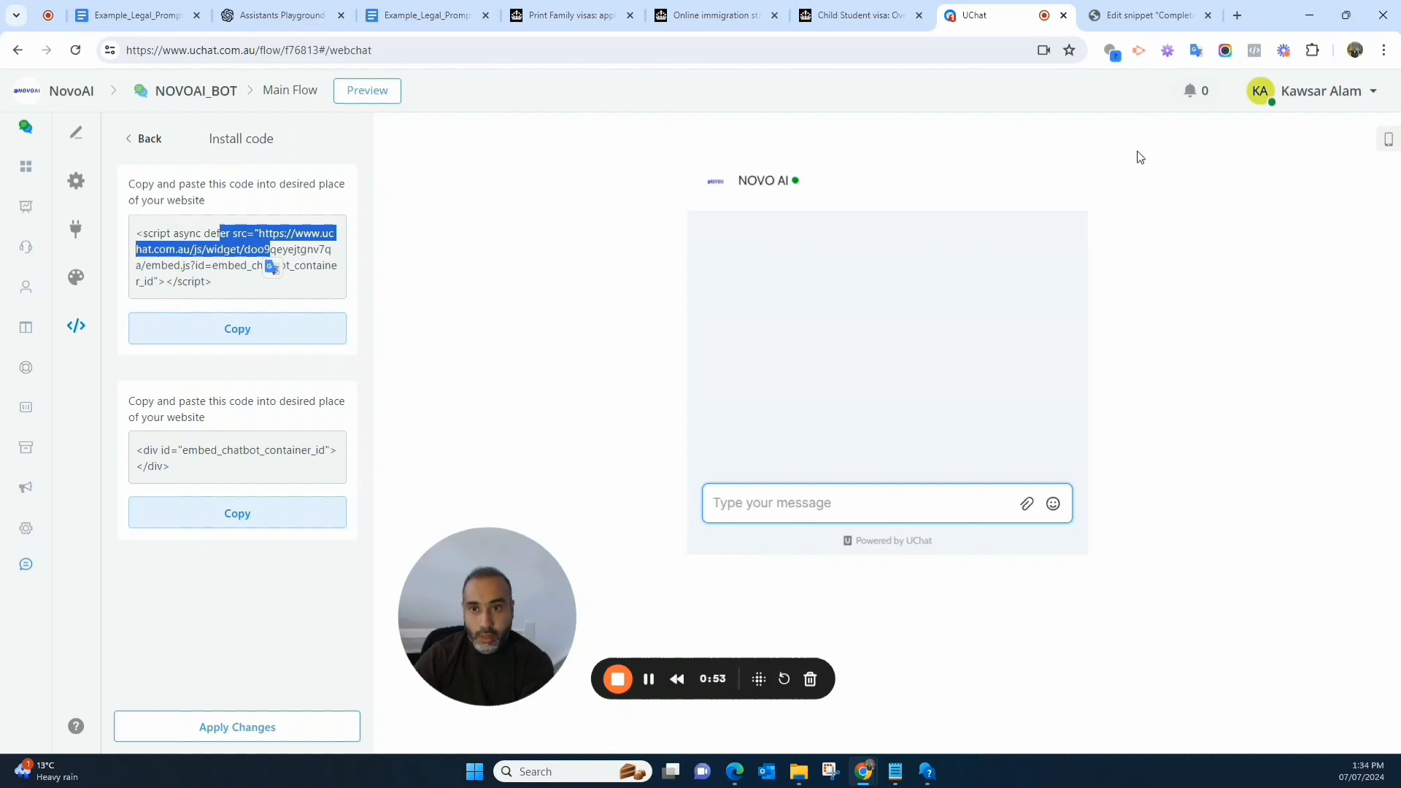
Switch to the examplelawyer.com WordPress admin and check the installed plugins for WPCode Lite
click(1136, 19)
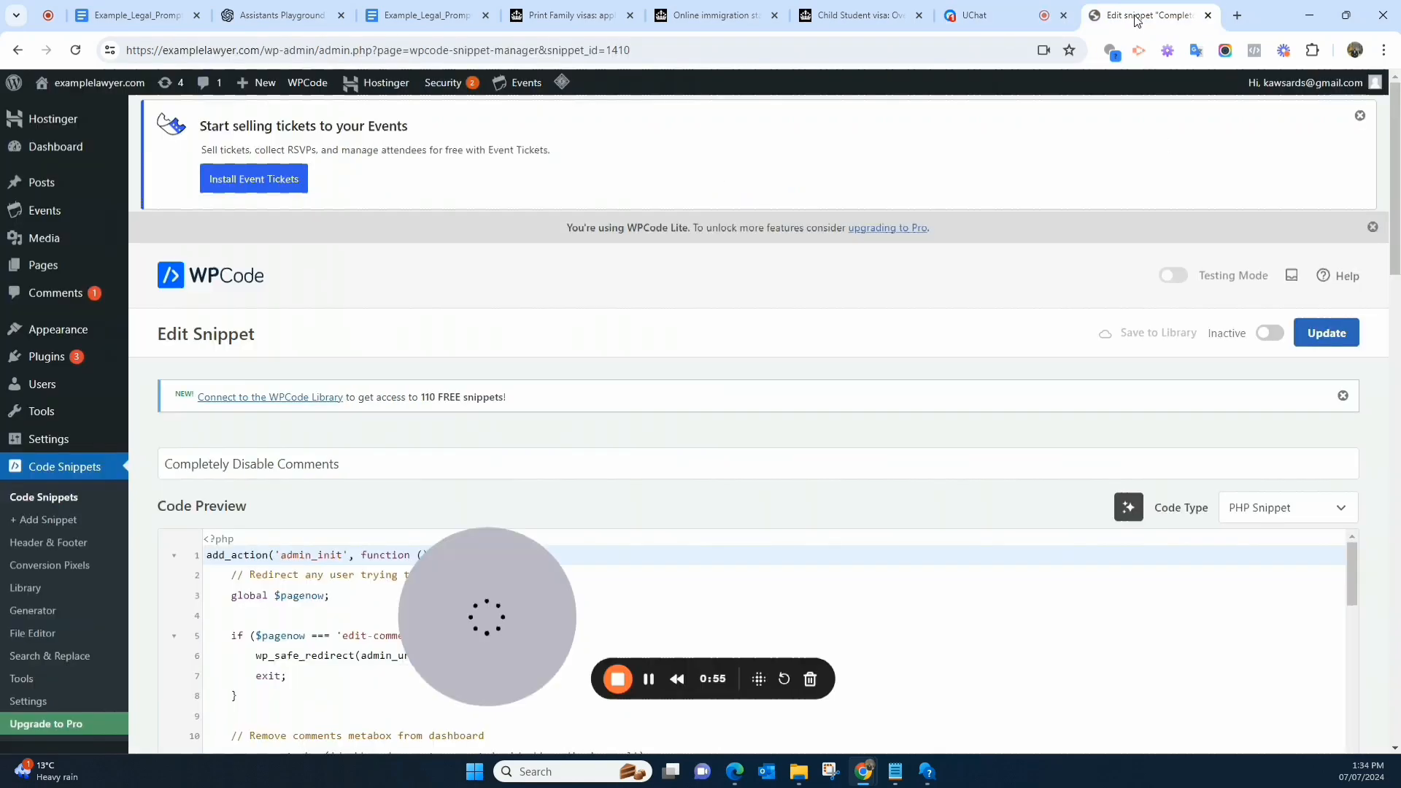
drag(479, 568, 278, 189)
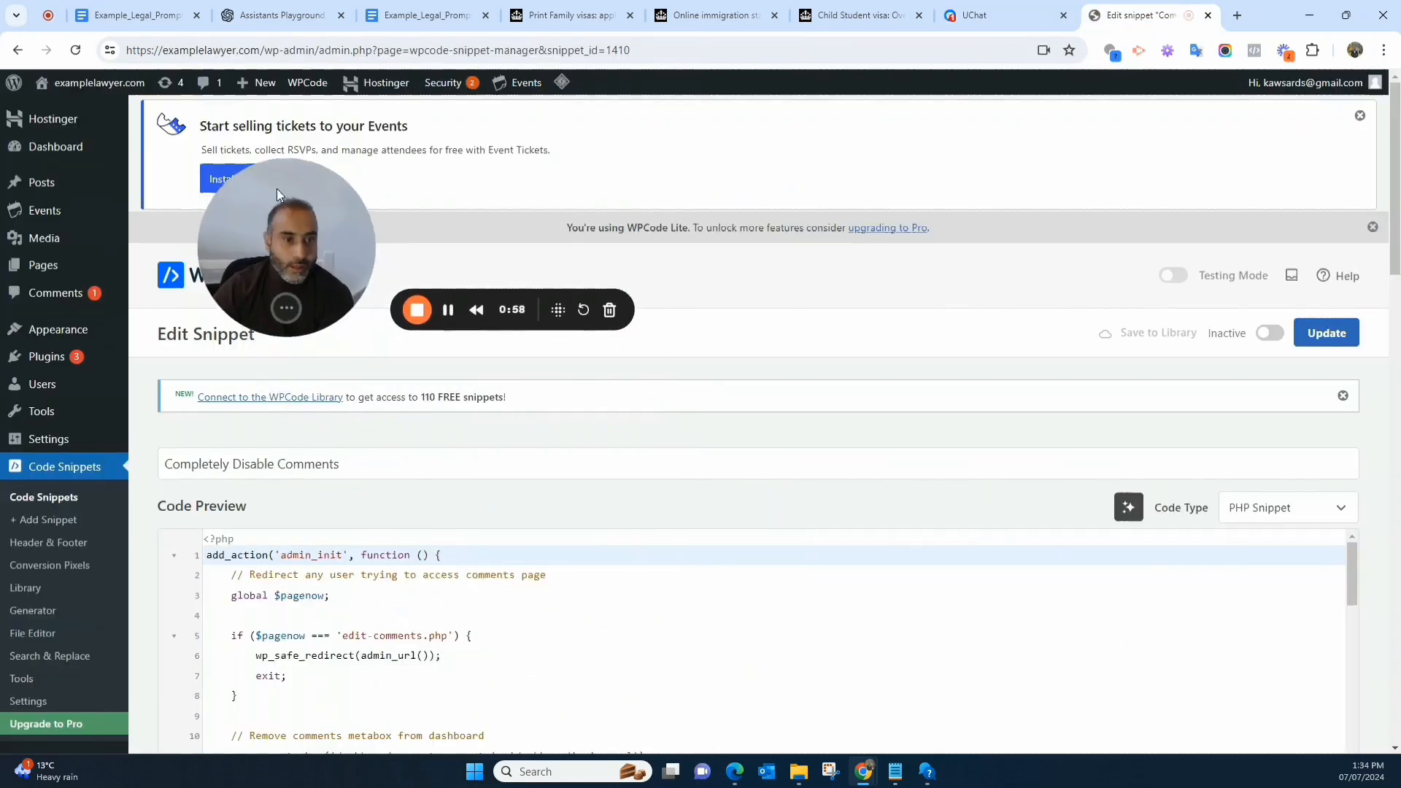
click(46, 356)
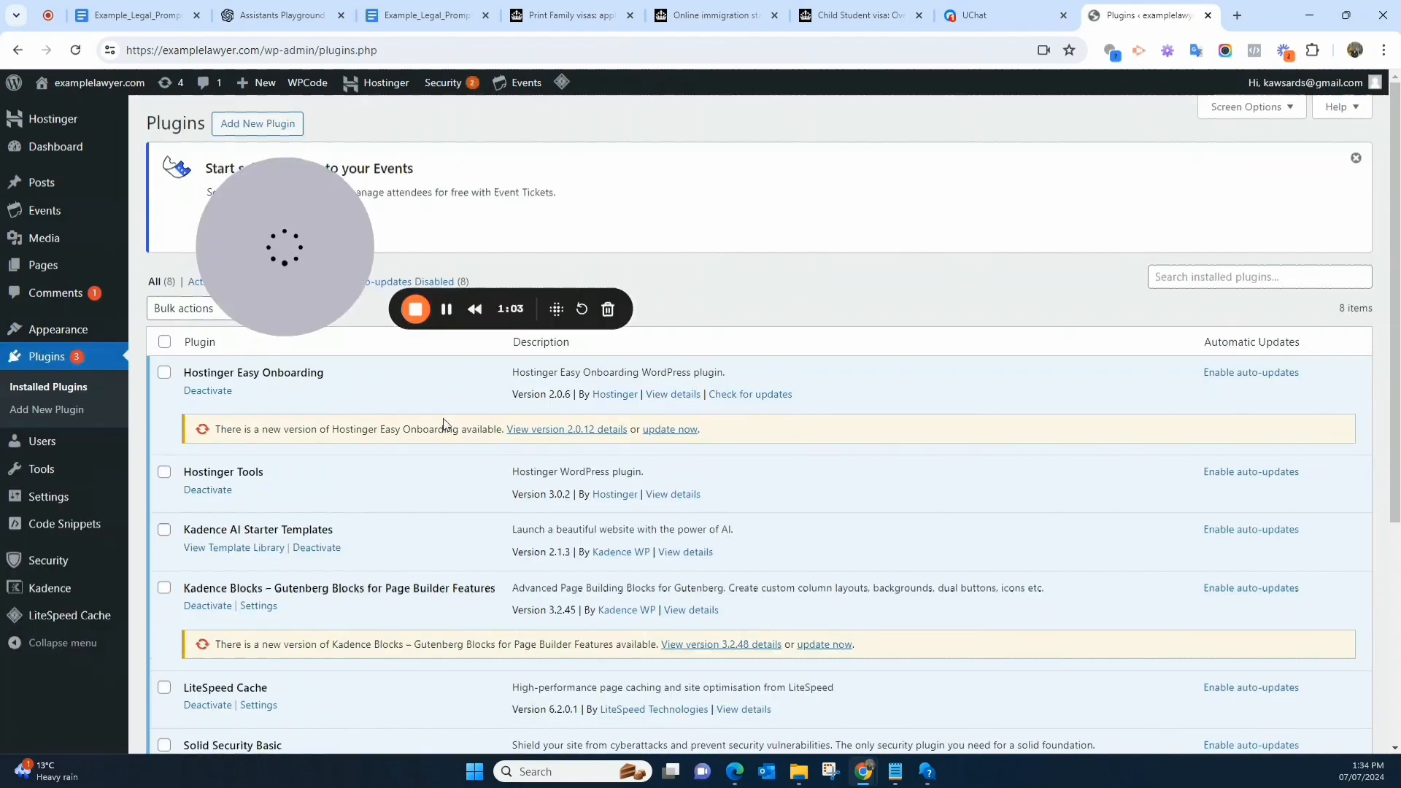
scroll(289, 503, down, 5)
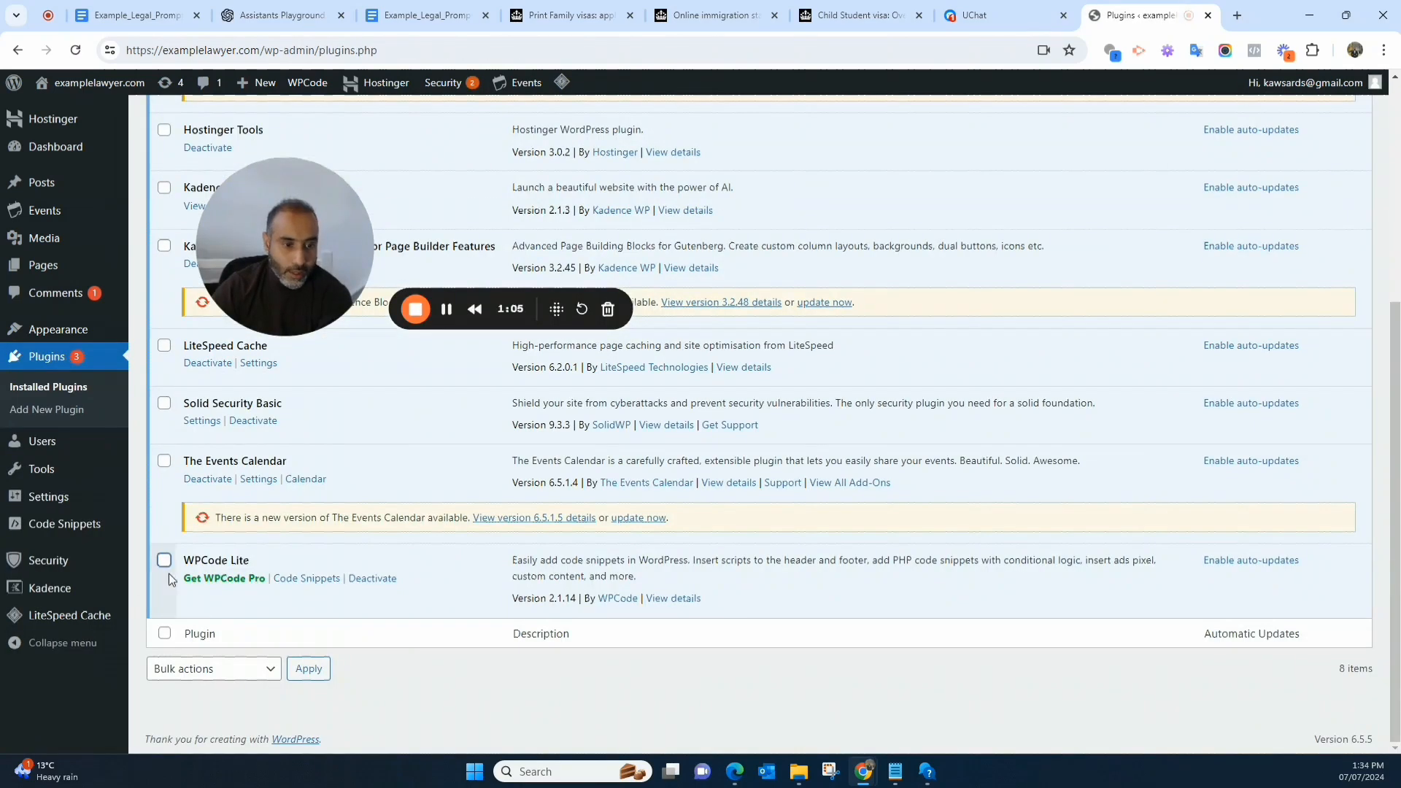
drag(187, 560, 250, 560)
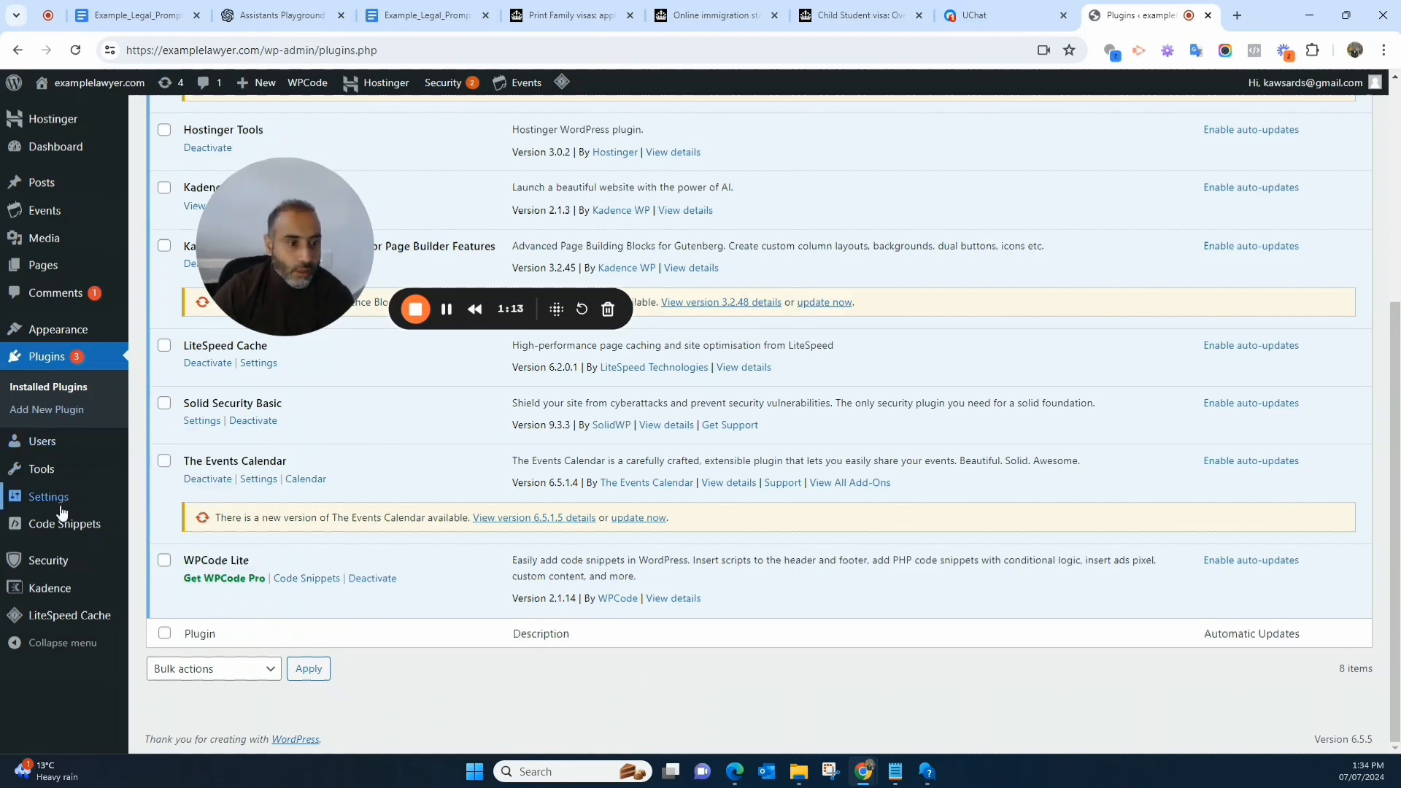
Open the Completely Disable Comments snippet in WPCode and review it alongside the UChat install code
click(93, 527)
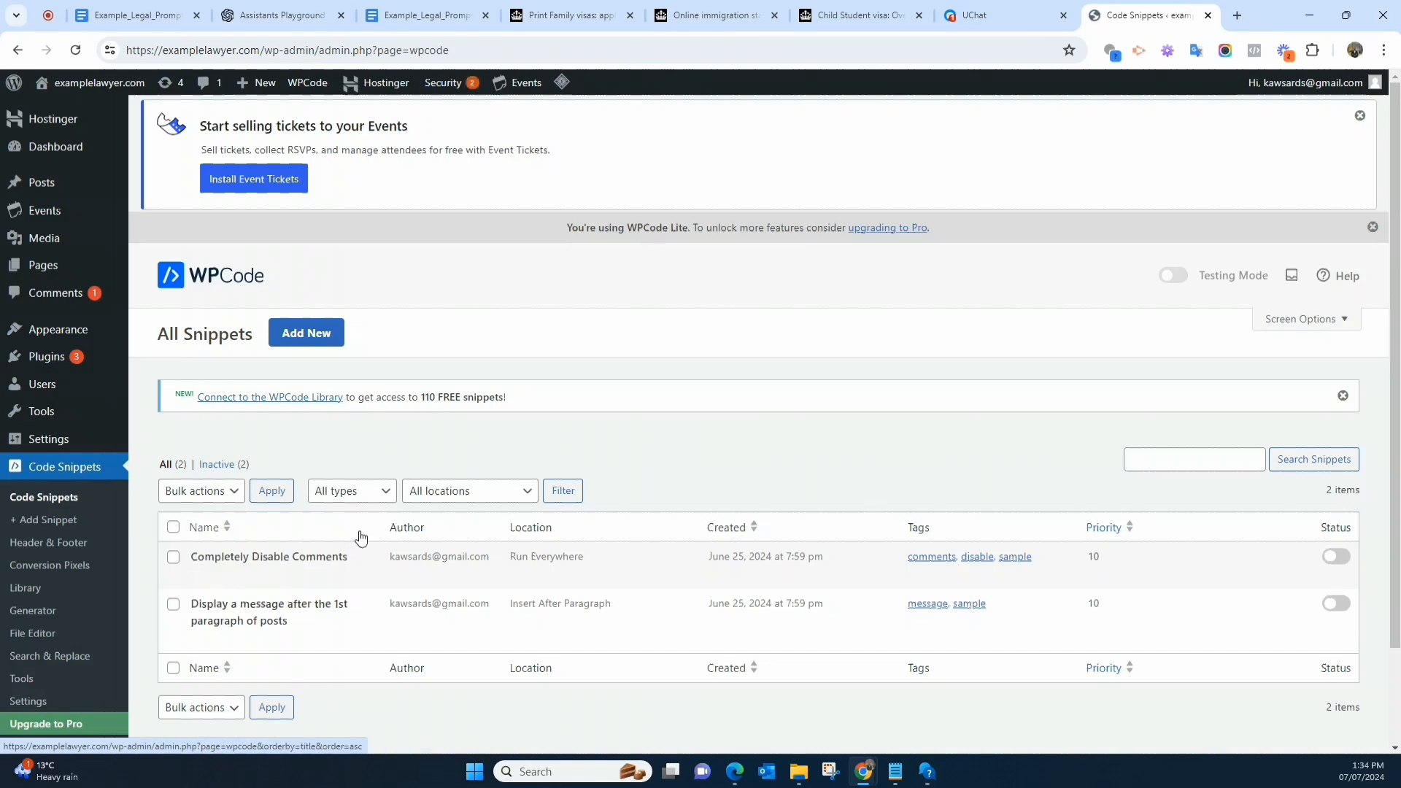
click(198, 574)
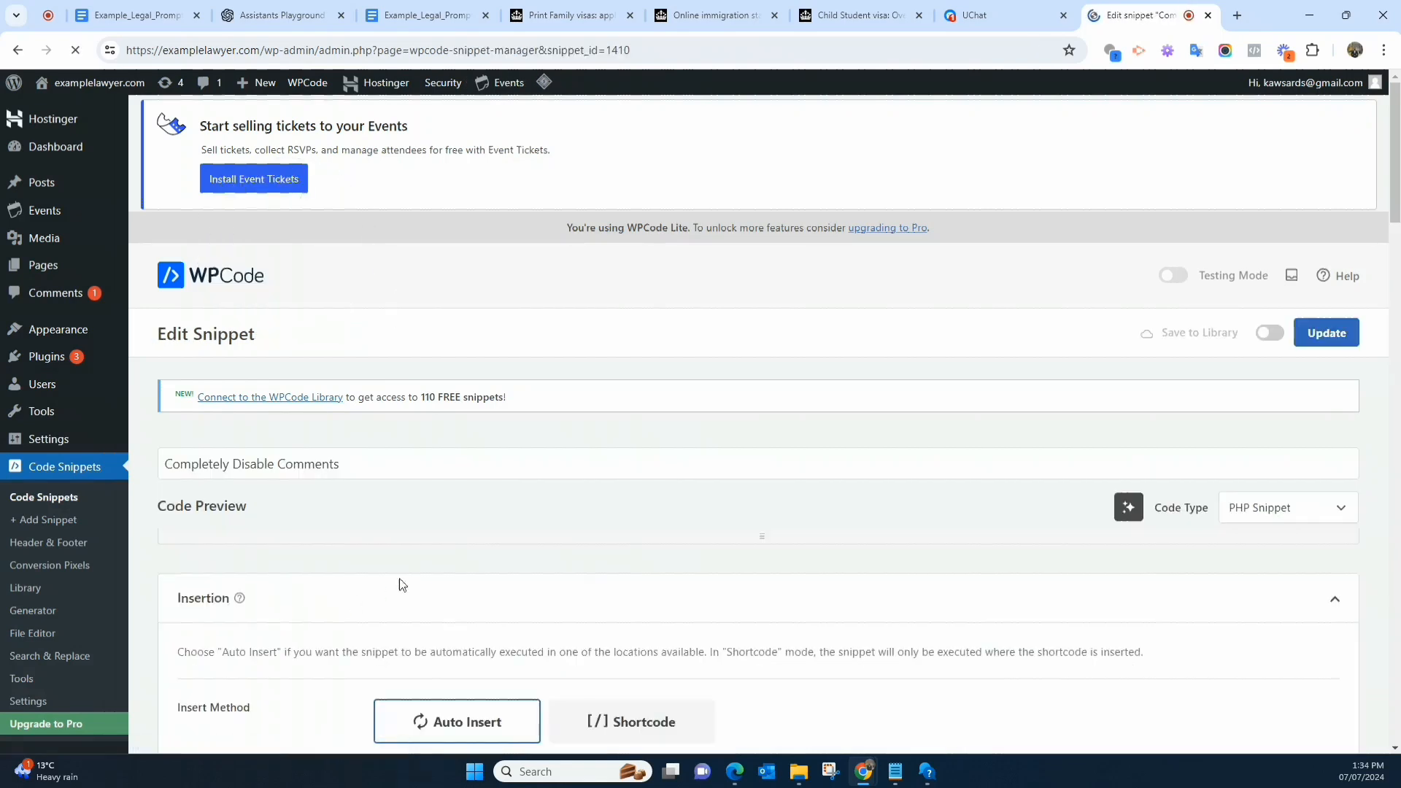
scroll(548, 550, down, 5)
click(988, 17)
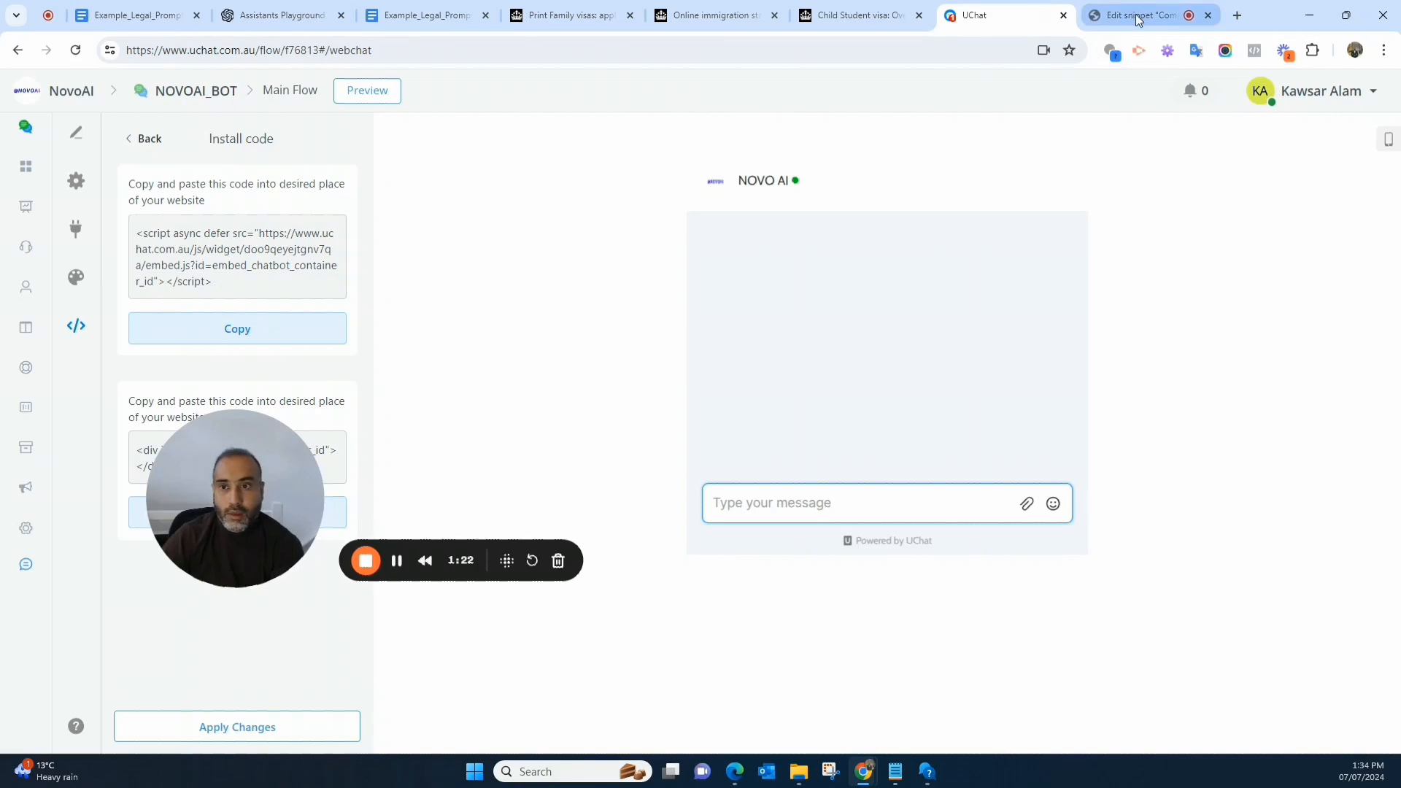
drag(252, 456, 271, 522)
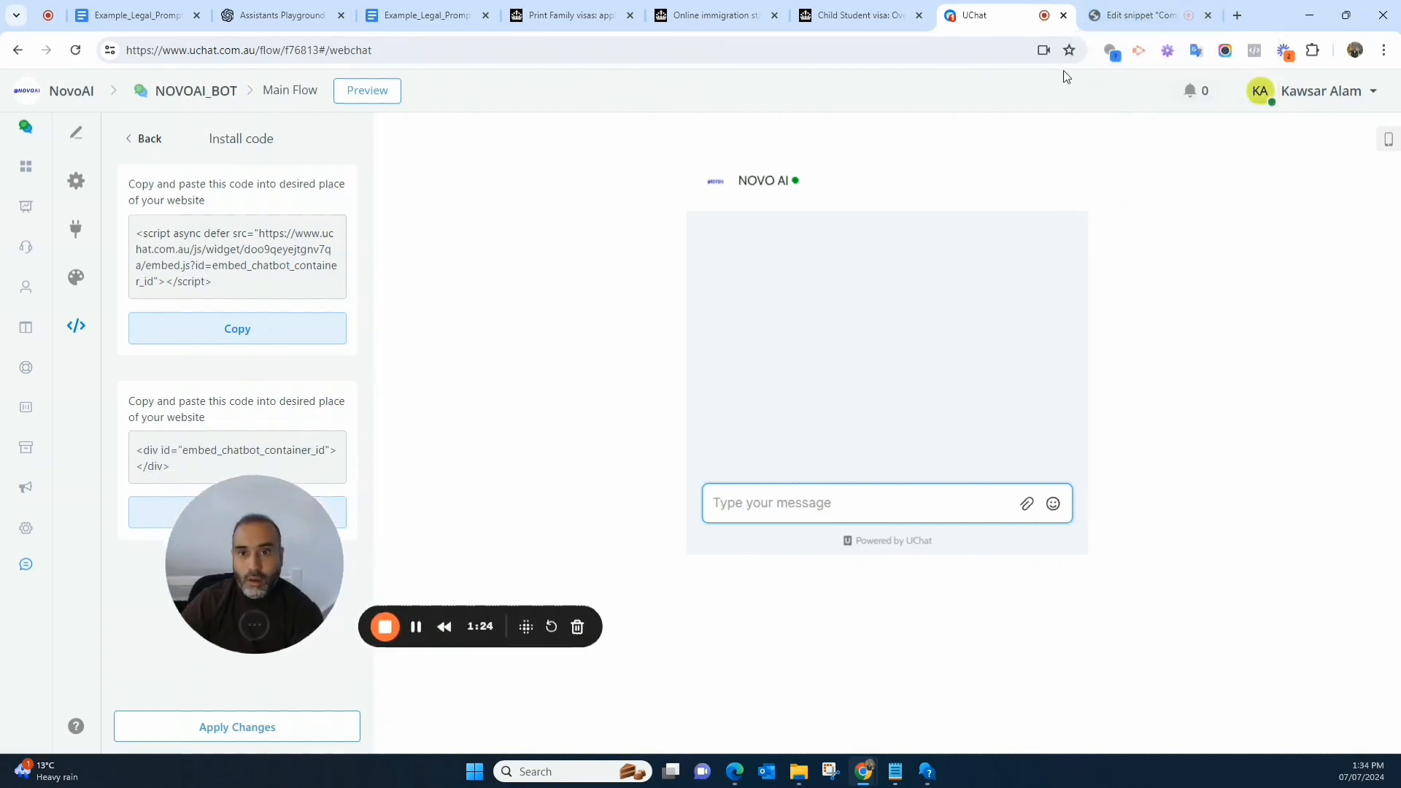
click(1142, 15)
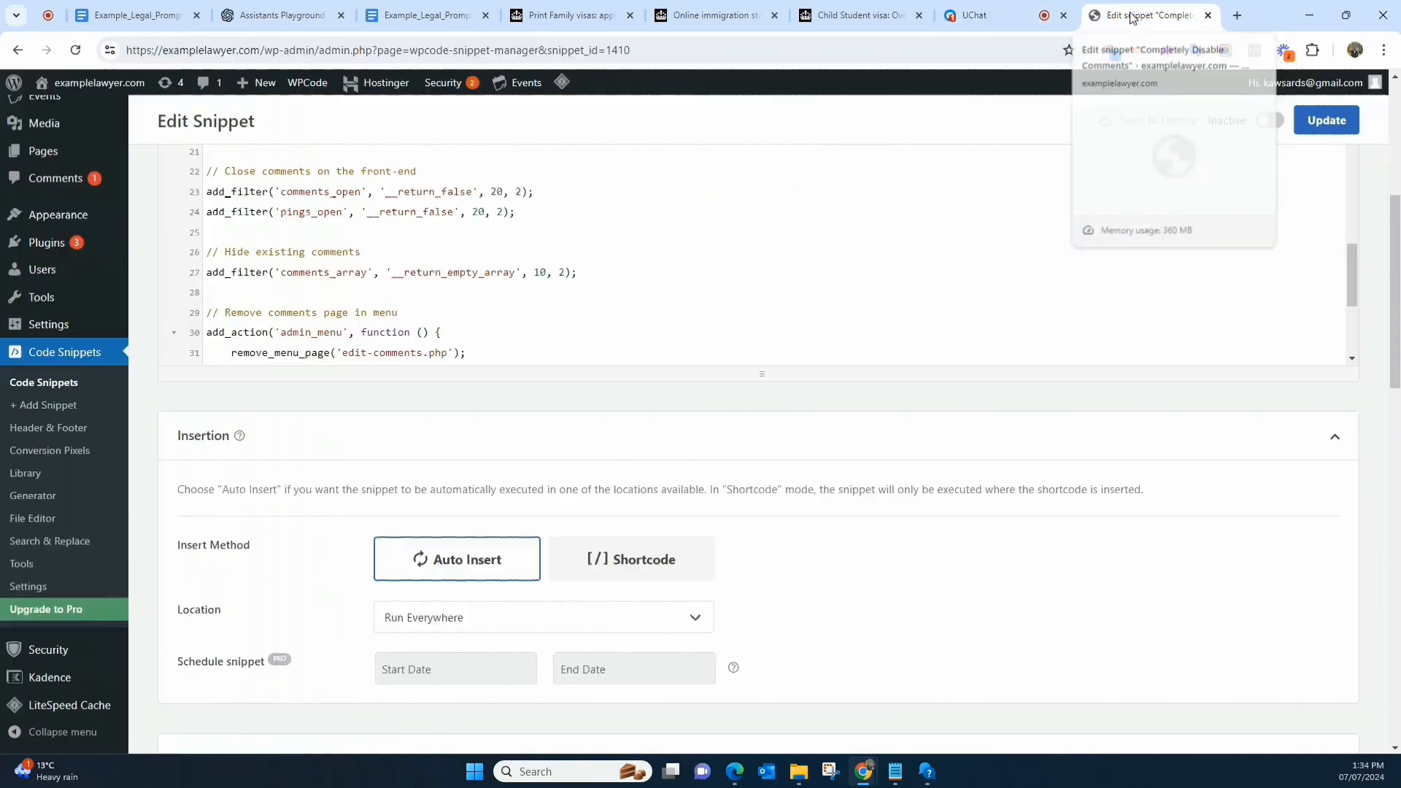
Load examplelawyer.com in a new browser tab and open the chat widget from its greeting message
click(1239, 15)
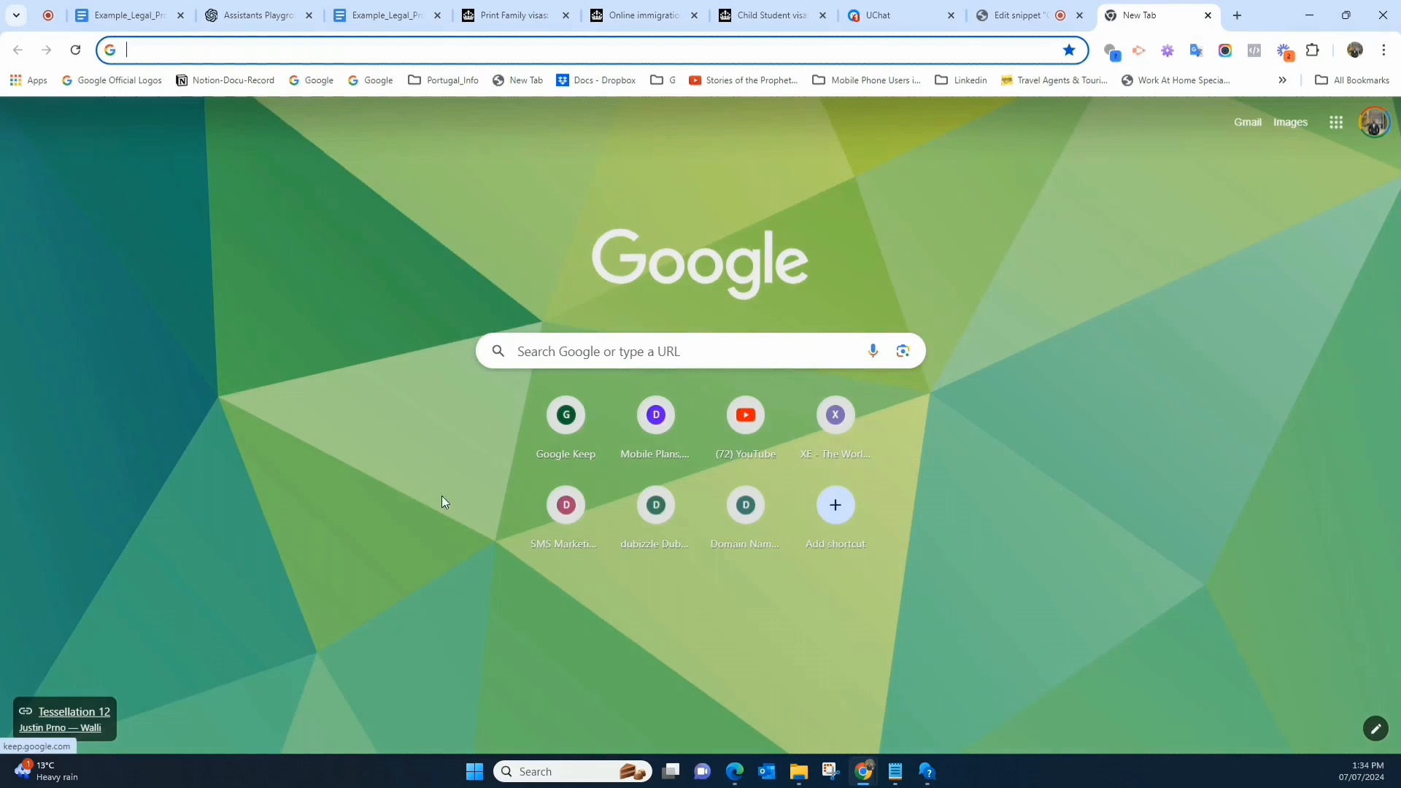
click(319, 54)
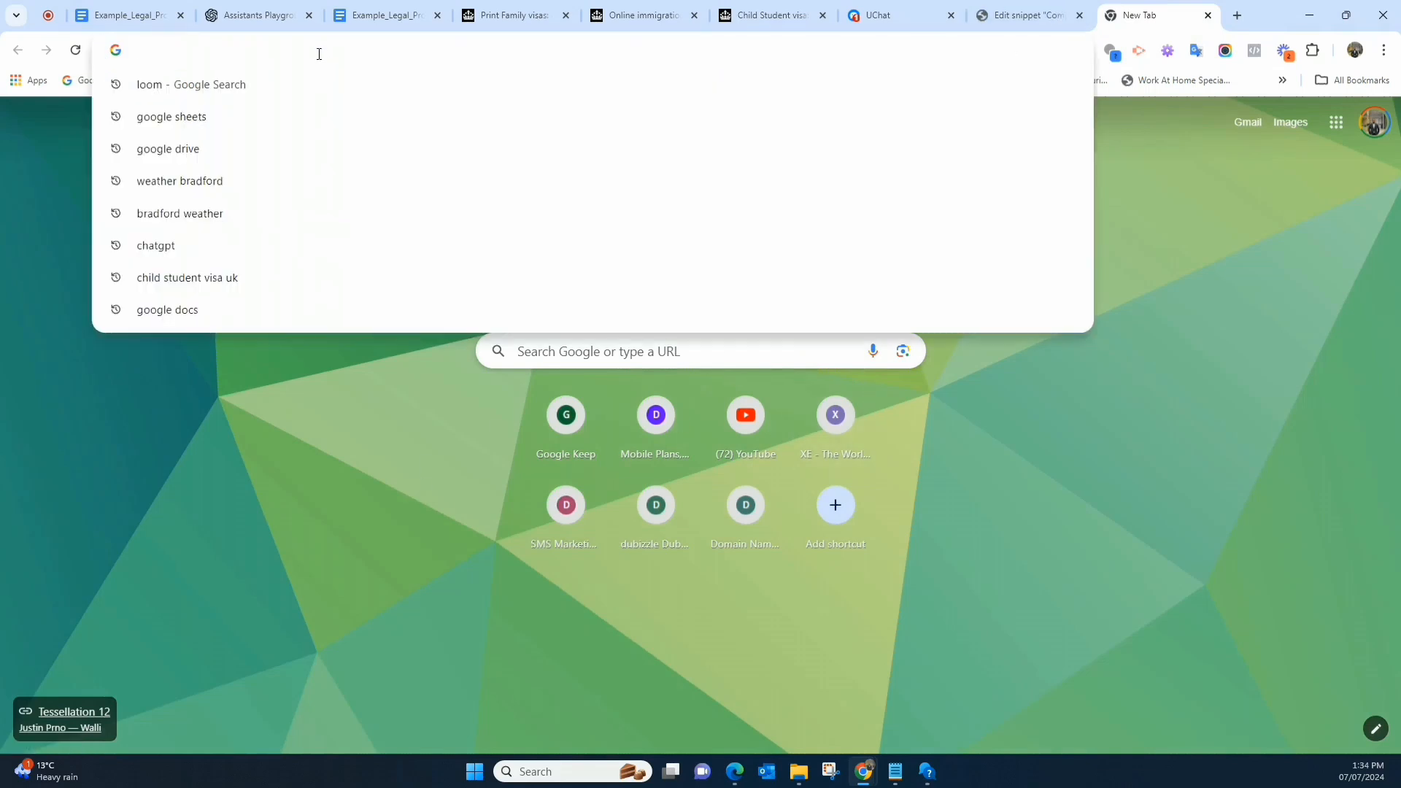
text(exa)
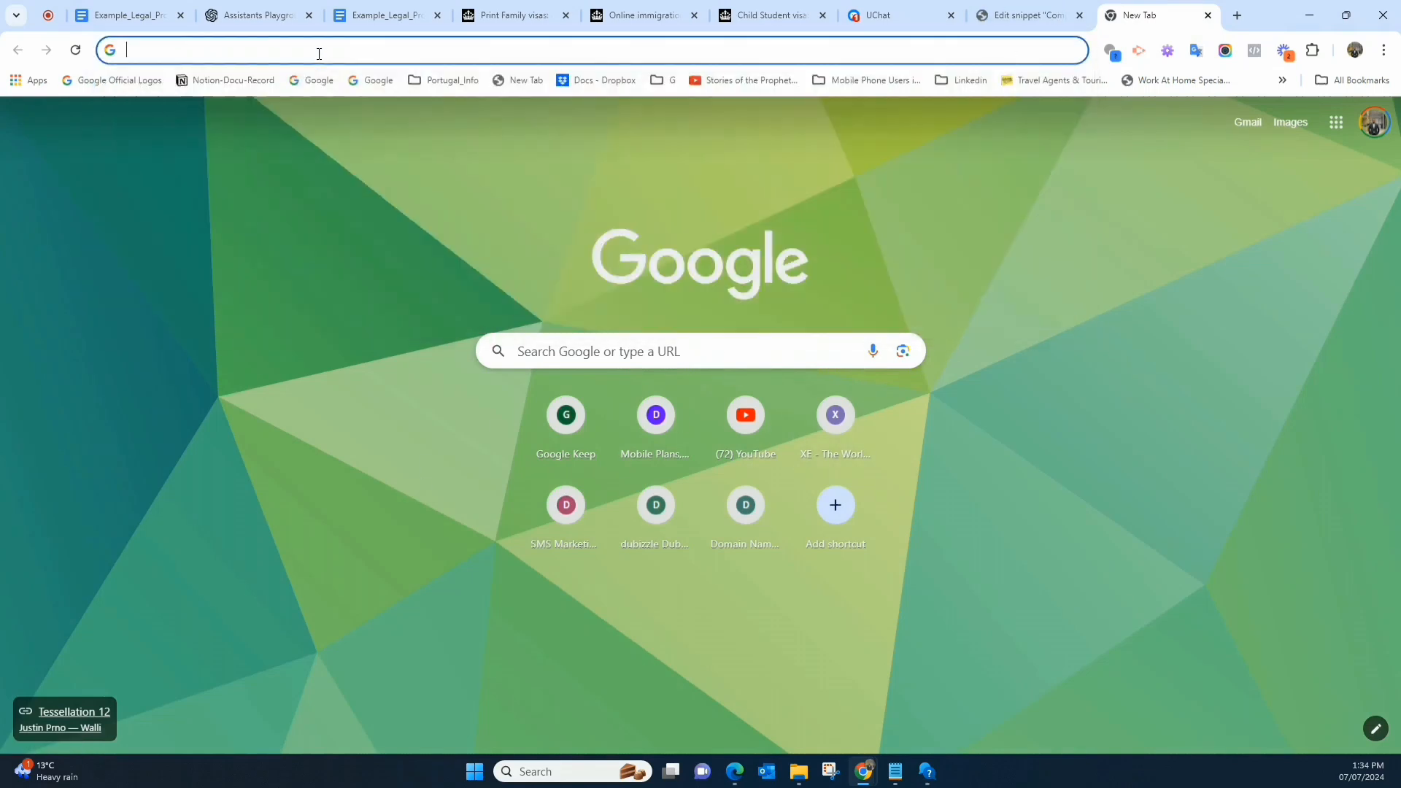
text(mplelawyer.com)
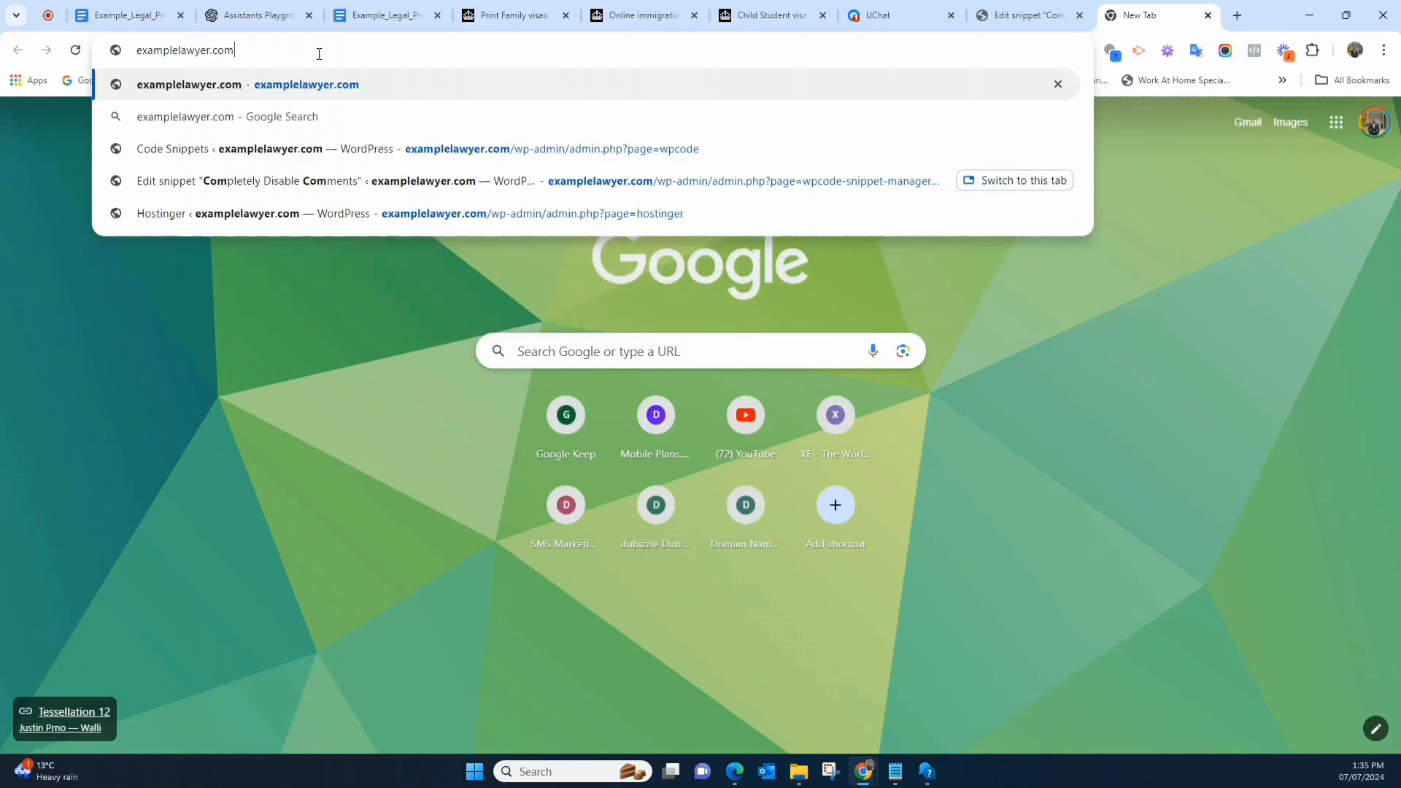
key(Return)
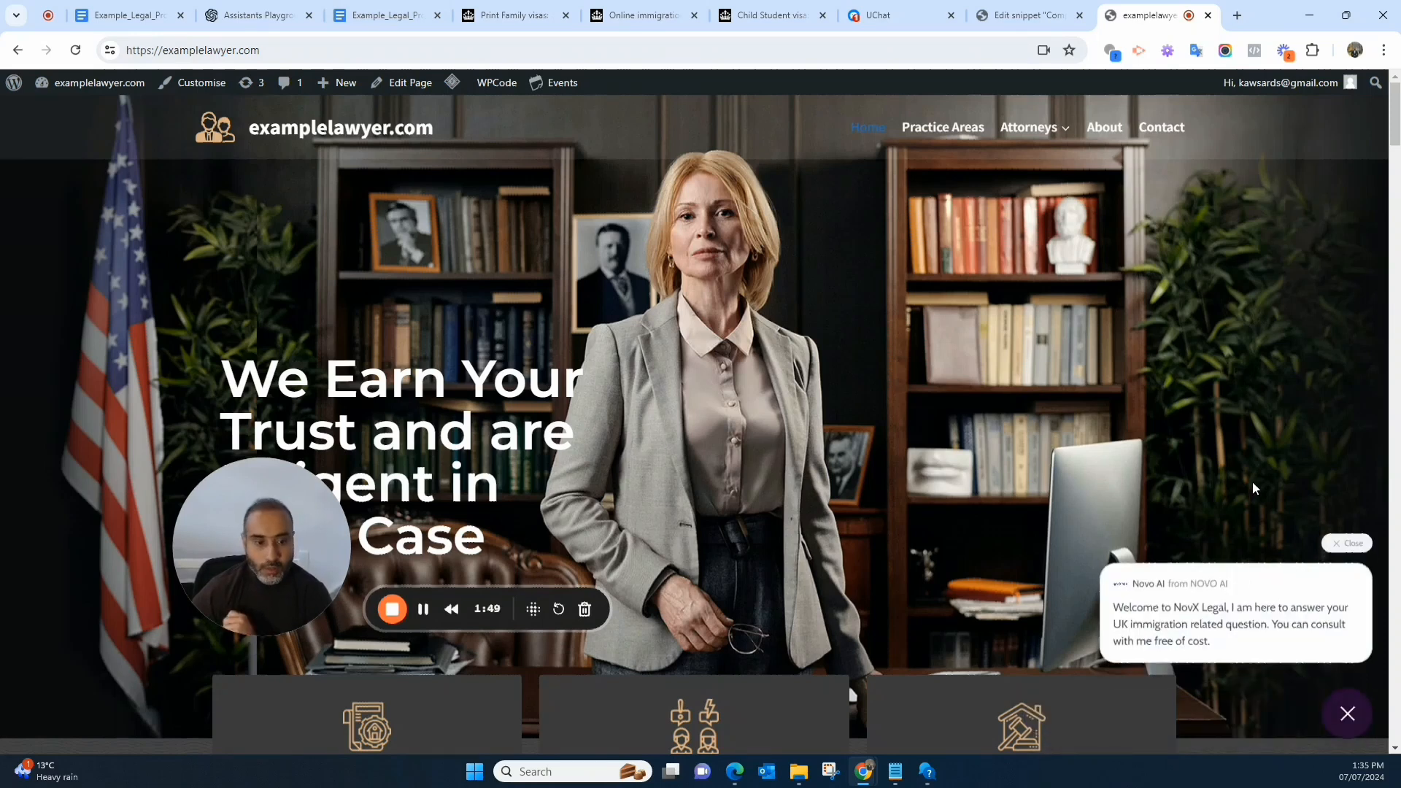
click(1232, 619)
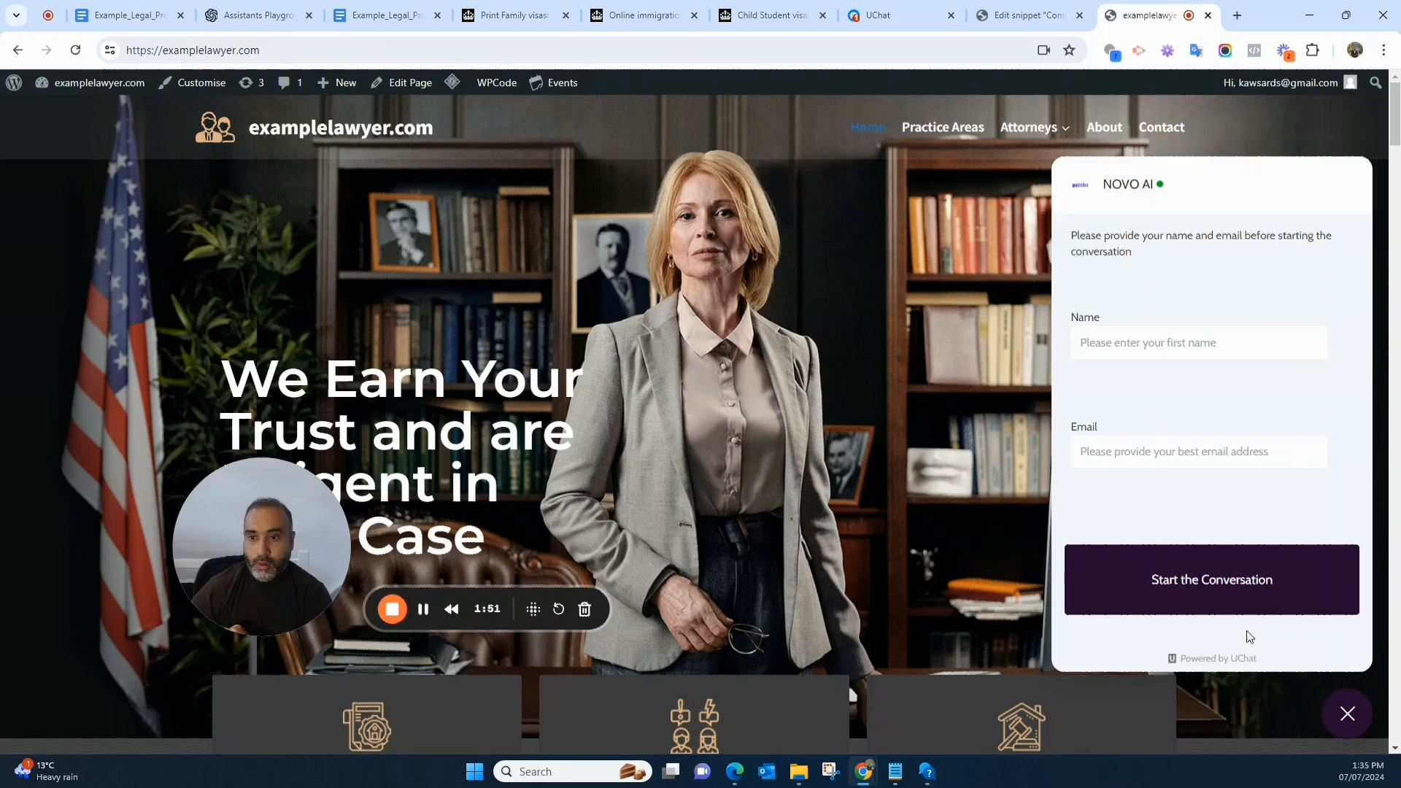
Fill in the visitor's name and email in the chat widget's pre-chat form and start the conversation
click(1170, 340)
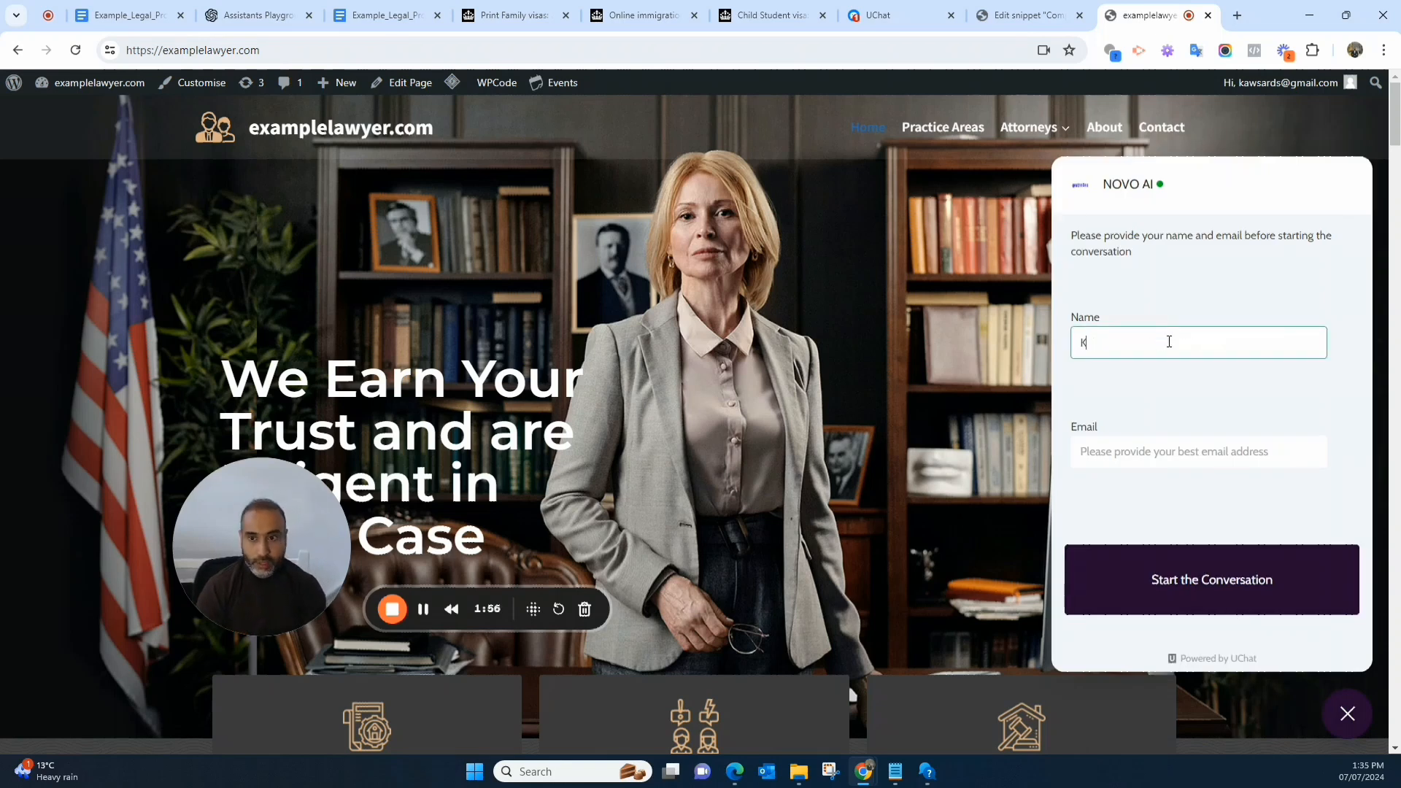
text(K)
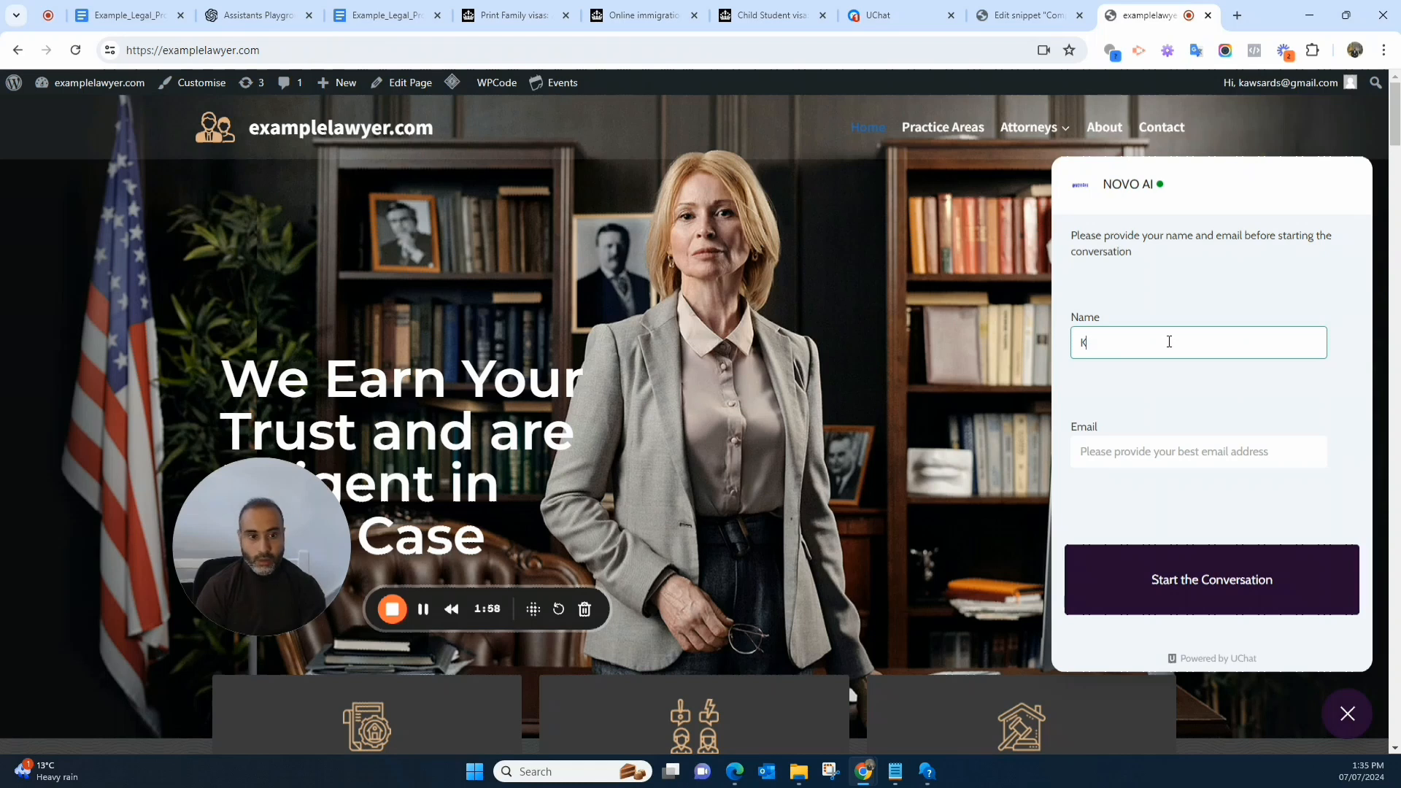
text(ws)
key(BackSpace)
key(BackSpace)
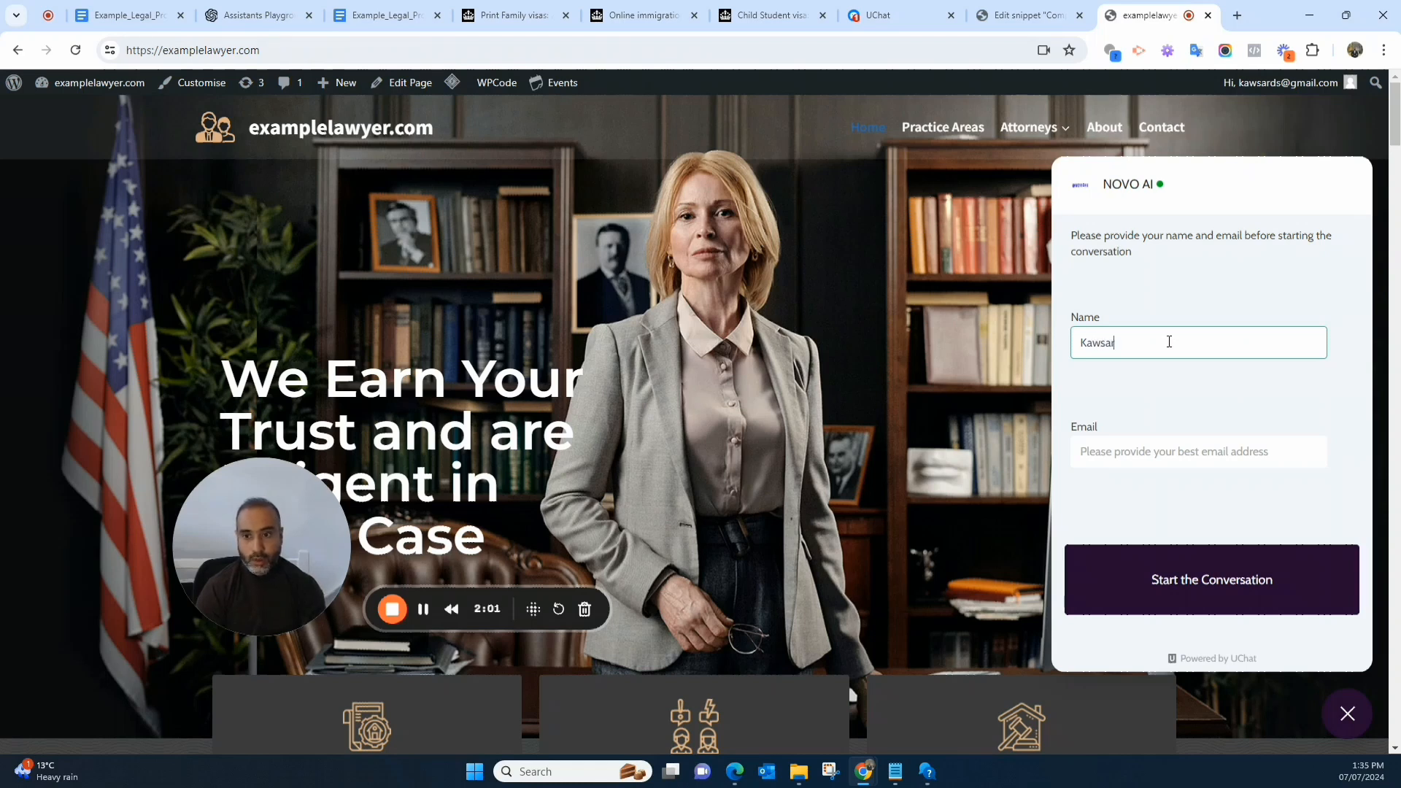
key(Tab)
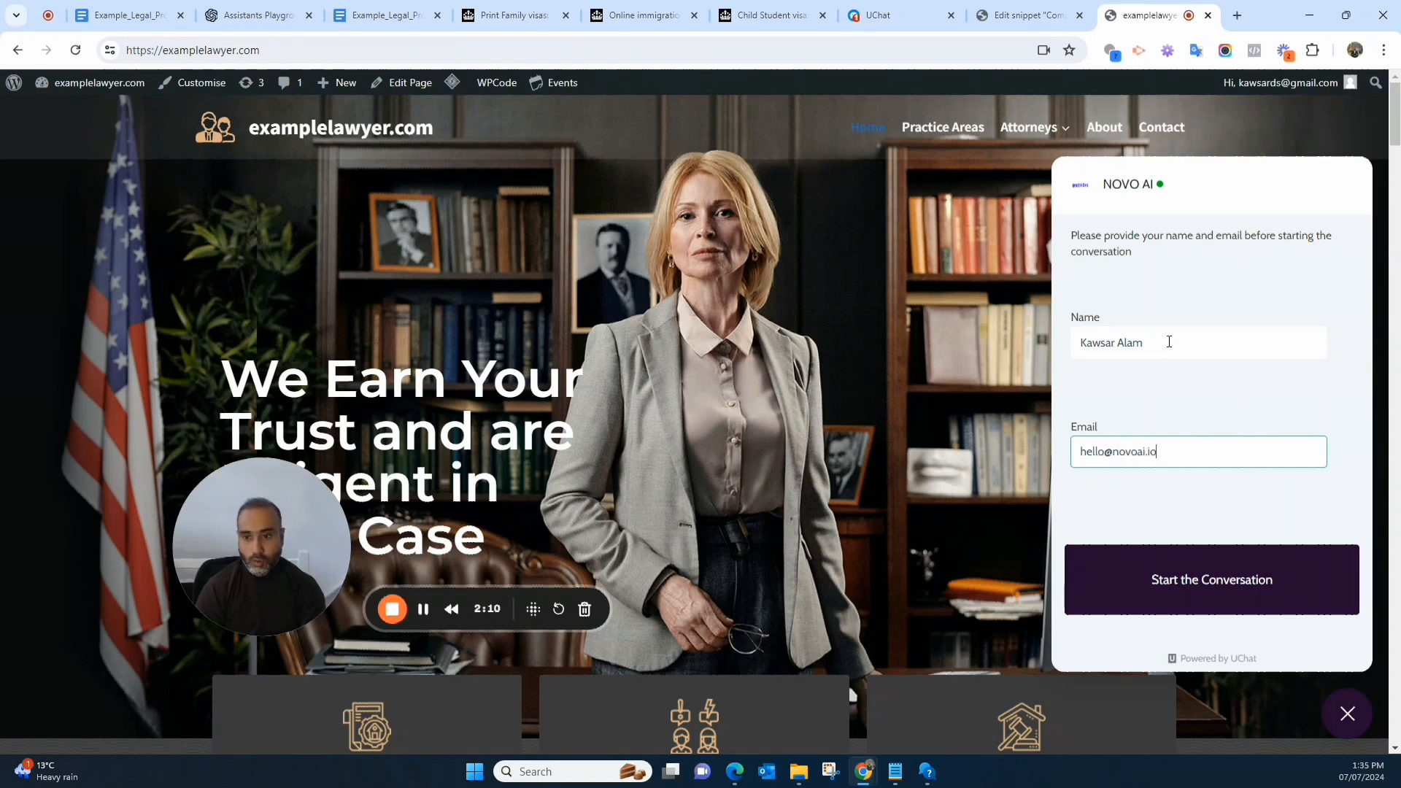
click(1232, 603)
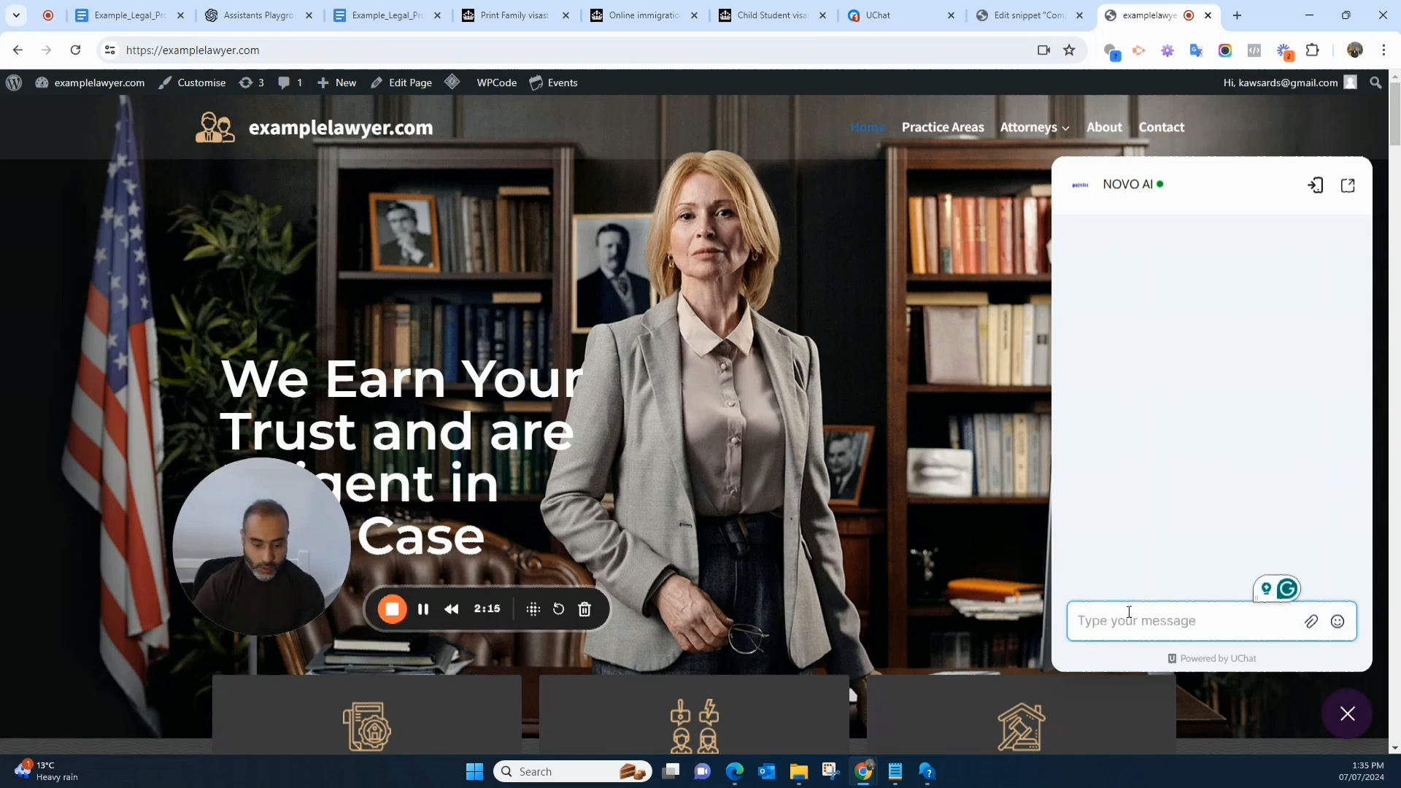
Greet the assistant with "Hi" and reply to its question with the visitor's preferred name
text(Hi)
key(Return)
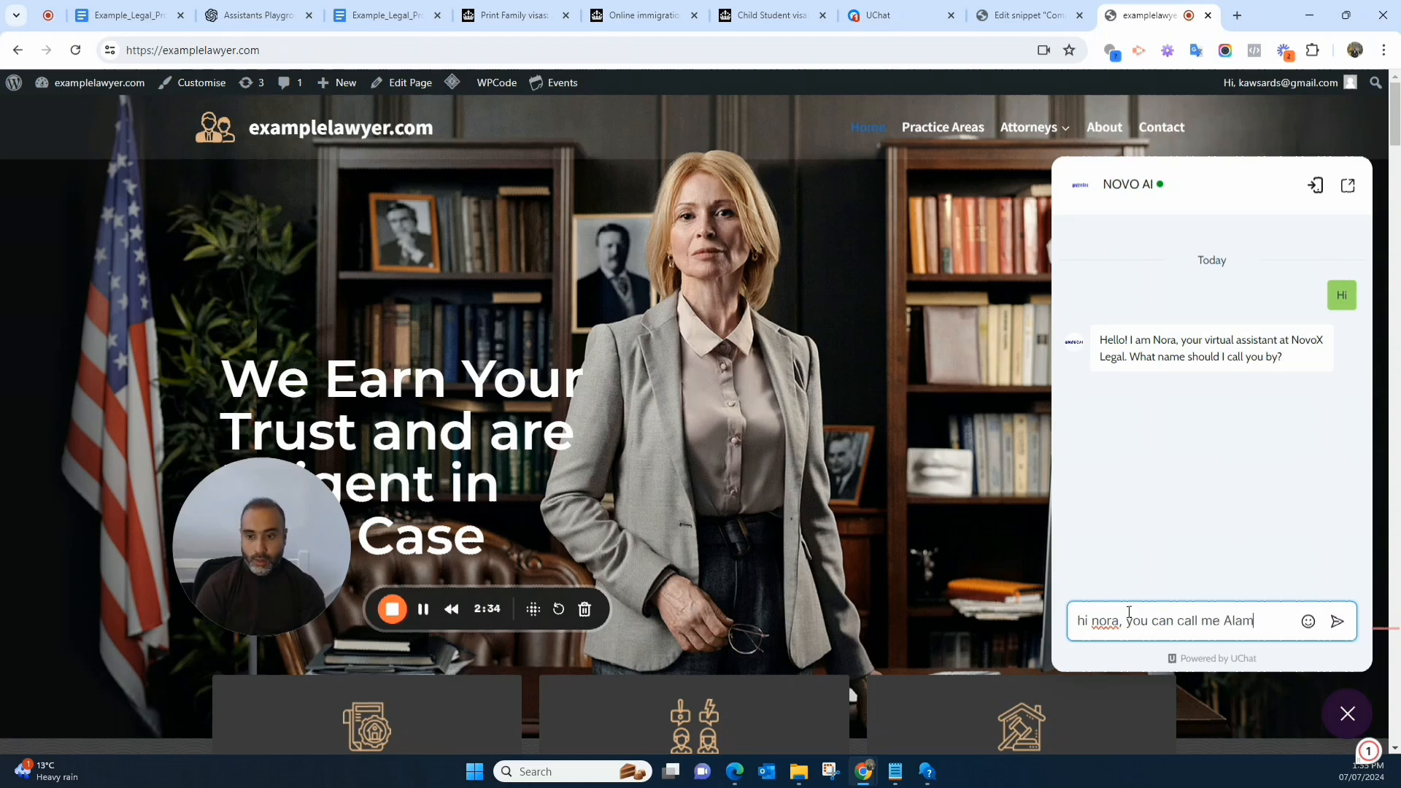
key(Return)
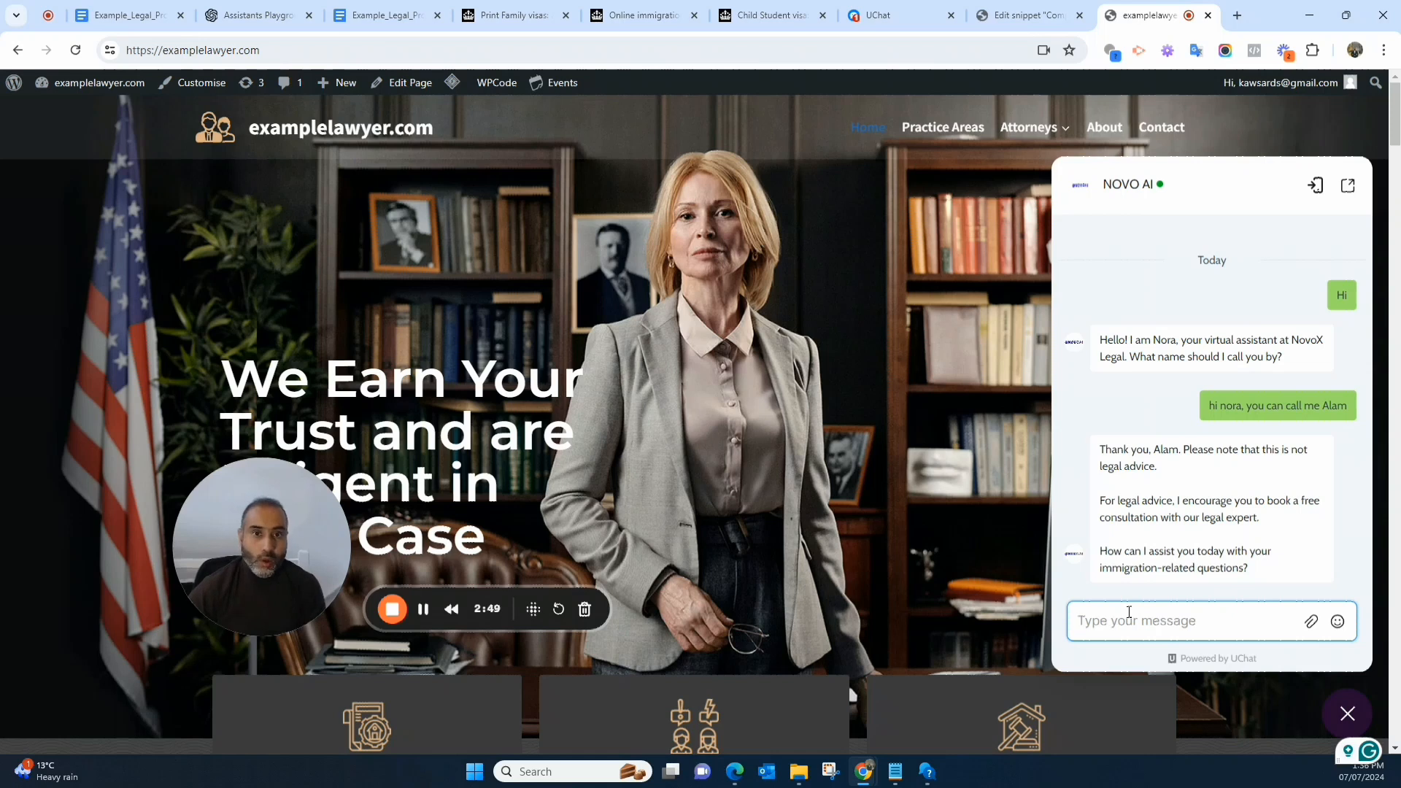
Switch to the GOV.UK Online immigration status page and read how to get an eVisa and a UKVI account
click(485, 21)
click(635, 28)
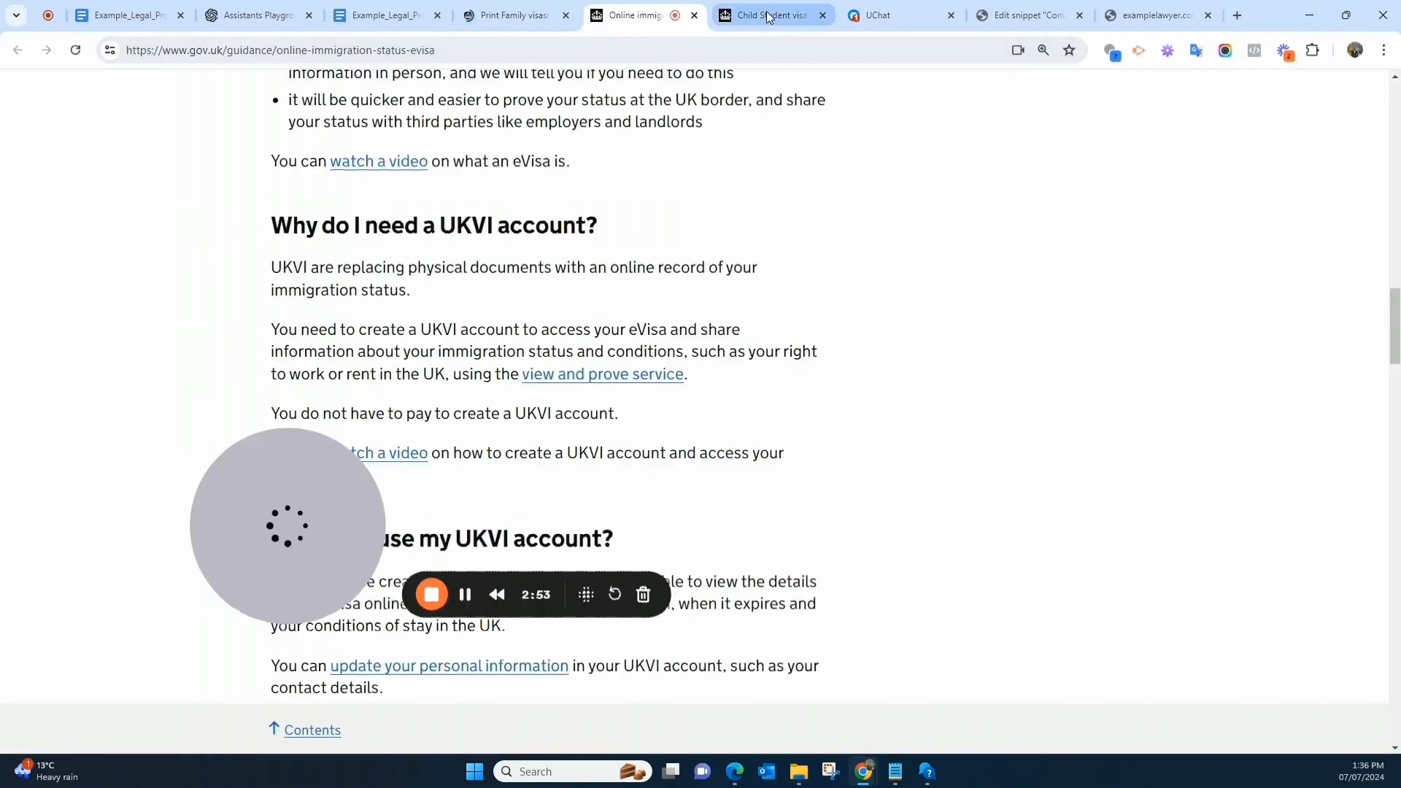
drag(243, 500, 995, 214)
scroll(777, 421, down, 6)
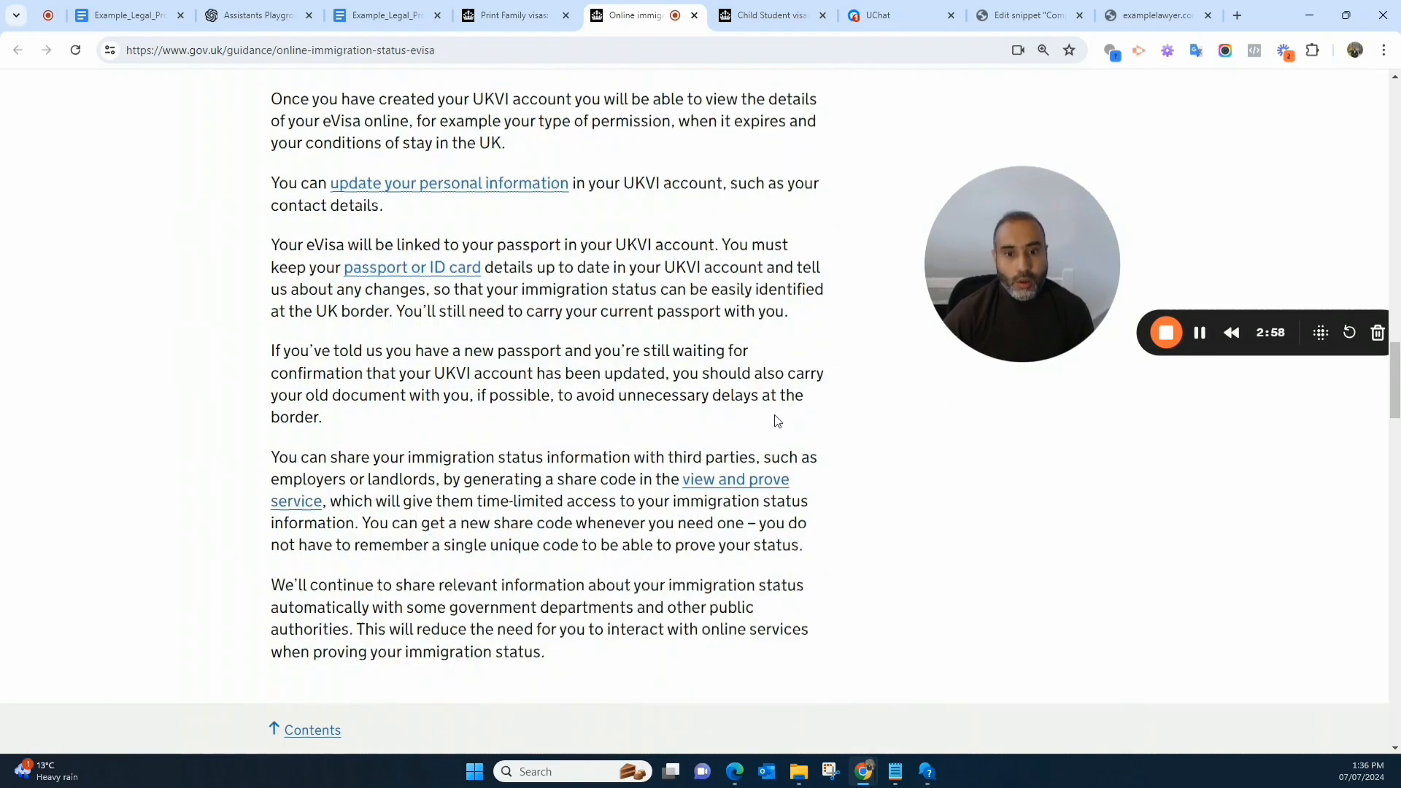
scroll(778, 422, down, 5)
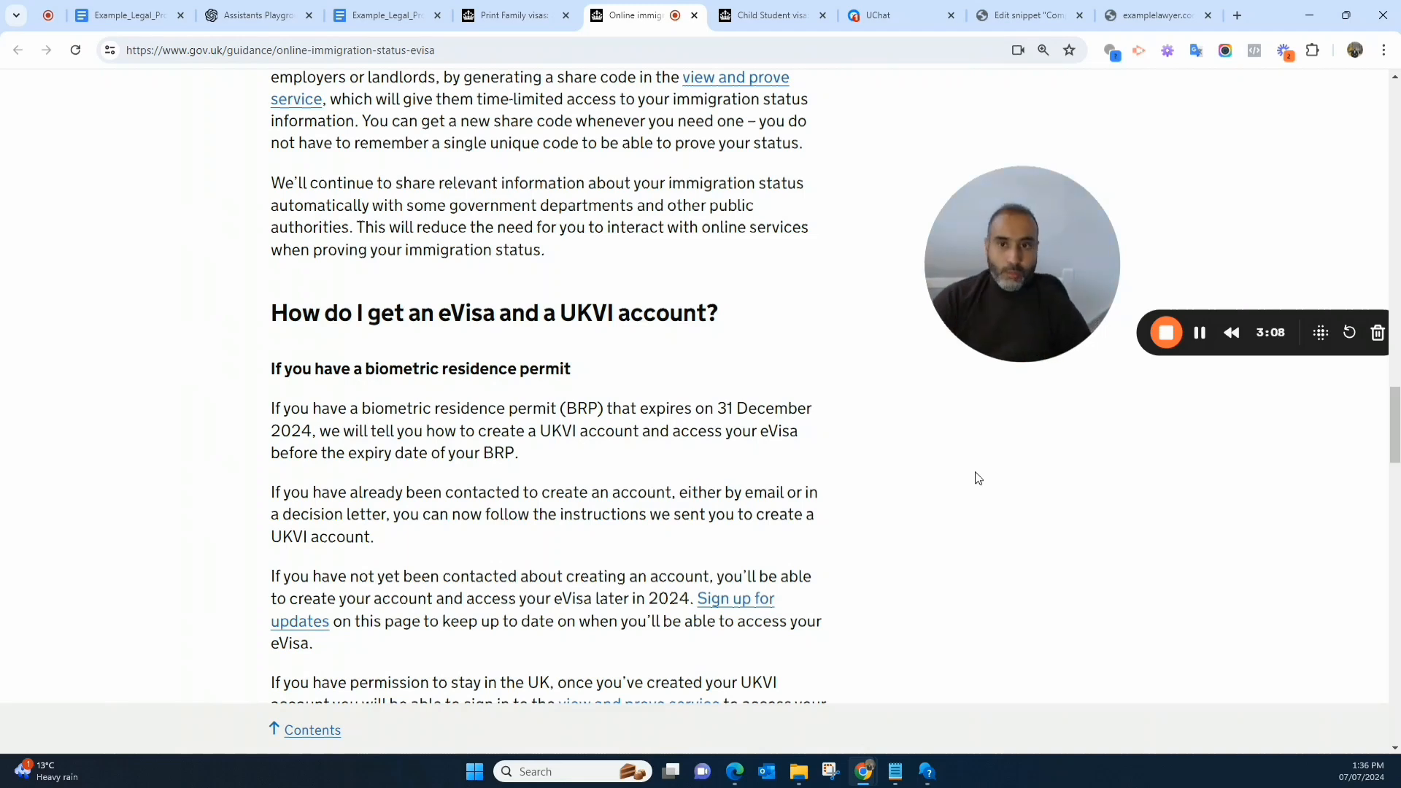
Return to the examplelawyer.com chat and send the question "How to register for the eVisa, I have BRP"
click(1159, 18)
drag(1199, 257, 1204, 376)
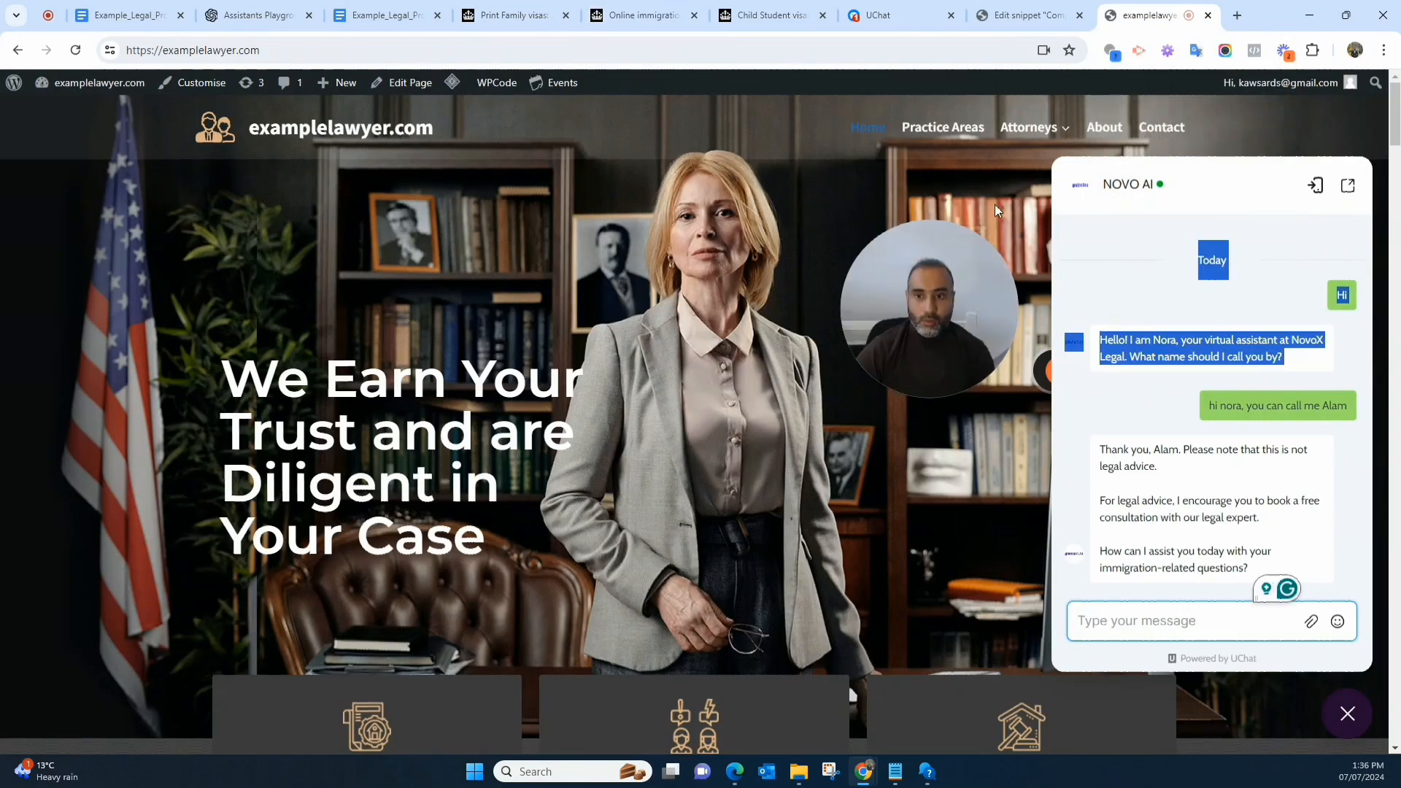
click(1145, 622)
text(How )
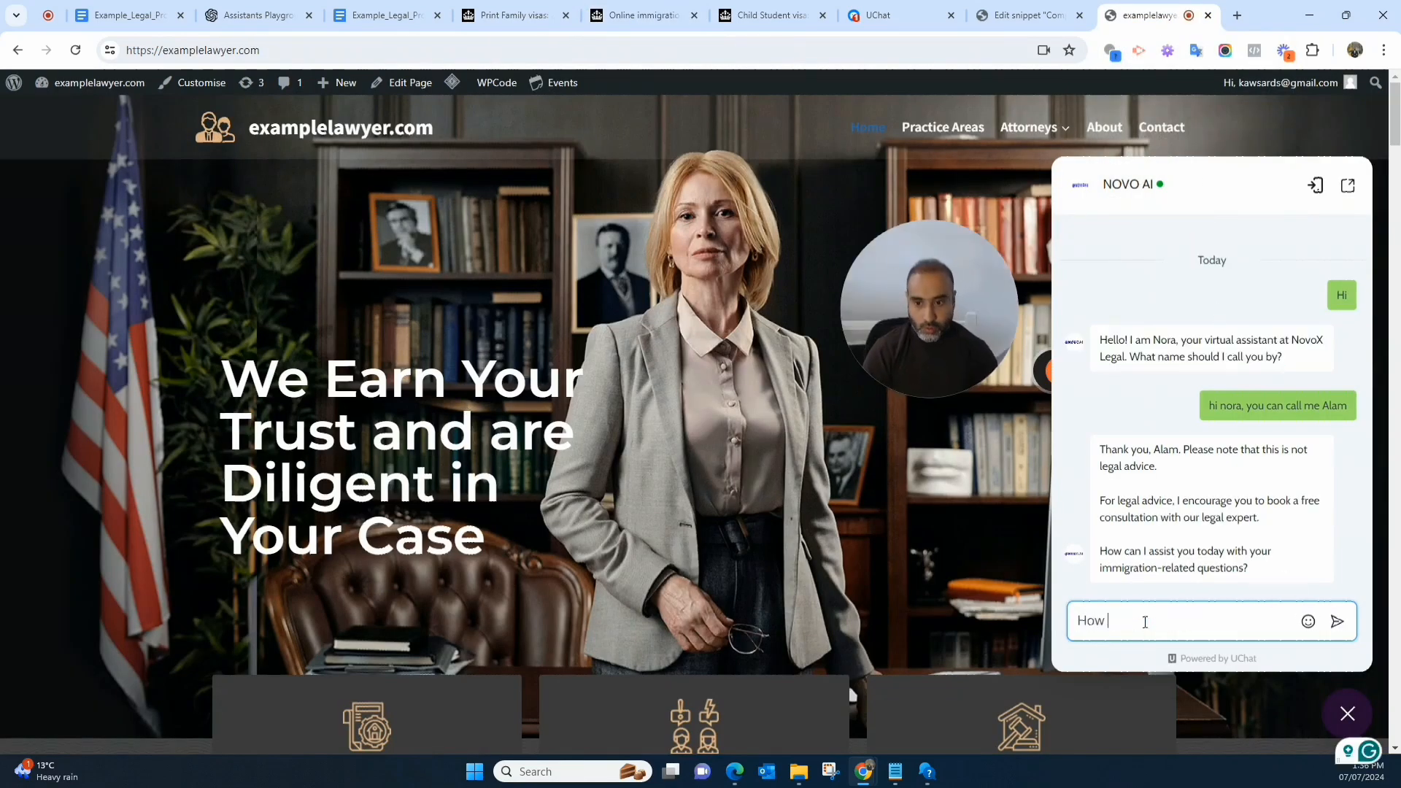
text(to register fr)
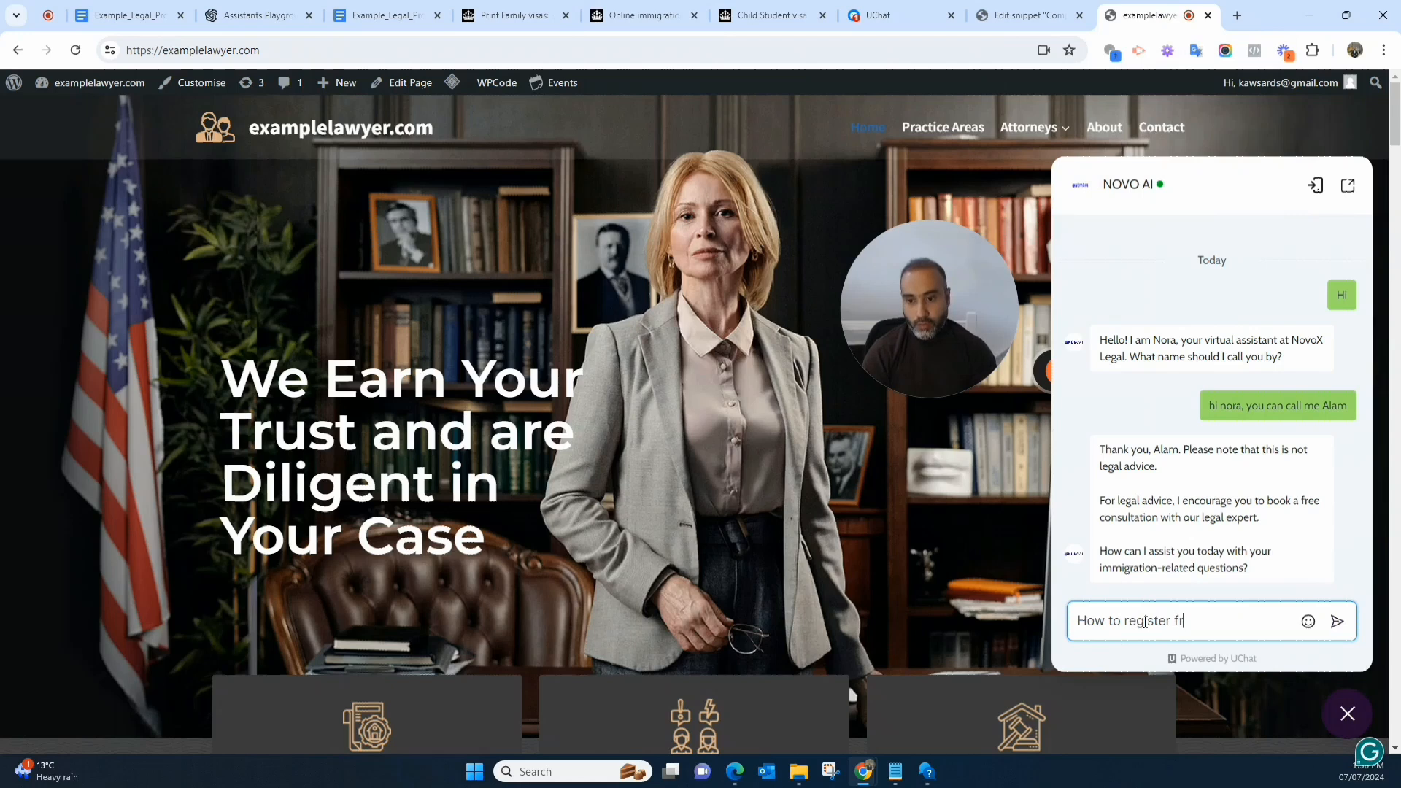
text(r the eve)
text(Visa, I have)
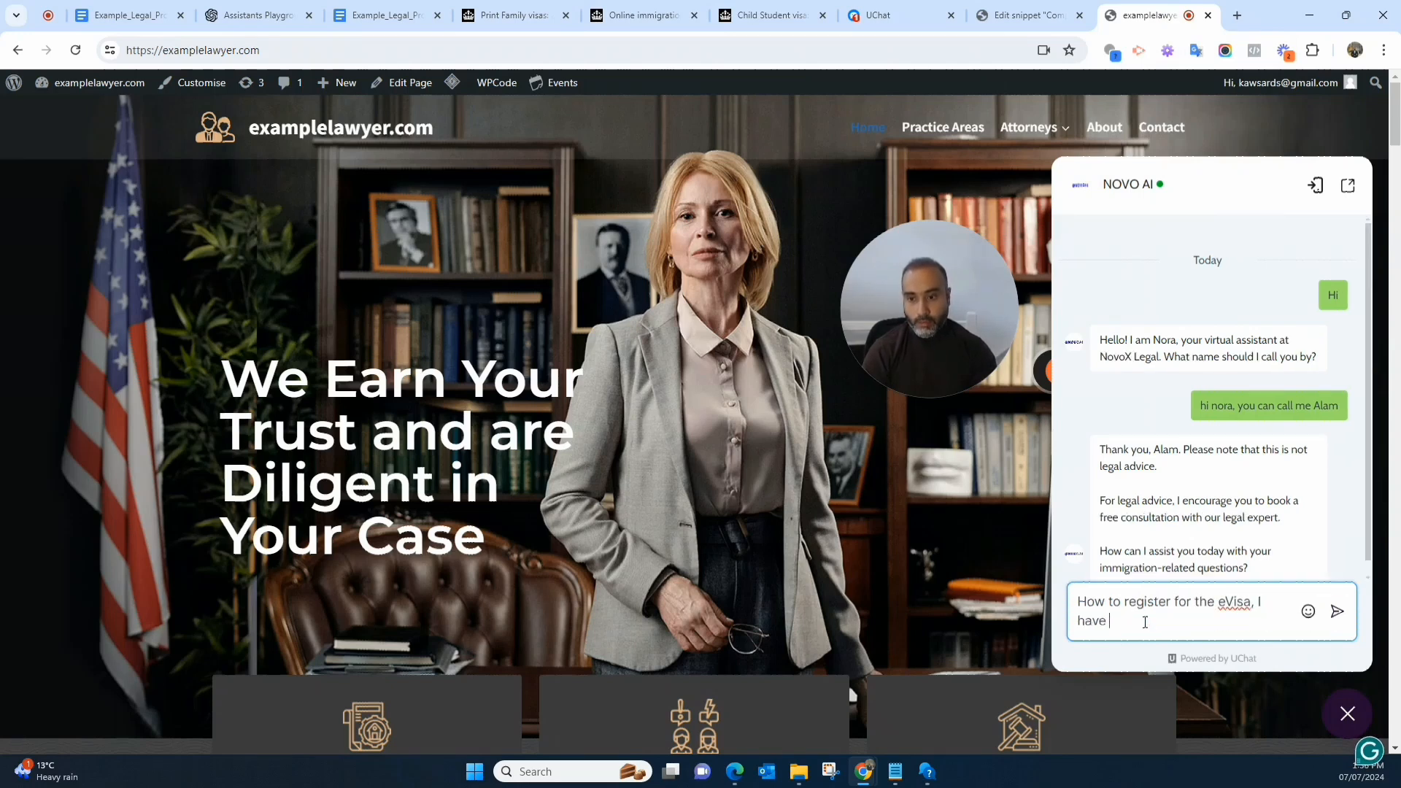
text( v)
key(BackSpace)
text(BRP)
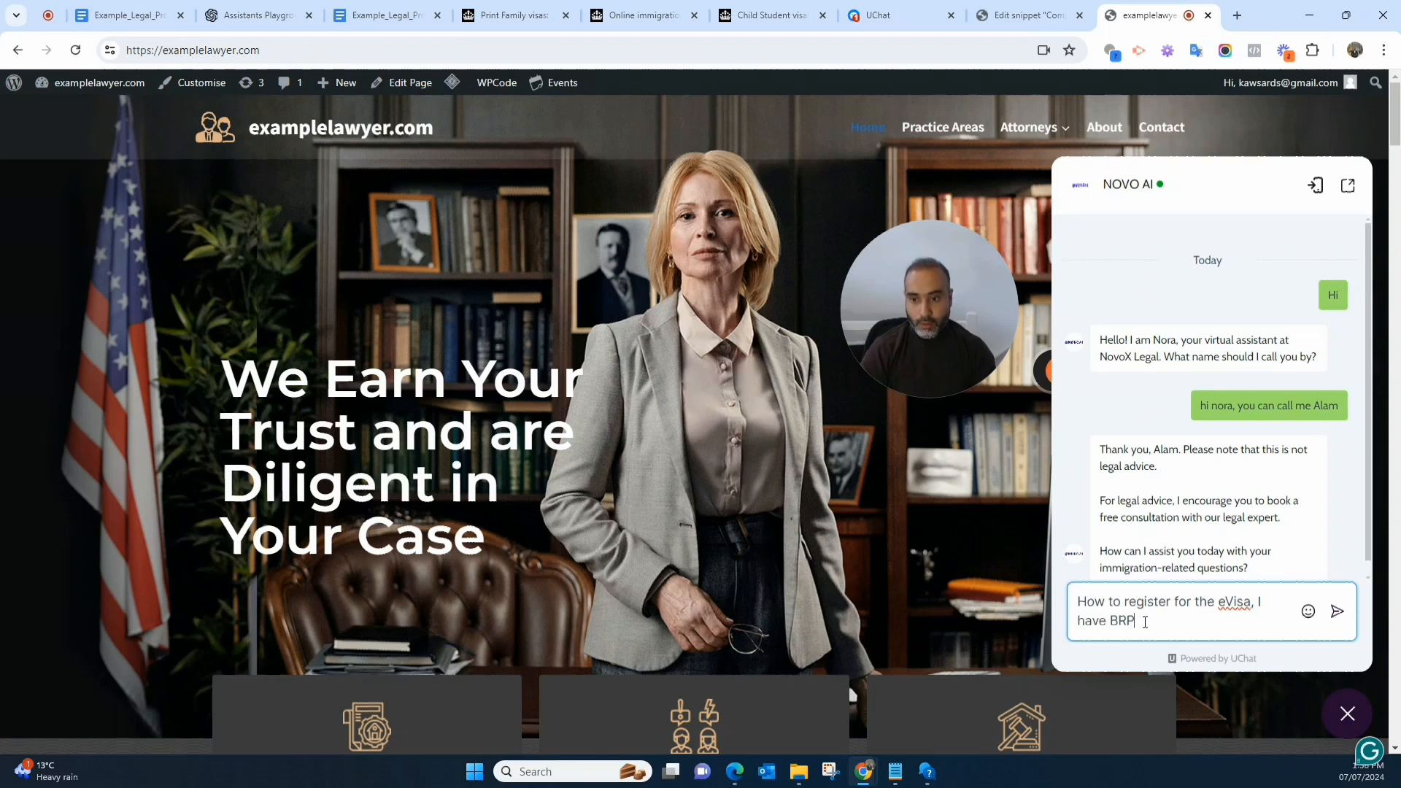
key(Return)
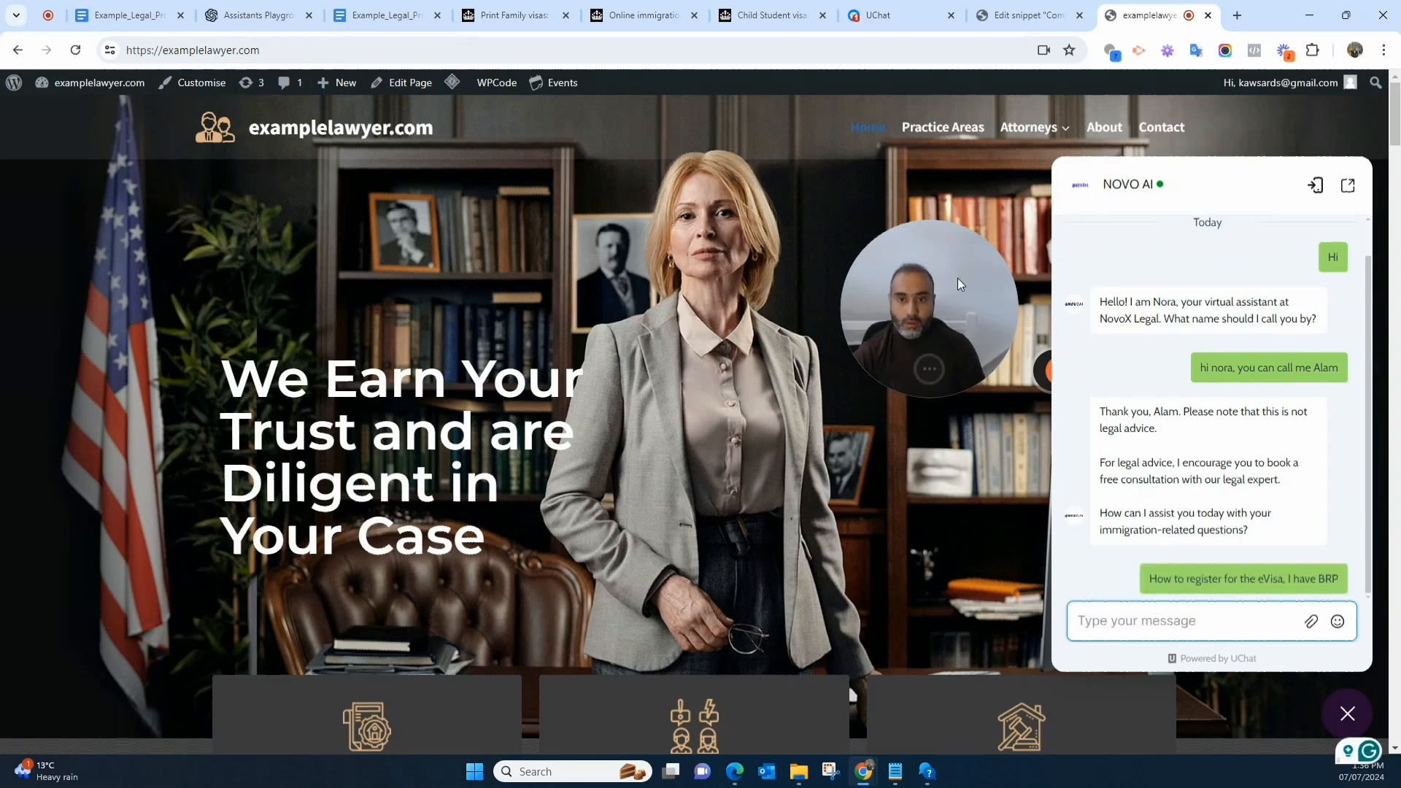
Review the assistant's eVisa registration answer against the GOV.UK Online immigration status (eVisa) guidance page
drag(958, 278, 188, 506)
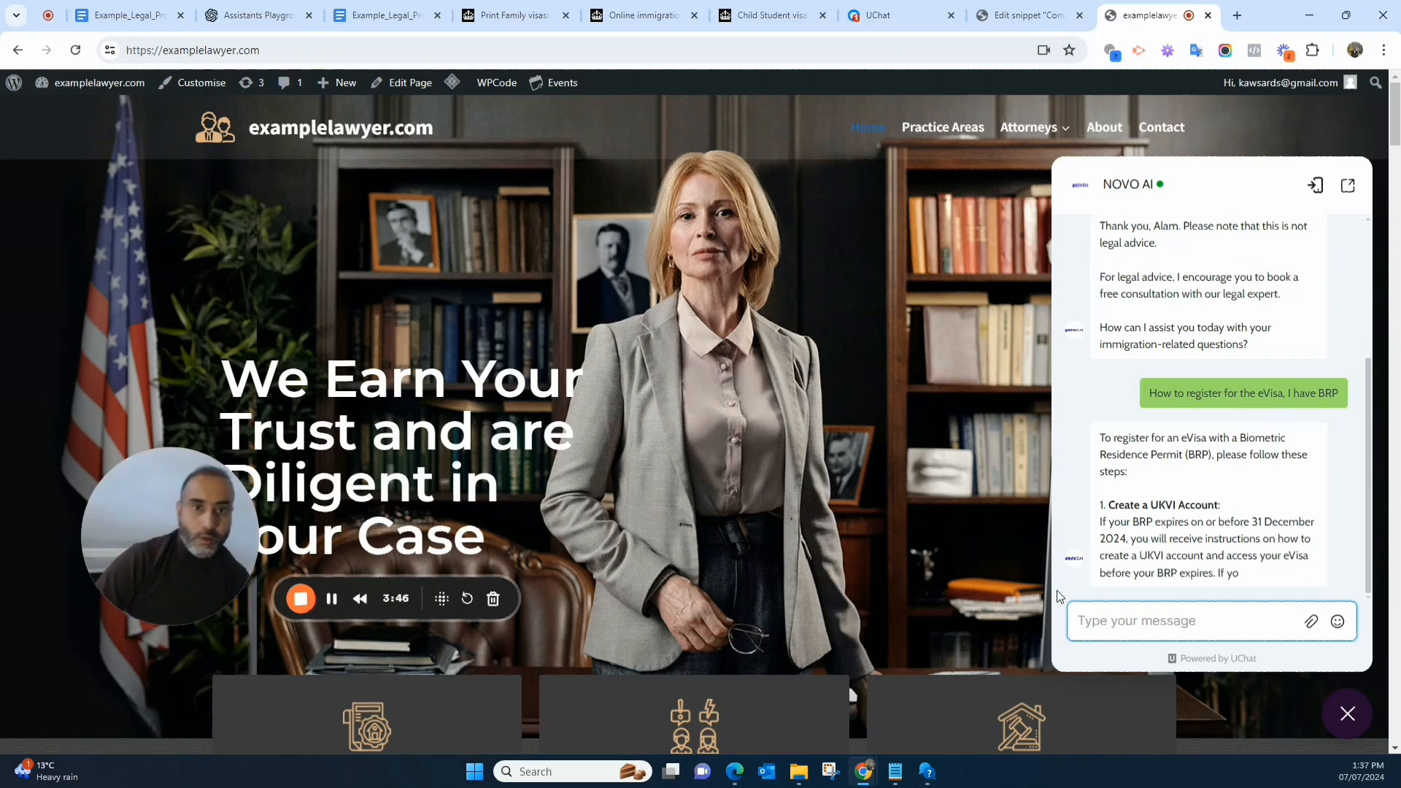
scroll(1057, 590, down, 4)
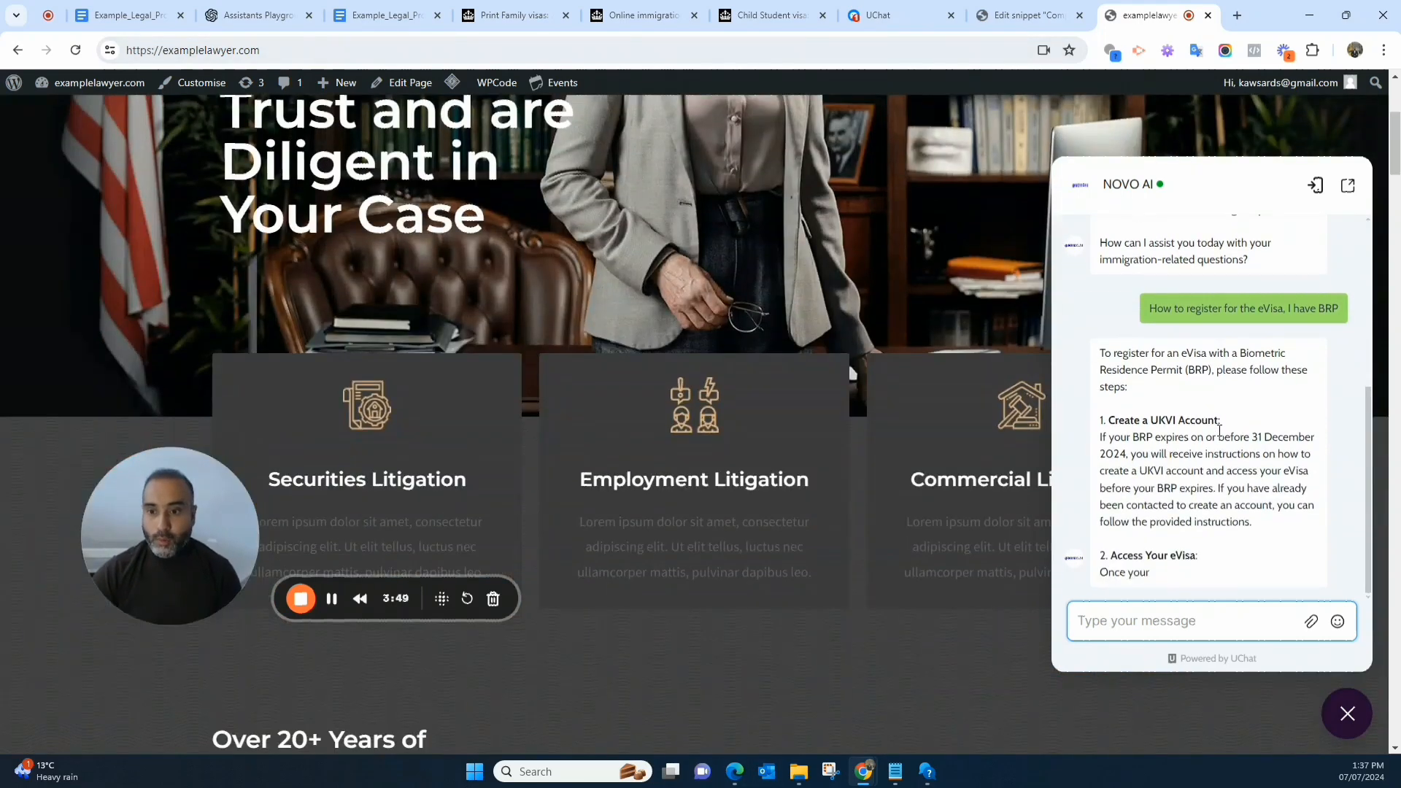
scroll(750, 248, up, 3)
click(626, 16)
scroll(629, 258, up, 15)
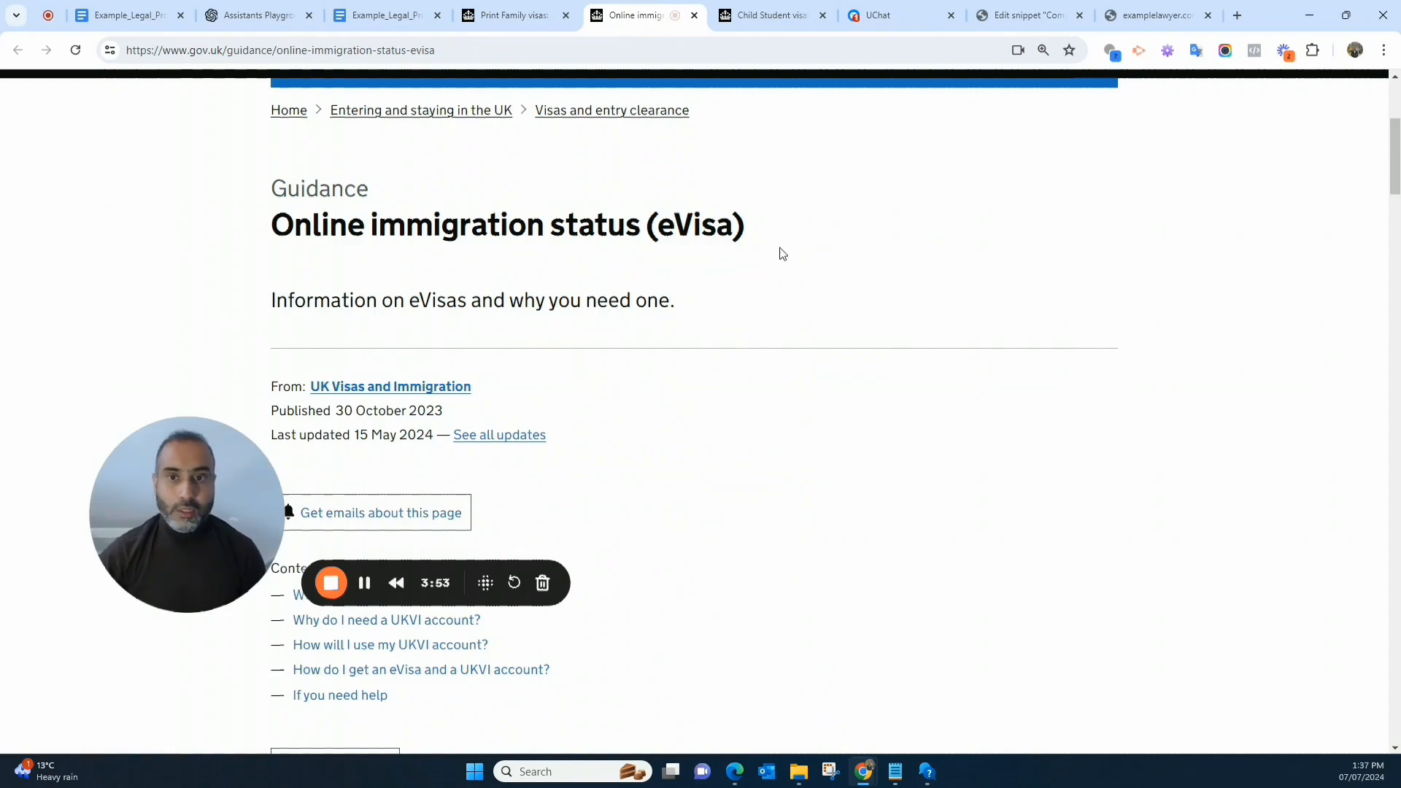
click(876, 16)
click(1159, 17)
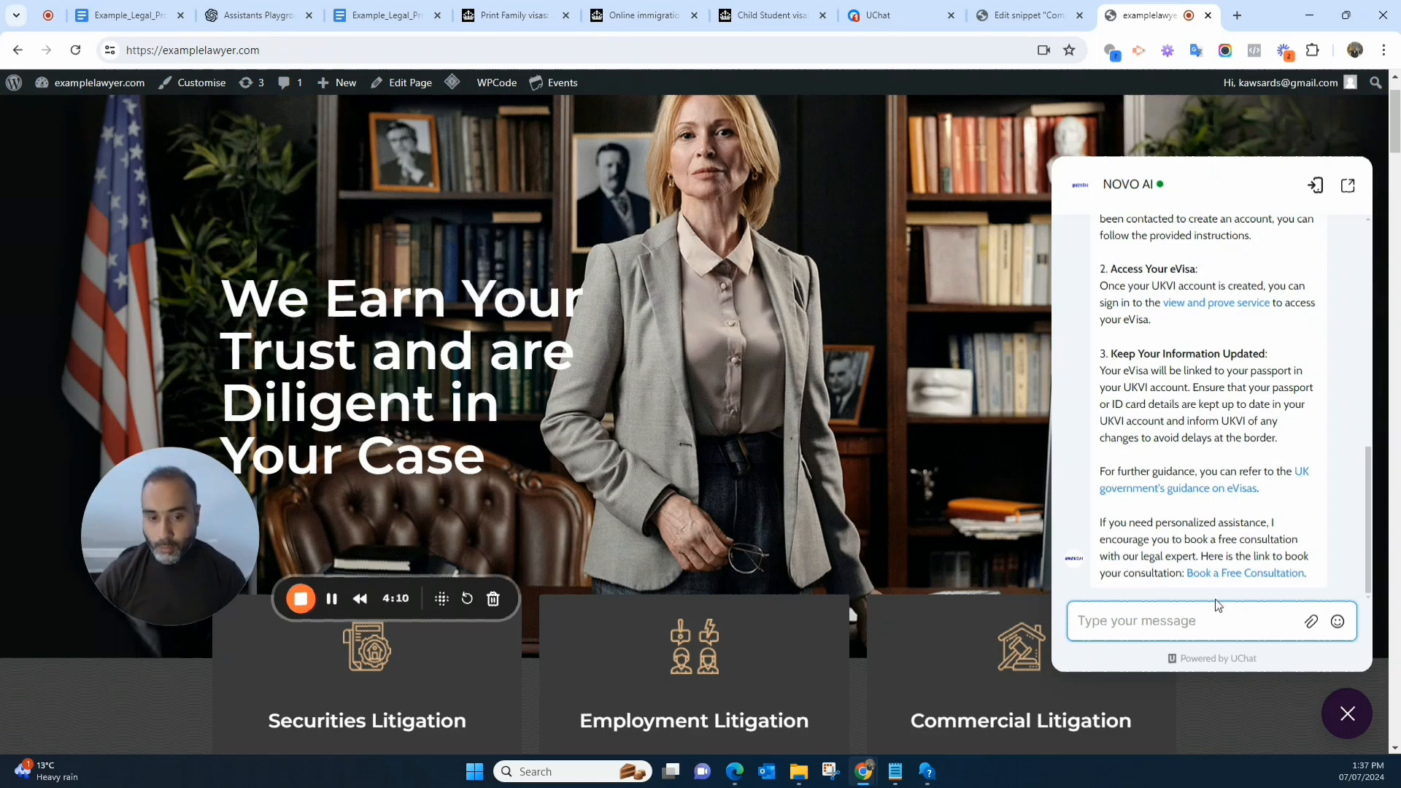
Examine the Book a Free Consultation link at the end of the assistant's eVisa answer
drag(1307, 574, 1186, 577)
click(1279, 441)
click(1133, 619)
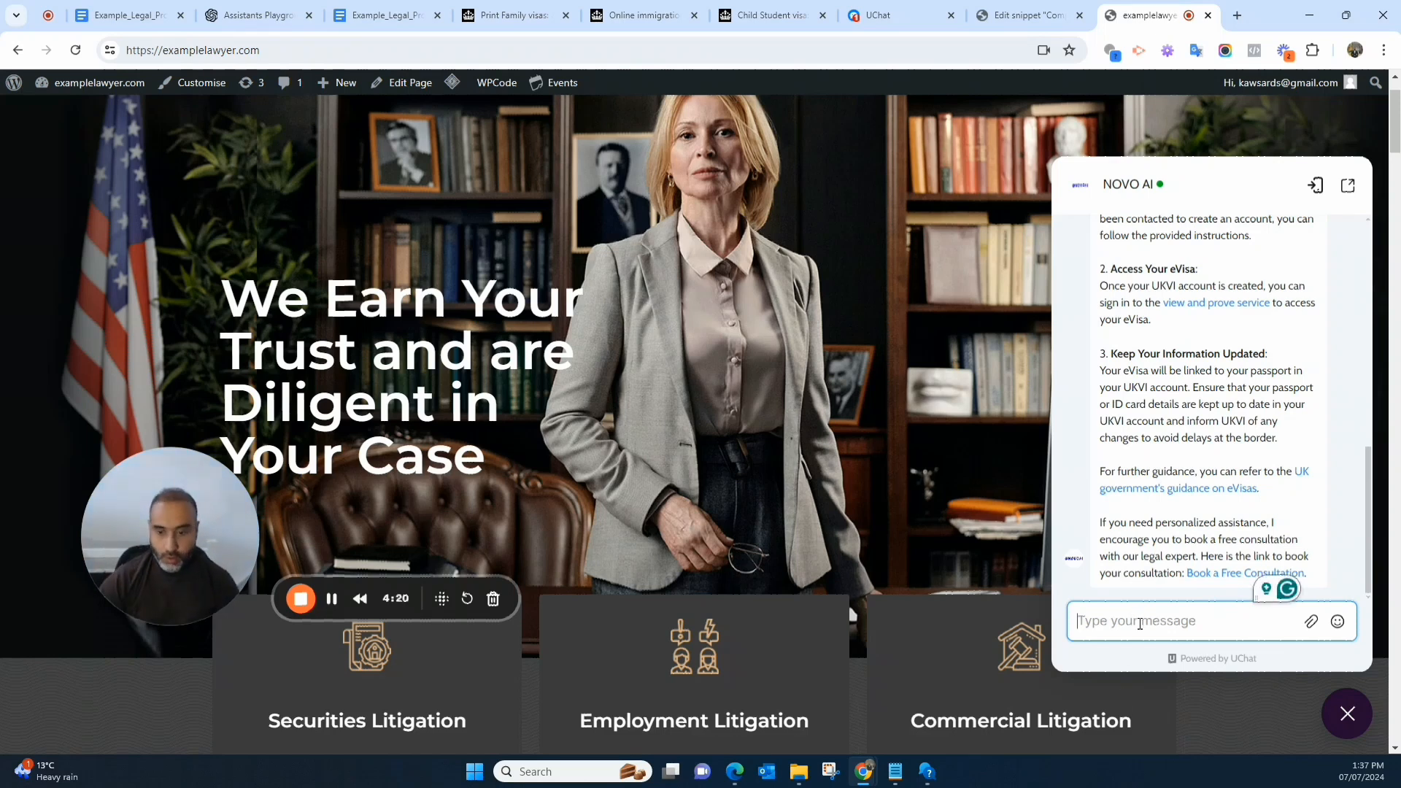
Open the GOV.UK Family visas page and examine its rules for people on a visitor visa or a visa for 6 months or less
click(526, 22)
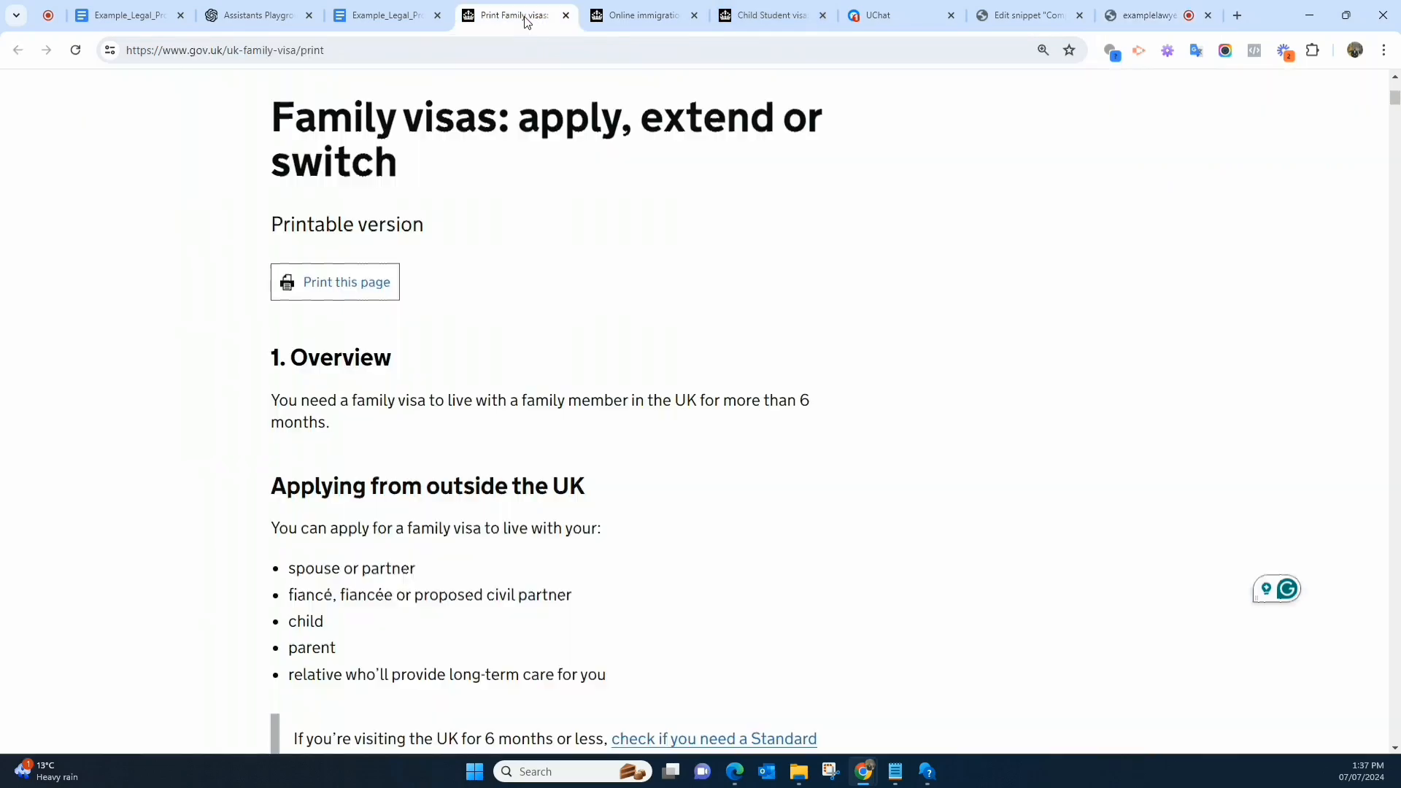
scroll(679, 357, down, 4)
scroll(737, 325, down, 8)
scroll(737, 324, down, 10)
scroll(758, 325, down, 7)
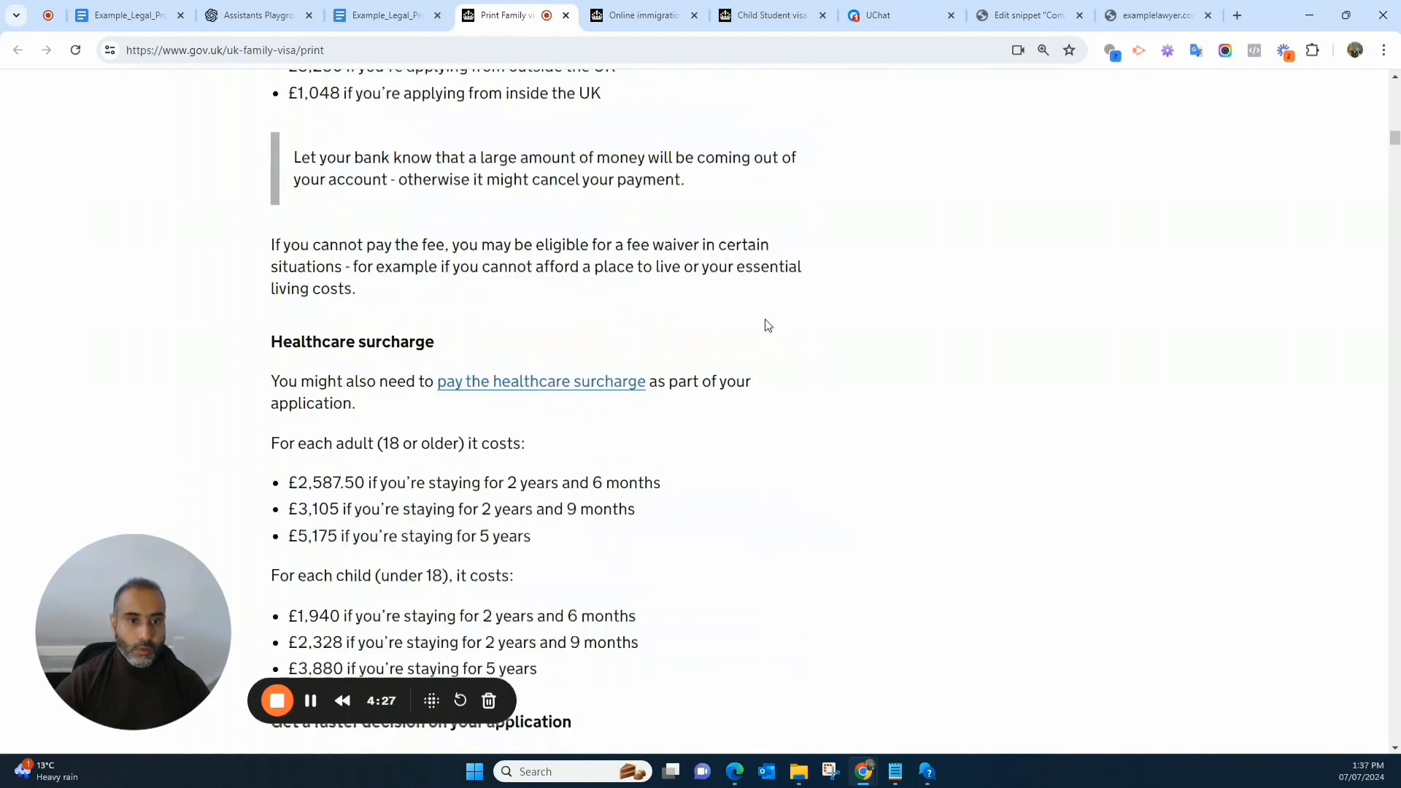
scroll(773, 318, down, 9)
scroll(784, 321, down, 5)
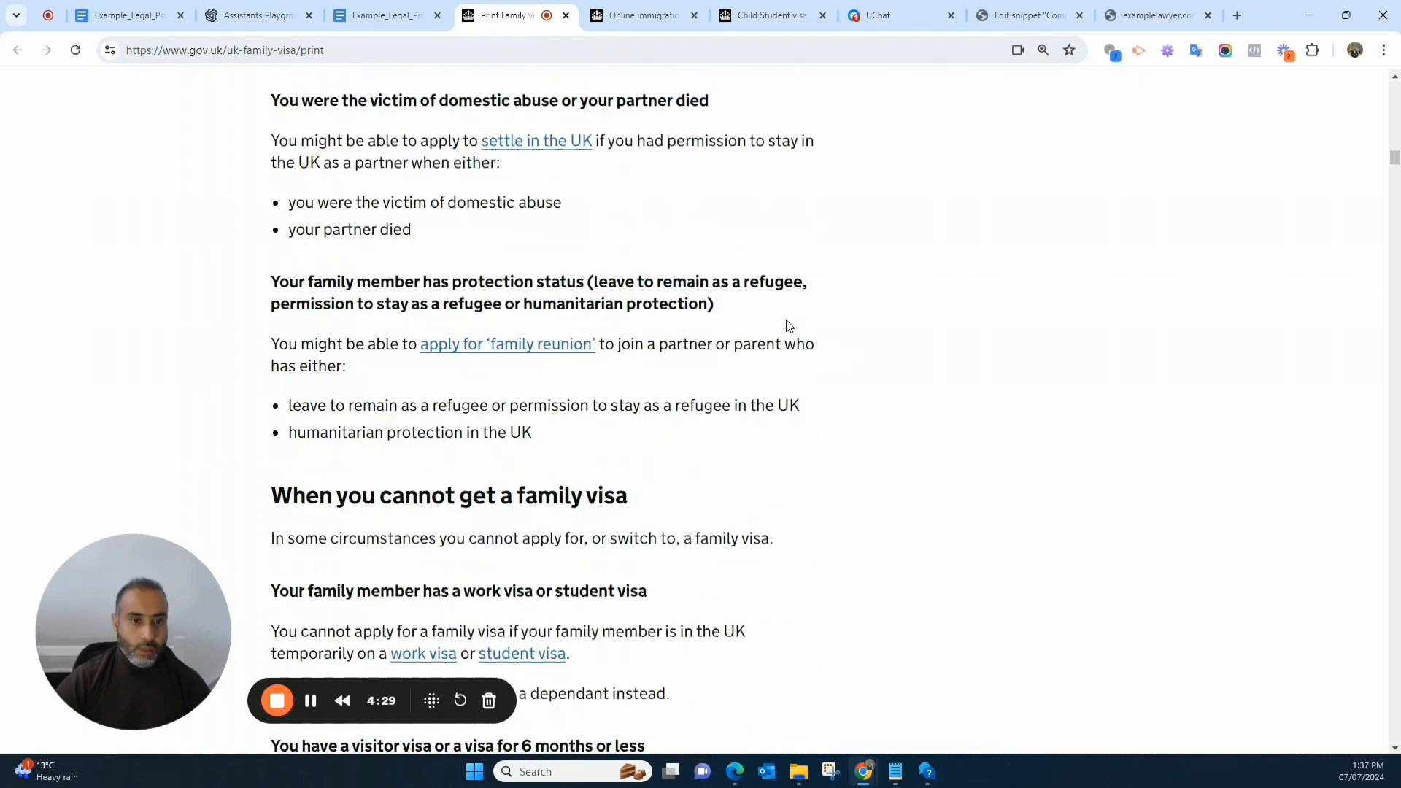
scroll(788, 326, down, 5)
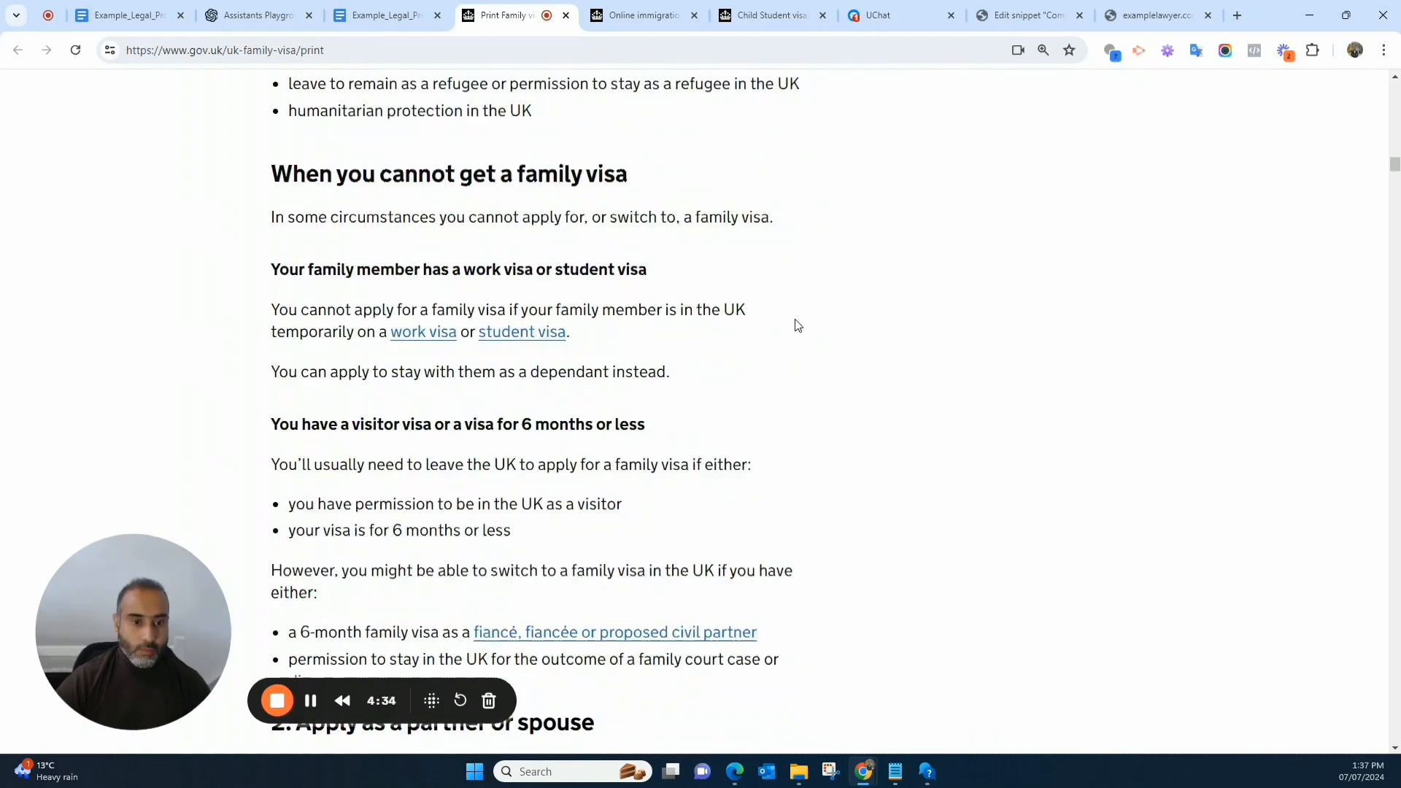
drag(532, 428, 659, 425)
click(1095, 340)
drag(123, 602, 109, 564)
drag(384, 425, 552, 426)
drag(422, 466, 630, 427)
drag(429, 431, 573, 480)
click(995, 250)
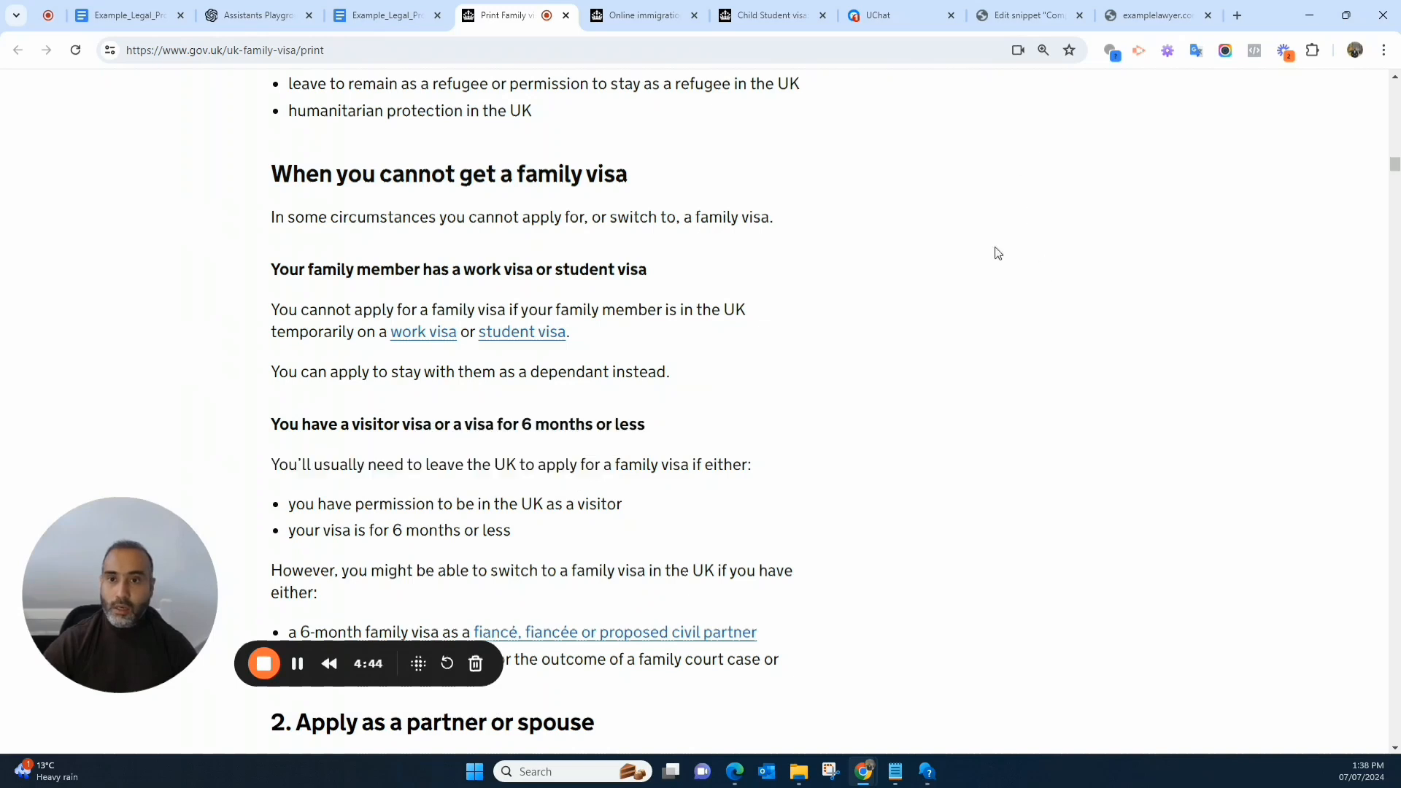
Return to the examplelawyer.com chat and ask "I am on a Visit visa in the UK, Can I apply for the family visa?"
click(1145, 20)
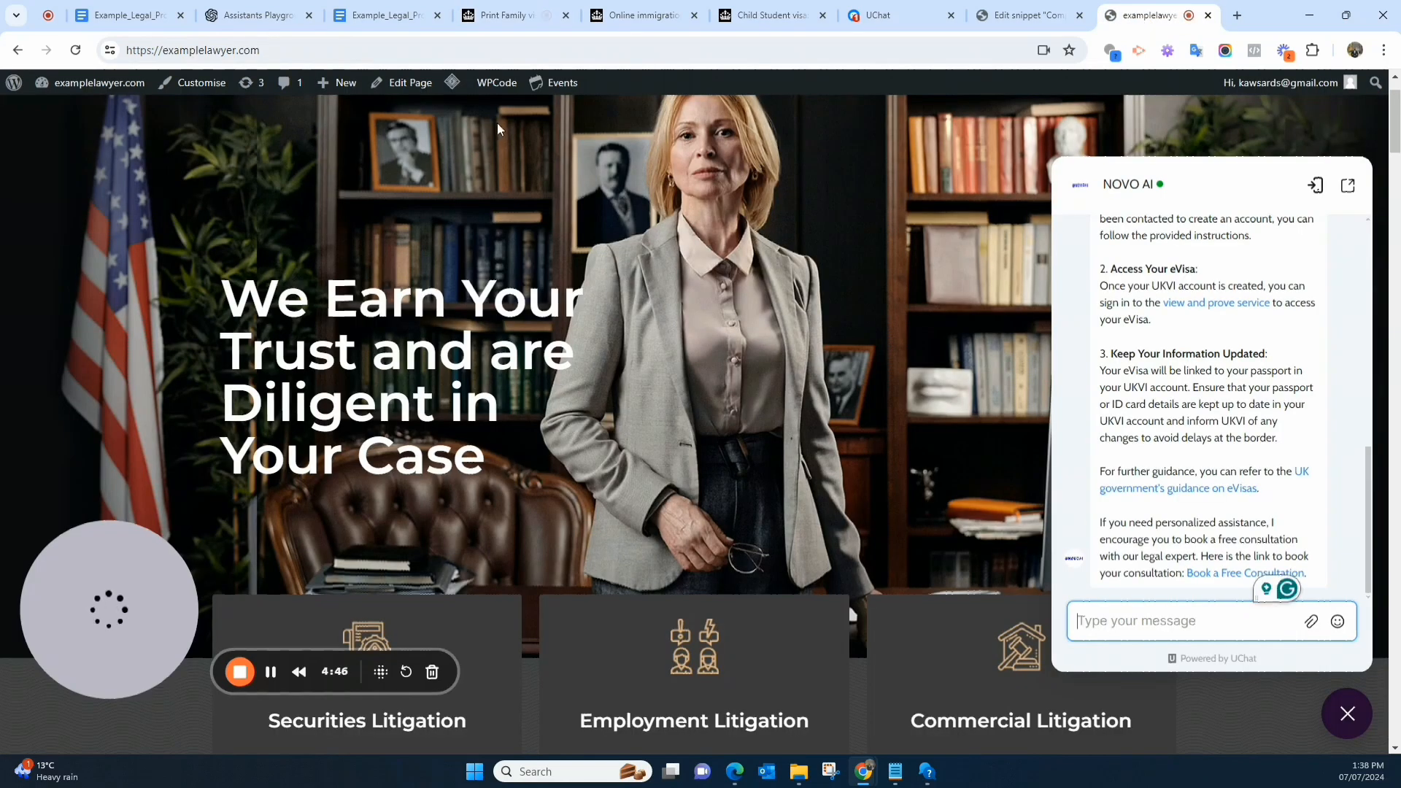
text(I am on )
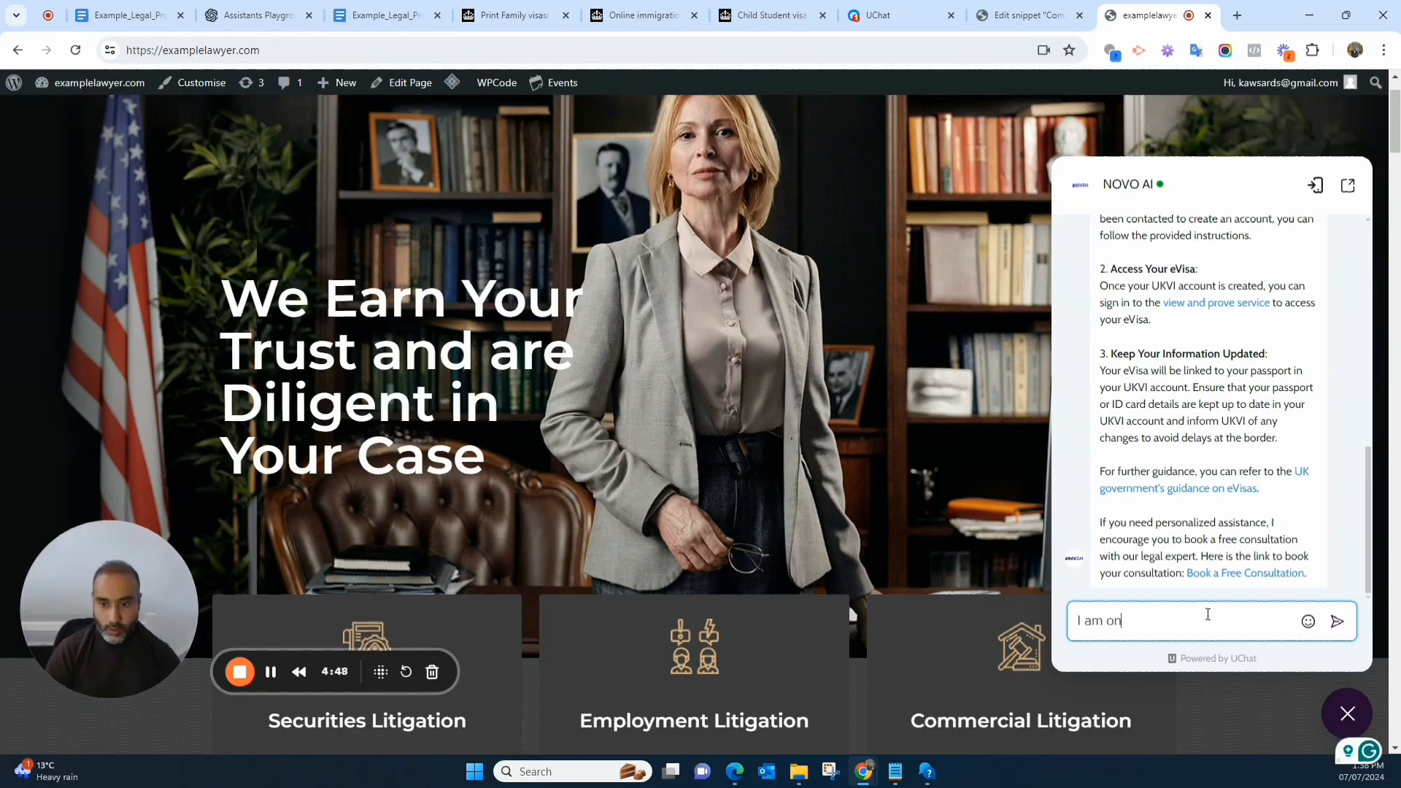
text(a Vis)
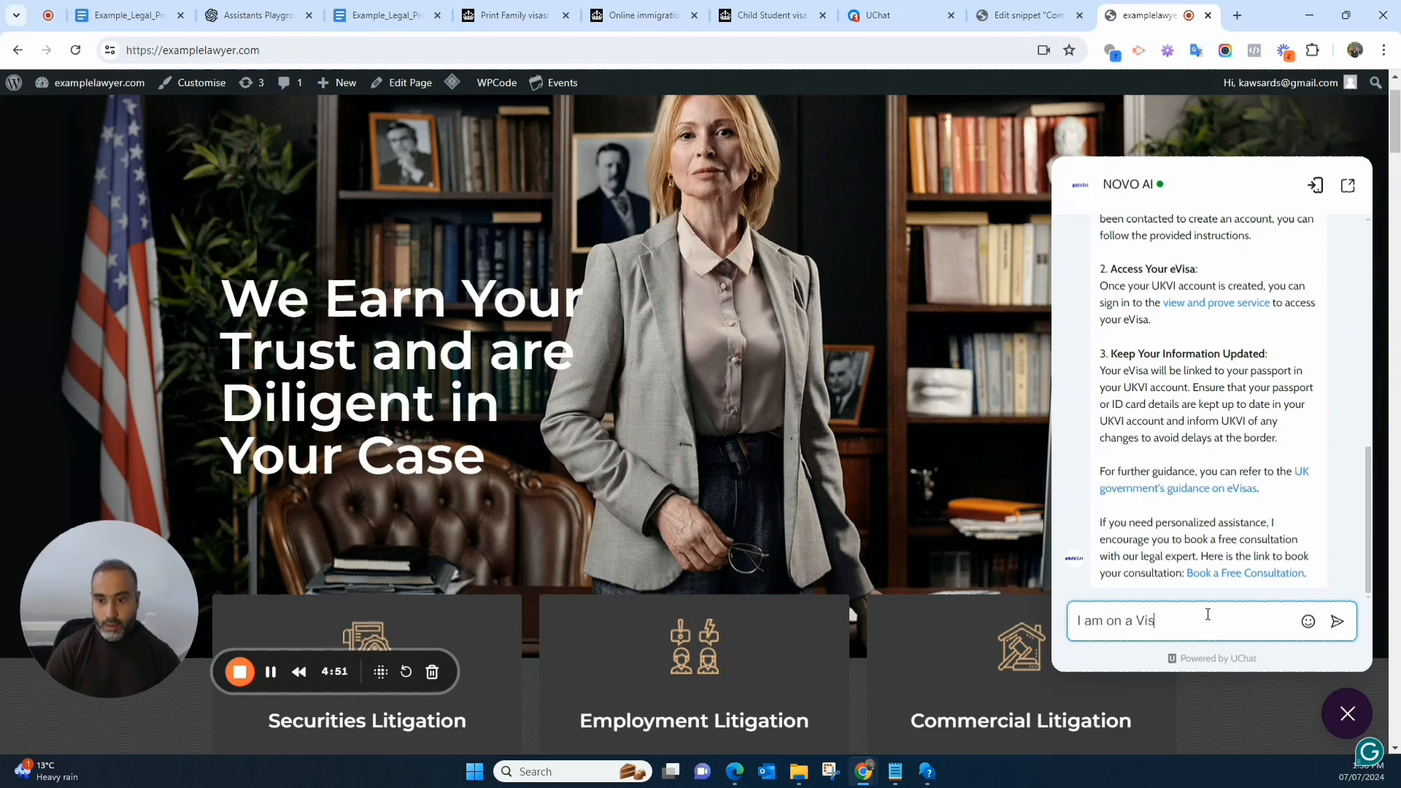
text(it visa, Can I apply for the family visa?)
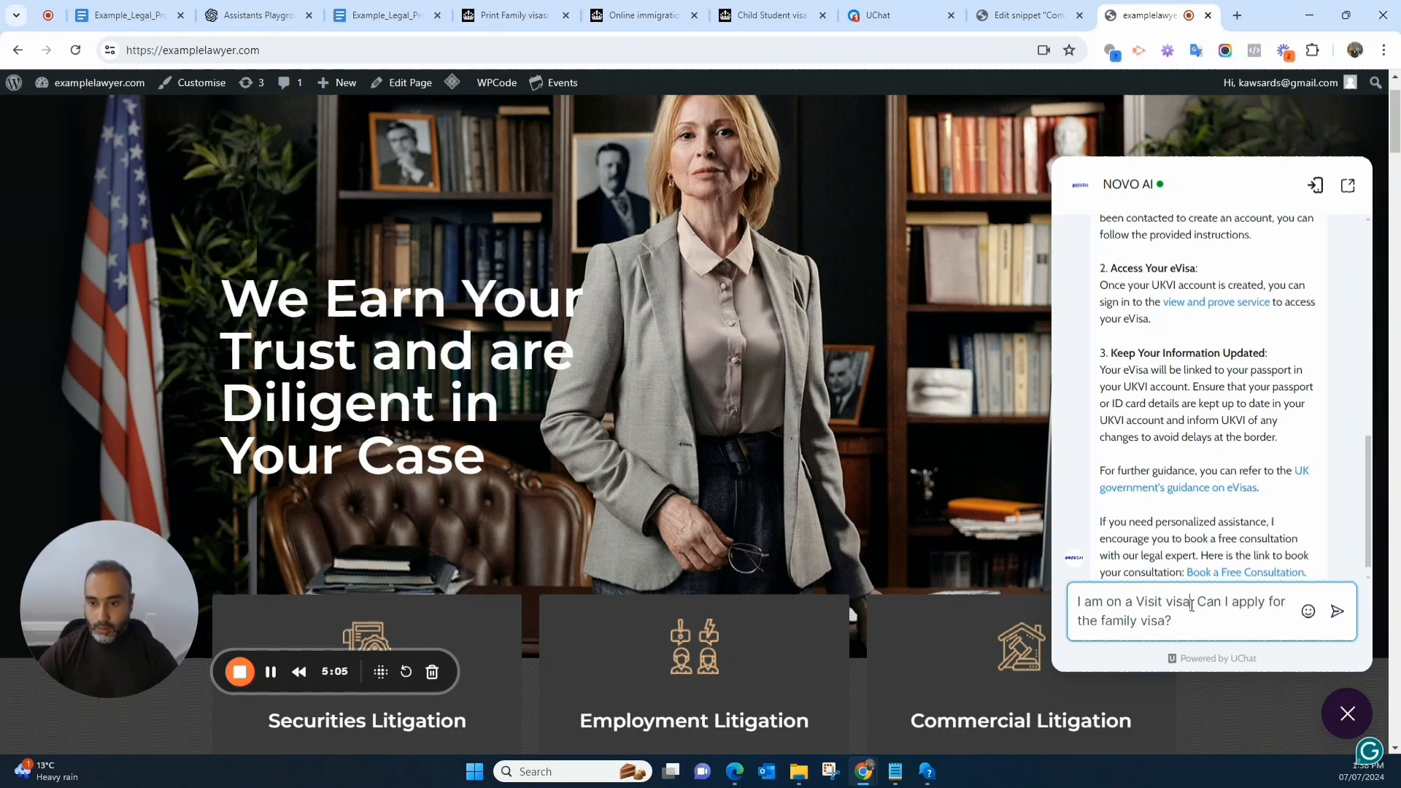
text(in the UK)
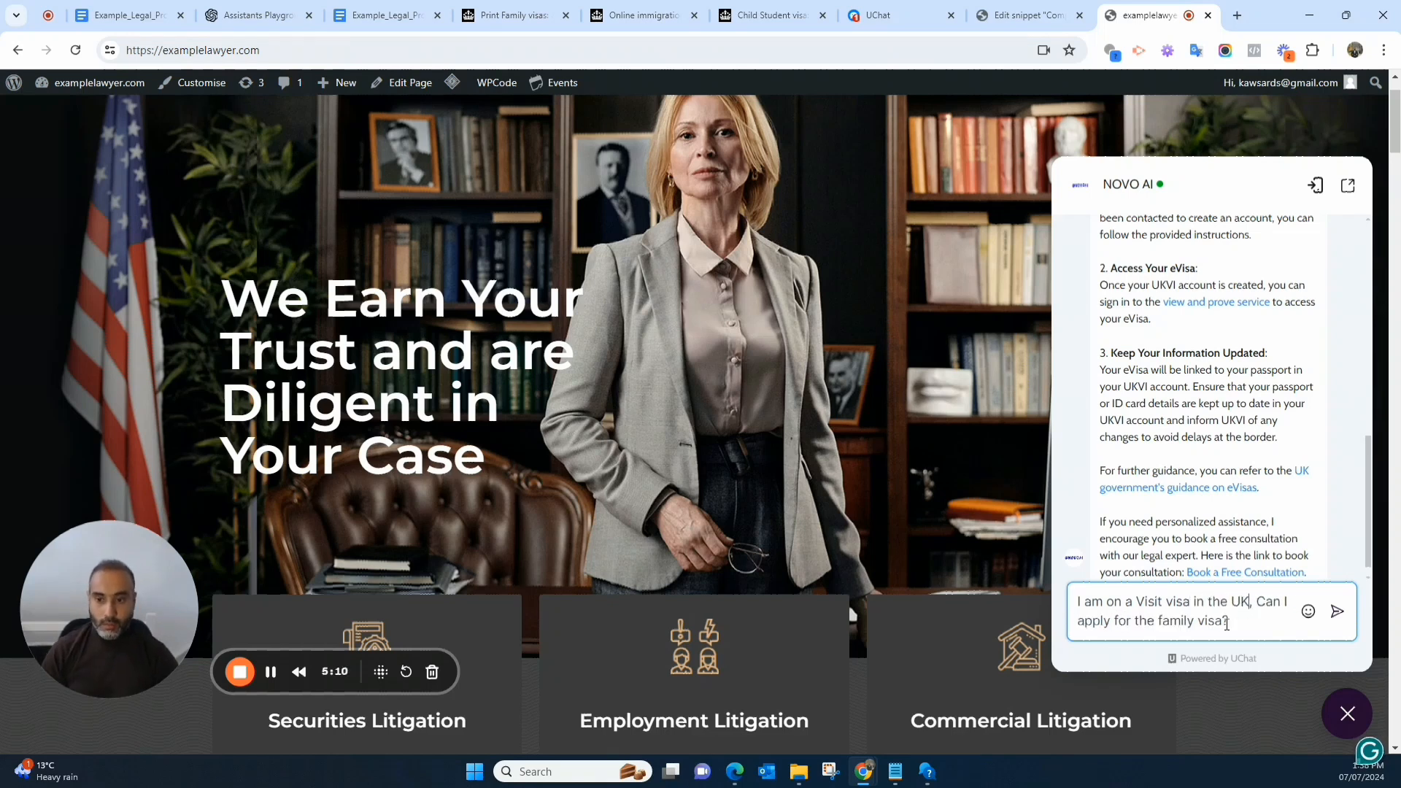
key(Return)
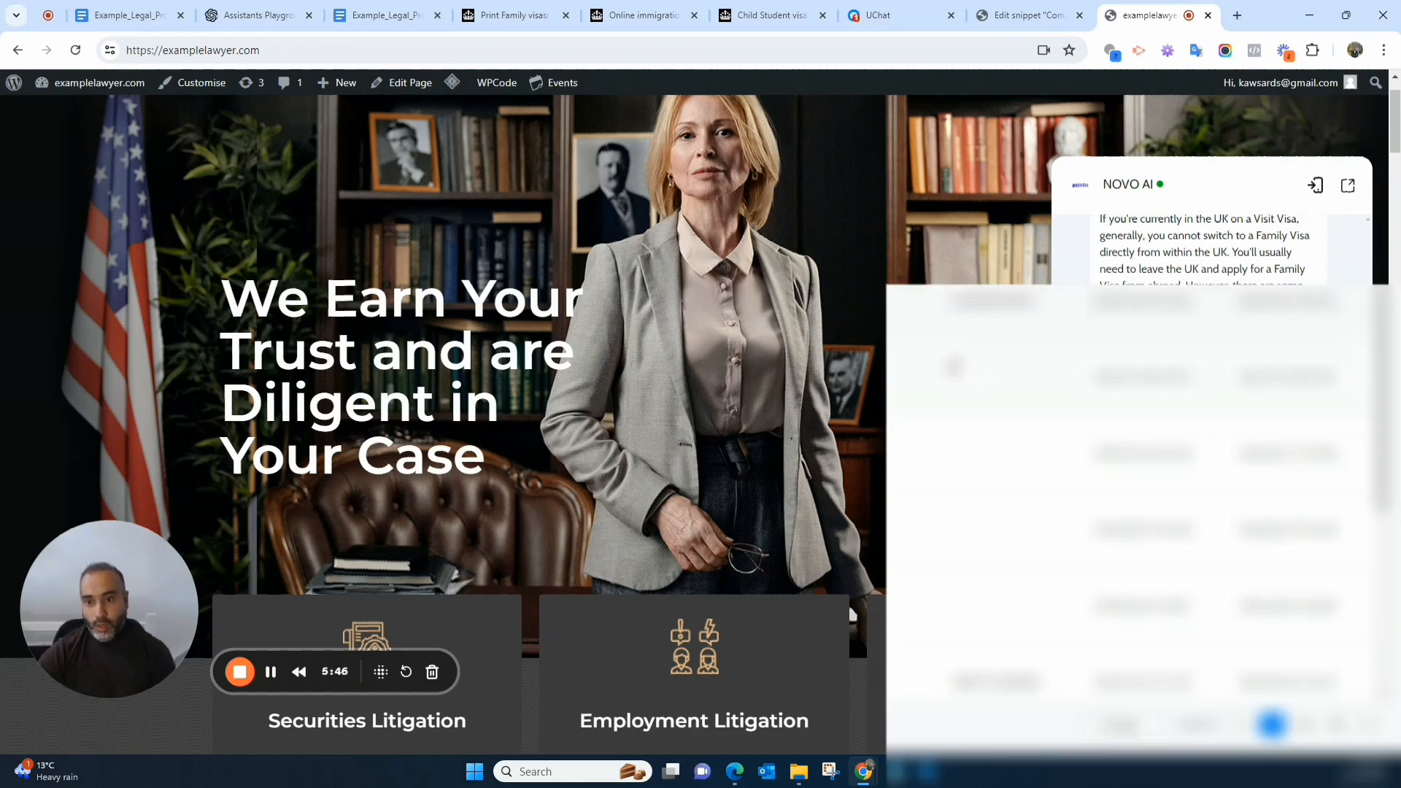
Review the assistant's family visa answer with its consultation link, and go back over the earlier conversation
scroll(953, 365, down, 5)
scroll(954, 419, up, 5)
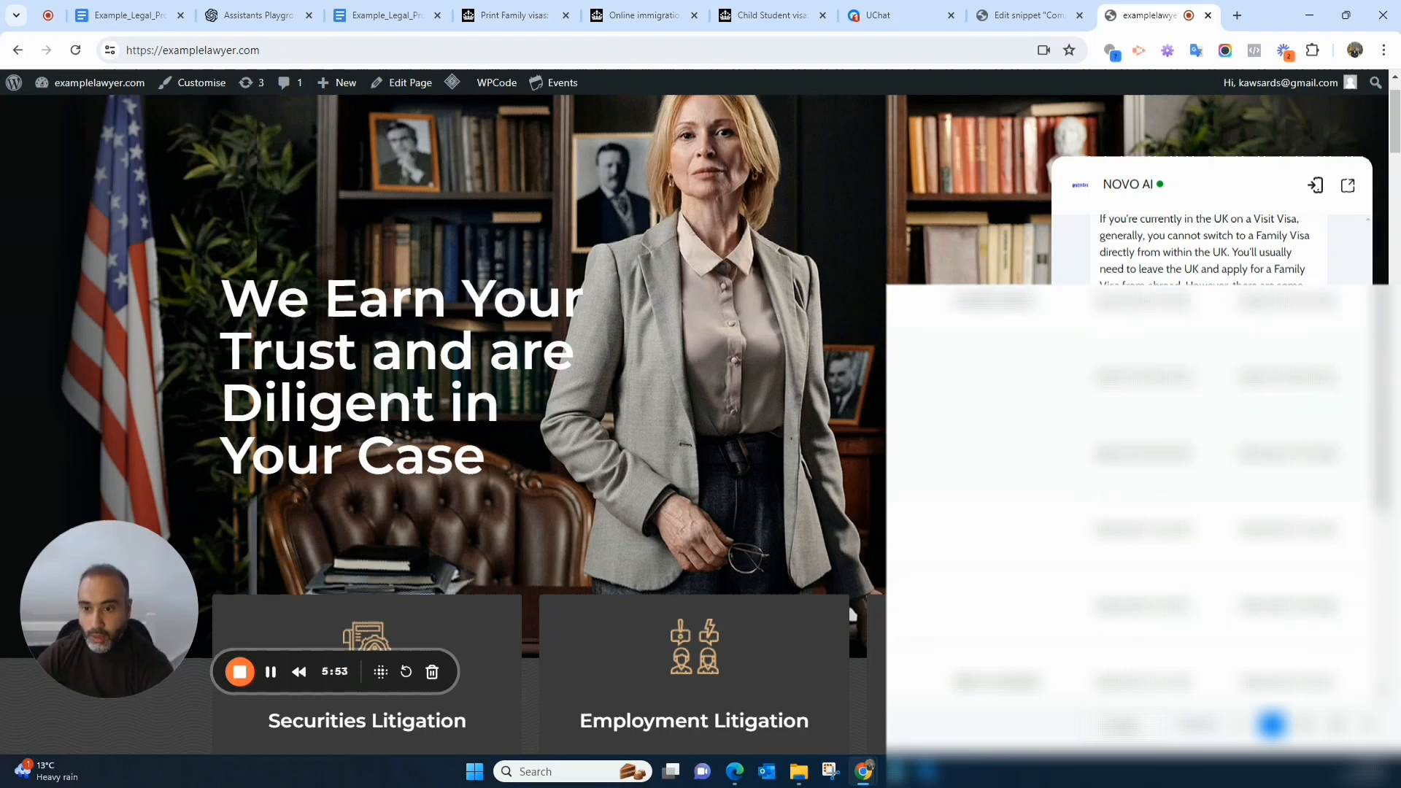
drag(1101, 522, 1236, 578)
click(1275, 574)
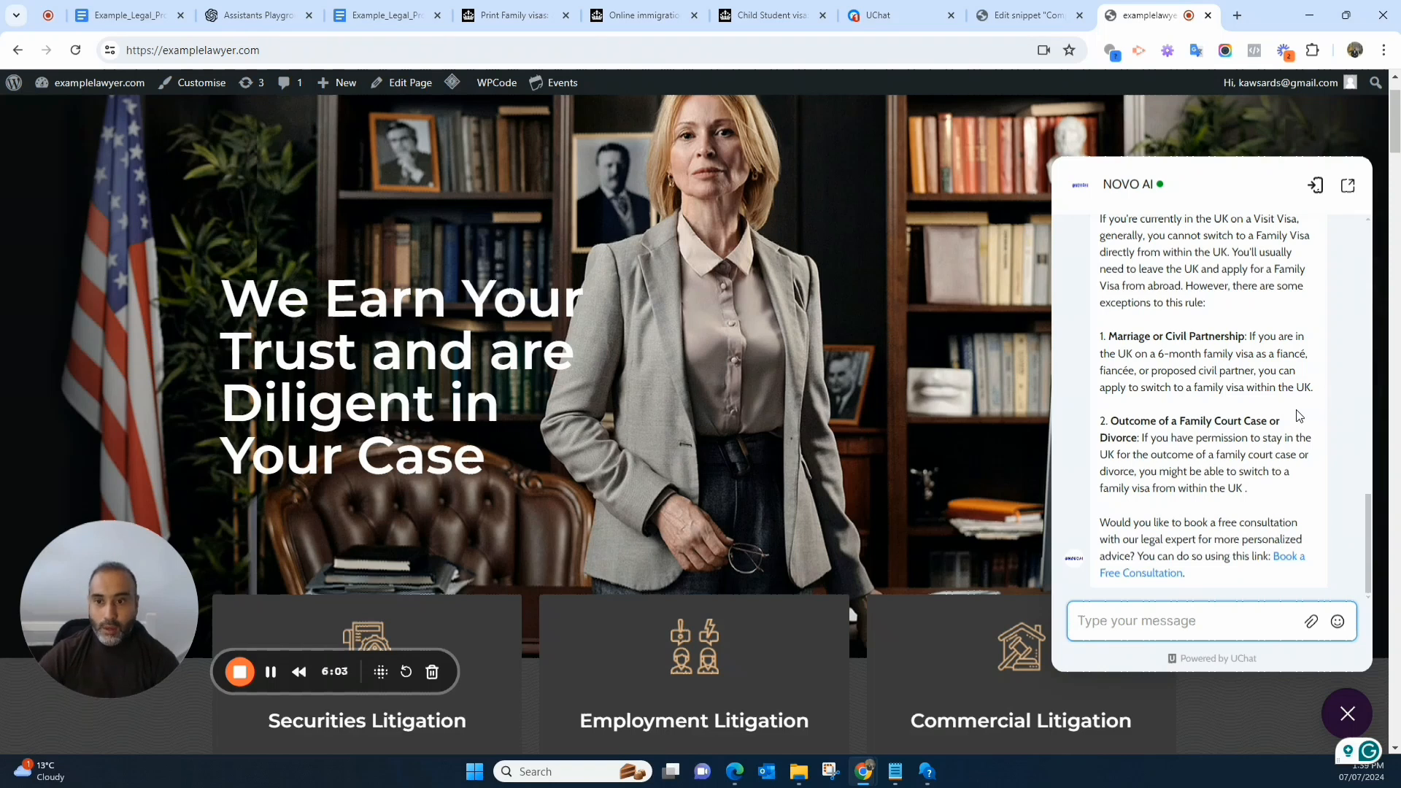
scroll(1290, 417, up, 12)
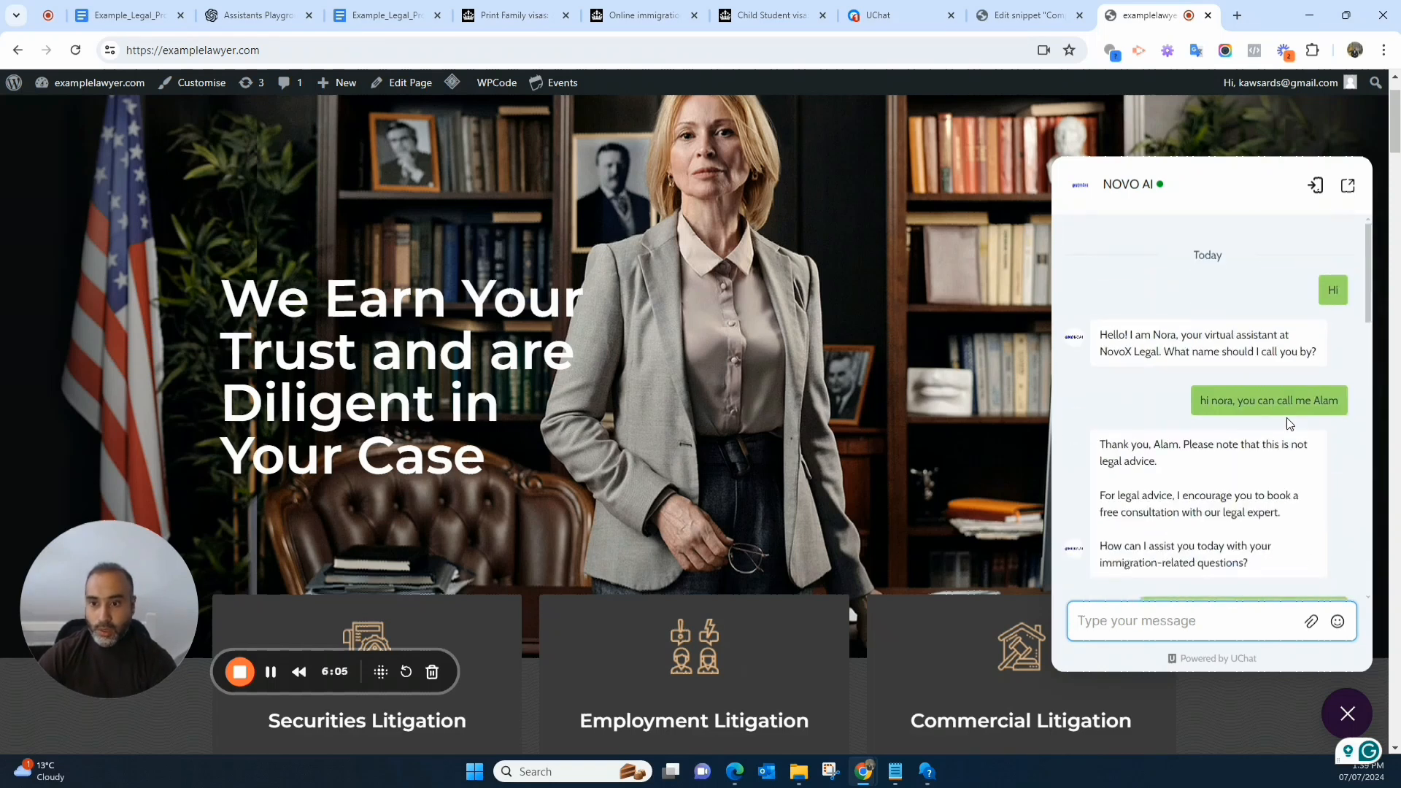
Go to the end of the website chat, then switch to UChat and look through the Bot Users list
scroll(1281, 430, down, 10)
scroll(1282, 477, down, 2)
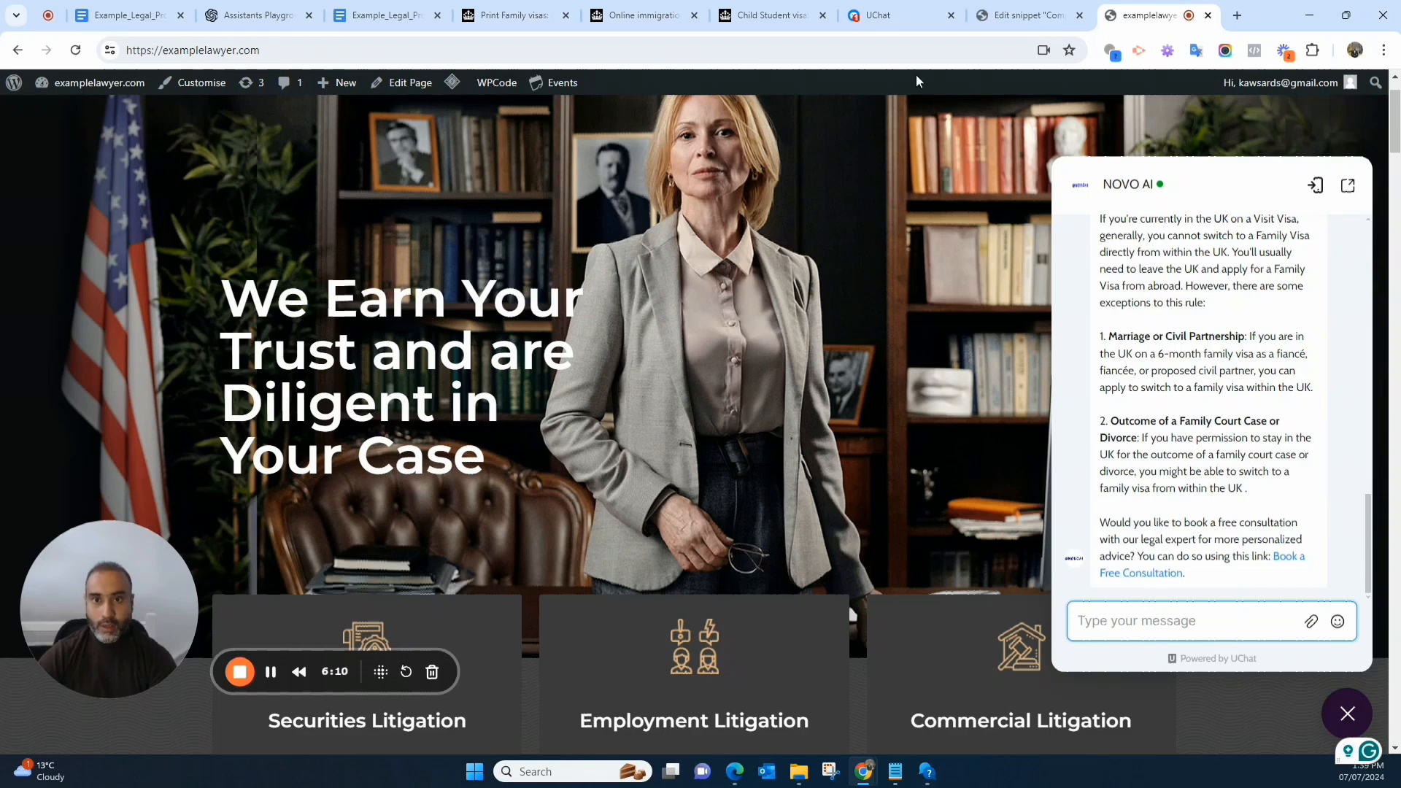
click(912, 14)
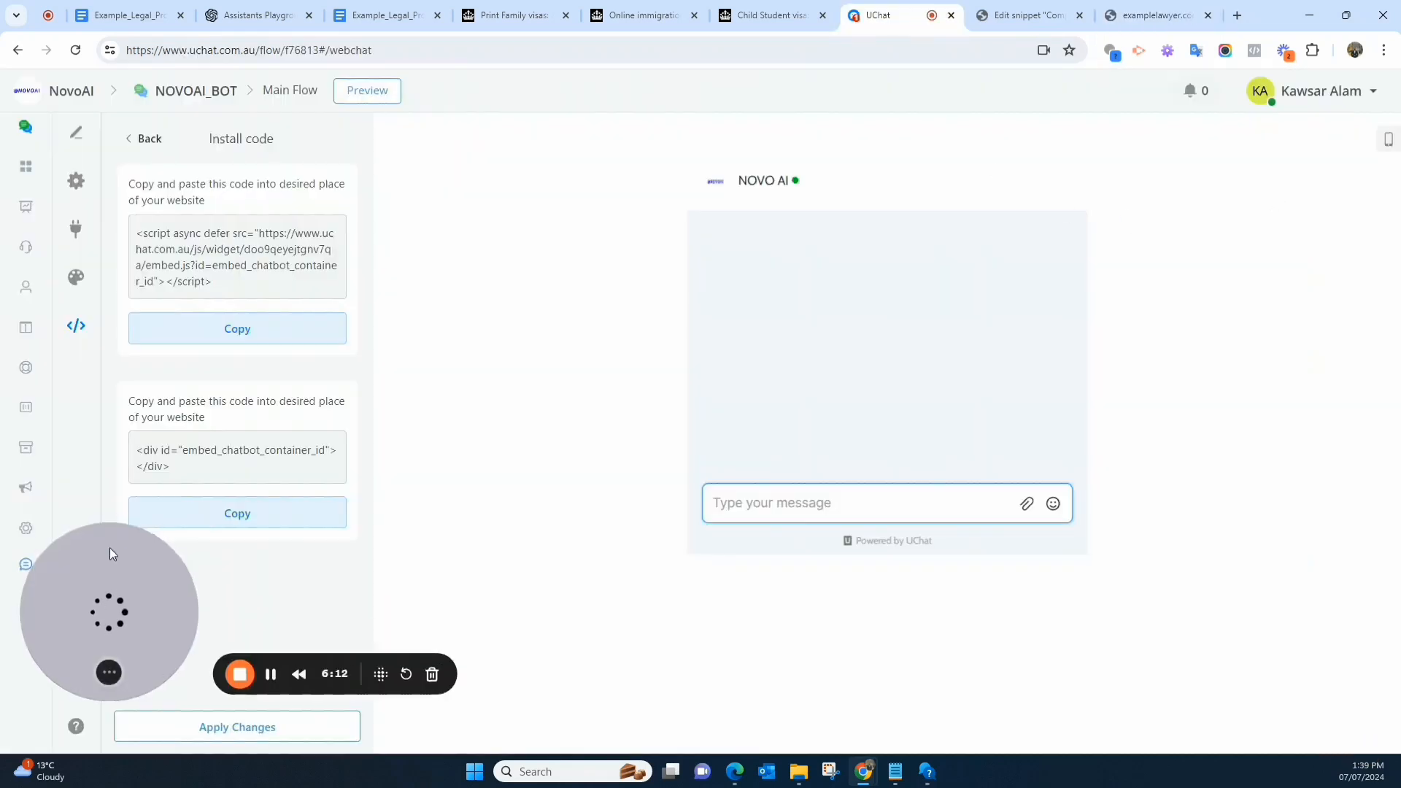
drag(132, 521, 117, 321)
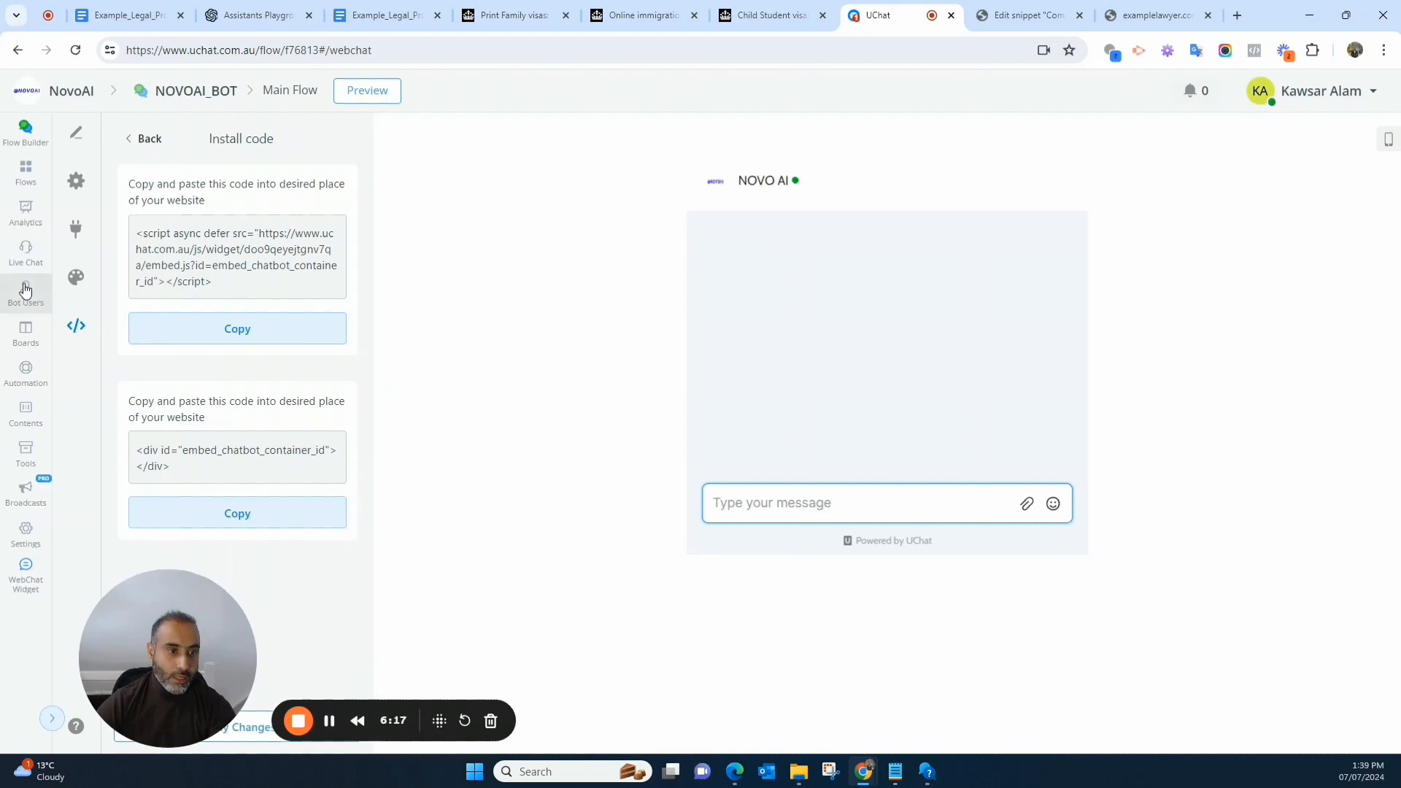
drag(109, 625, 109, 580)
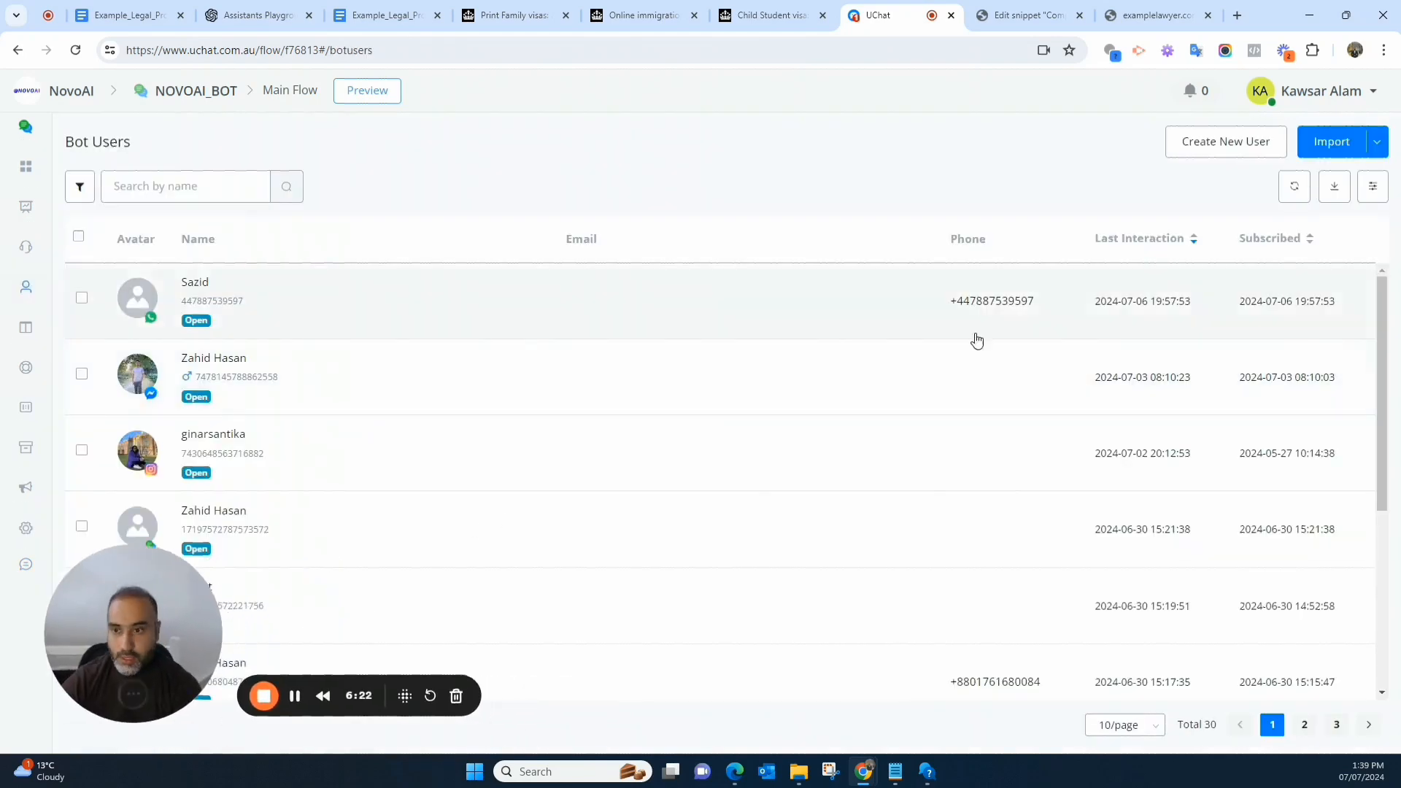
scroll(956, 394, down, 3)
scroll(954, 419, down, 1)
scroll(954, 419, up, 5)
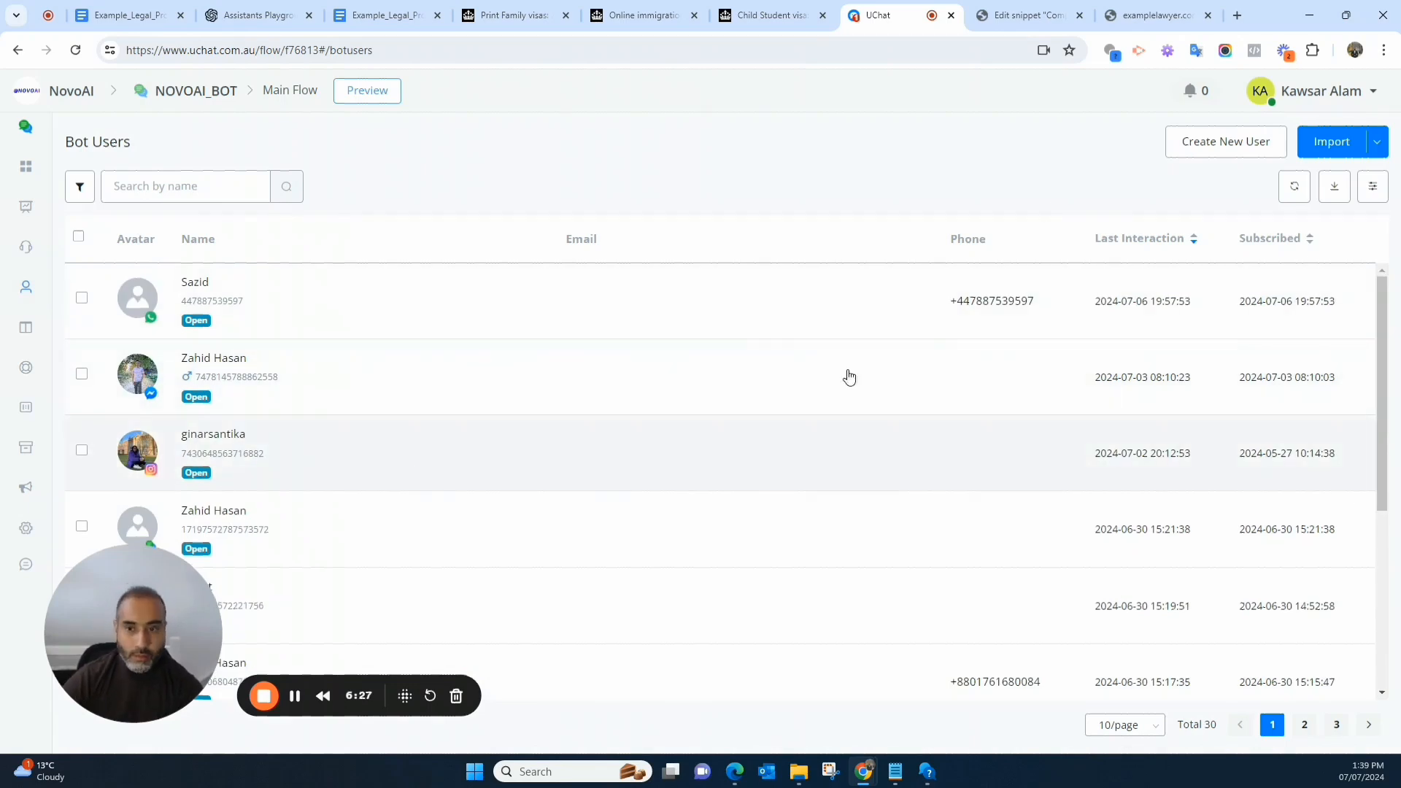
drag(143, 615, 155, 584)
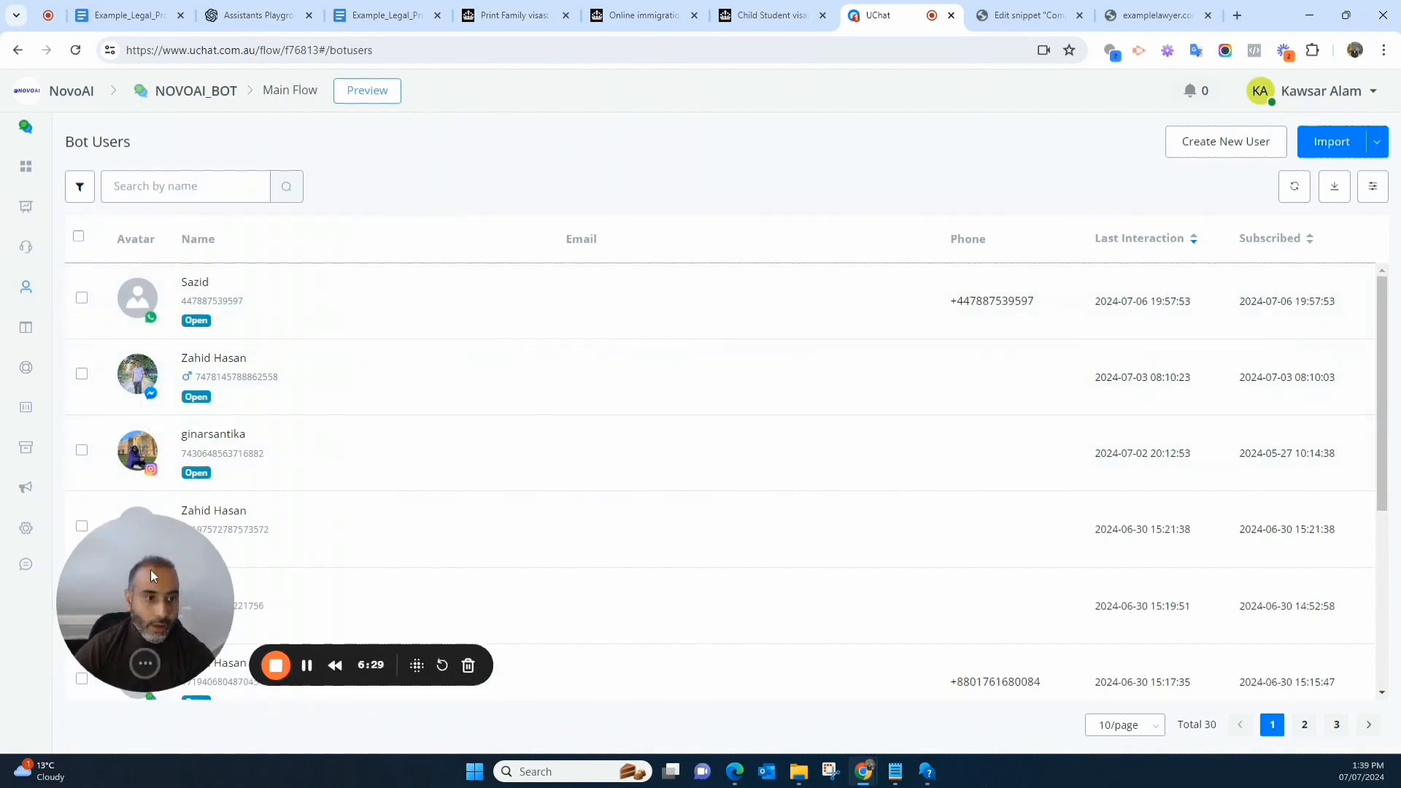
Open the newest website conversation in Live Chat and read it through, including the eVisa and family visa questions and answers
mouse_move(28, 292)
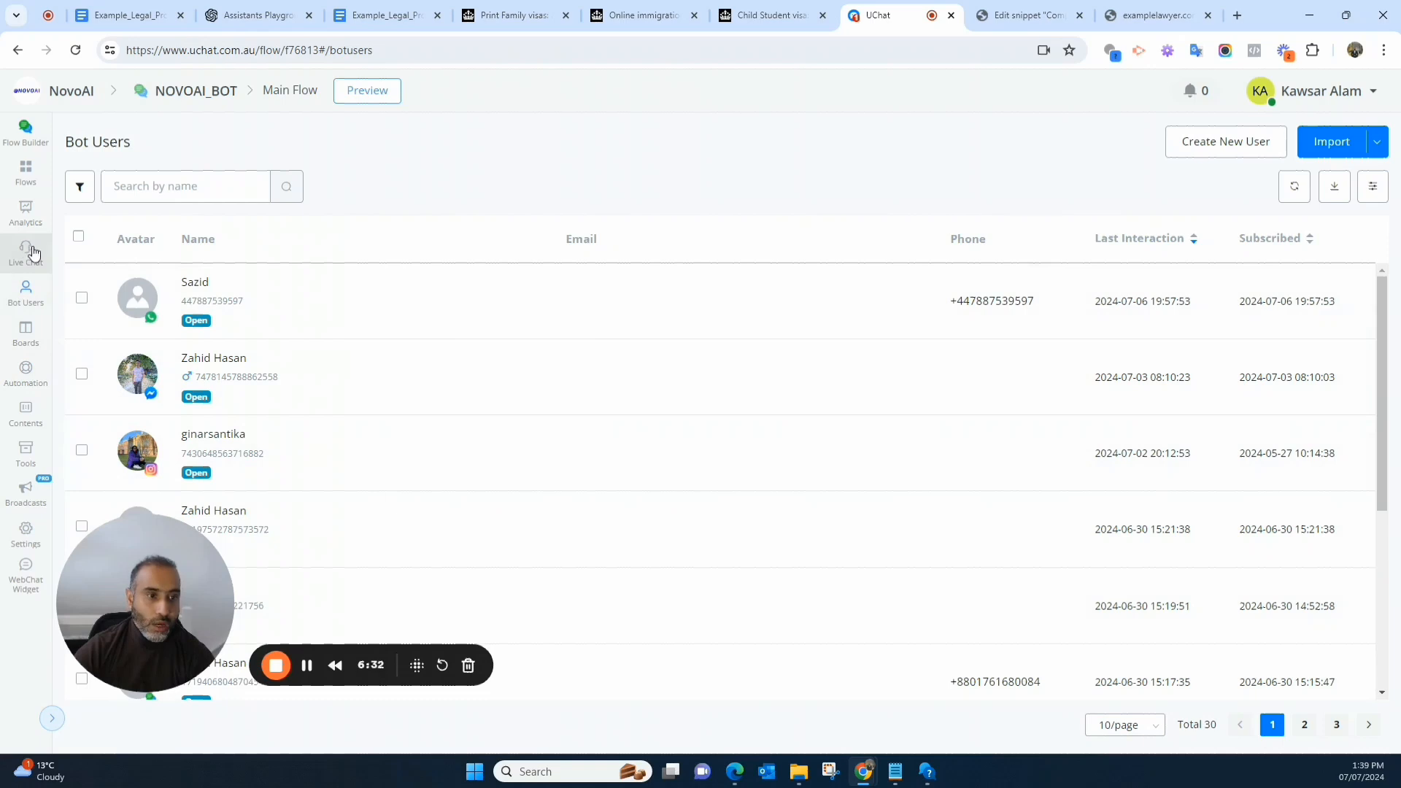
click(32, 253)
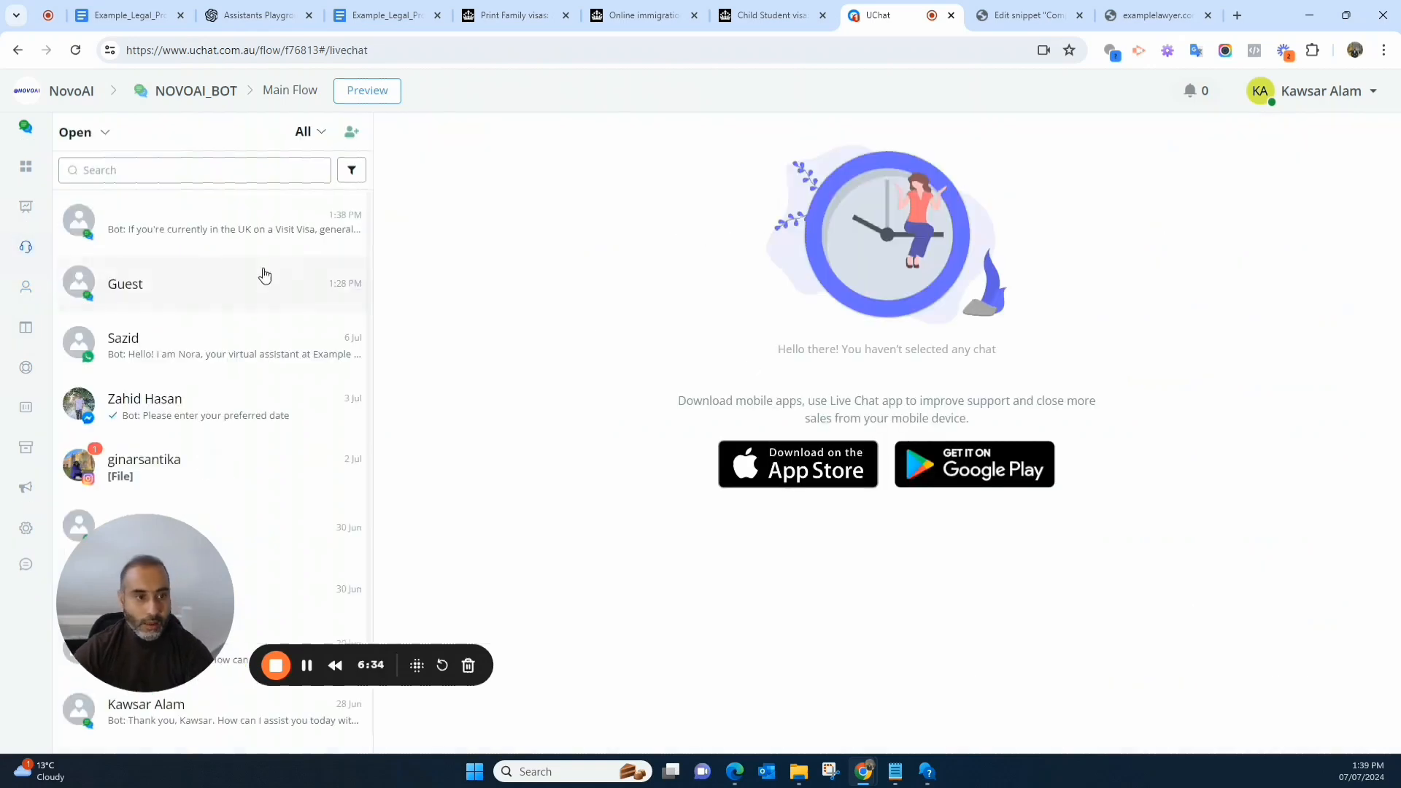
click(141, 229)
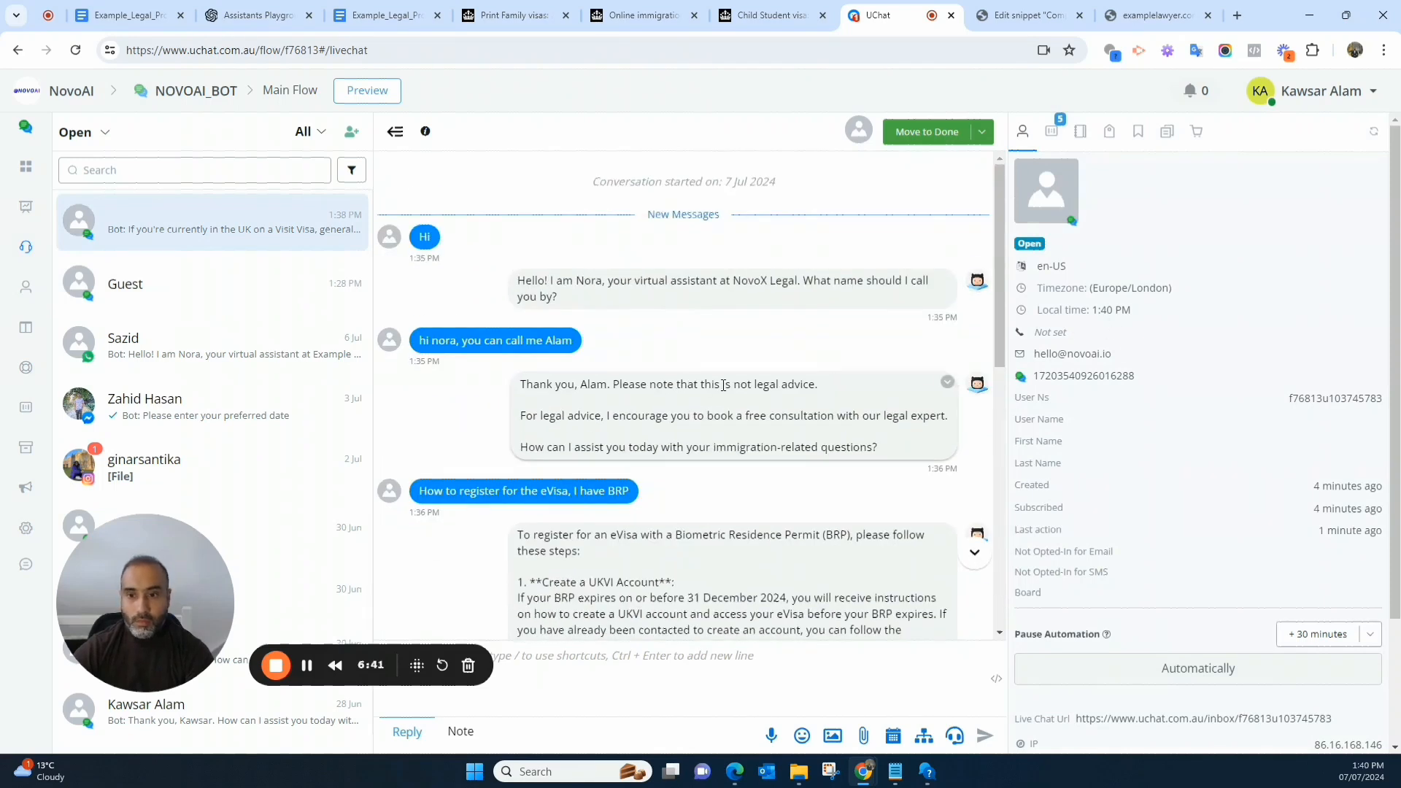
click(75, 50)
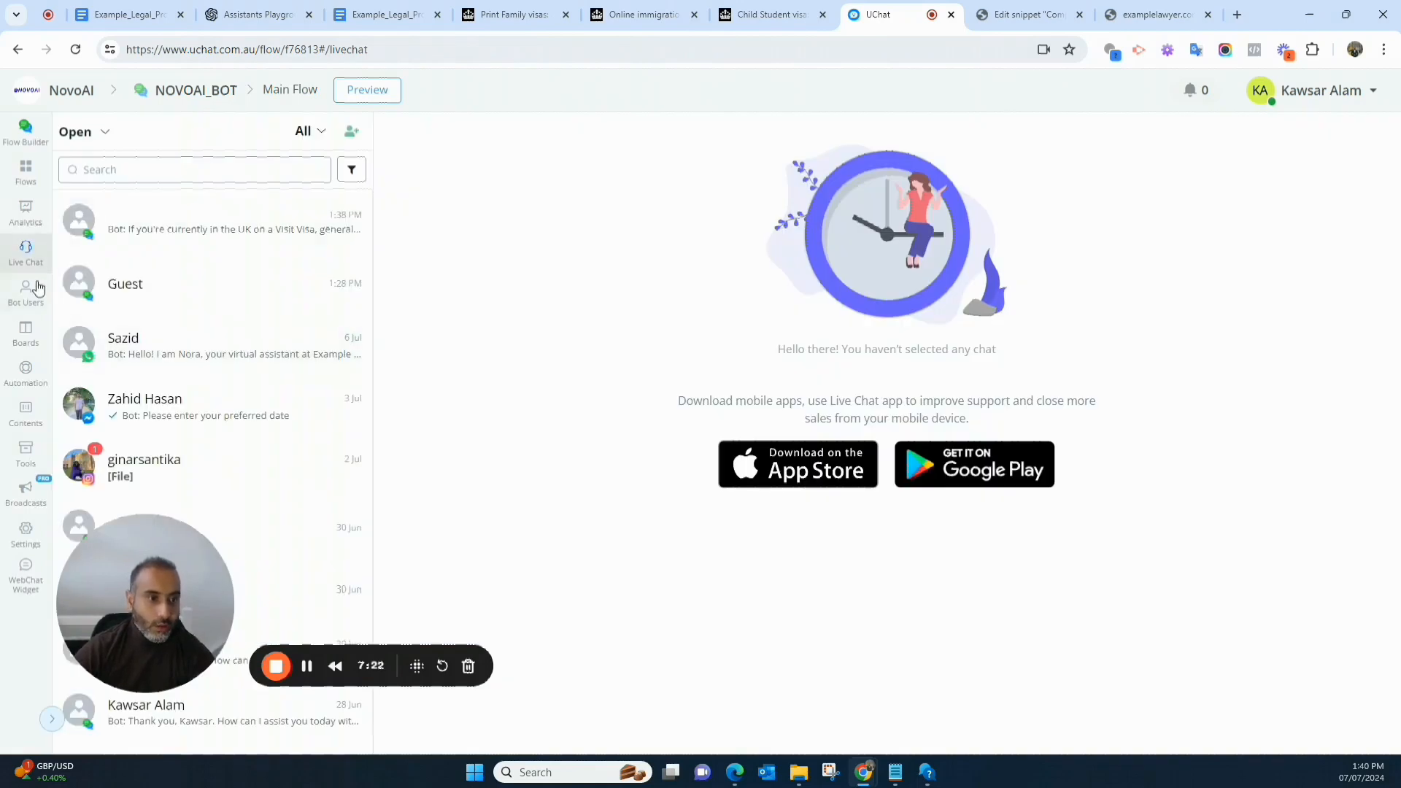
click(181, 232)
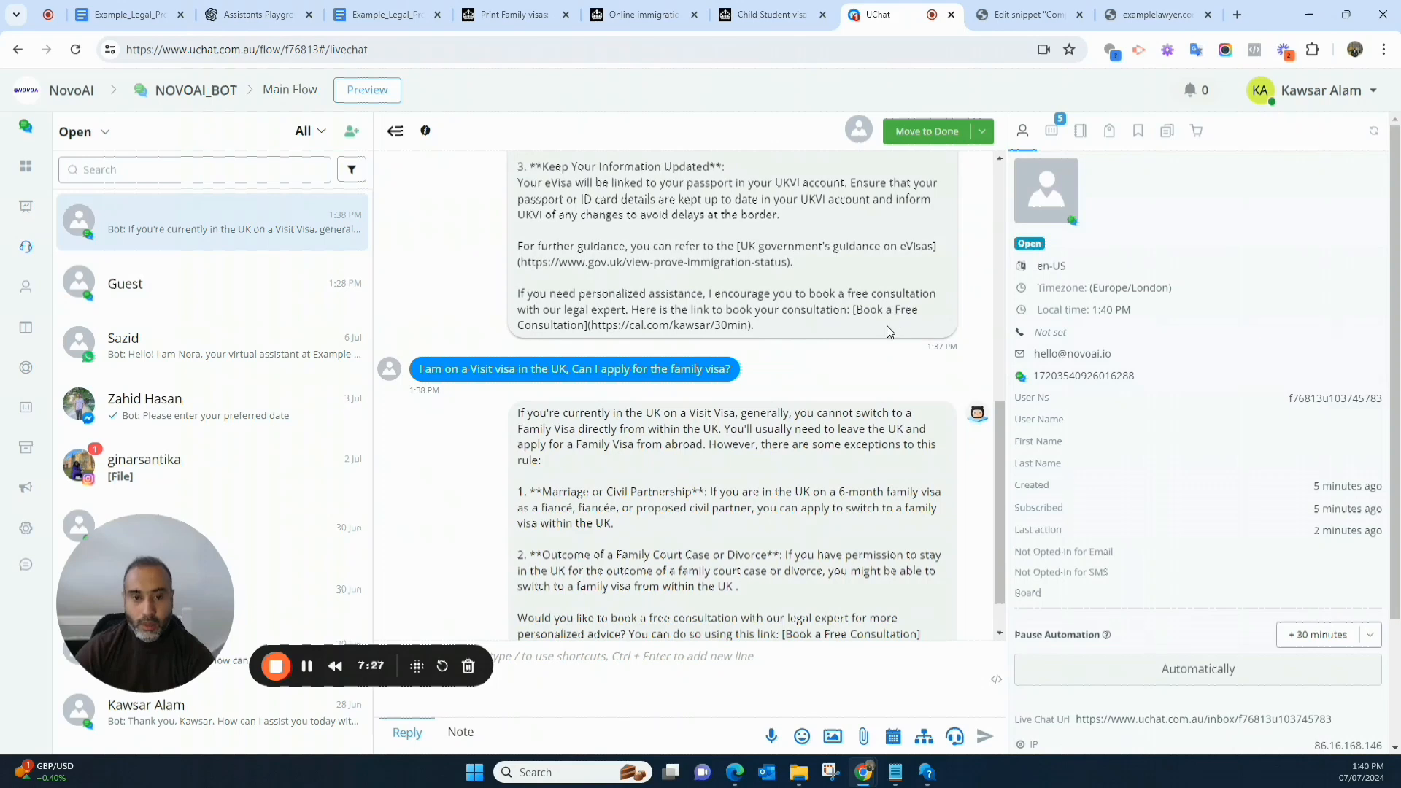
scroll(890, 332, down, 1)
scroll(874, 371, up, 9)
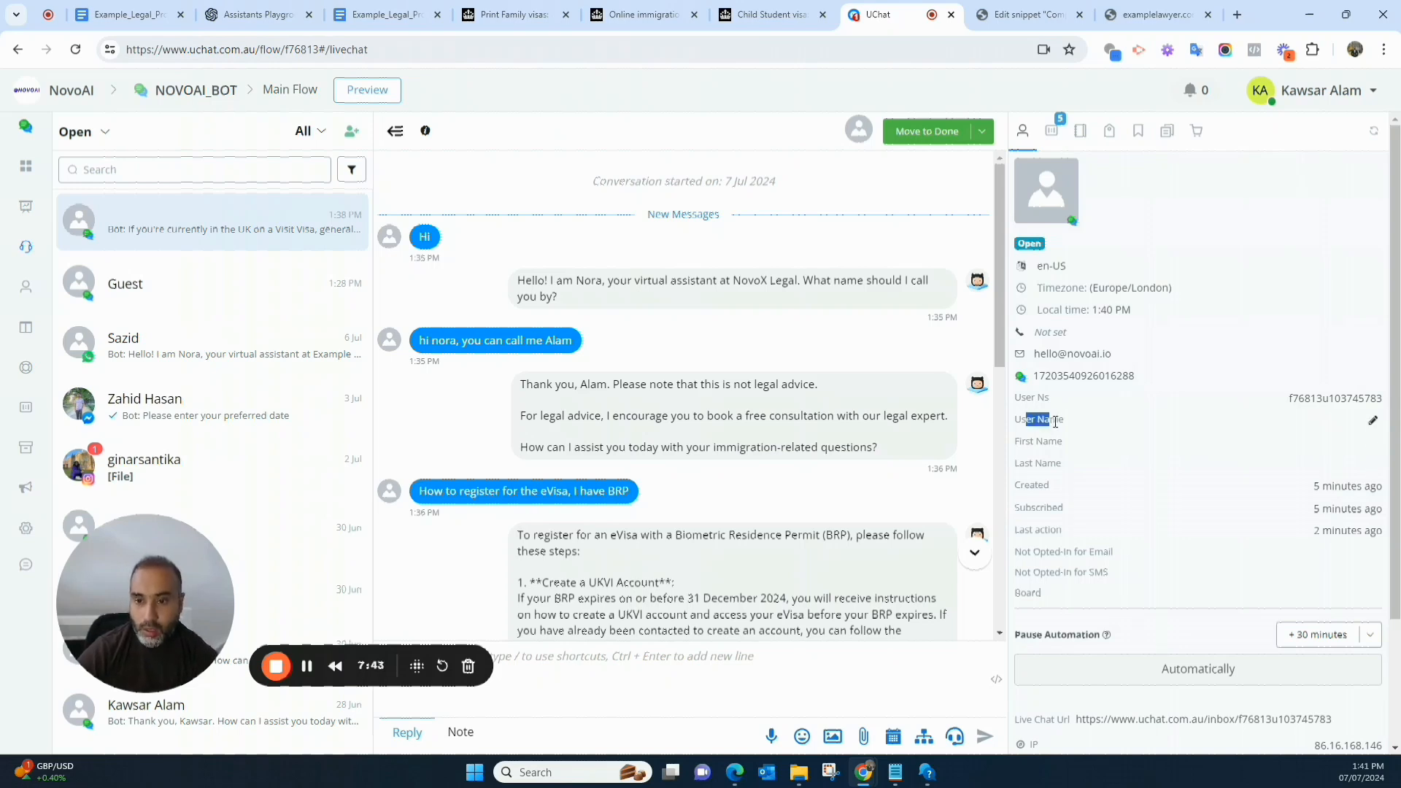
Examine the contact's User Name field and its value editor beside the conversation without entering a value
drag(1051, 420, 1370, 423)
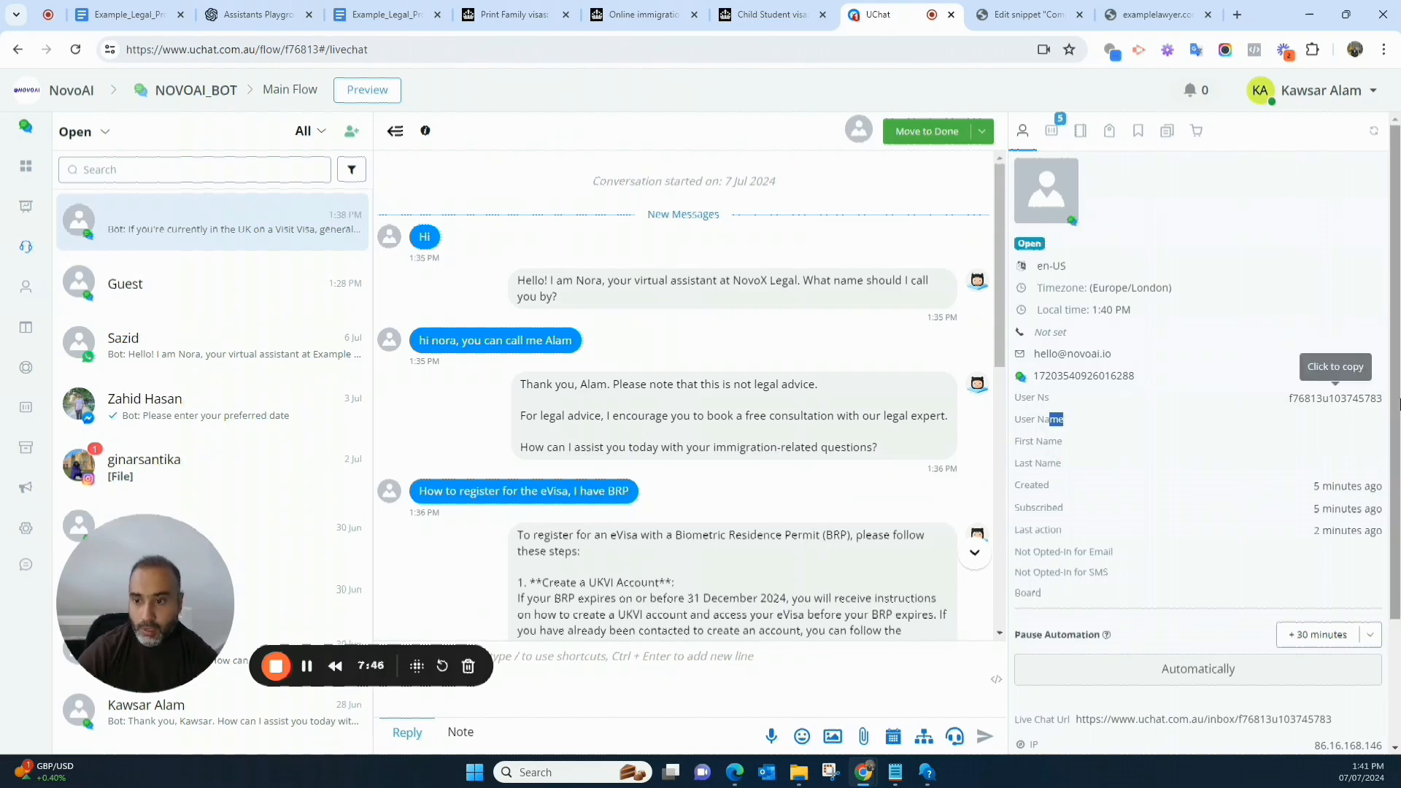
click(1371, 424)
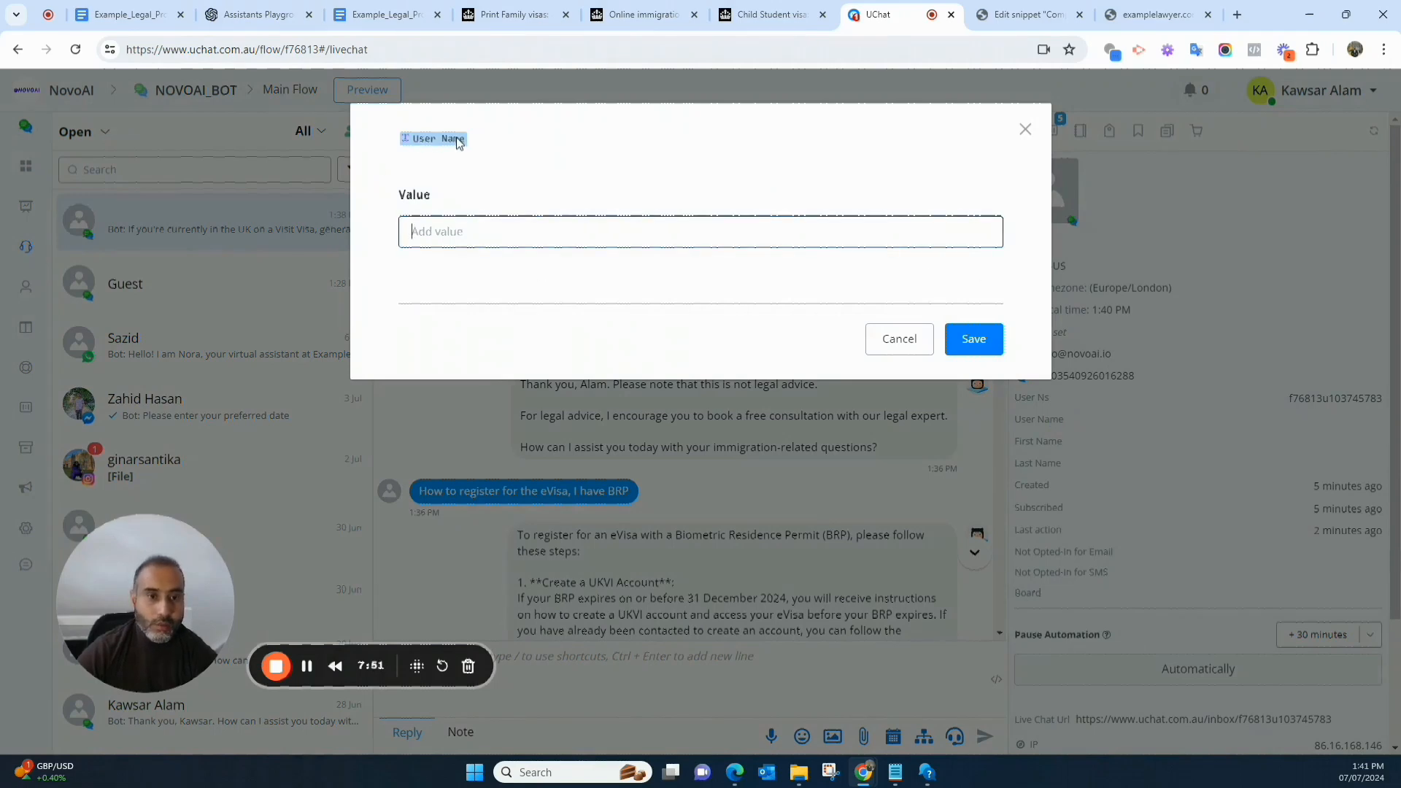
click(899, 338)
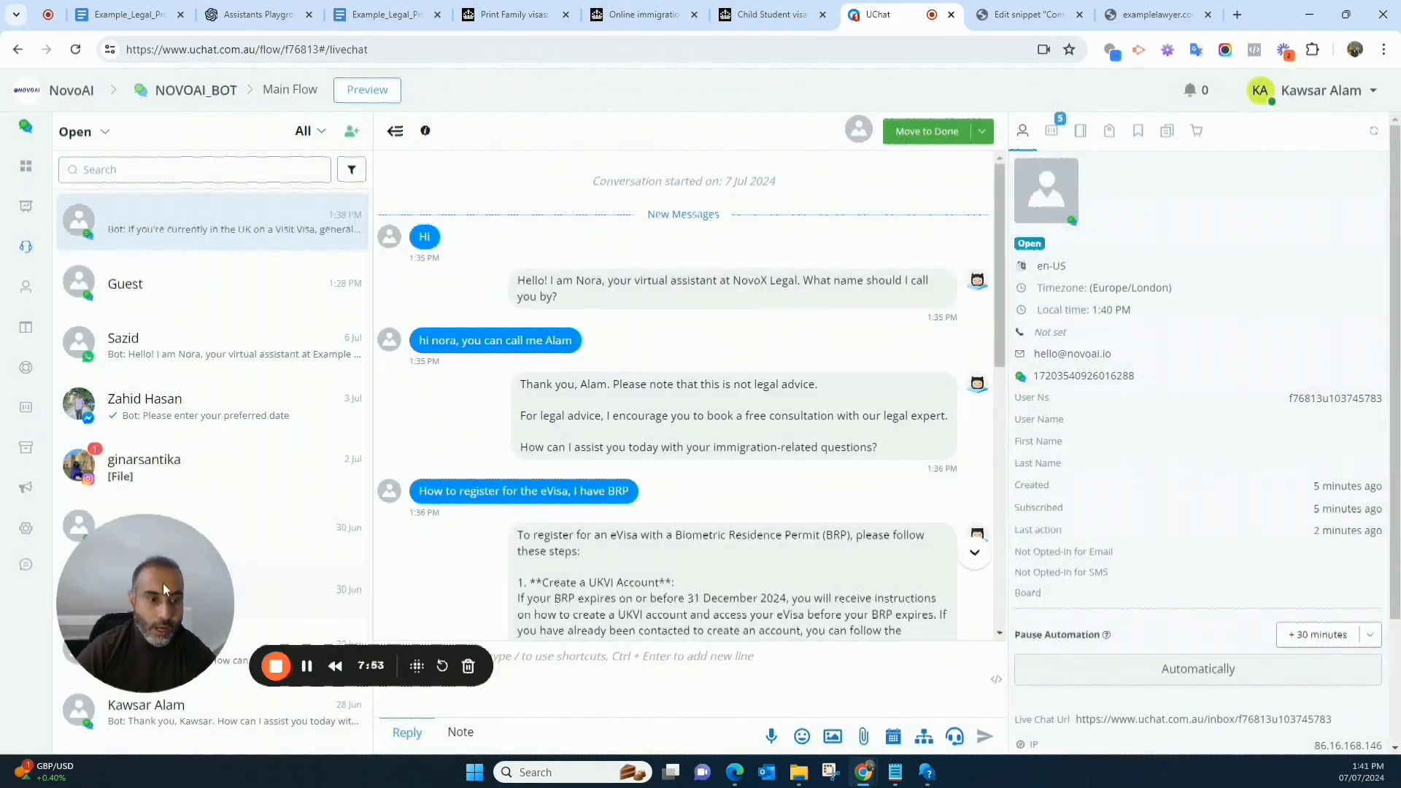
In the WebChat widget's pre-chat form, set the Name question to save its value to the User Name field and apply the changes
drag(163, 584, 571, 518)
click(25, 564)
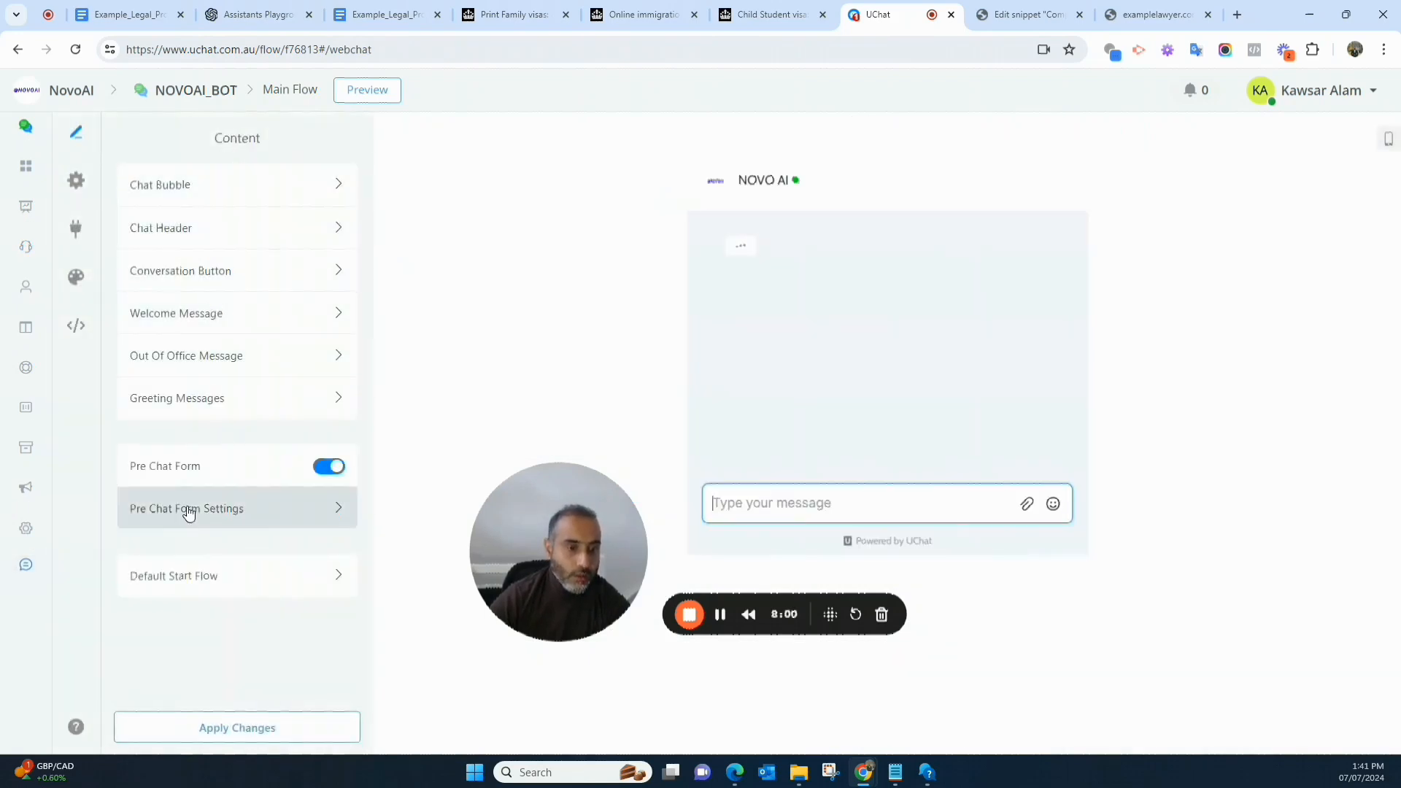
click(188, 509)
click(212, 292)
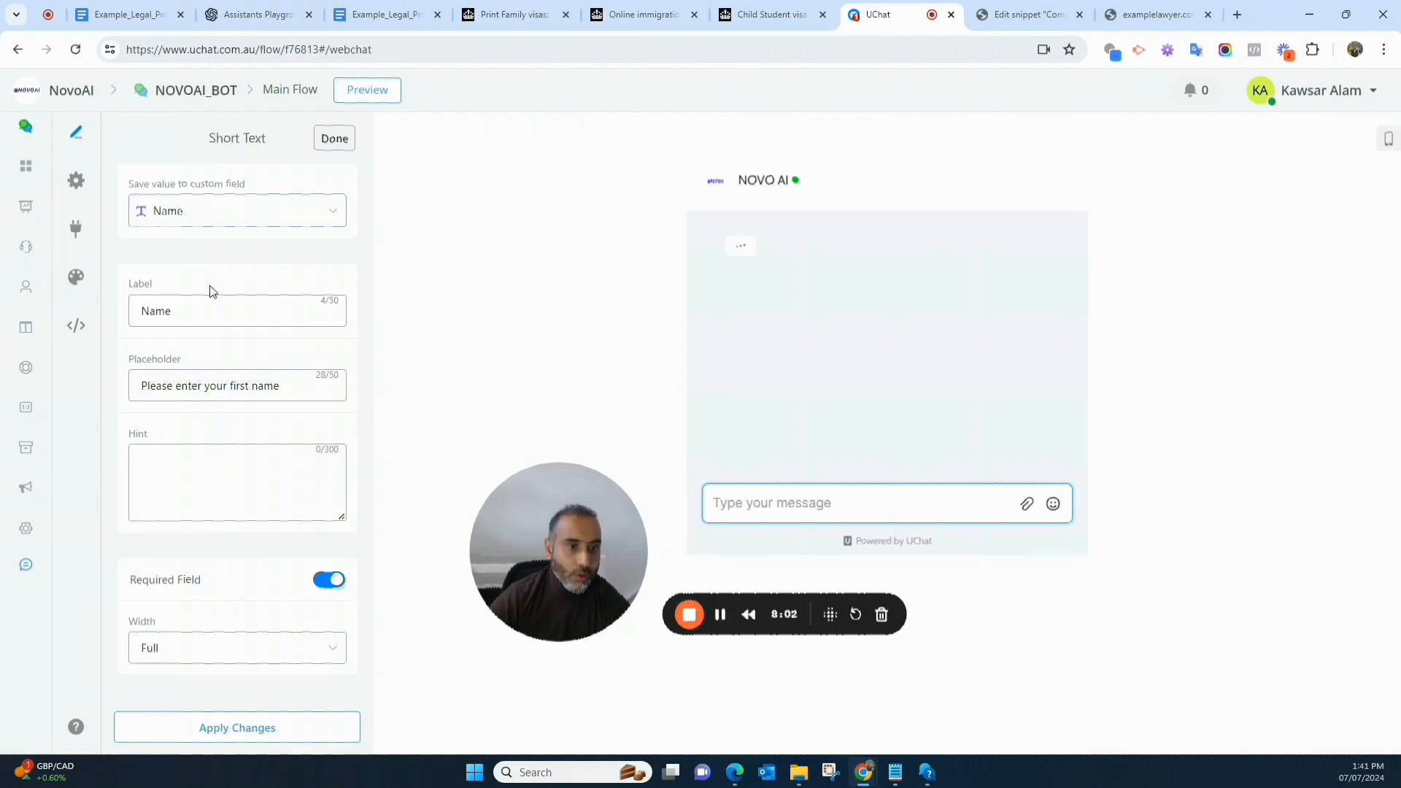
click(267, 216)
text(un)
key(BackSpace)
text(s)
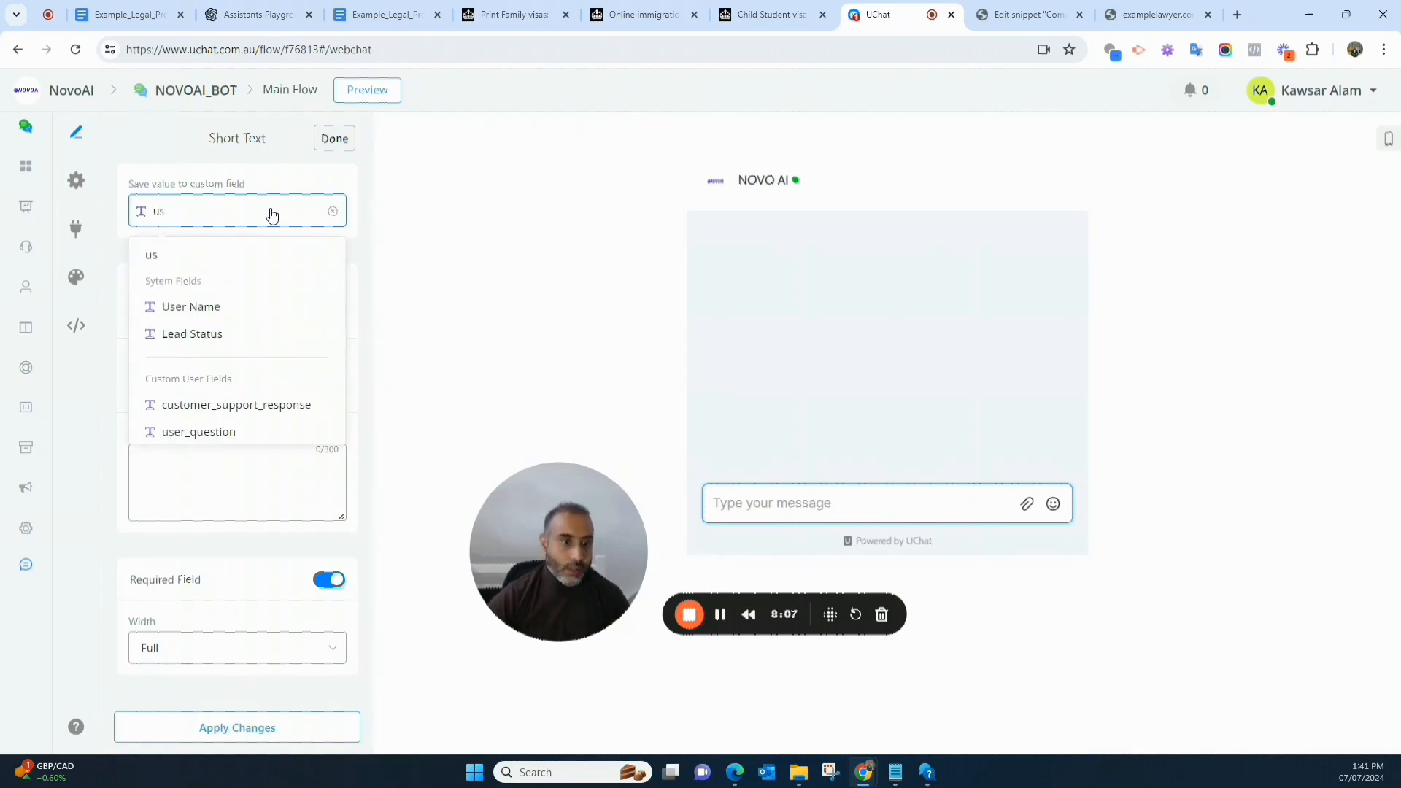
click(201, 306)
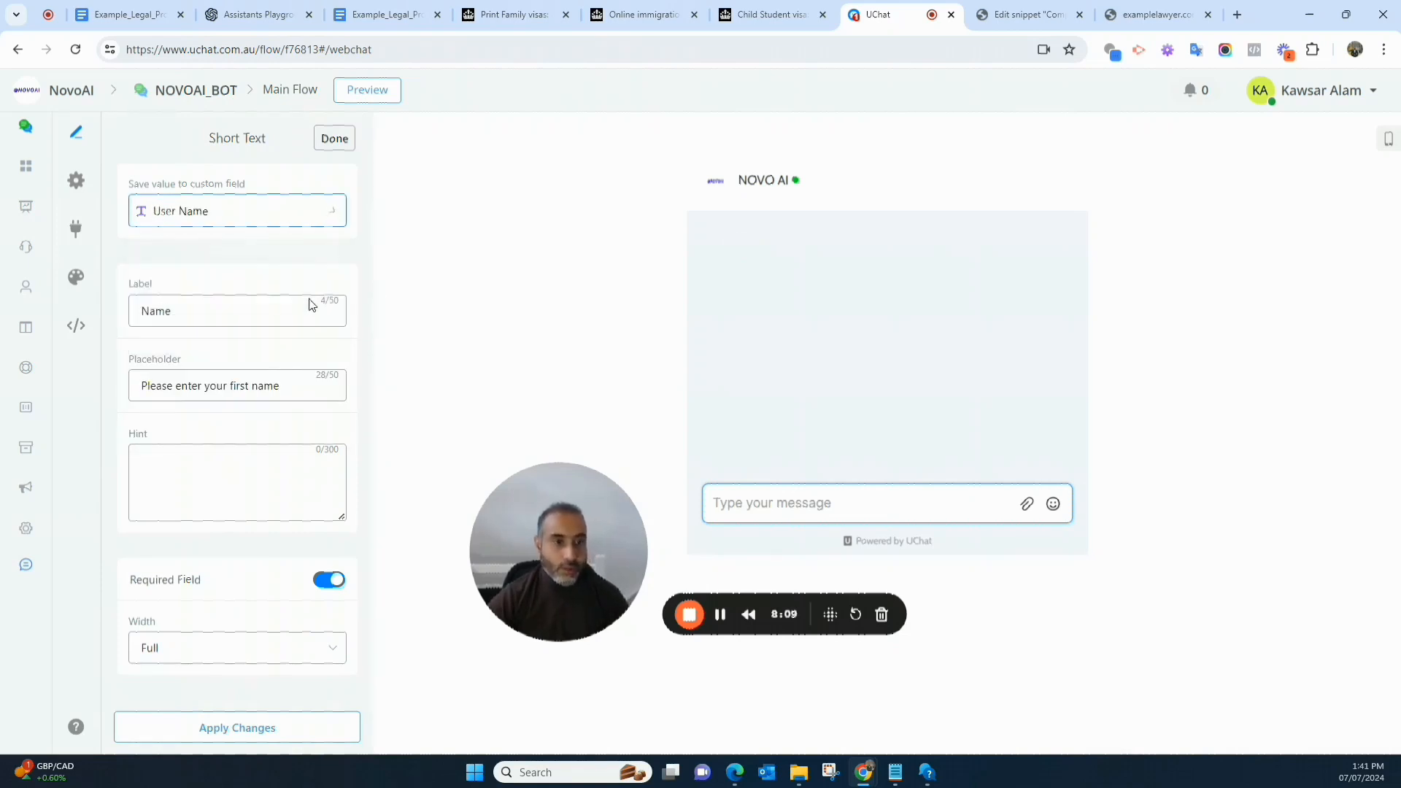
click(204, 305)
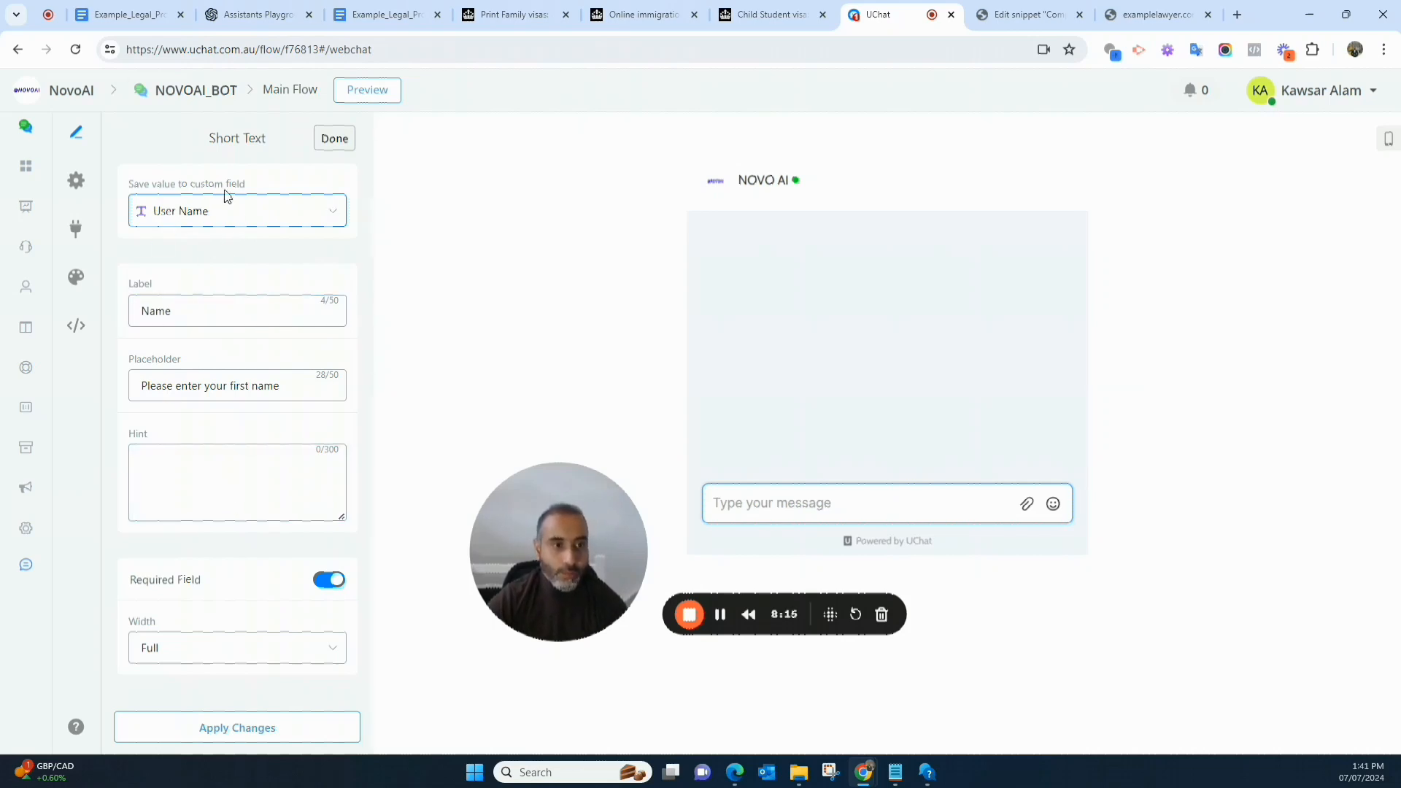
click(243, 719)
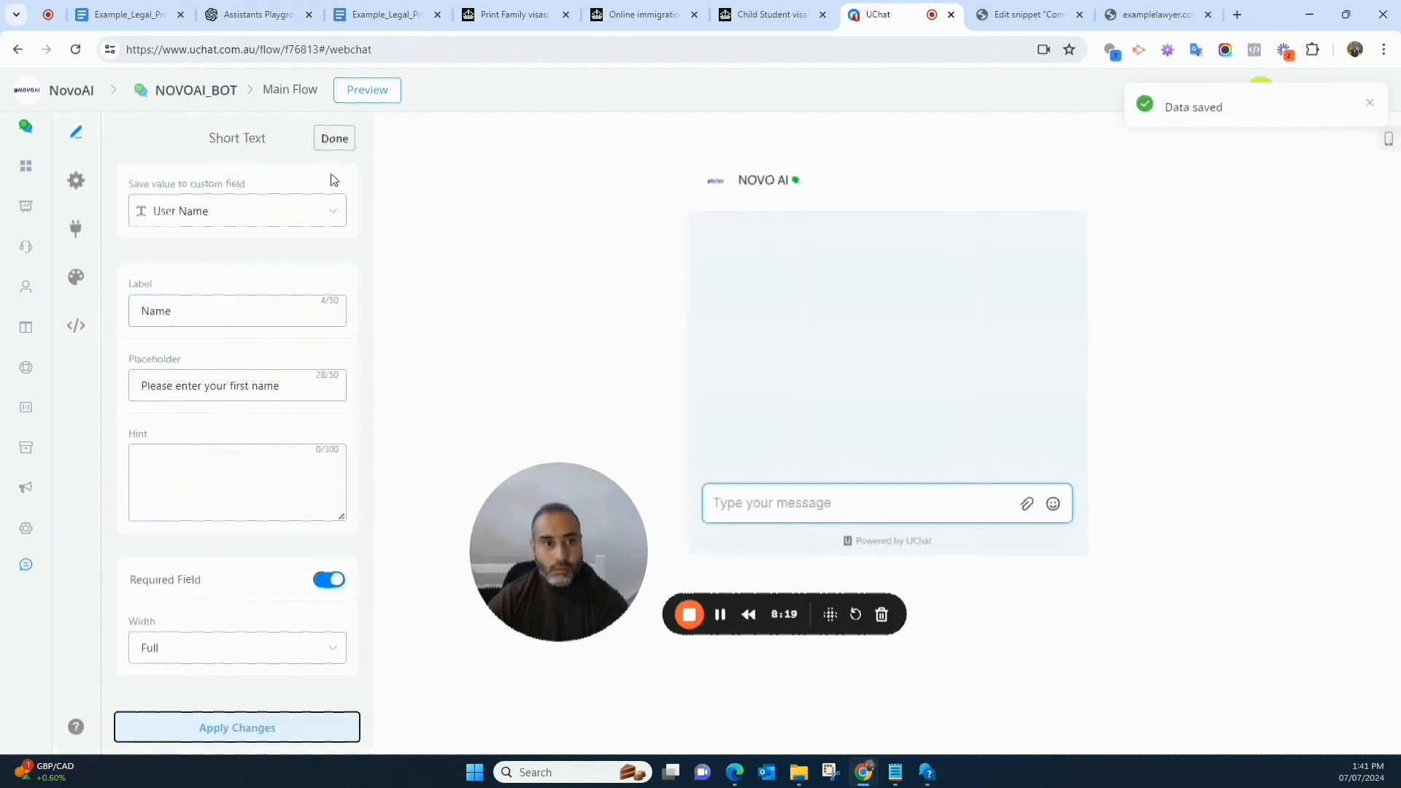
Open Live Chat again and return to the examplelawyer.com page with the assistant's chat
mouse_move(25, 179)
click(26, 255)
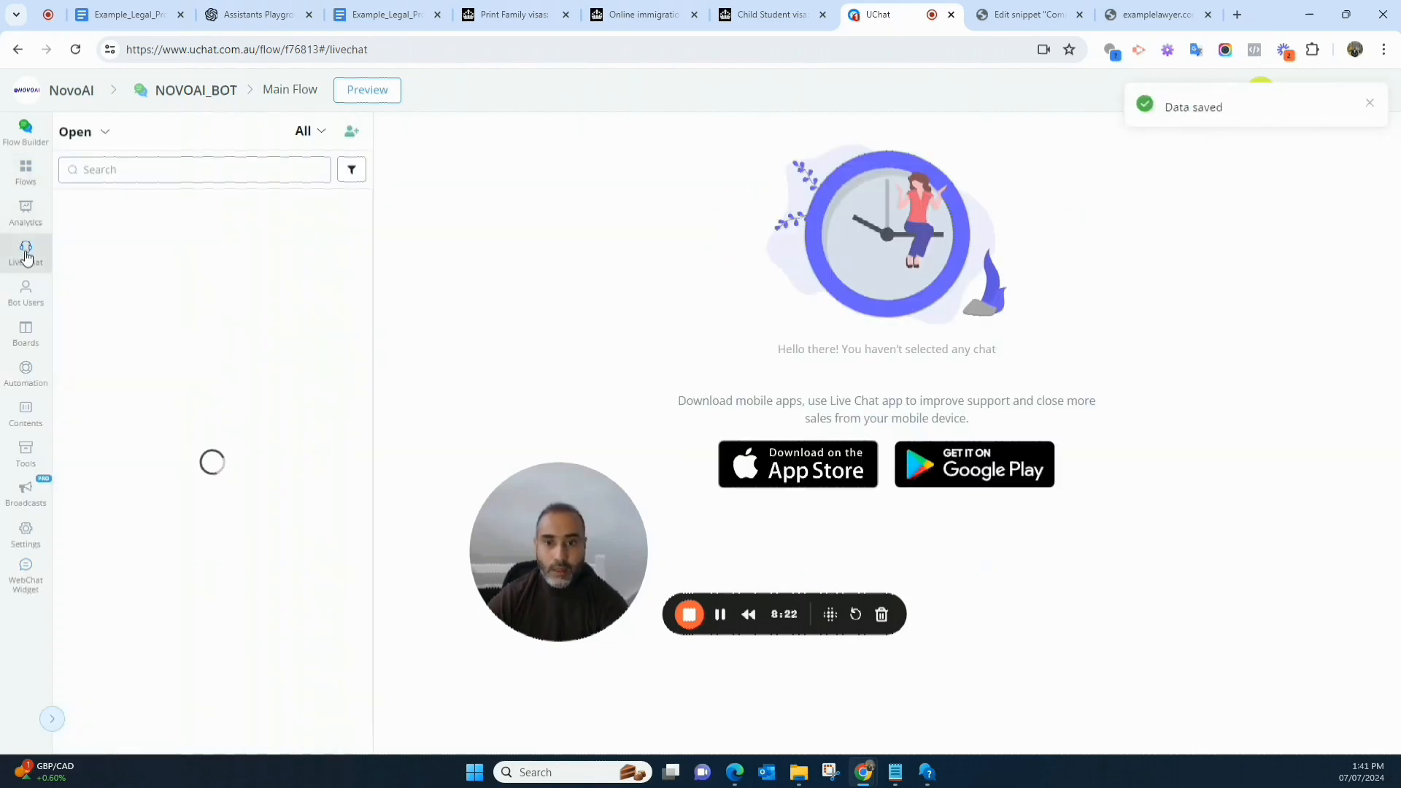
click(1143, 11)
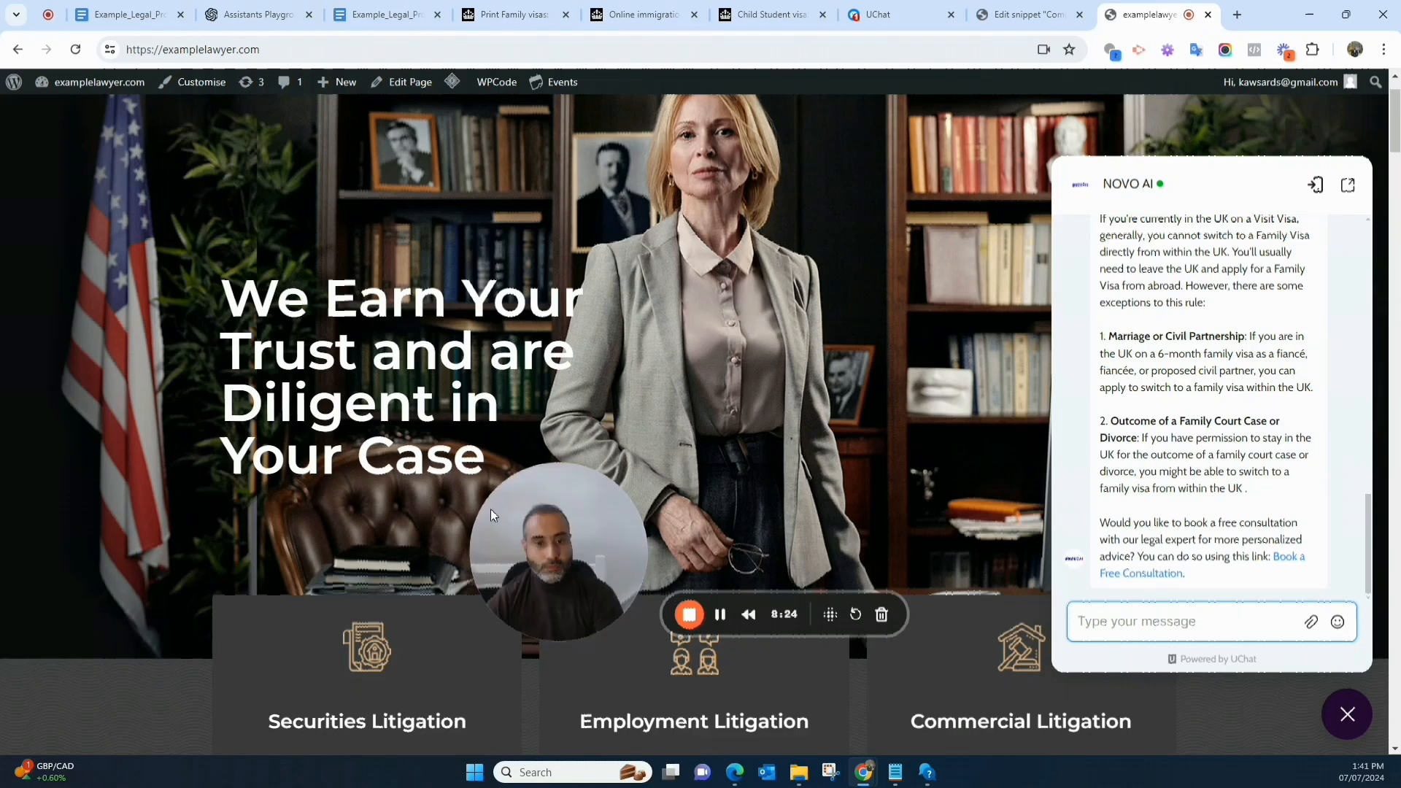
drag(505, 508, 140, 365)
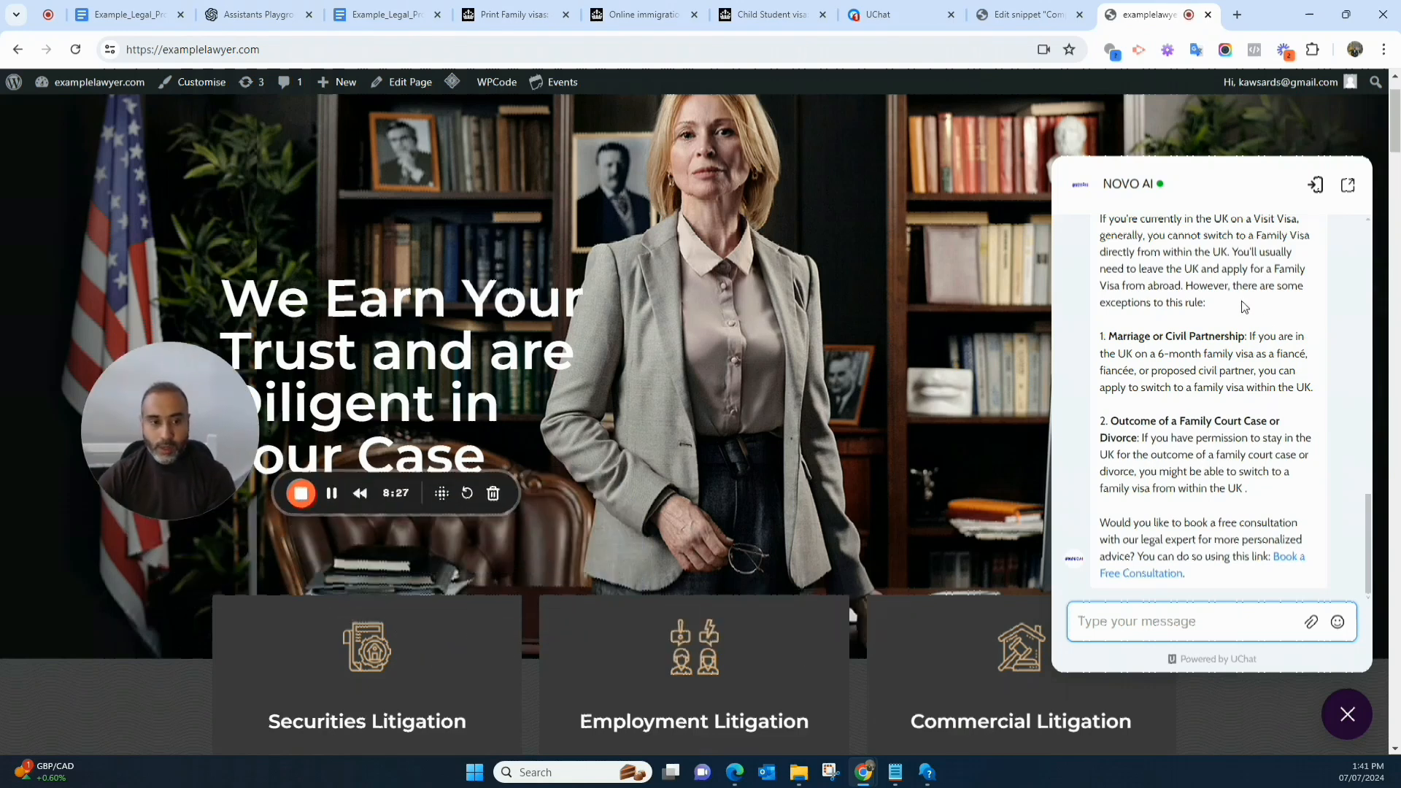